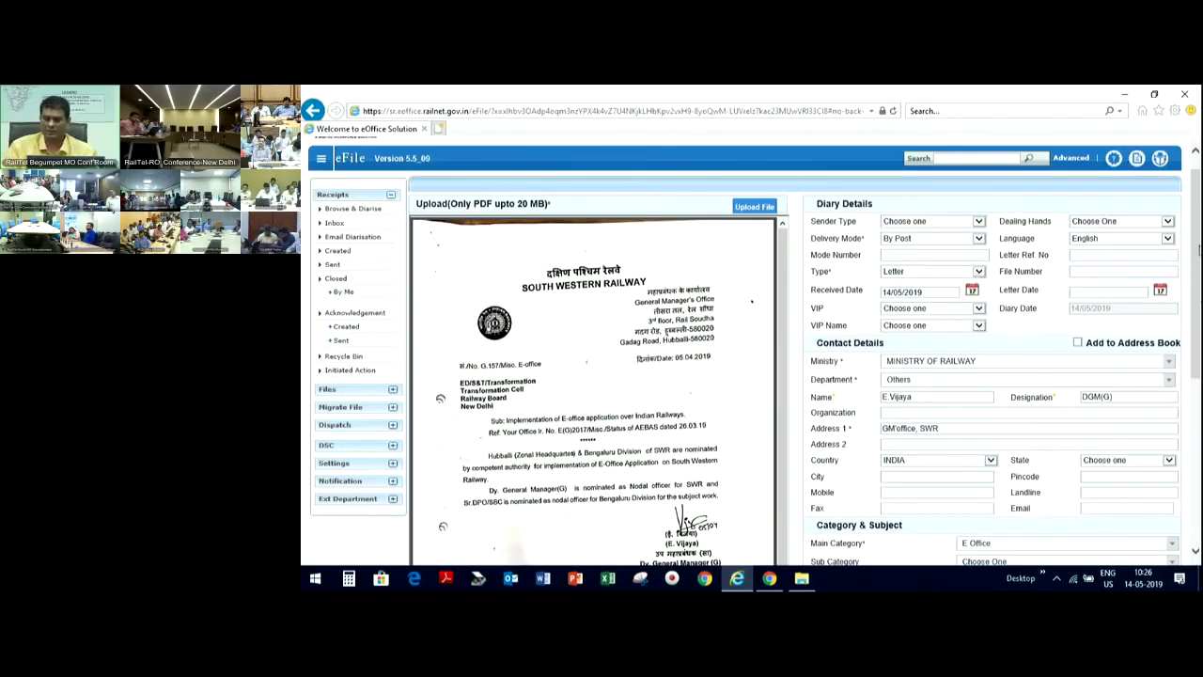
- Tick Customize Acknowledgement on the eOffice Implementation diary details form
scroll(1196, 230, "down", 2)
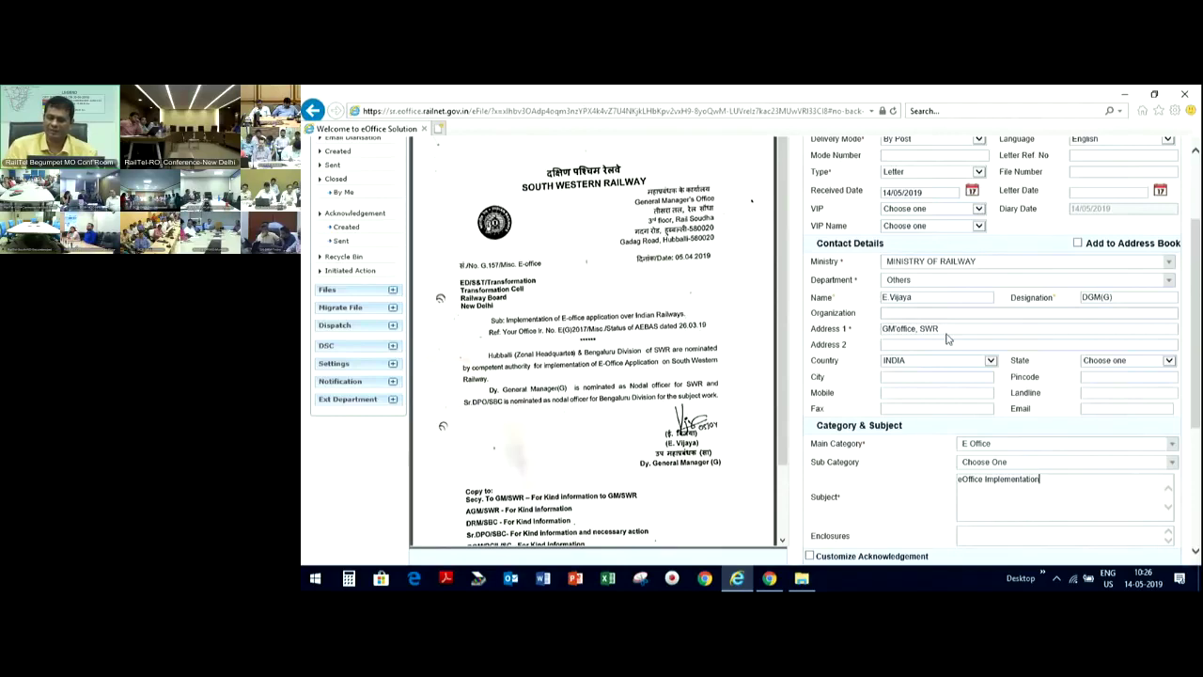
scroll(1191, 331, "down", 2)
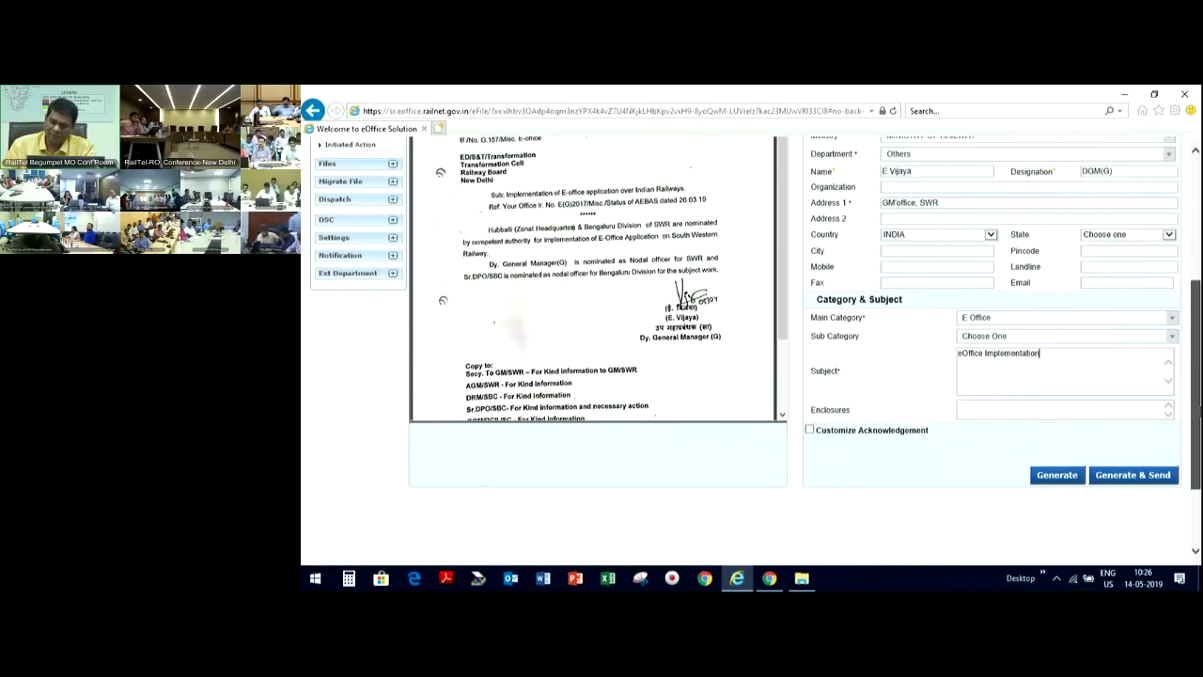
scroll(1053, 430, "down", 1)
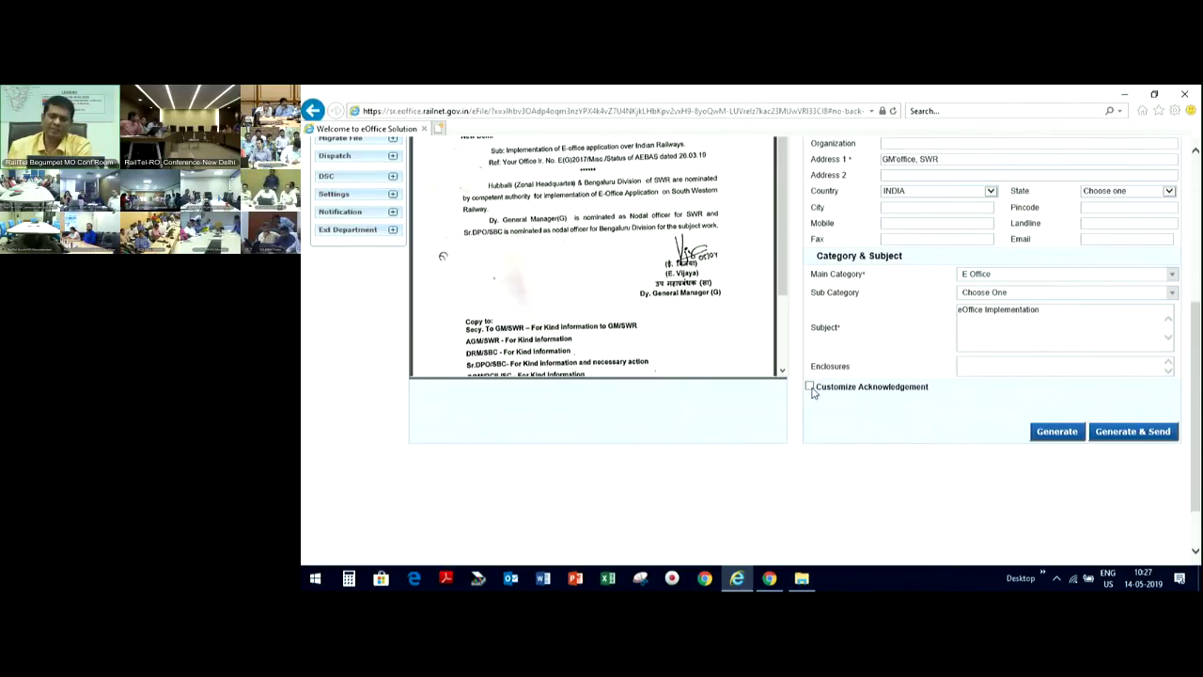
left_click(811, 387)
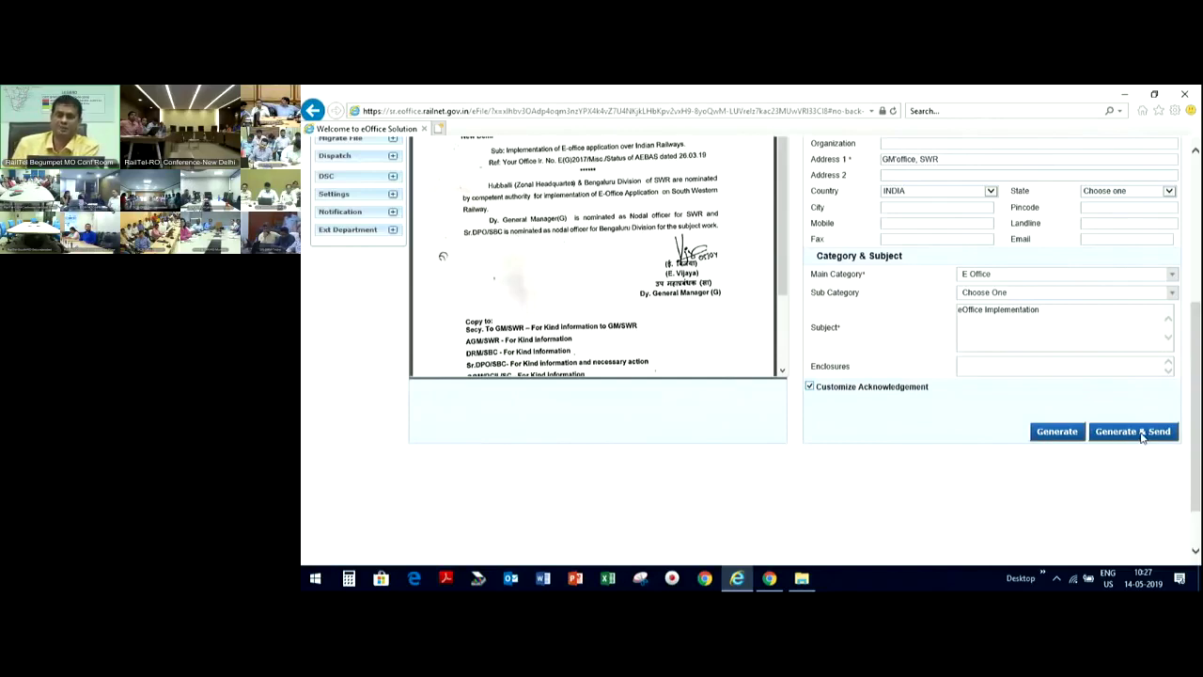
- Generate the eOffice Implementation receipt with Generate & Send, opening its Forward send form
left_click(1142, 432)
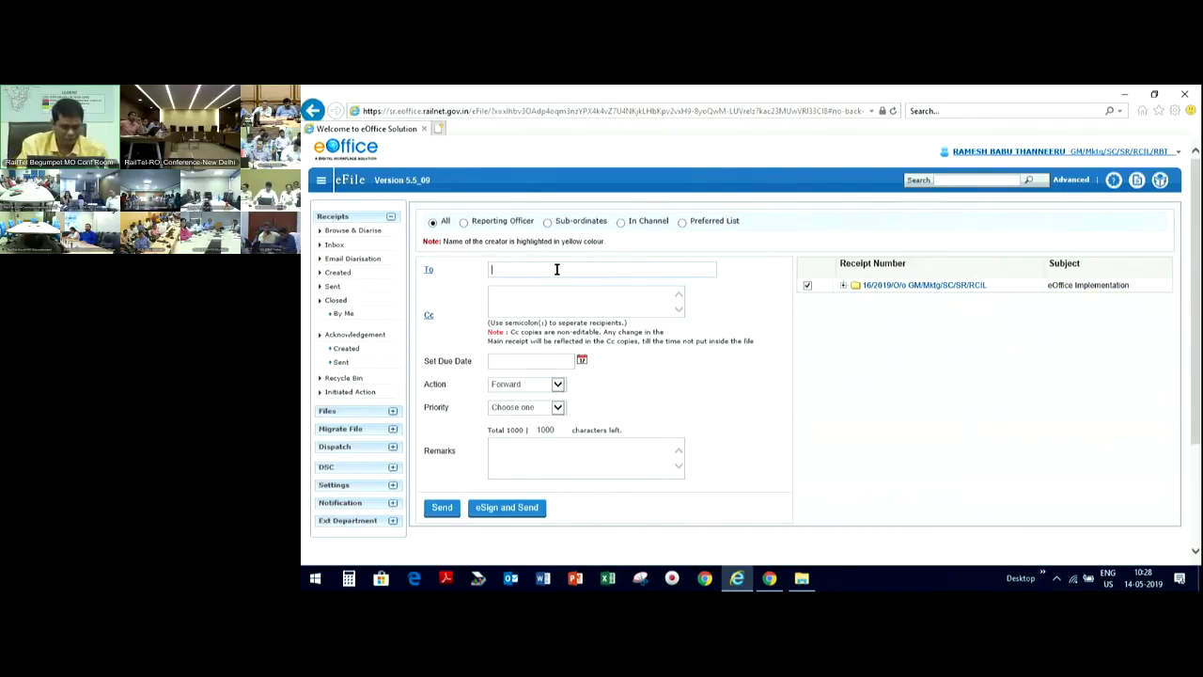
- Address the receipt to the suggested recipient officer with the remark 'Demo eOffice'
type("ashpal")
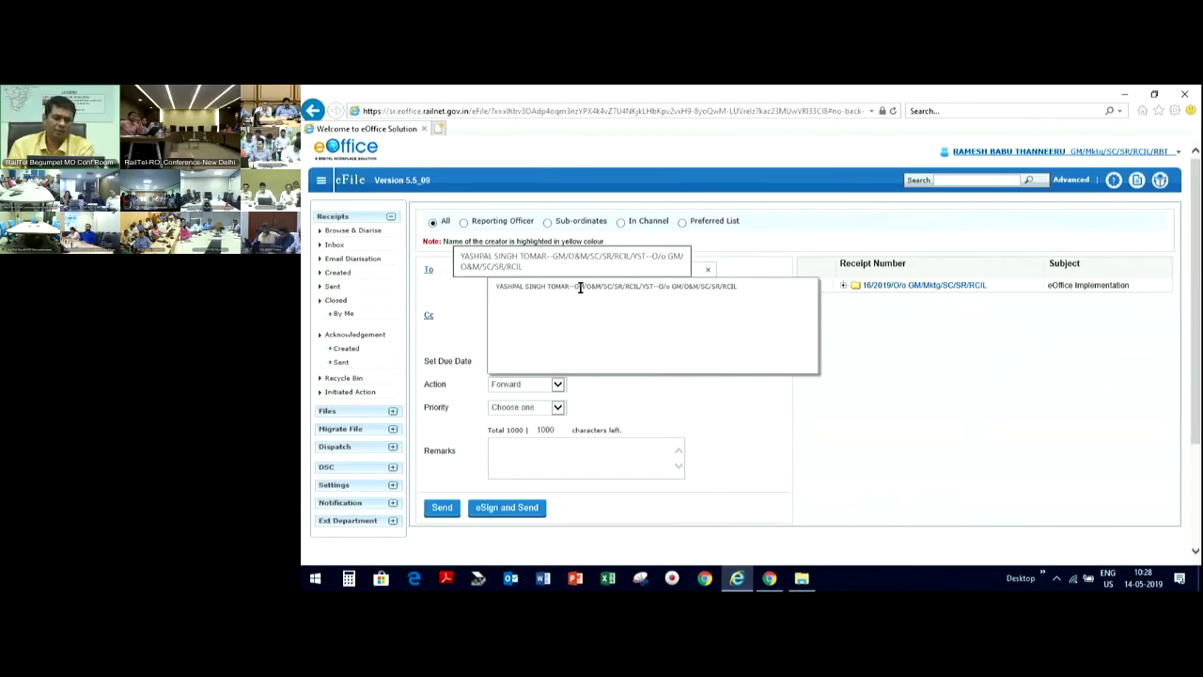
left_click(577, 285)
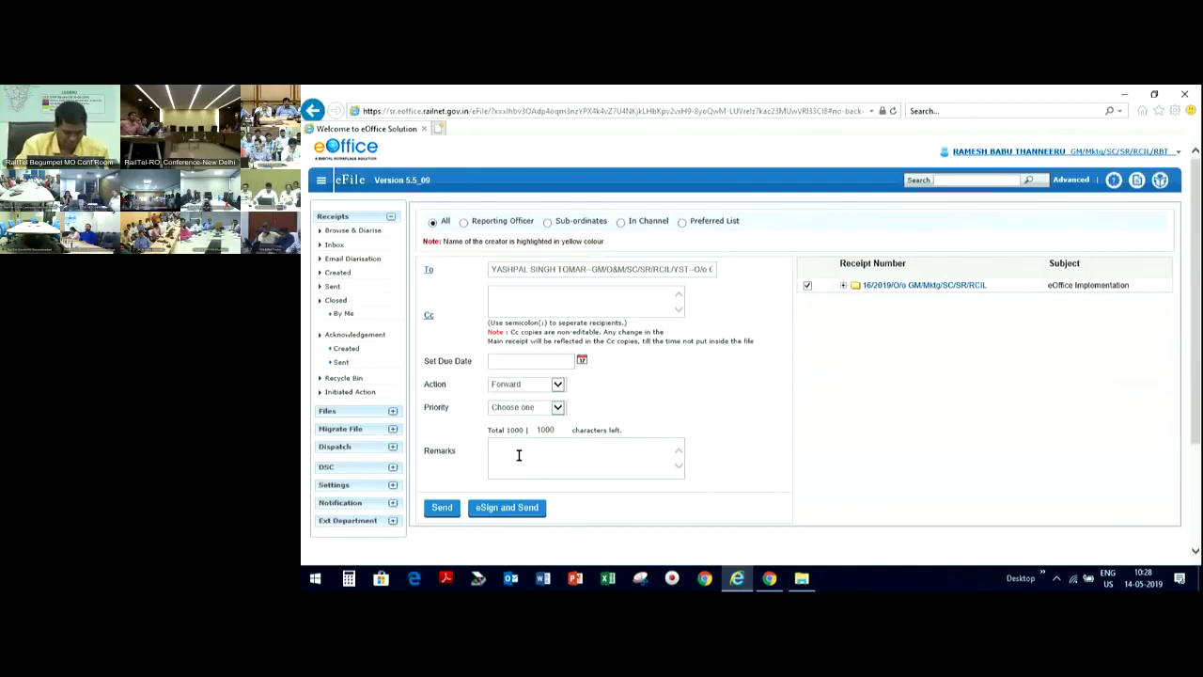
type("Demo")
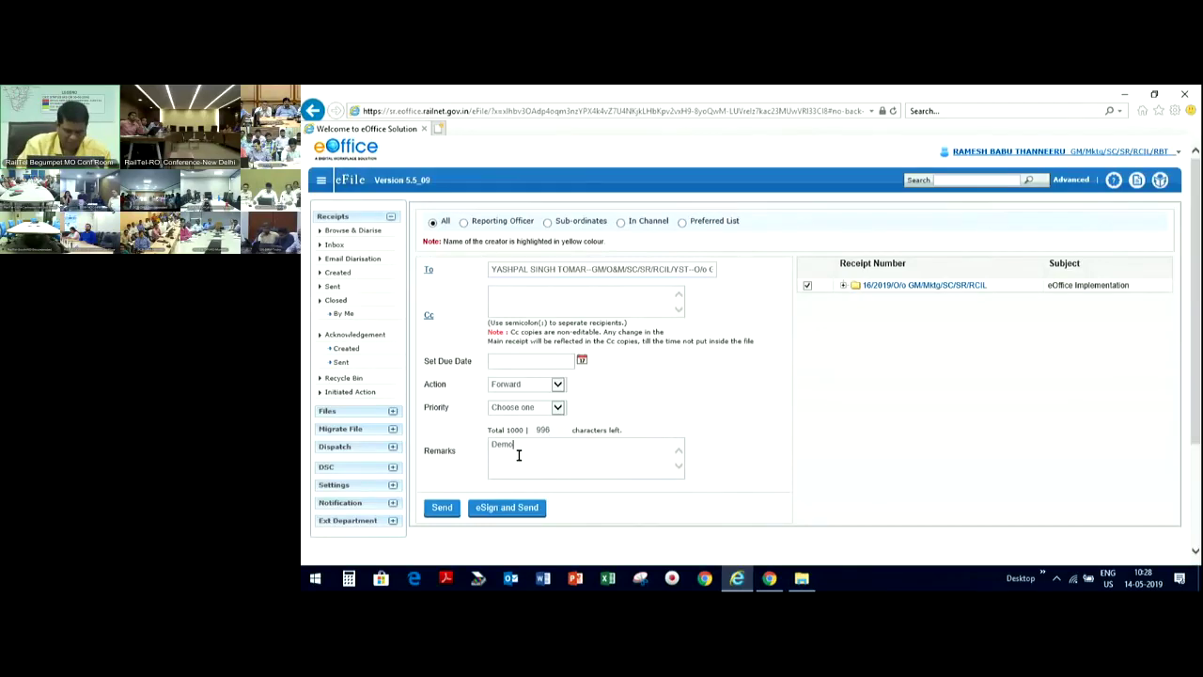
type(" eOffi")
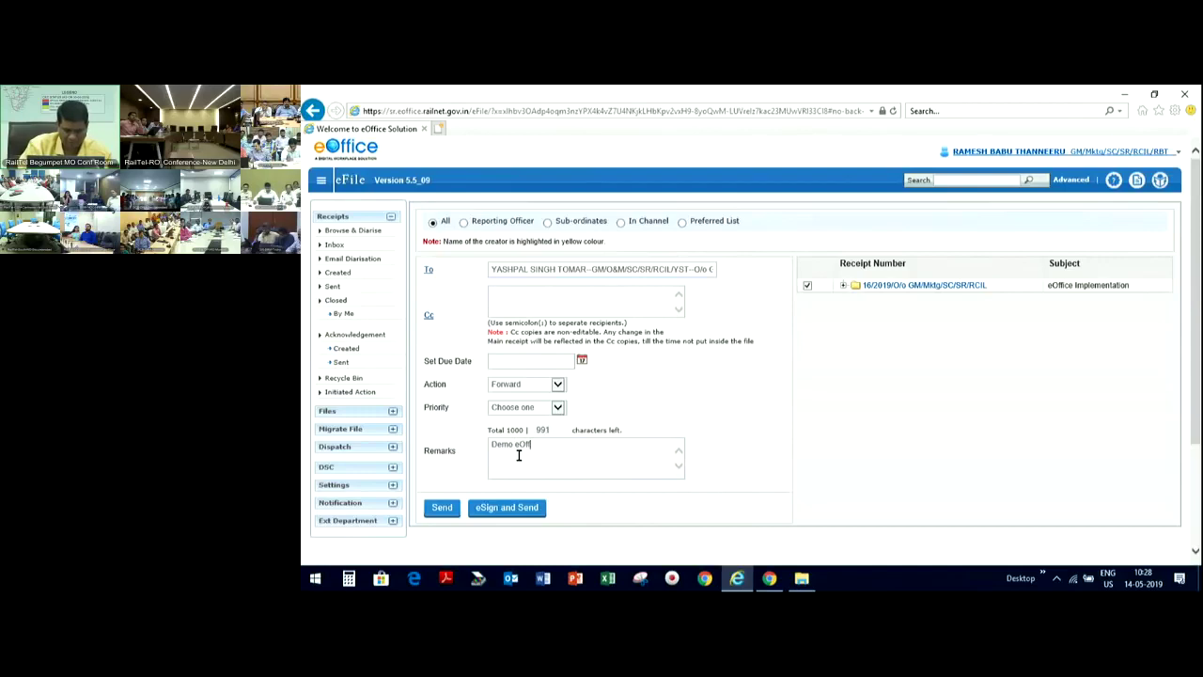
type("ce")
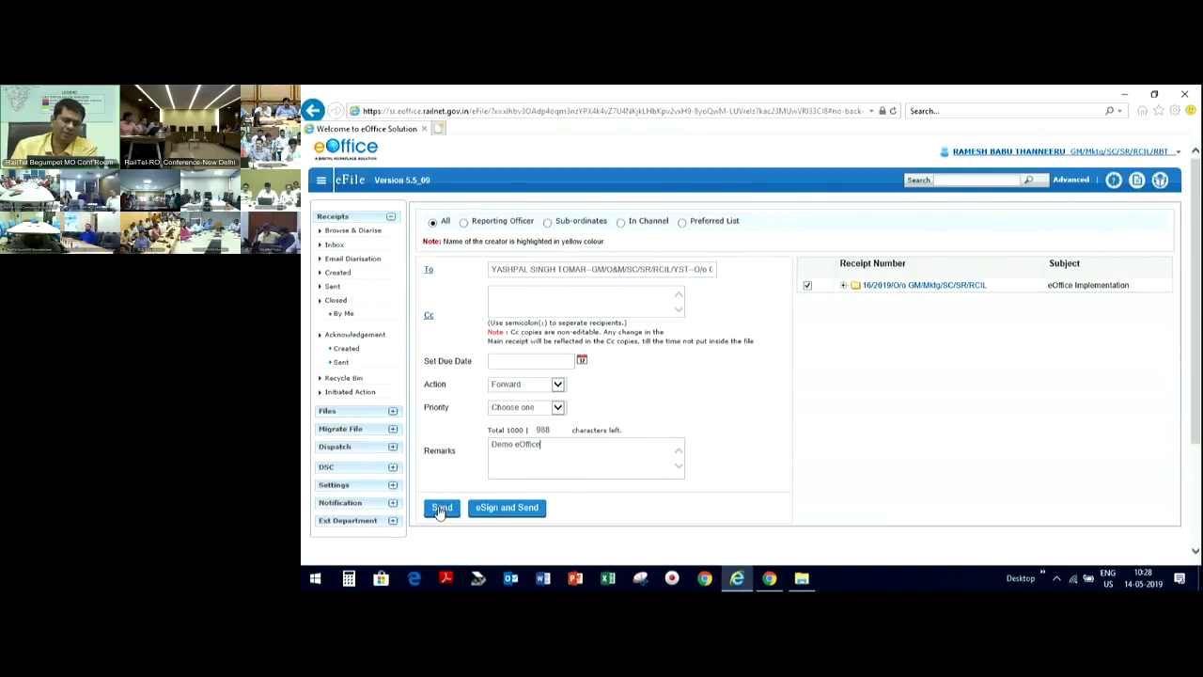
left_click(515, 512)
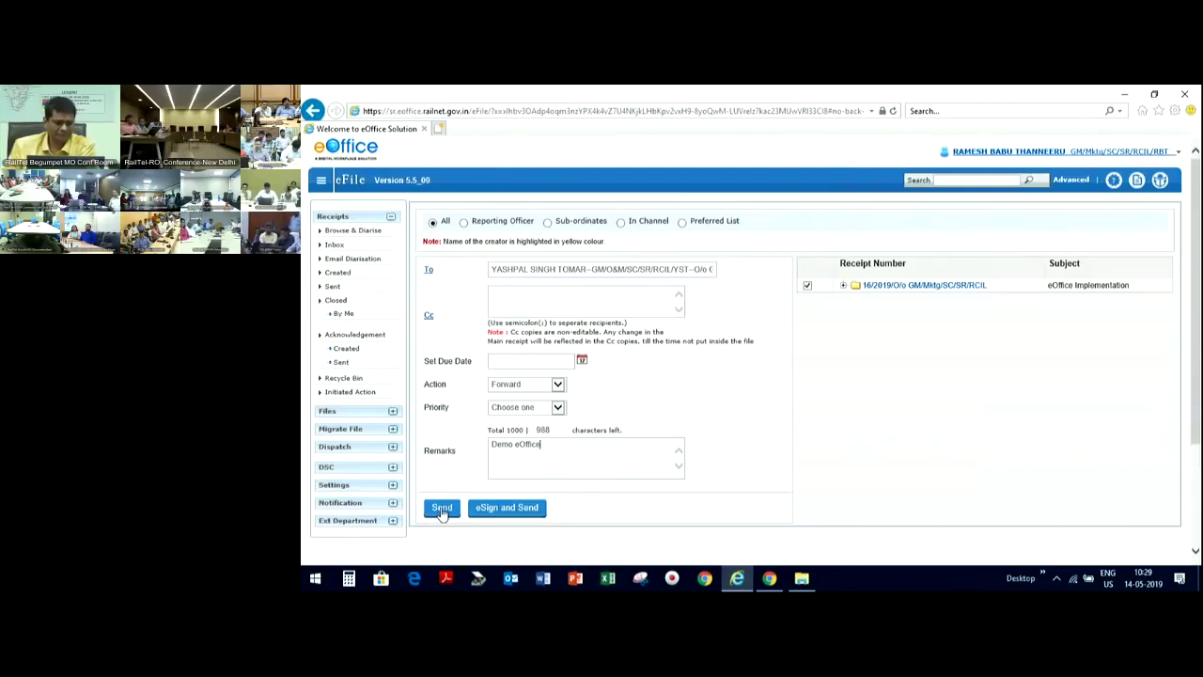
- Send the receipt and review the acknowledgement letter citing correspondence no. 16/2019
left_click(441, 512)
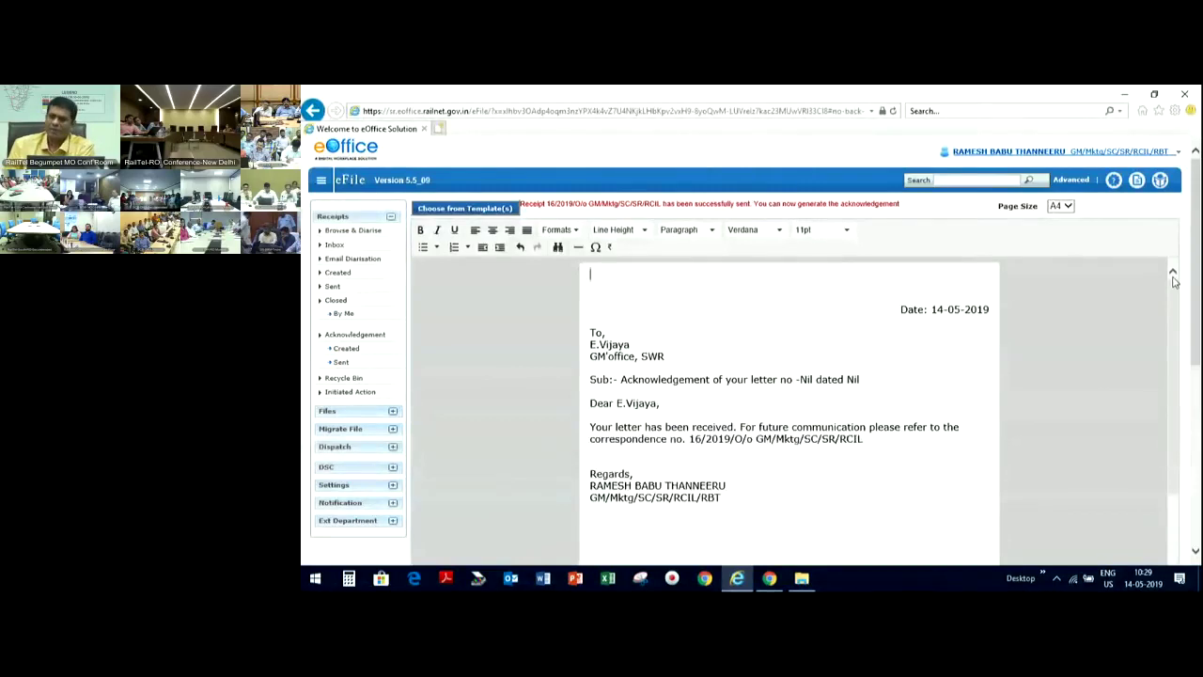
scroll(580, 332, "down", 1)
scroll(724, 282, "up", 1)
scroll(724, 282, "down", 1)
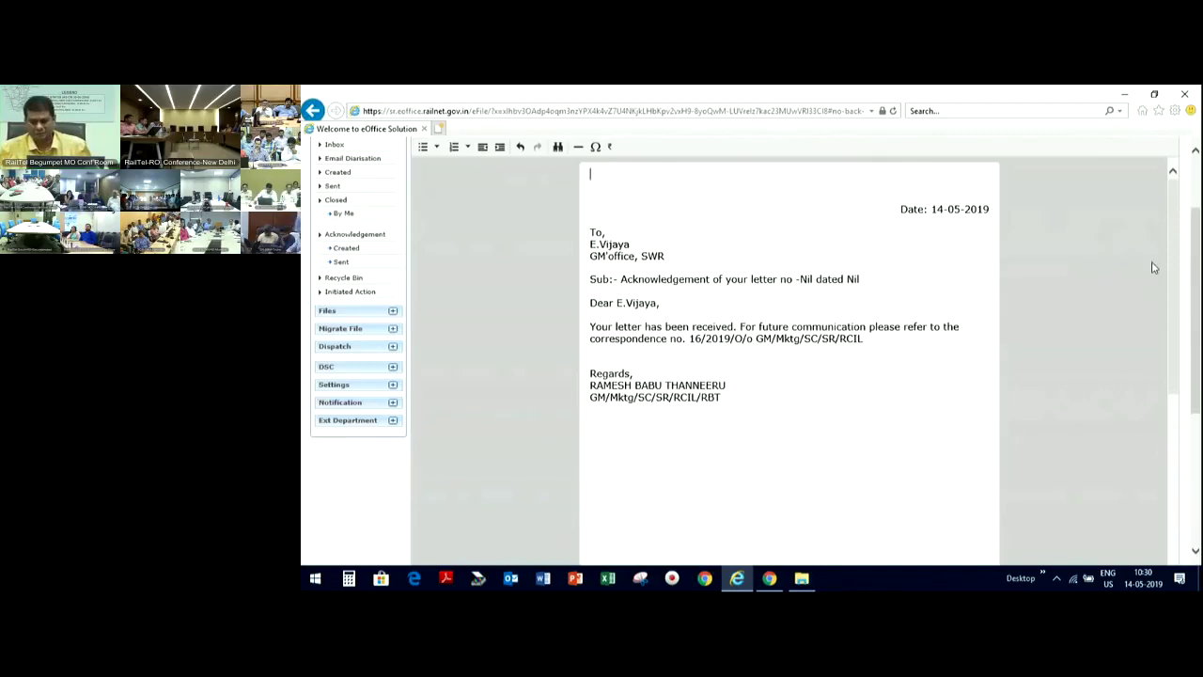
left_click_drag(1172, 235, 1173, 417)
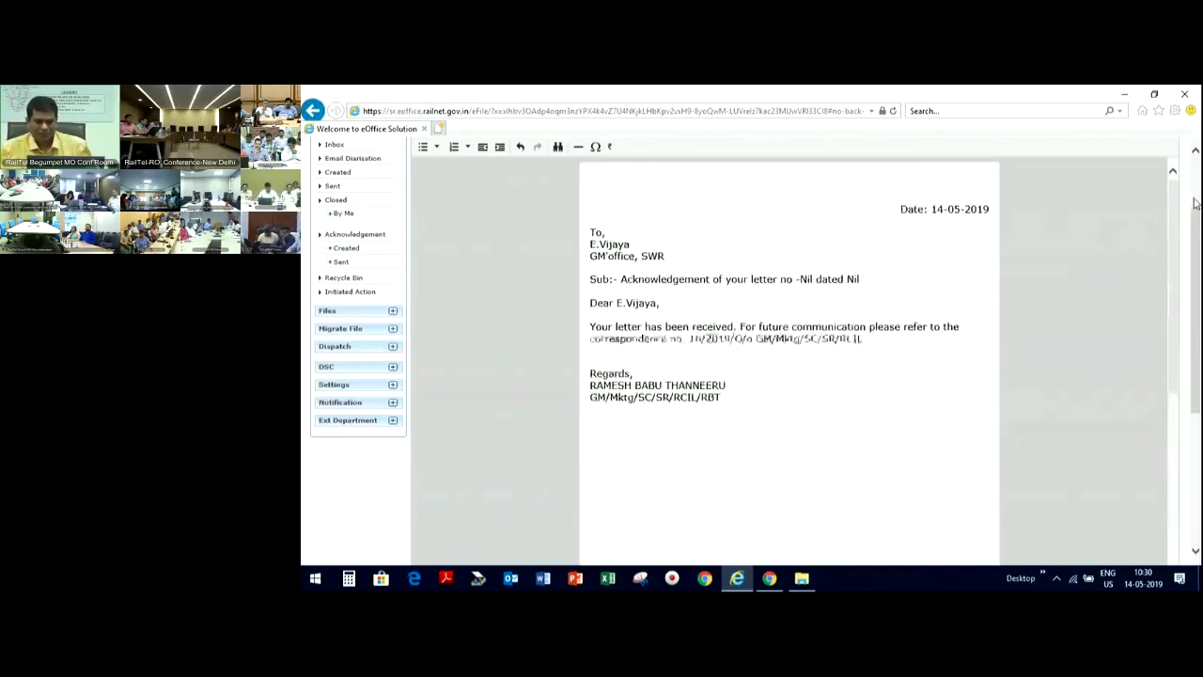
scroll(683, 269, "up", 2)
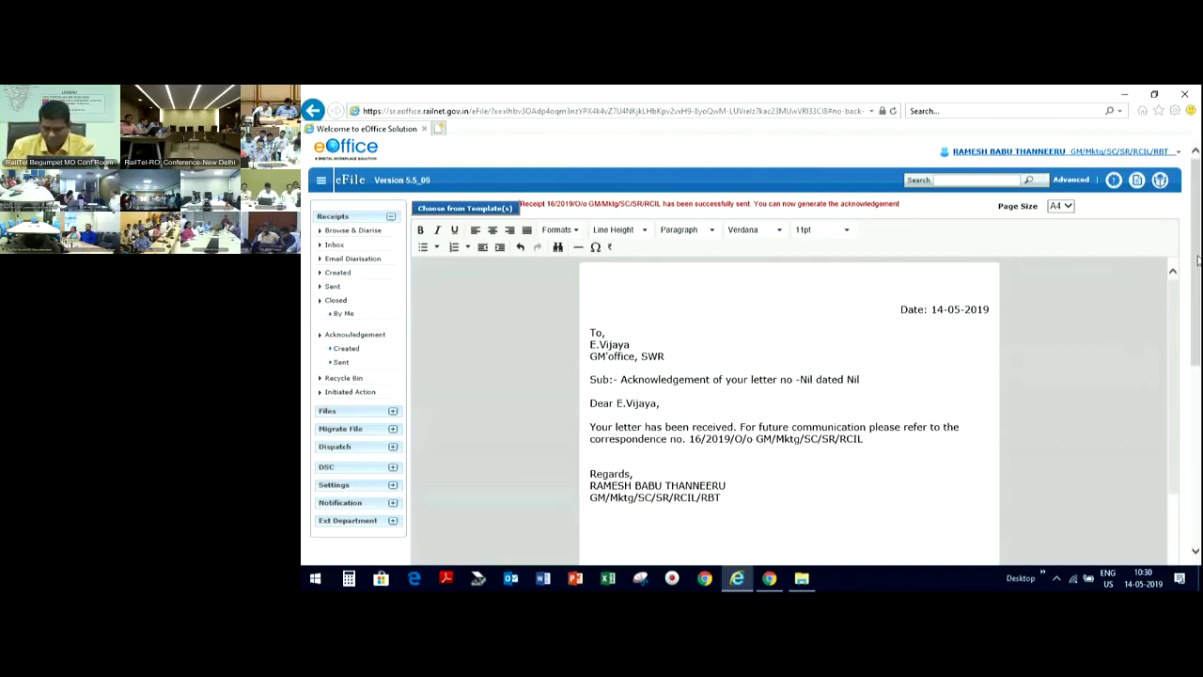
scroll(1174, 453, "down", 4)
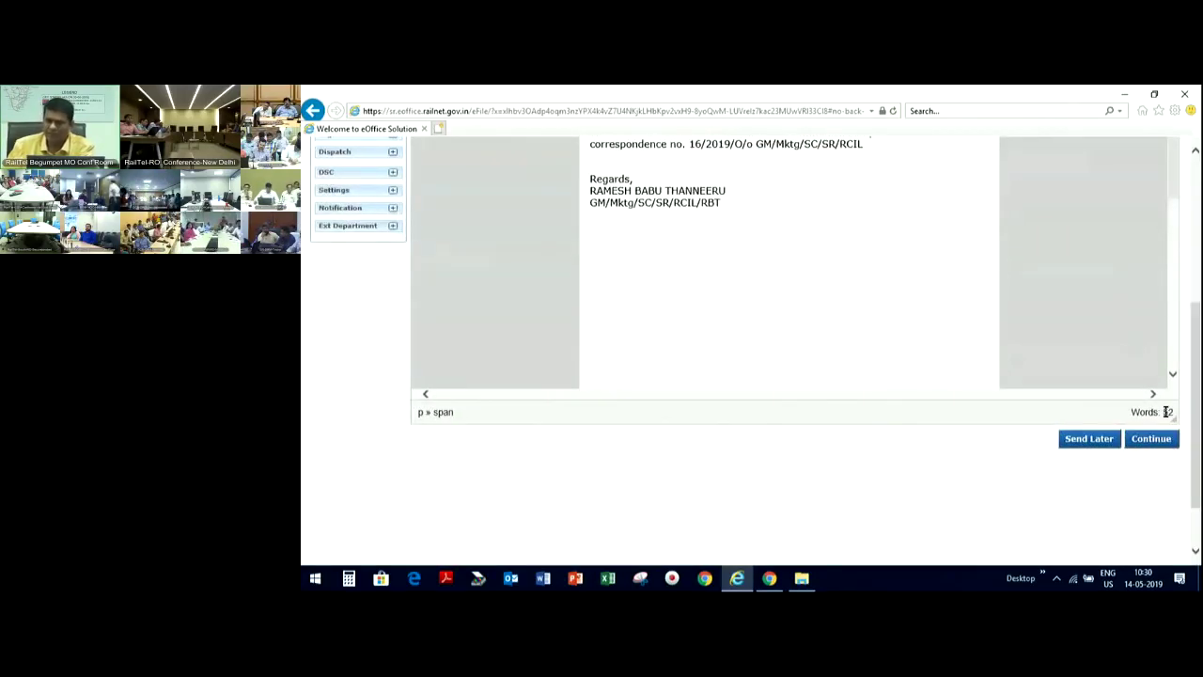
- Accept the acknowledgement letter and bring up its Sent Through Details
left_click(1157, 441)
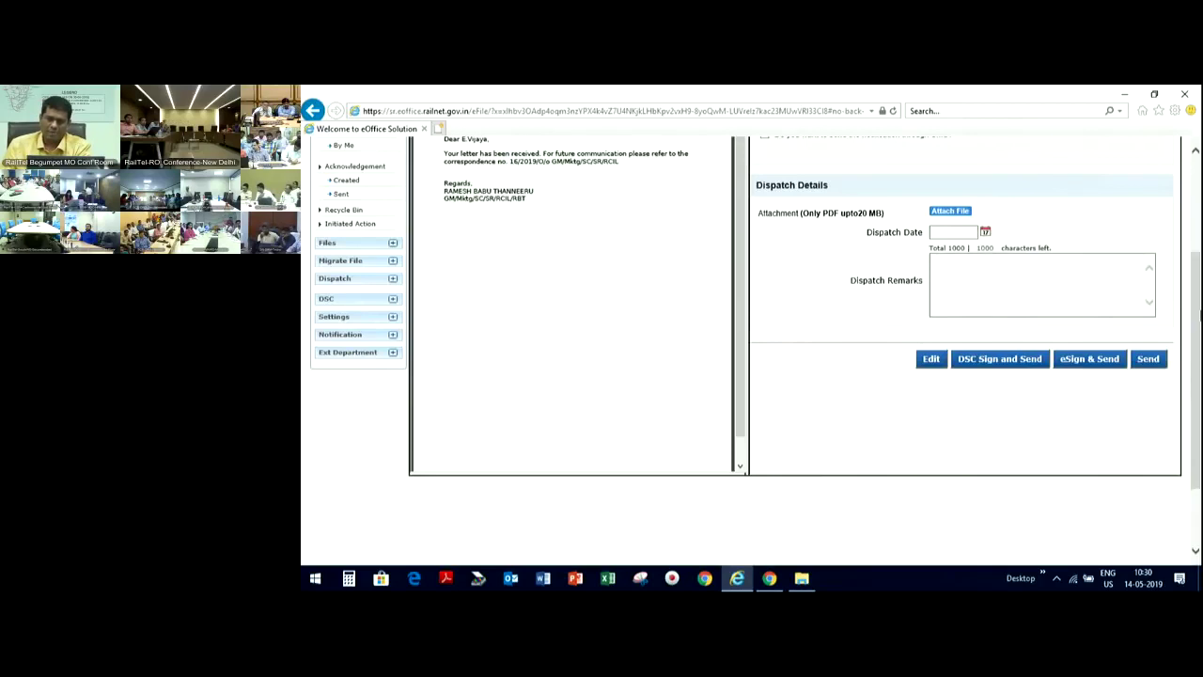
scroll(1137, 252, "up", 1)
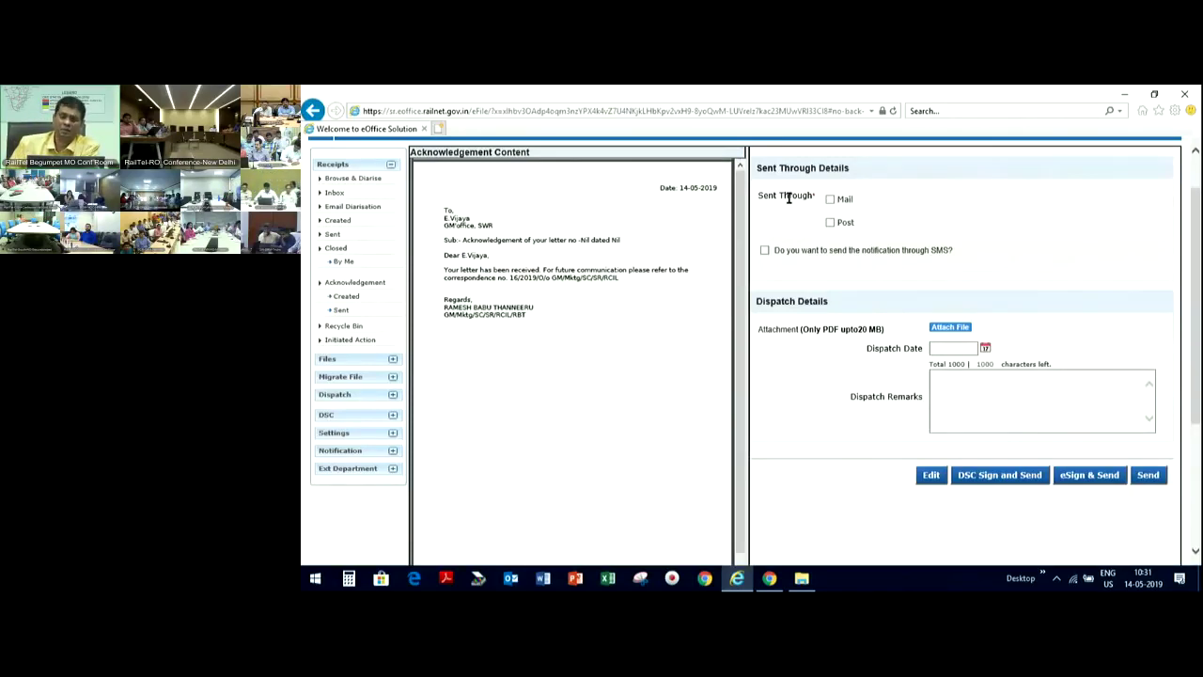
- Notify by Mail to the recipient's e-mail address and by SMS to their mobile number
left_click(831, 200)
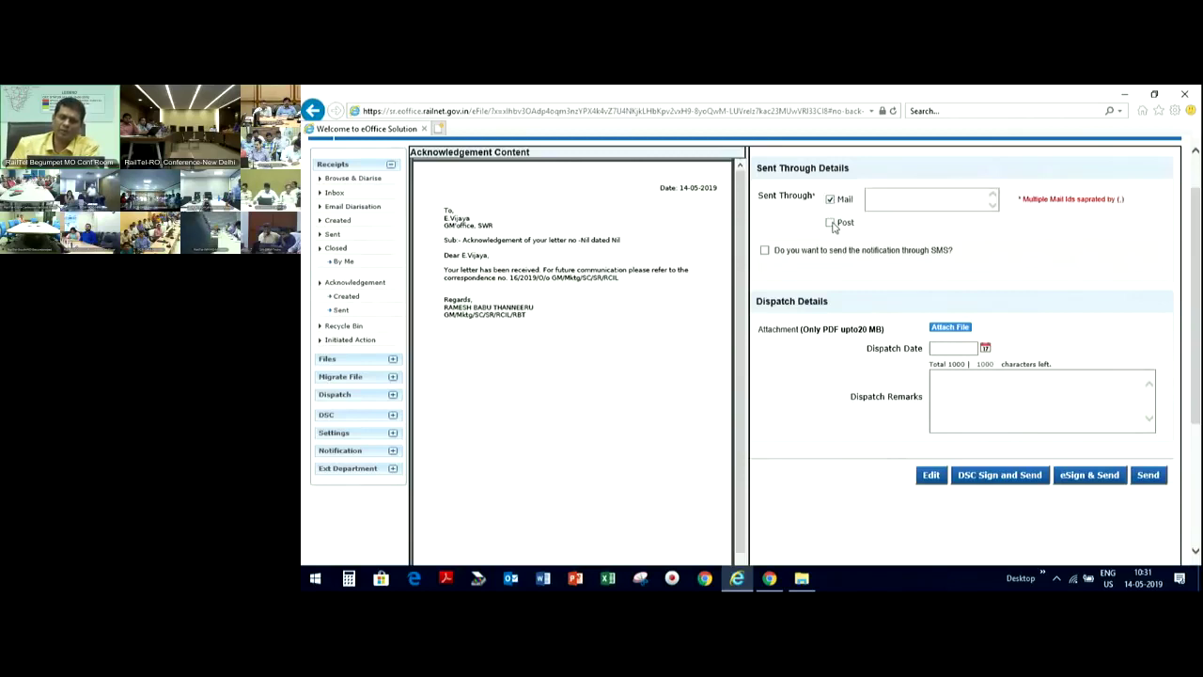
left_click(884, 200)
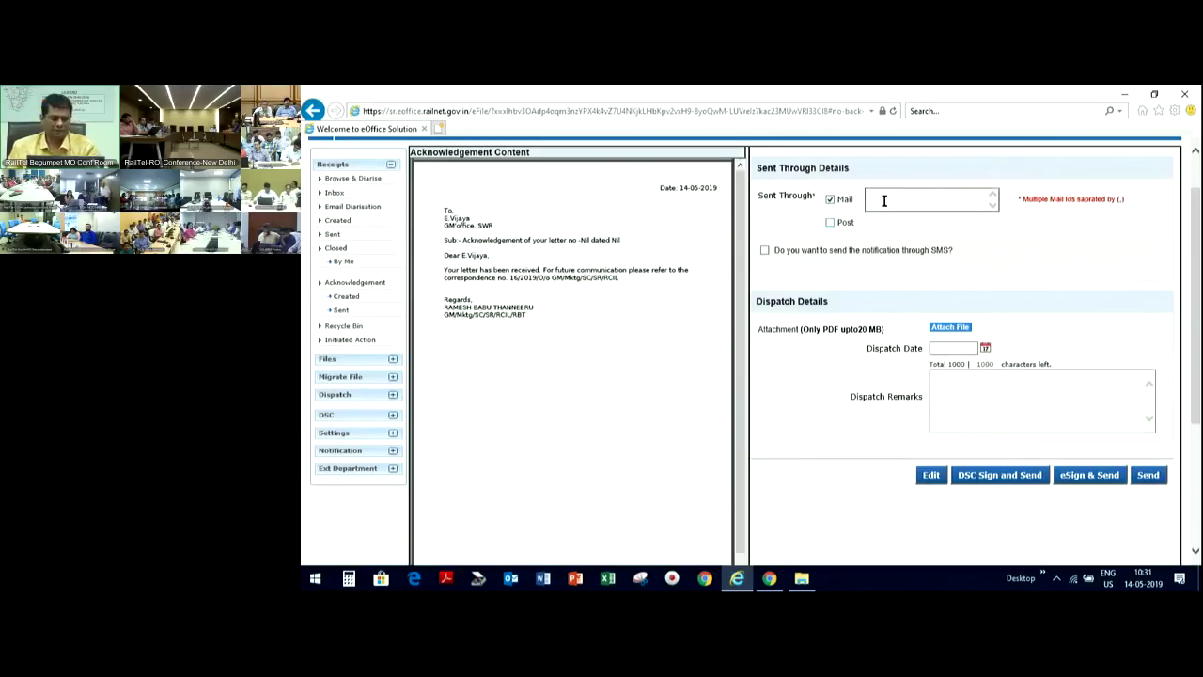
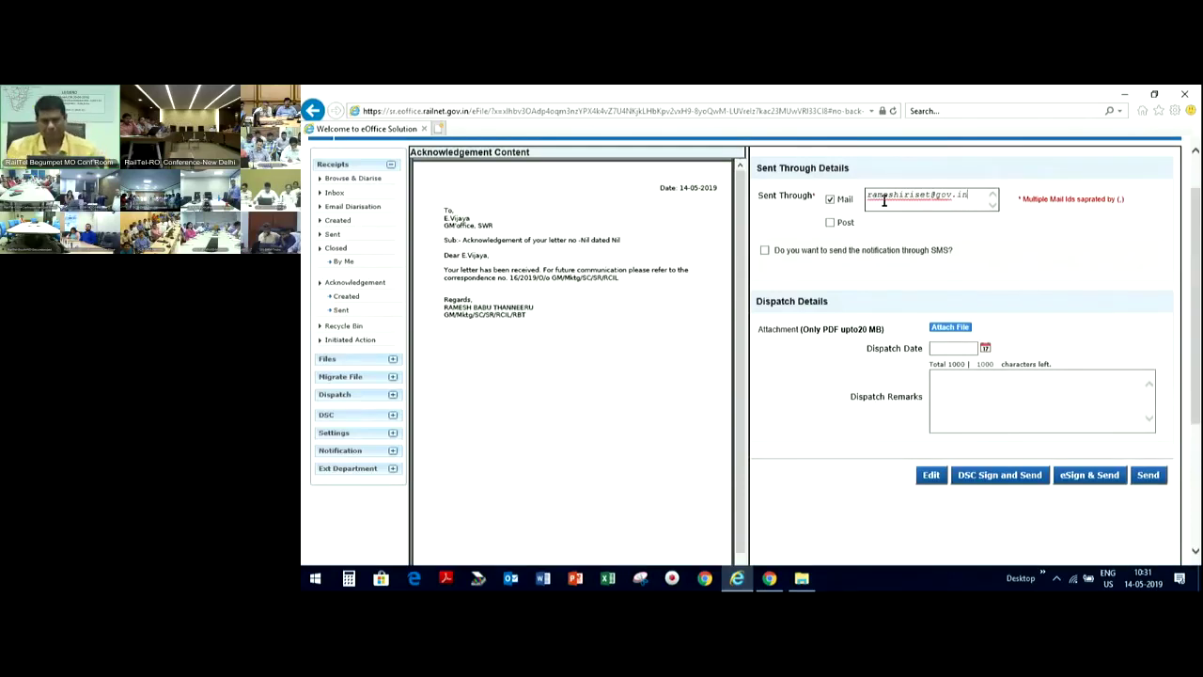
left_click(764, 252)
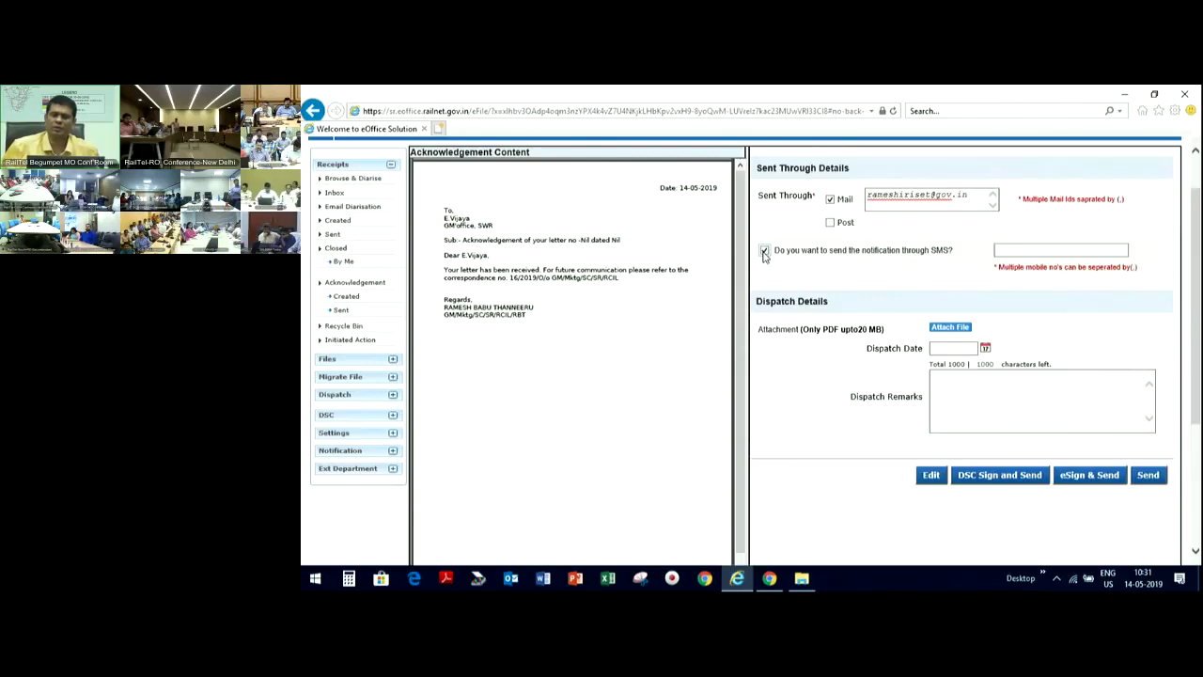
left_click(1025, 250)
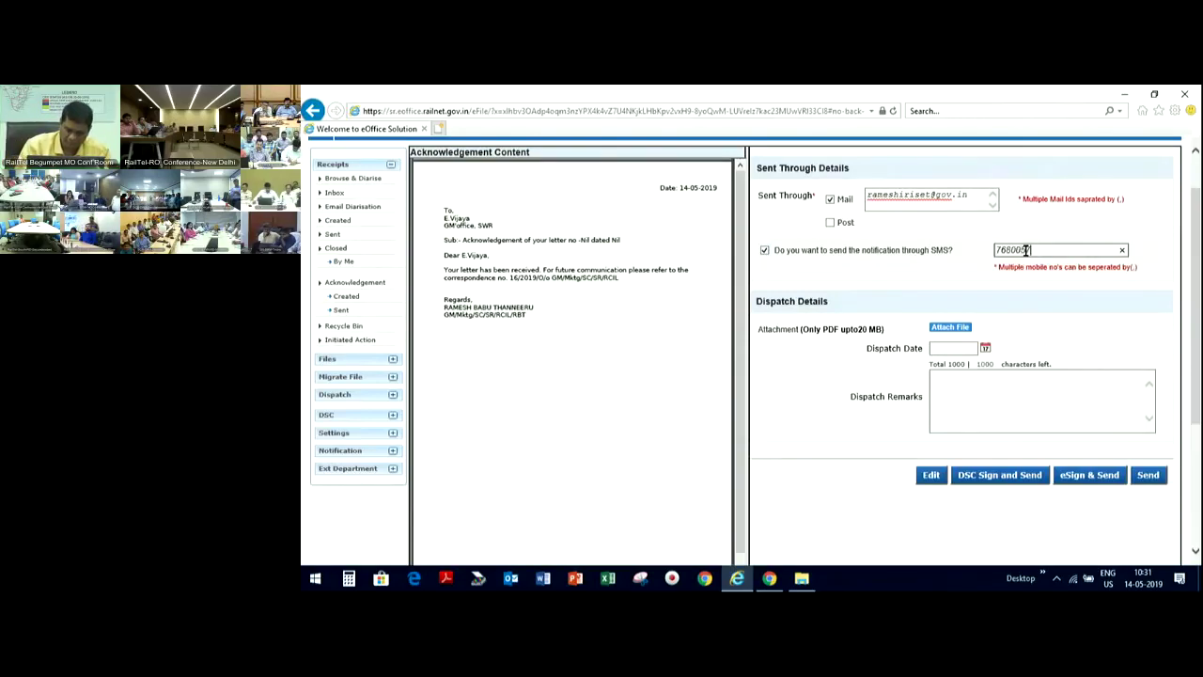
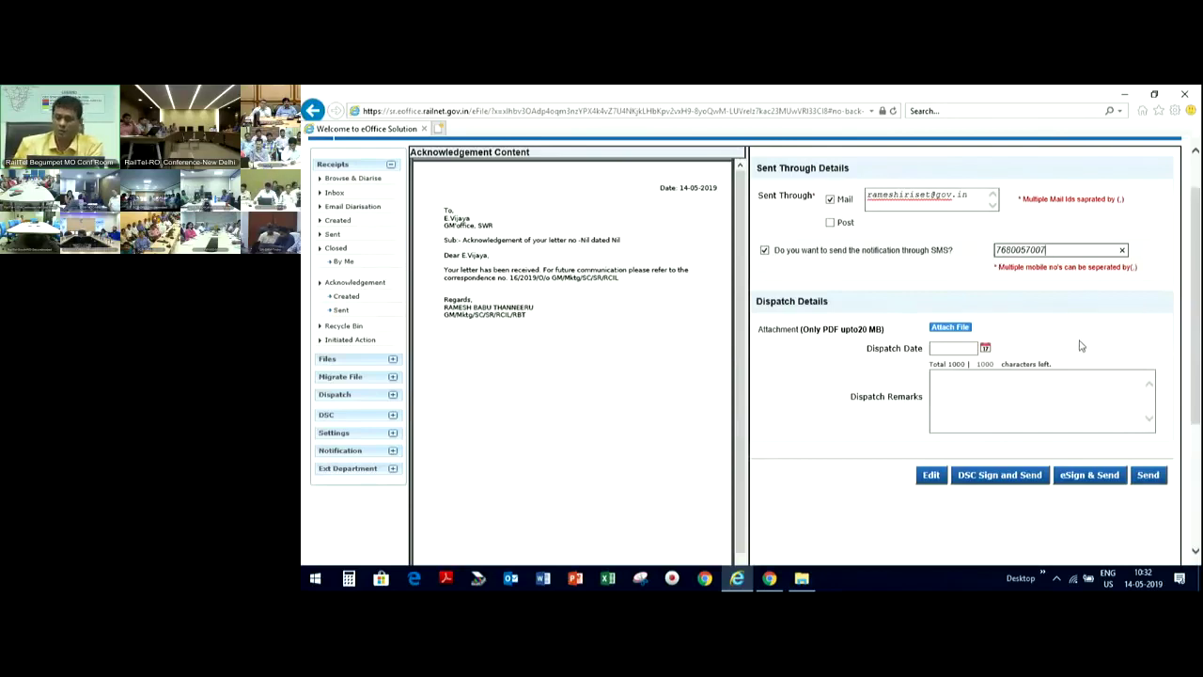
- Send the acknowledgement, then preview 4/2019-ACK from the sent acknowledgements list
left_click(1137, 476)
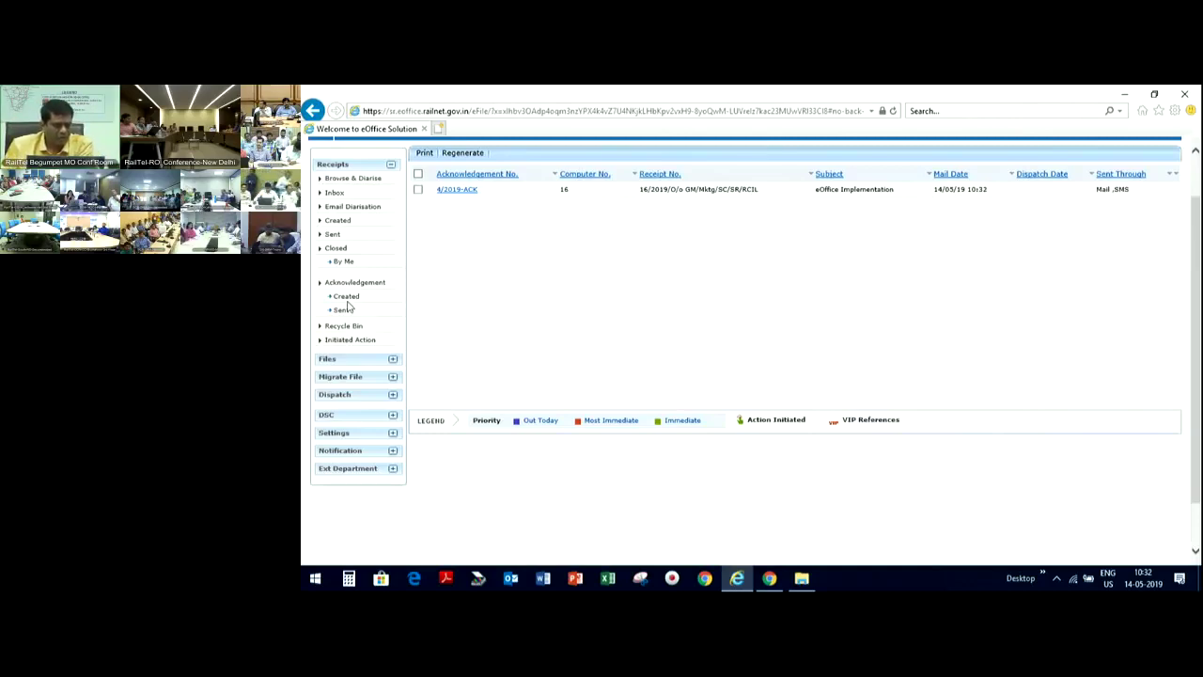
left_click(339, 312)
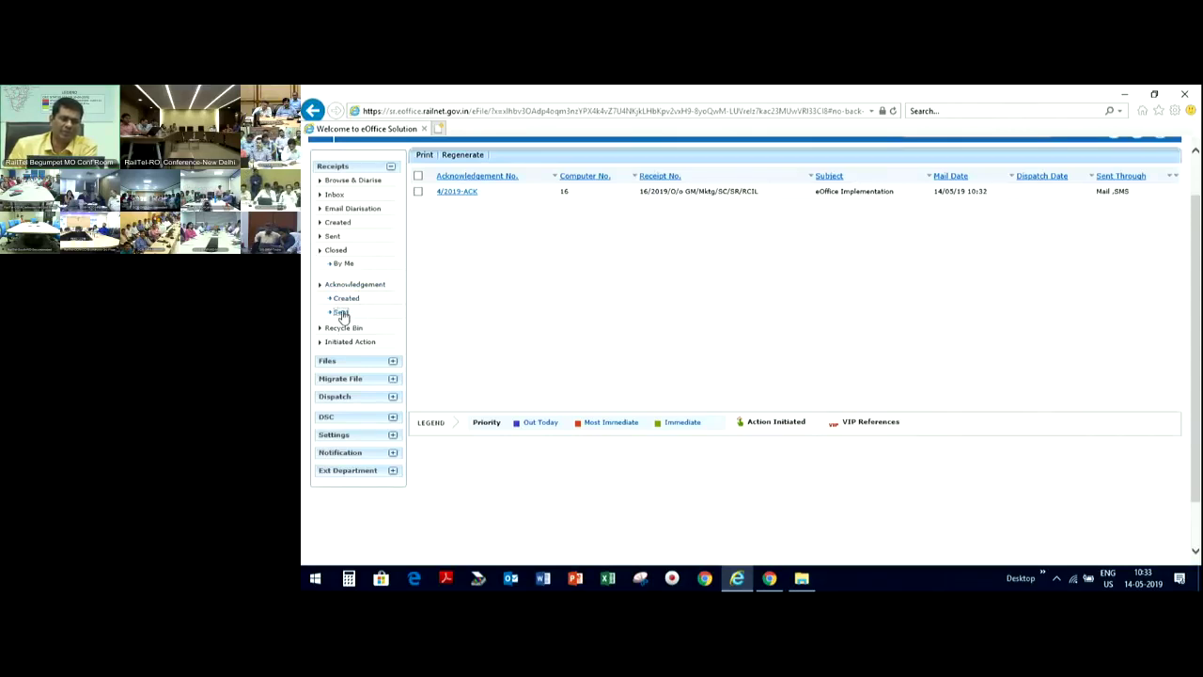
left_click(342, 313)
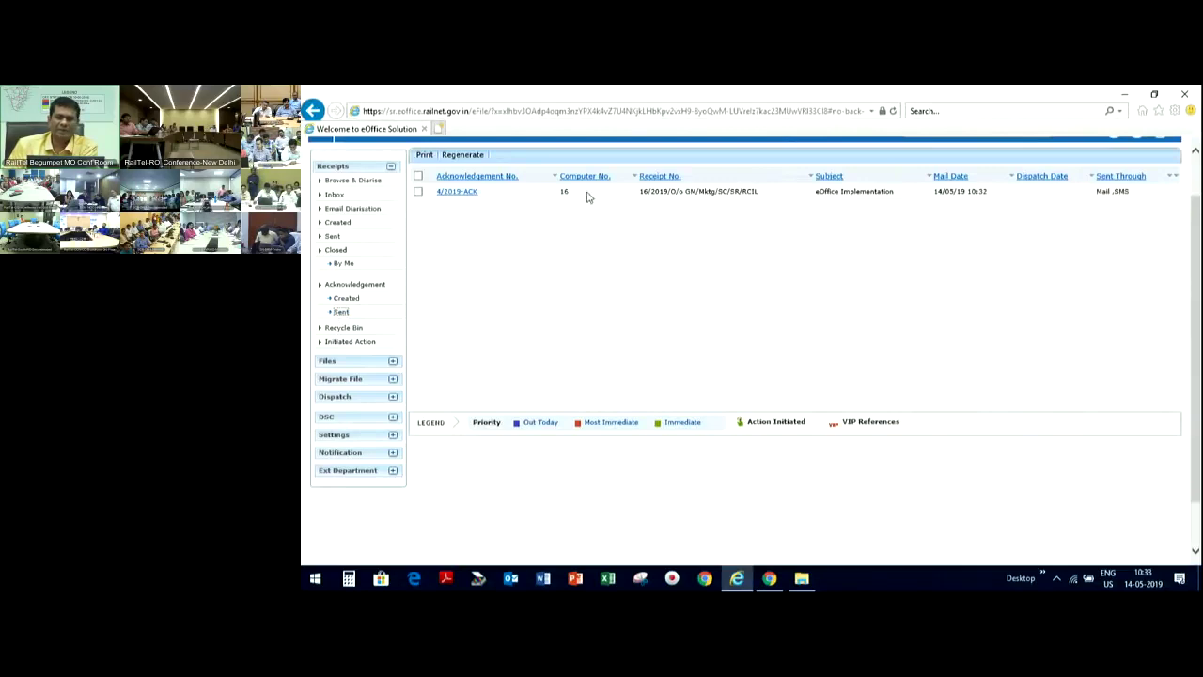
left_click(461, 193)
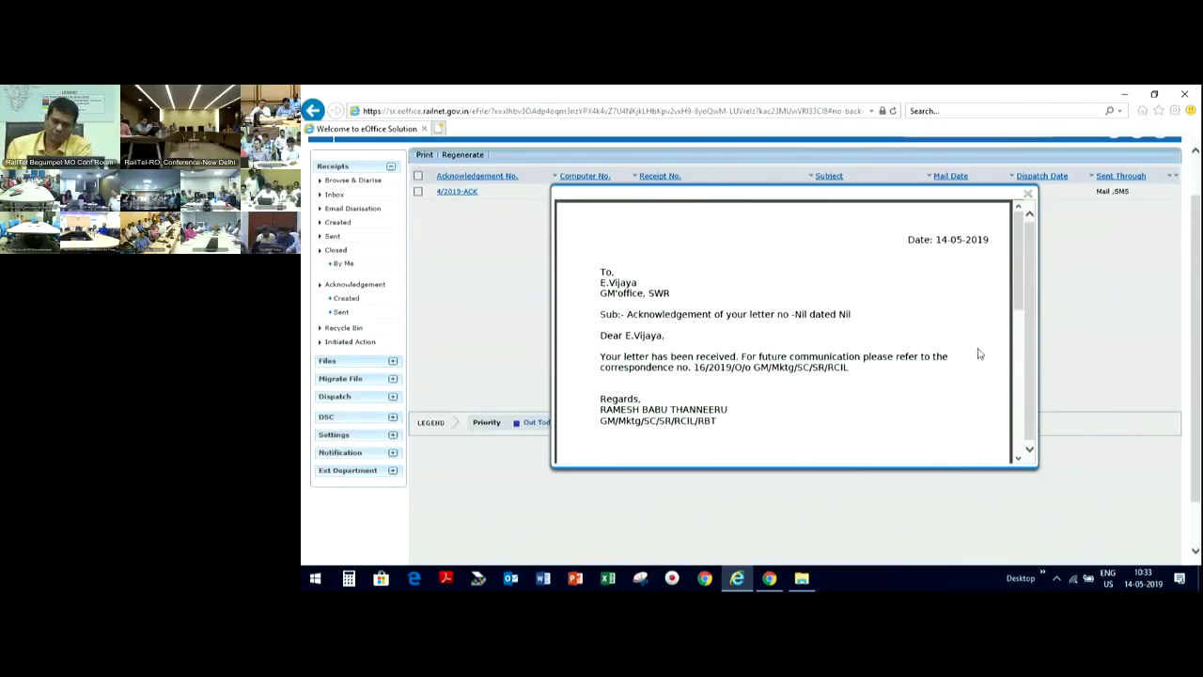
left_click(1025, 194)
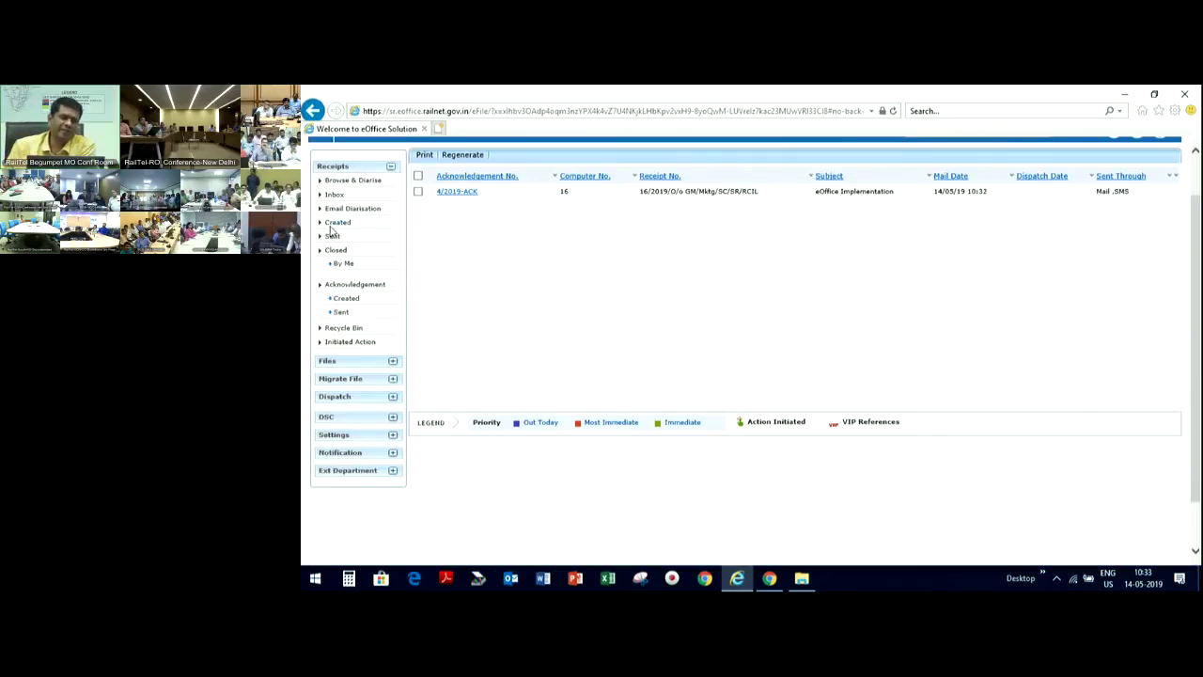
- Show the Receipts > Sent list to find receipt 16
left_click(336, 225)
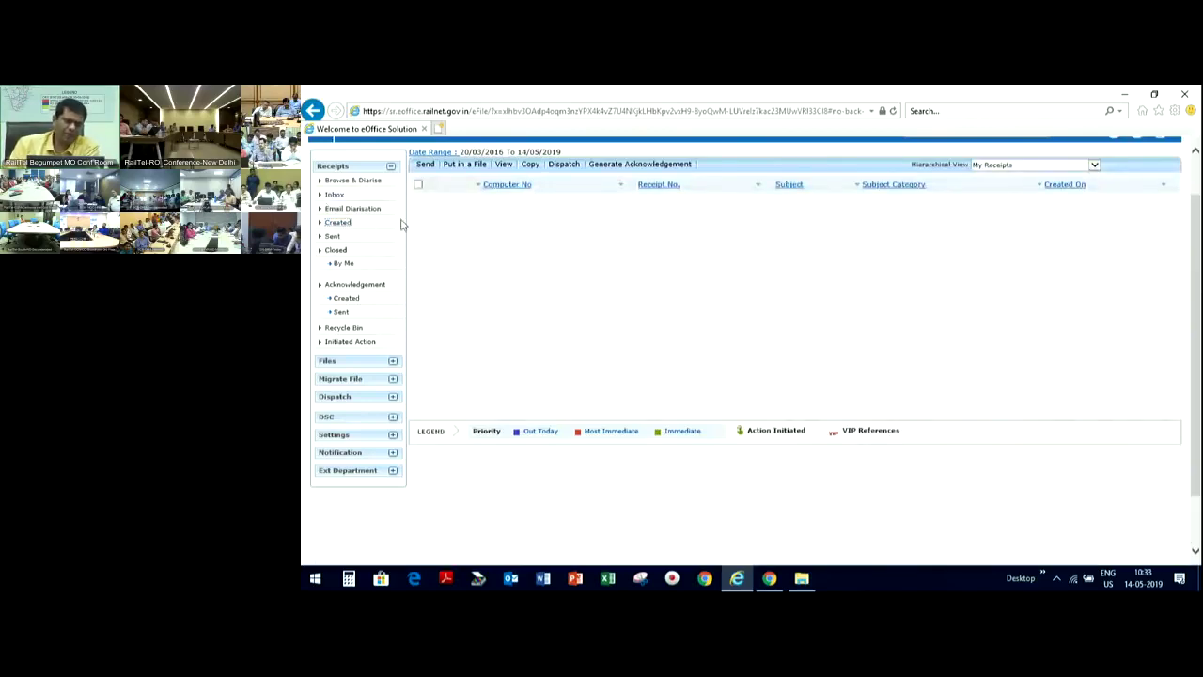
left_click(334, 237)
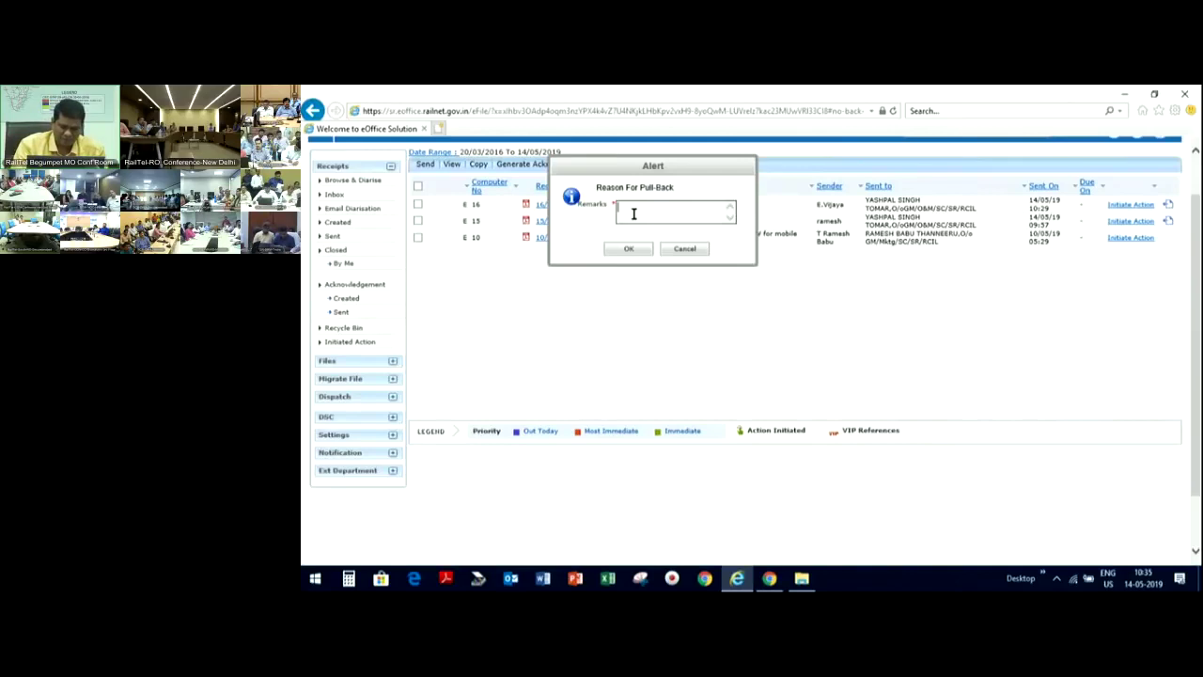
- Pull back receipt 16 with reason 'By Mistake' and go to the Inbox
type("By Mistake")
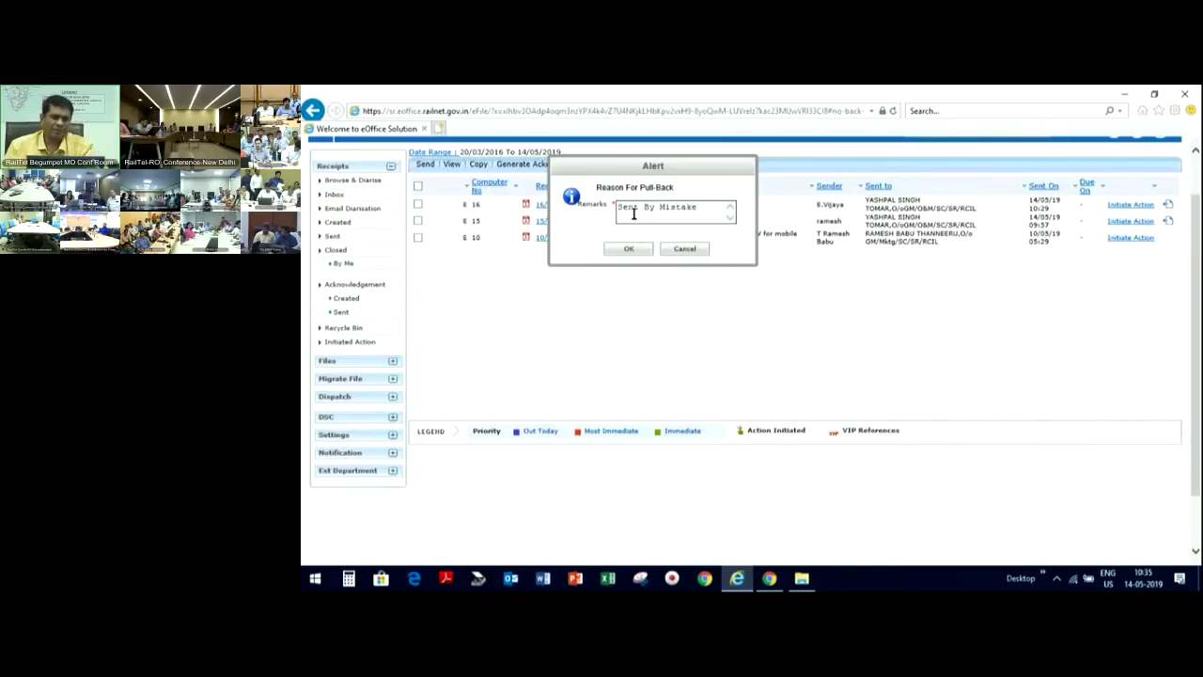
left_click(629, 248)
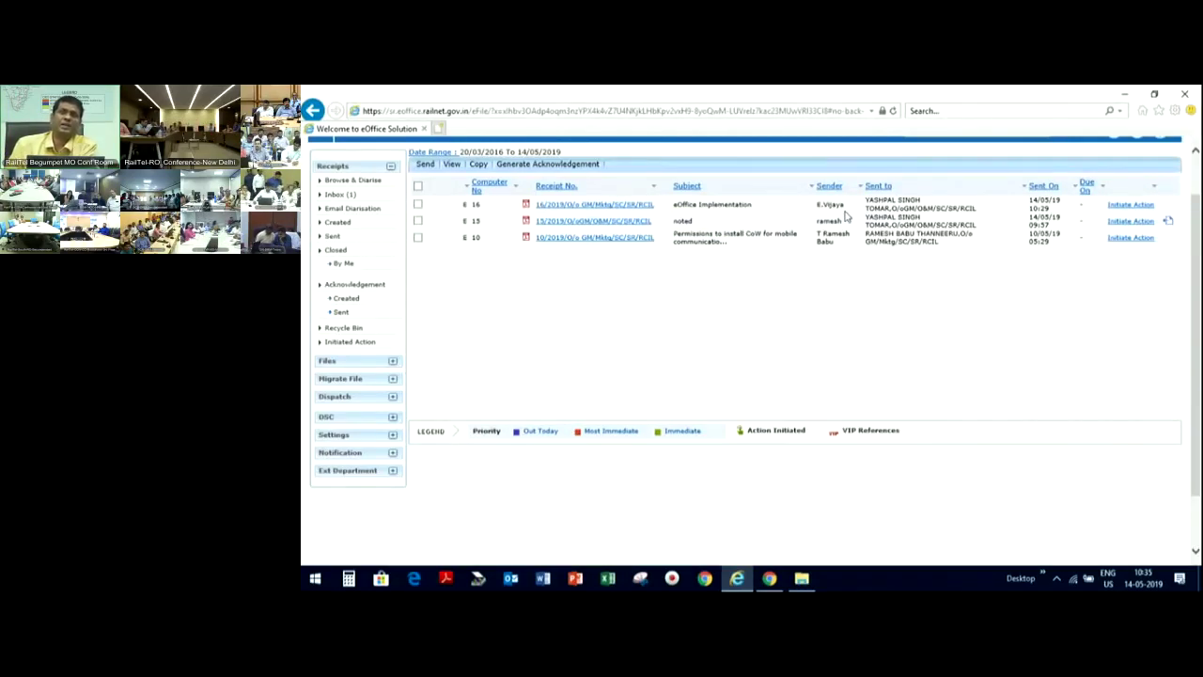
left_click(335, 196)
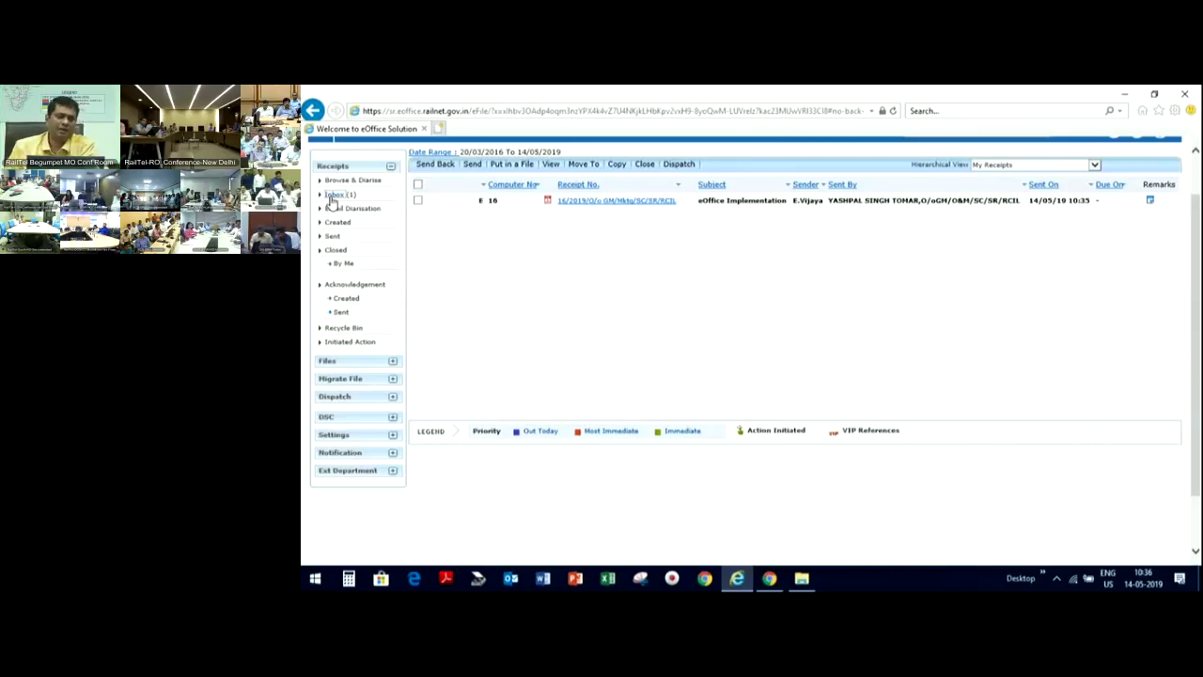
- Open receipt 16/2019 from the refreshed inbox and start sending it onward
left_click(340, 201)
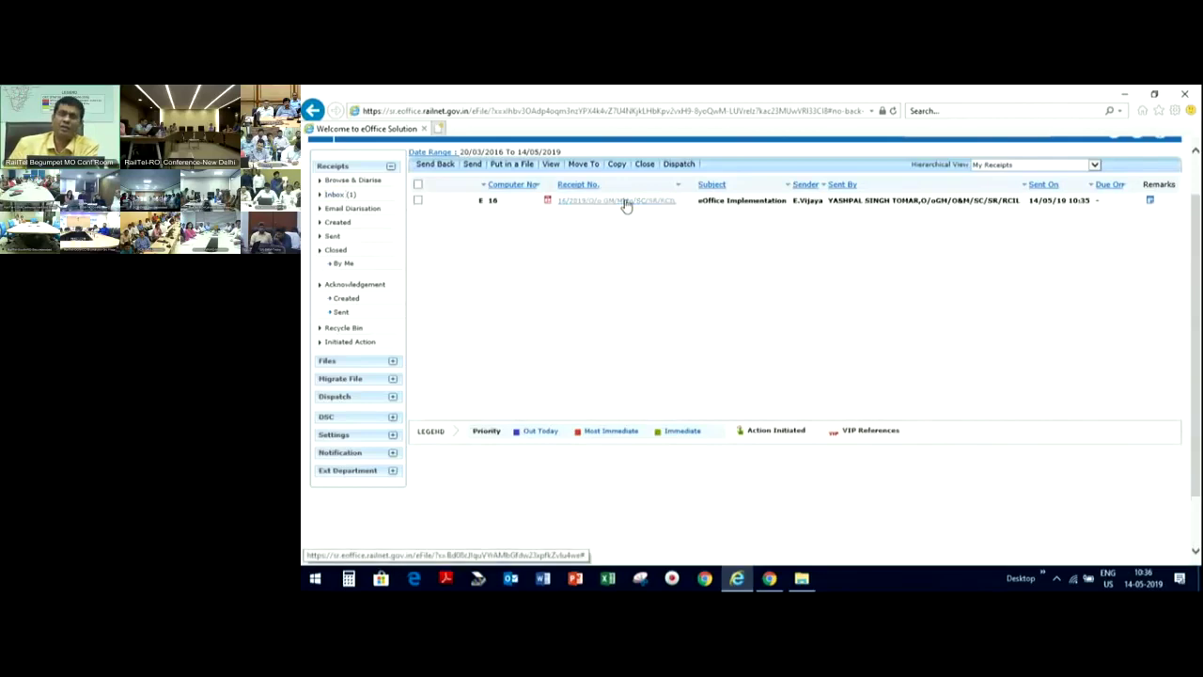
left_click(625, 203)
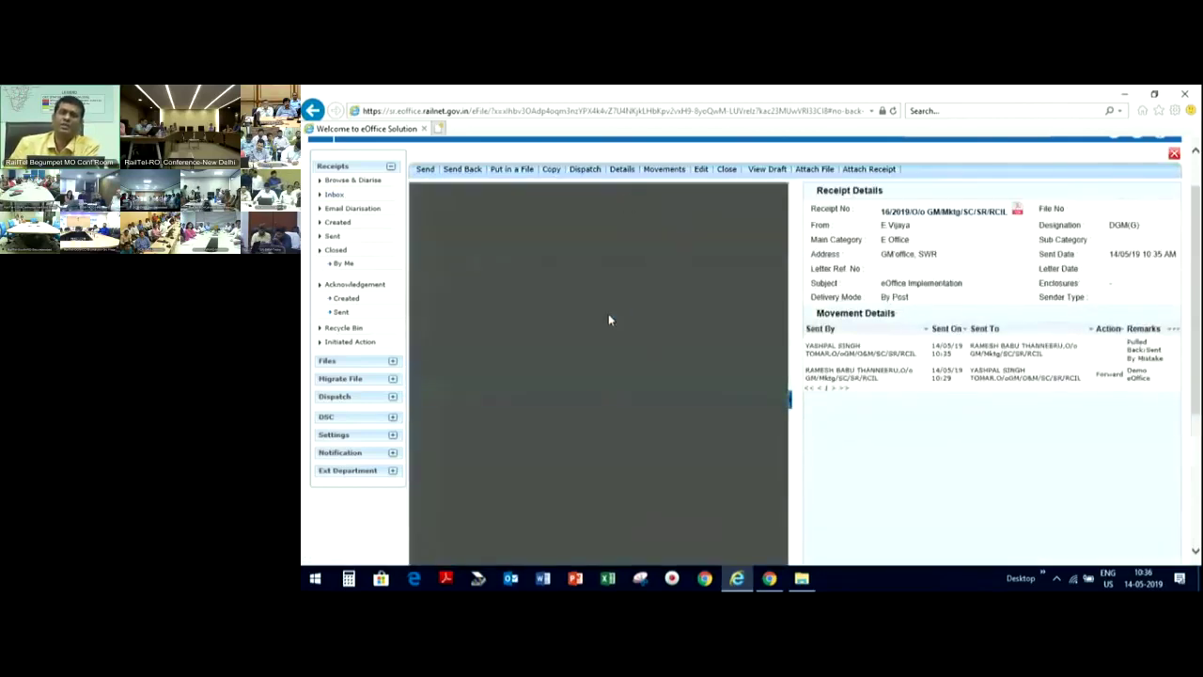
left_click(425, 171)
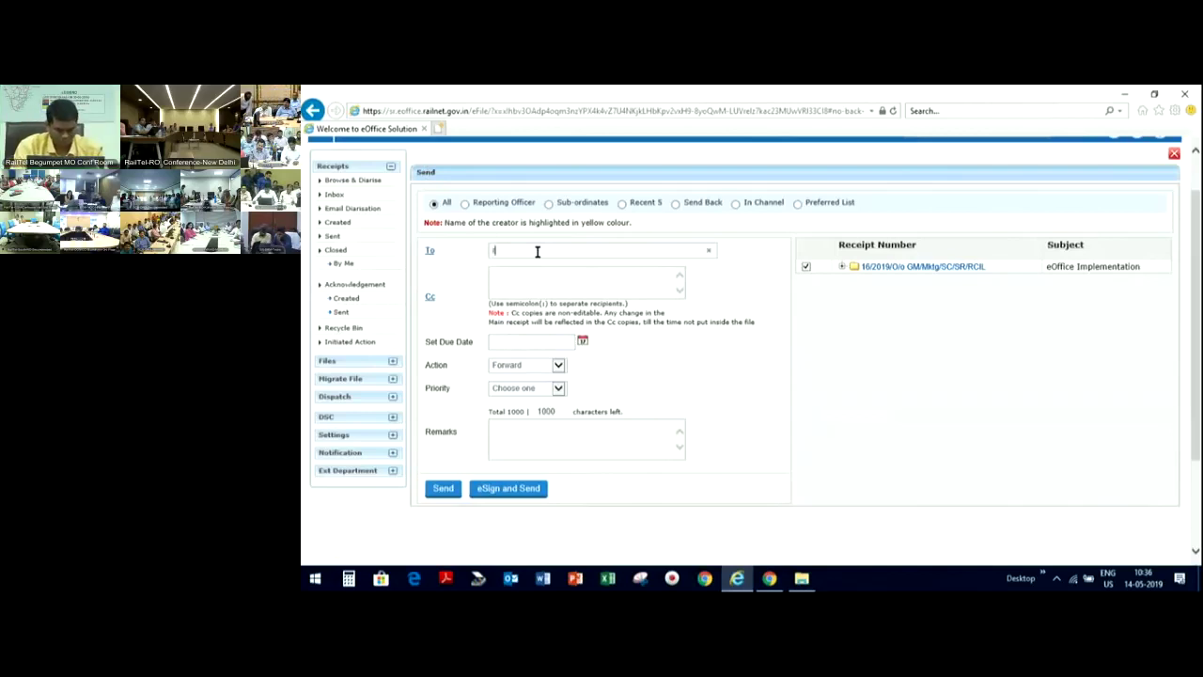
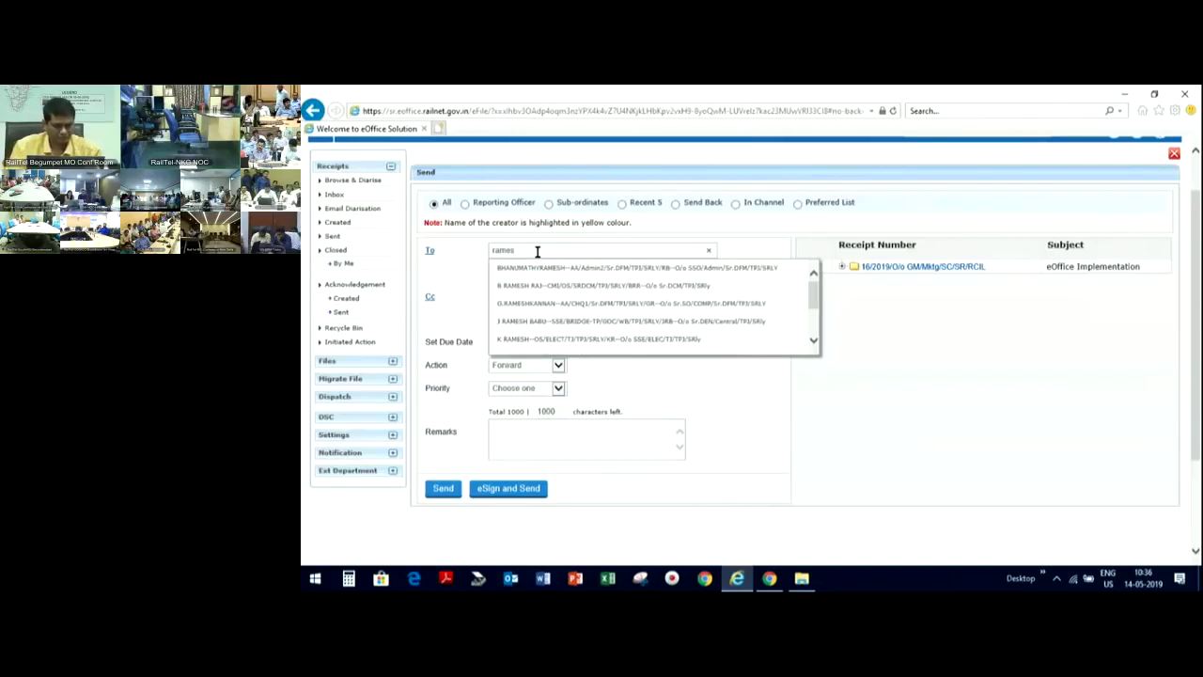
- Search by name, pick the GM/Mktg/SC/SR/RCIL/RBT officer as recipient, and send receipt 16/2019
type("hba")
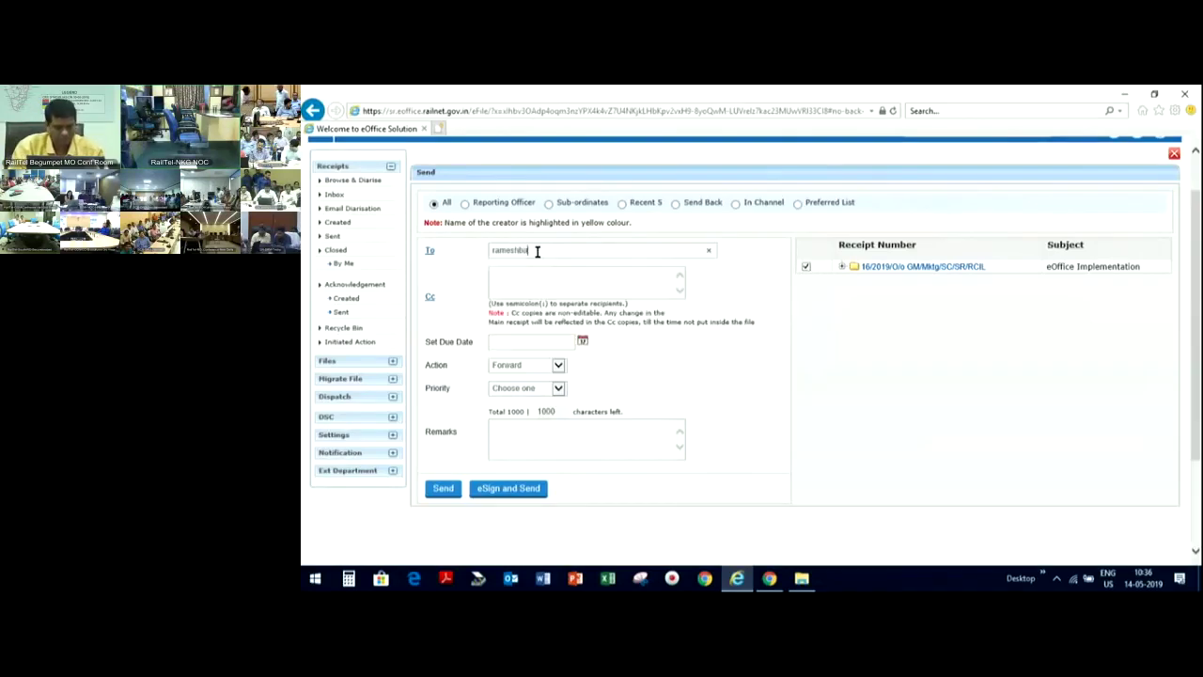
key("BackSpace")
key("BackSpace")
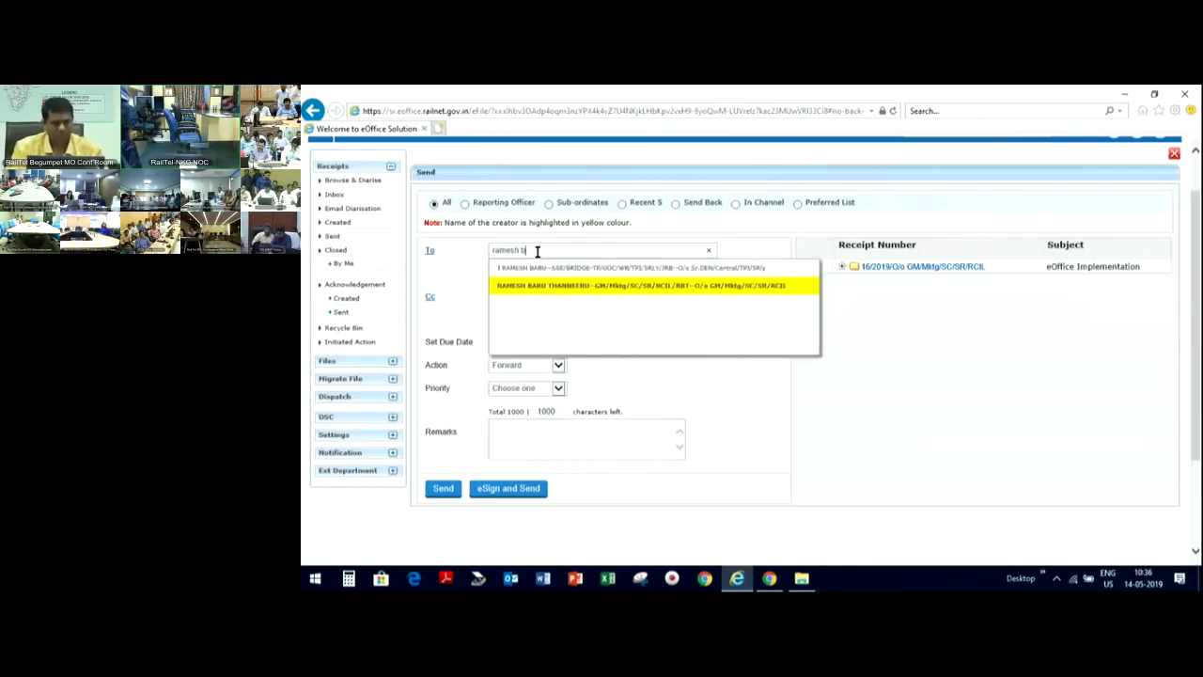
left_click(590, 282)
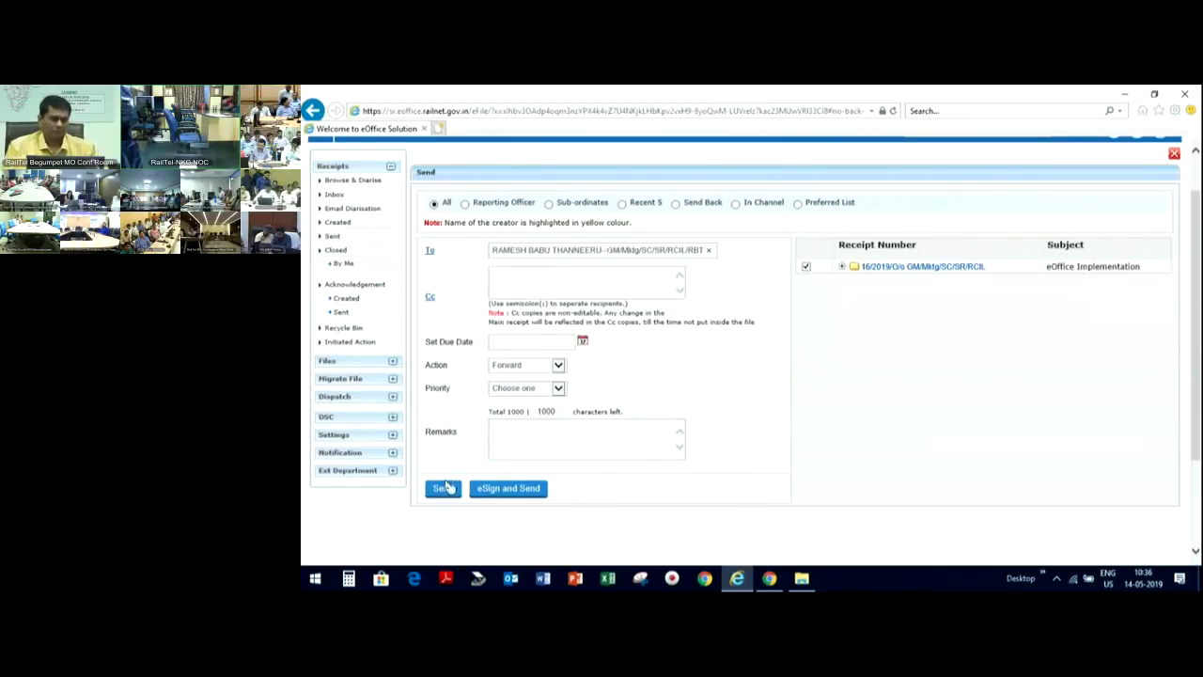
left_click(443, 489)
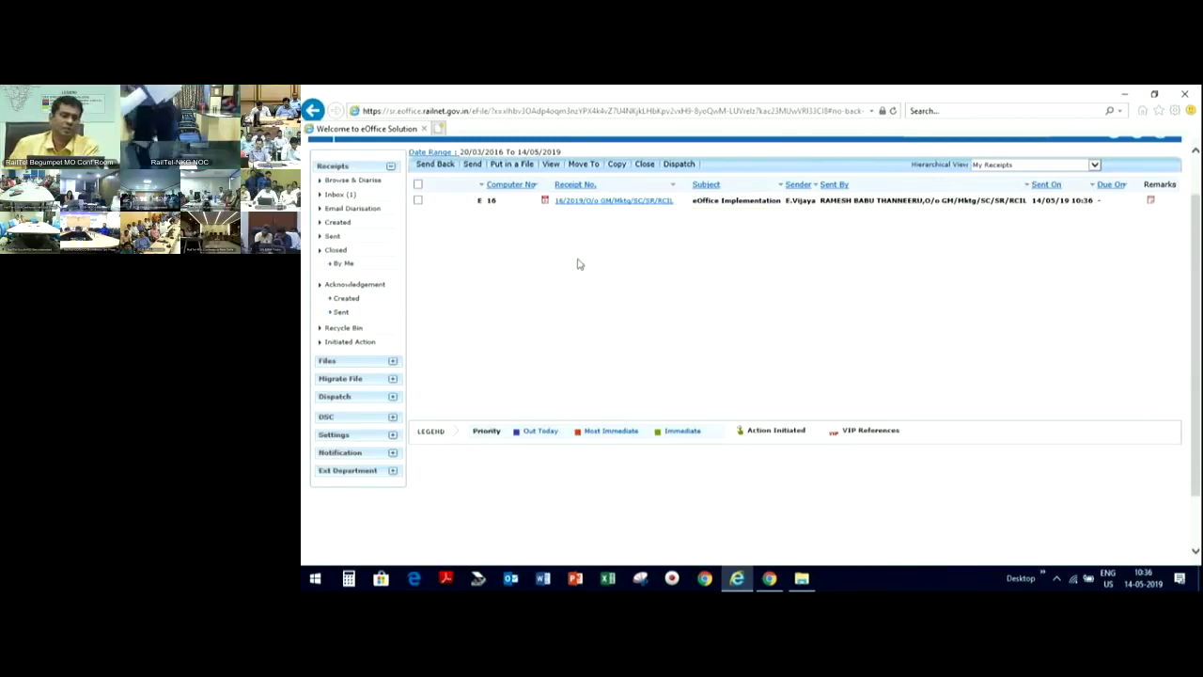
- Open a blank Browse & Diarise form to register a new receipt
left_click(336, 183)
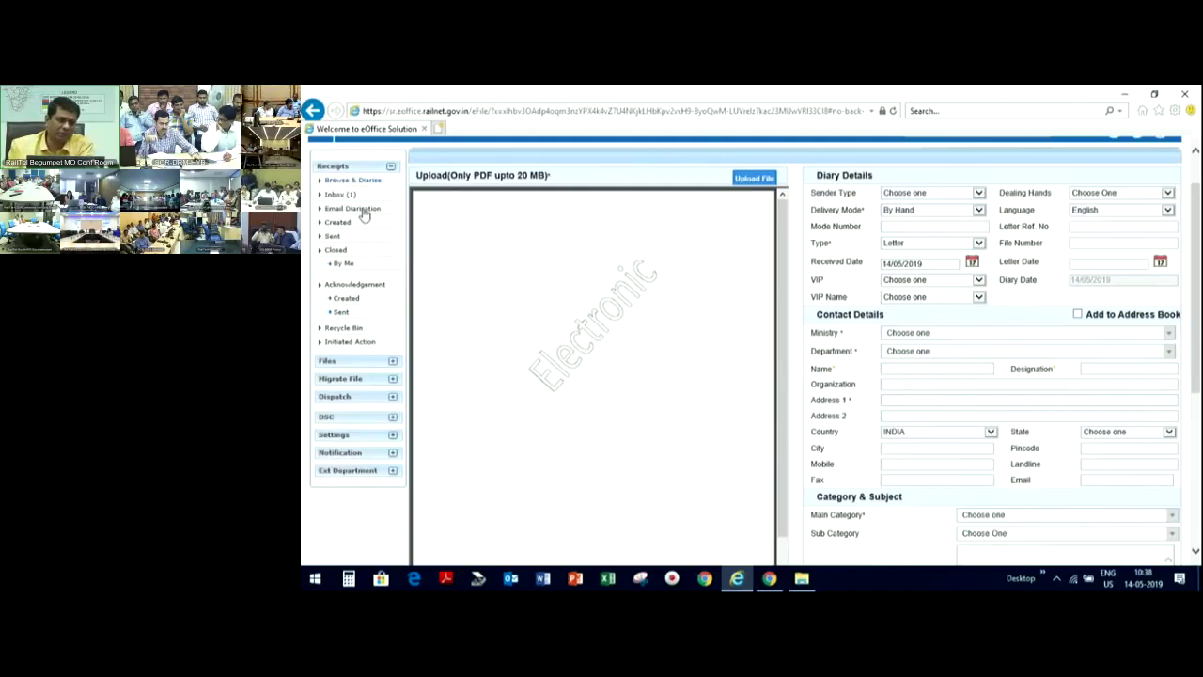
- Open inbox receipt 16/2019 (eOffice Implementation), start sending it, and focus the To field
left_click(338, 195)
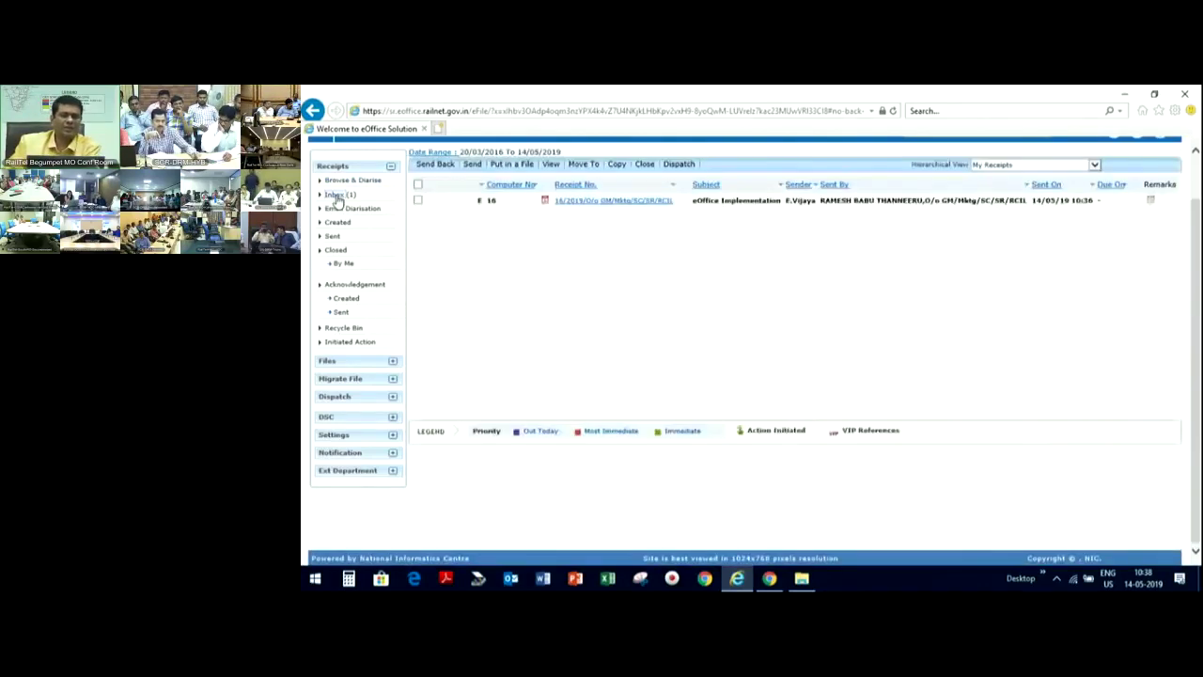
left_click(623, 203)
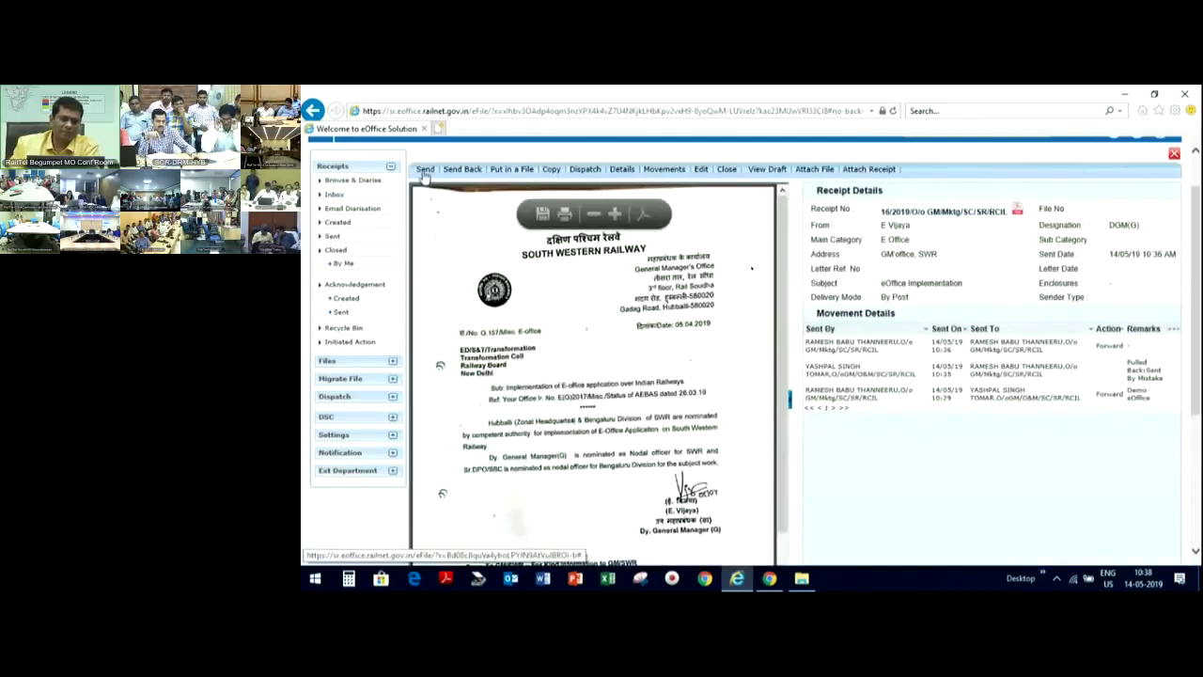
left_click(424, 172)
left_click(518, 247)
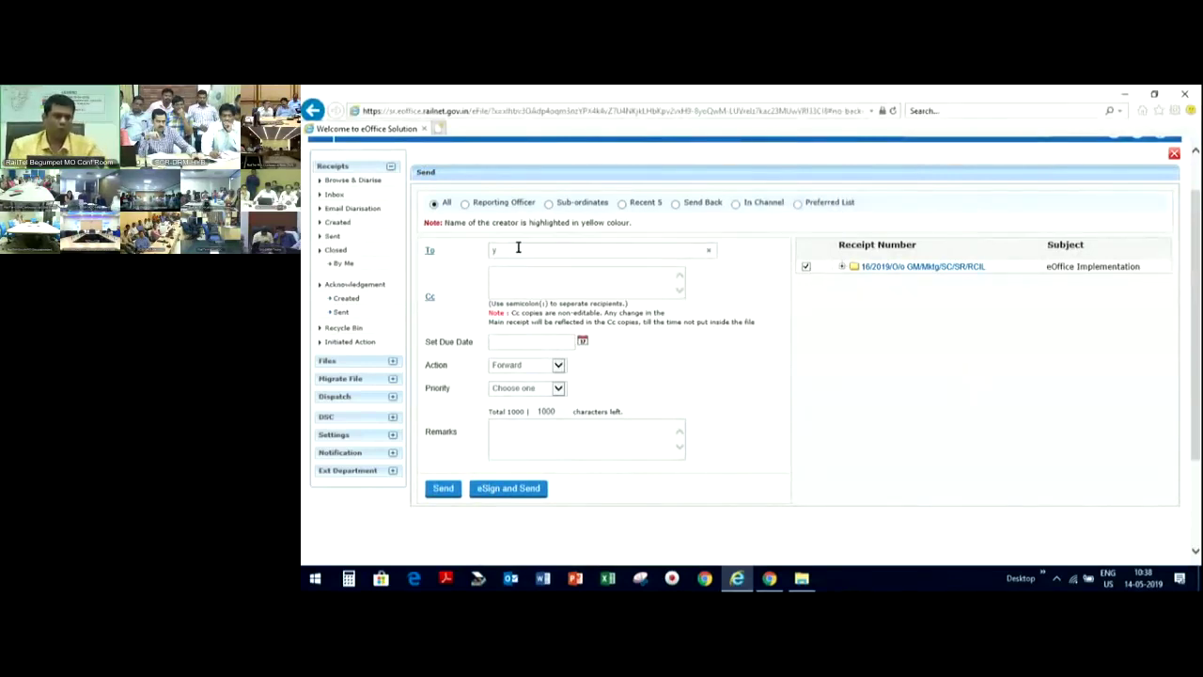
- Search by name and choose the GM/O&M/SC/SR/RCIL officer as the To recipient, then focus Cc
type("y")
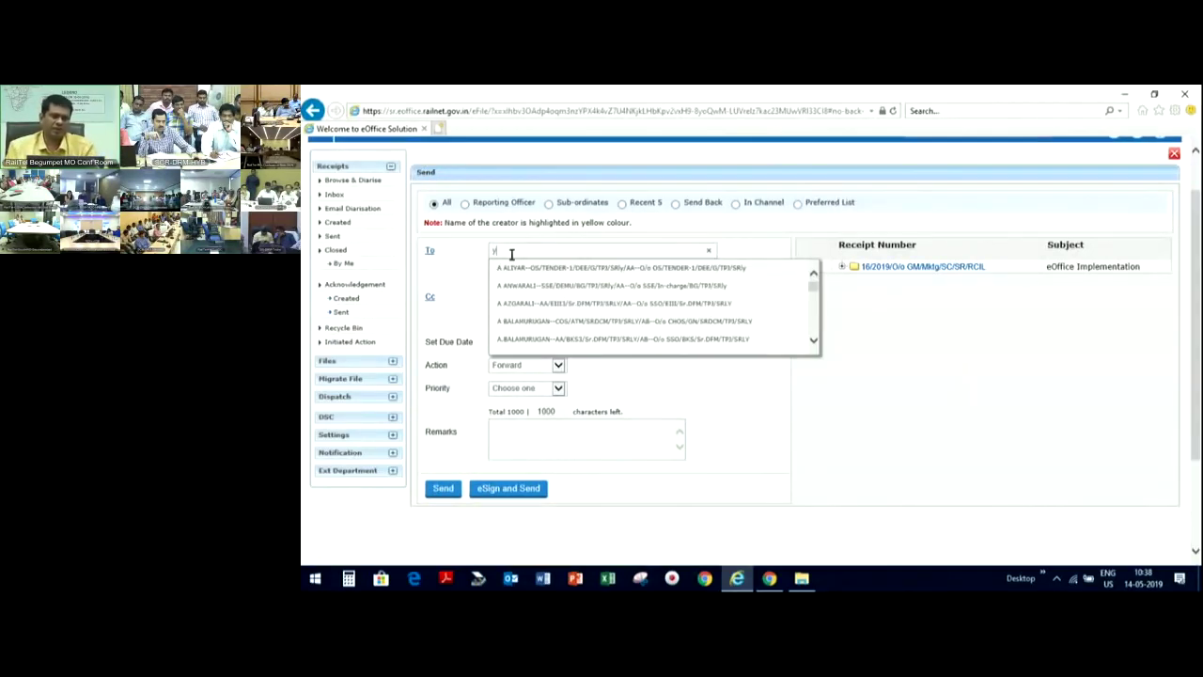
type("ashpal")
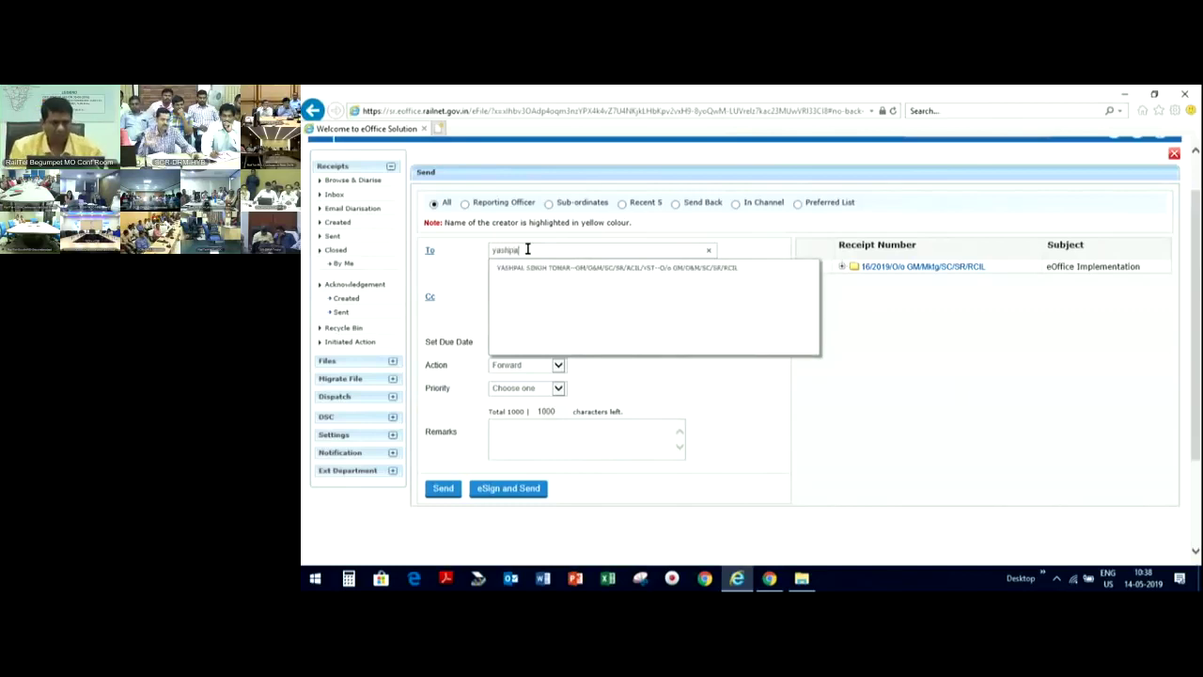
left_click(559, 267)
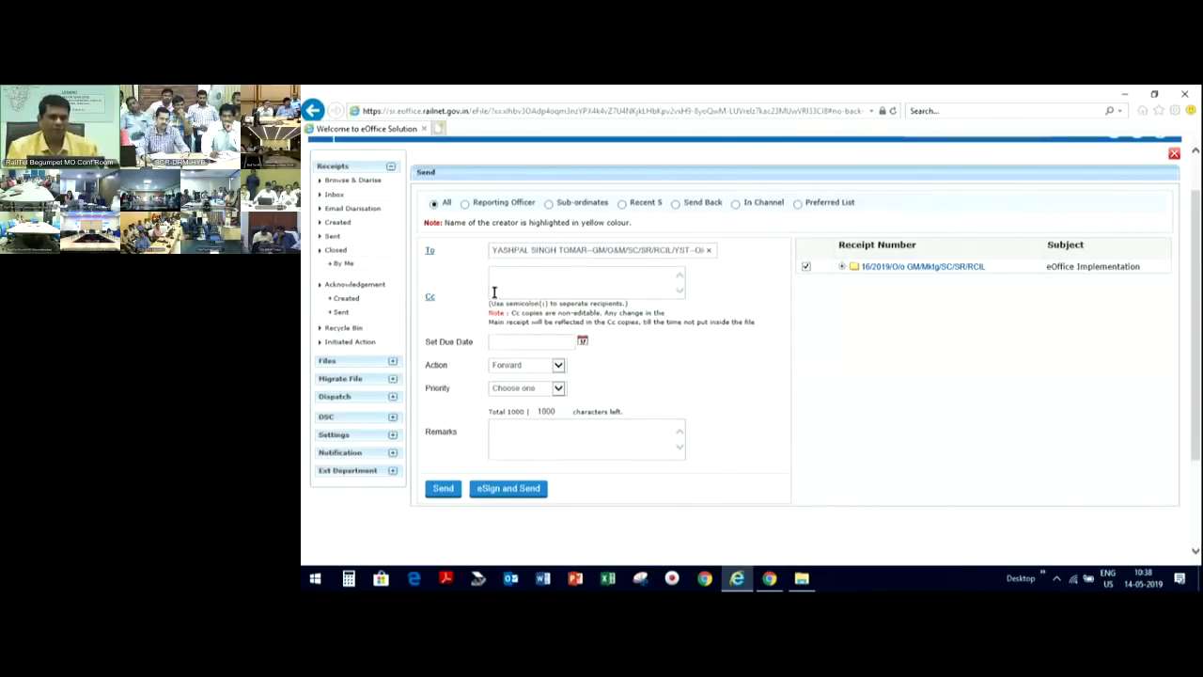
left_click(512, 274)
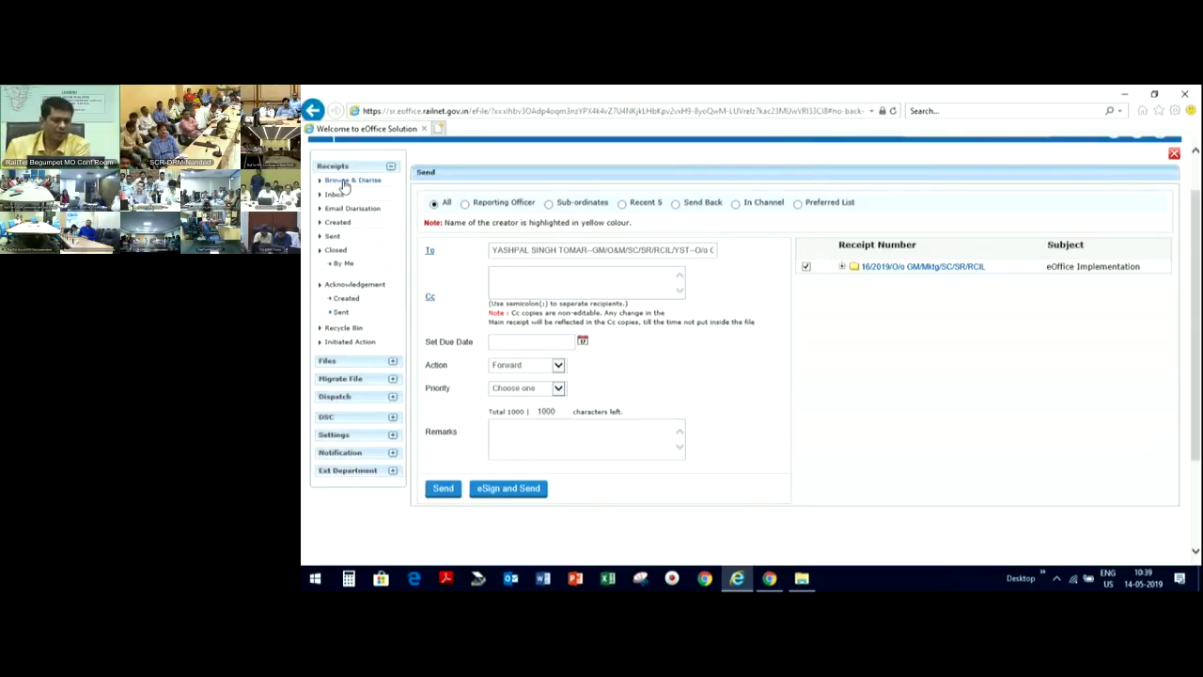
- Go to the Sent receipts list and open receipt 16/2019
left_click(344, 181)
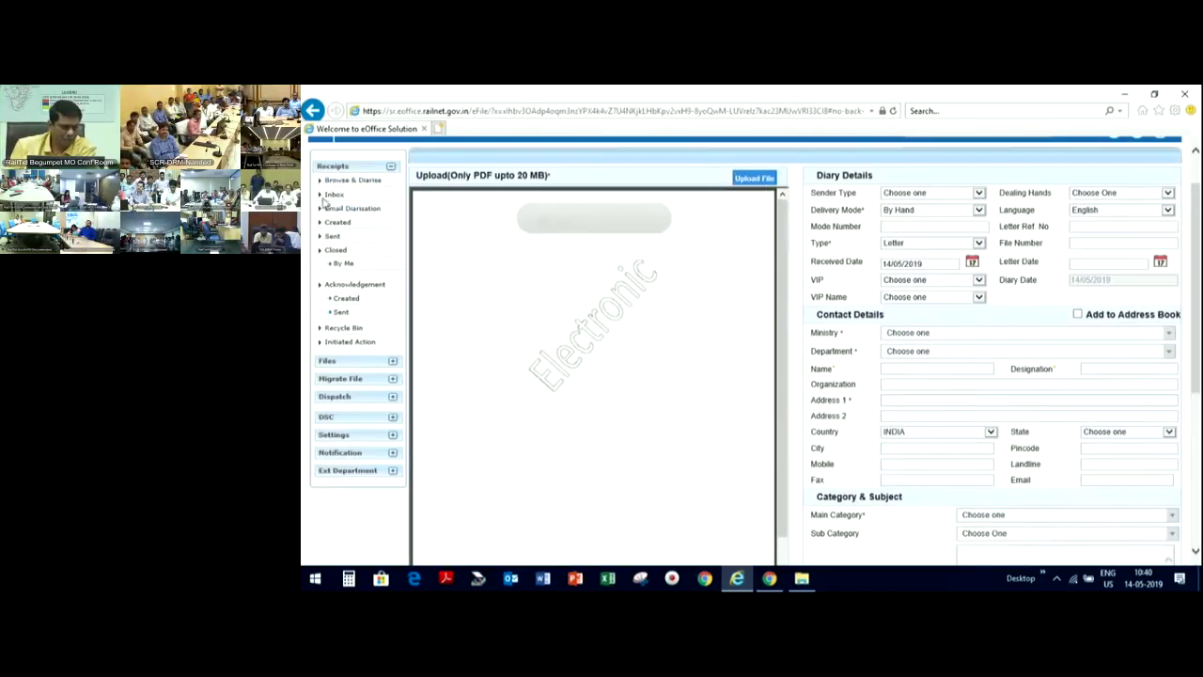
left_click(333, 236)
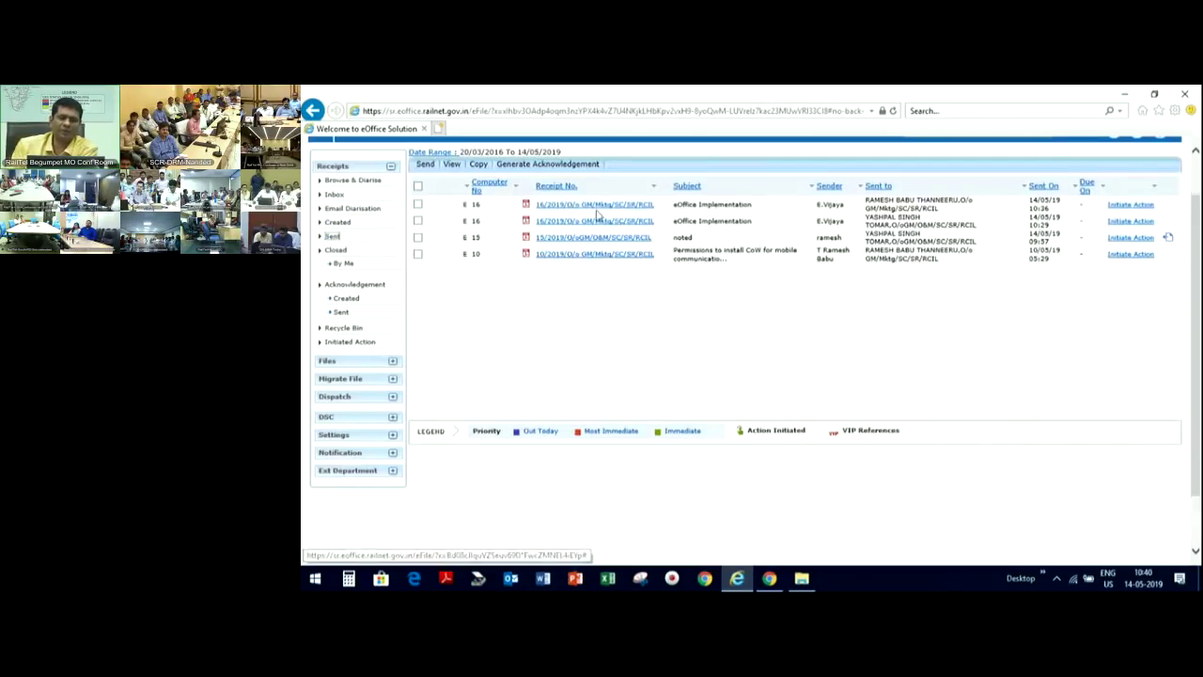
left_click(606, 208)
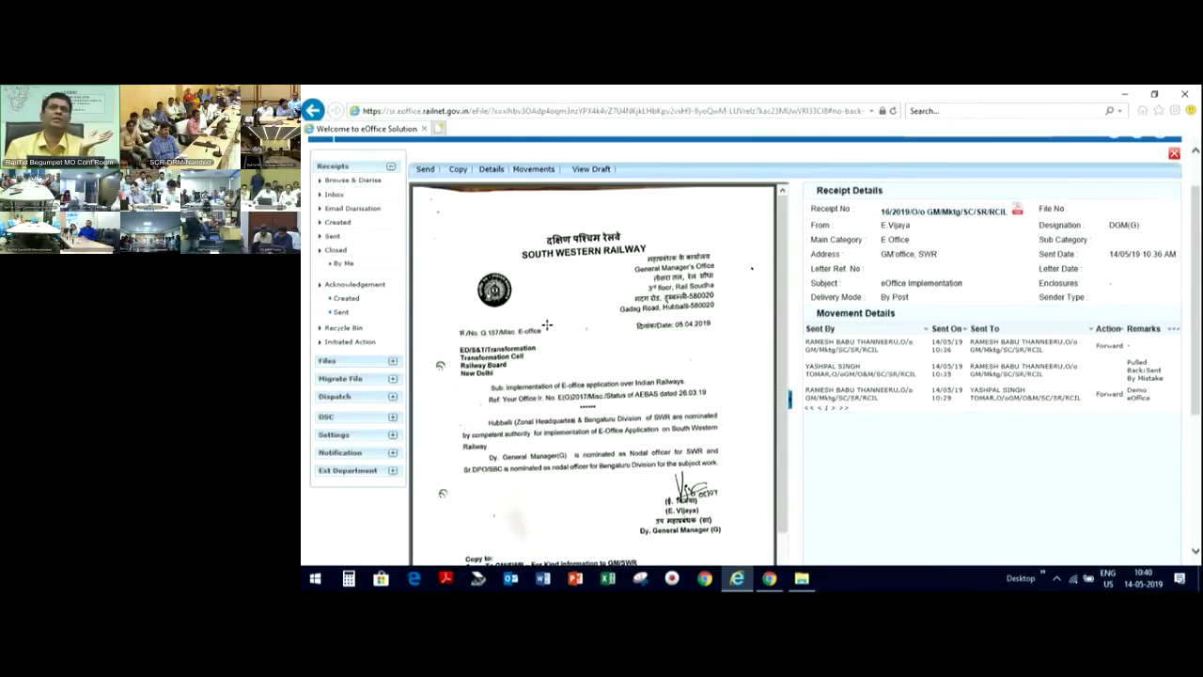
- Copy receipt 16/2019 into a new diary entry prefilled with MINISTRY OF RAILWAY, DGM(G), By Post, E Office
mouse_move(541, 366)
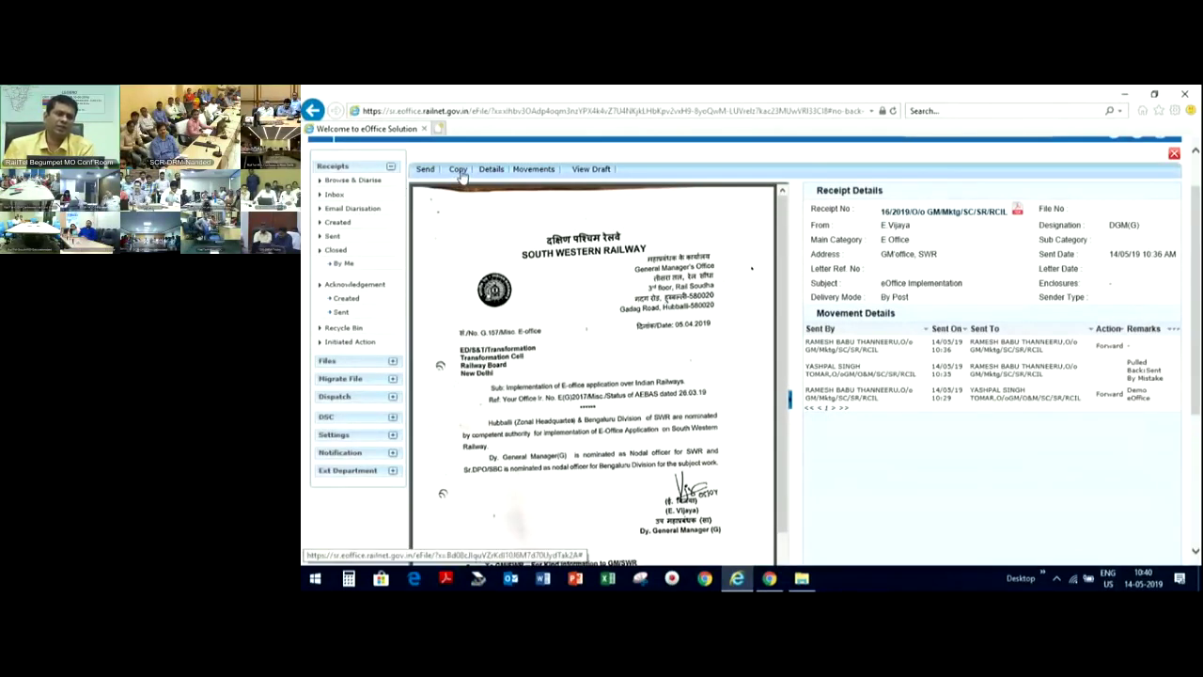
left_click(460, 172)
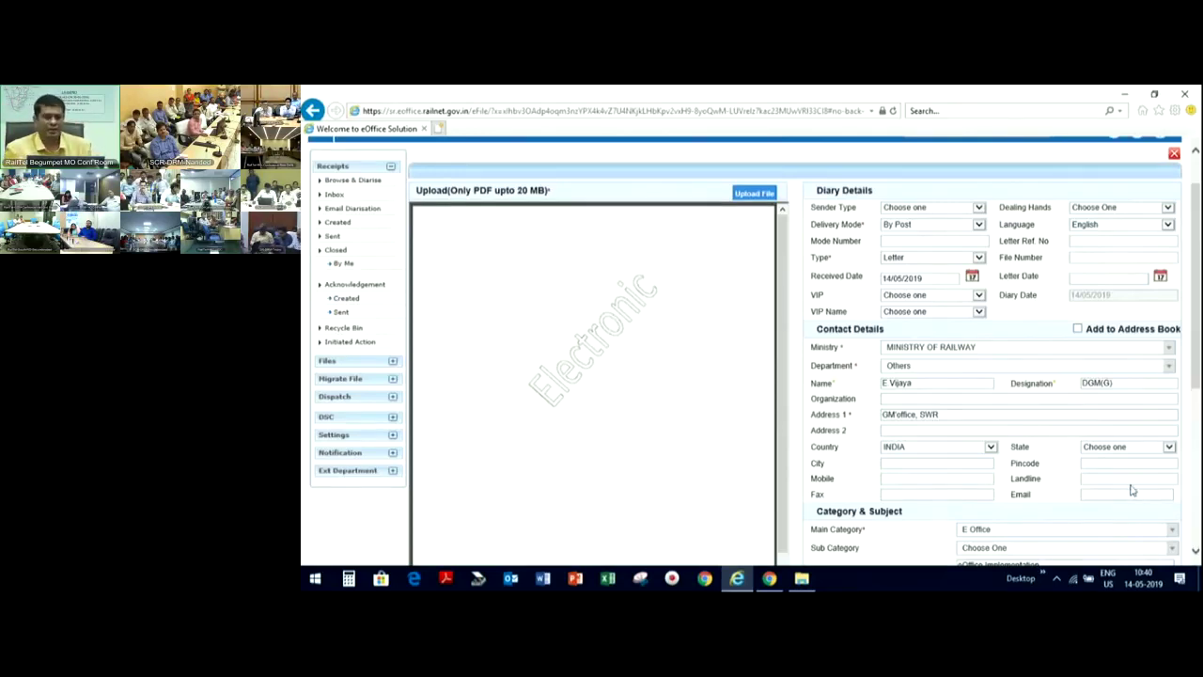
- Return to the Sent receipts list and reopen receipt 16/2019, doing this twice
left_click(332, 237)
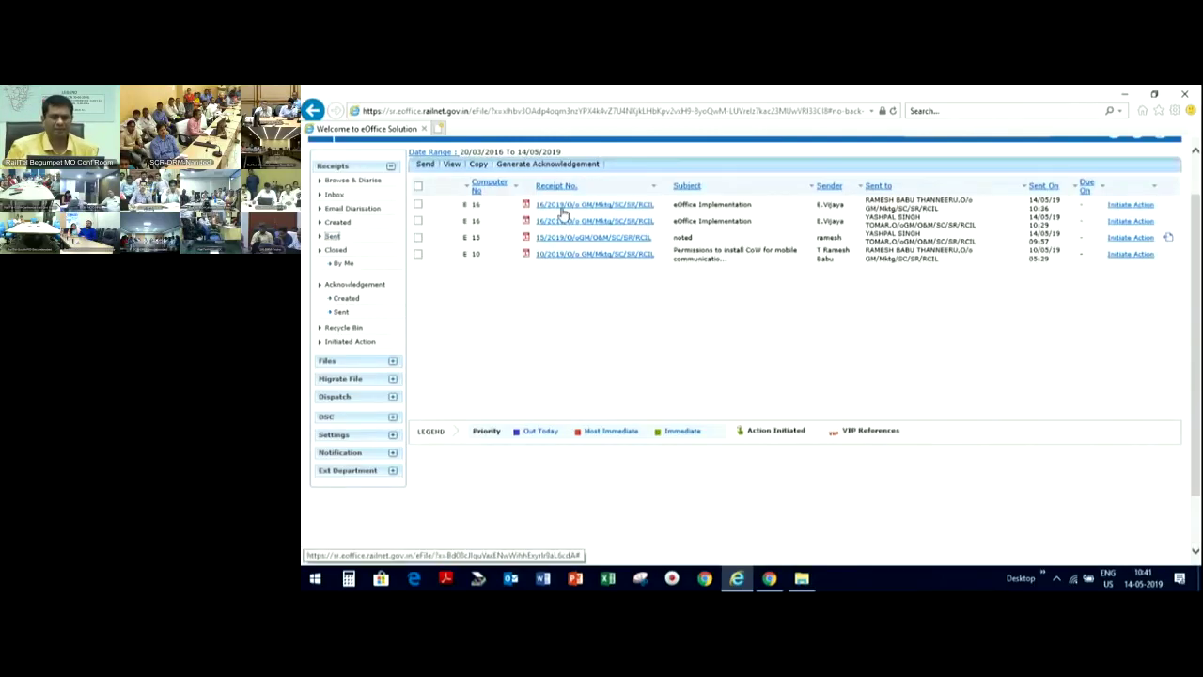
left_click(567, 207)
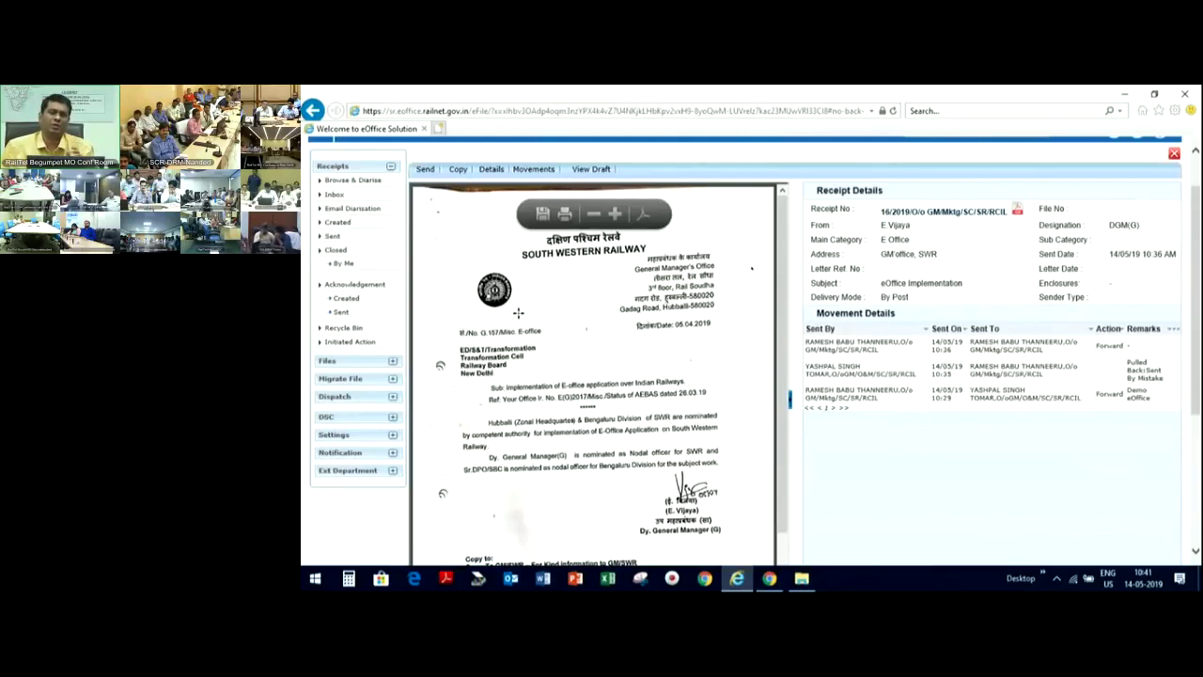
left_click(331, 238)
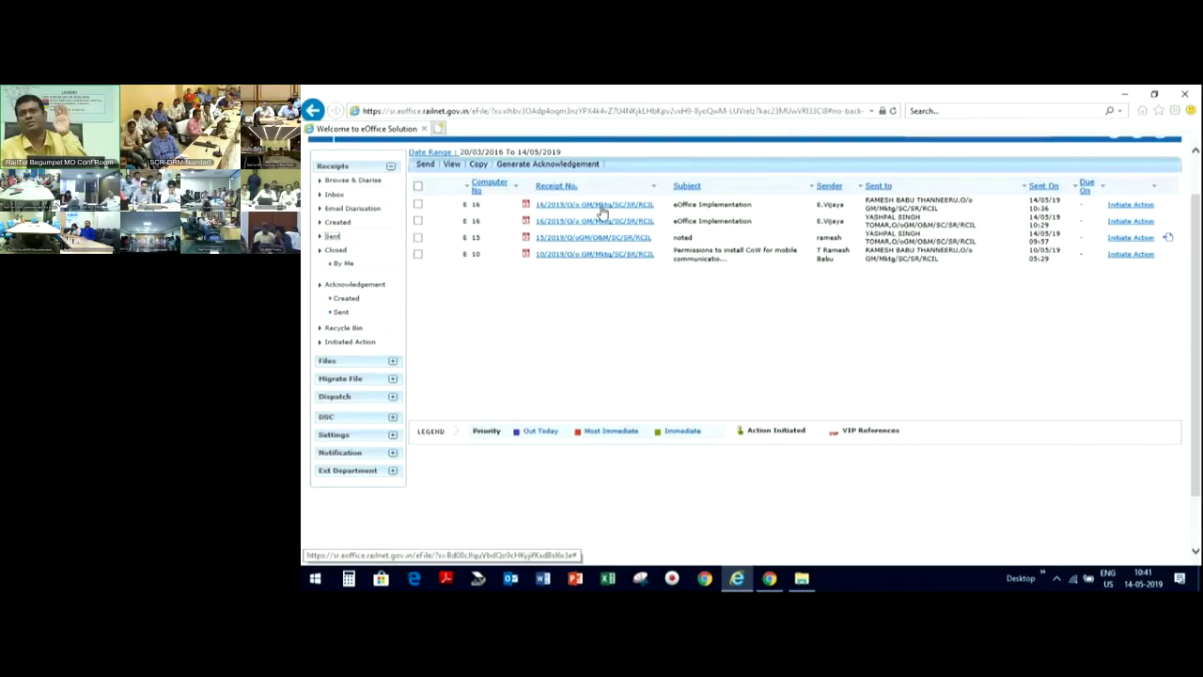
left_click(602, 209)
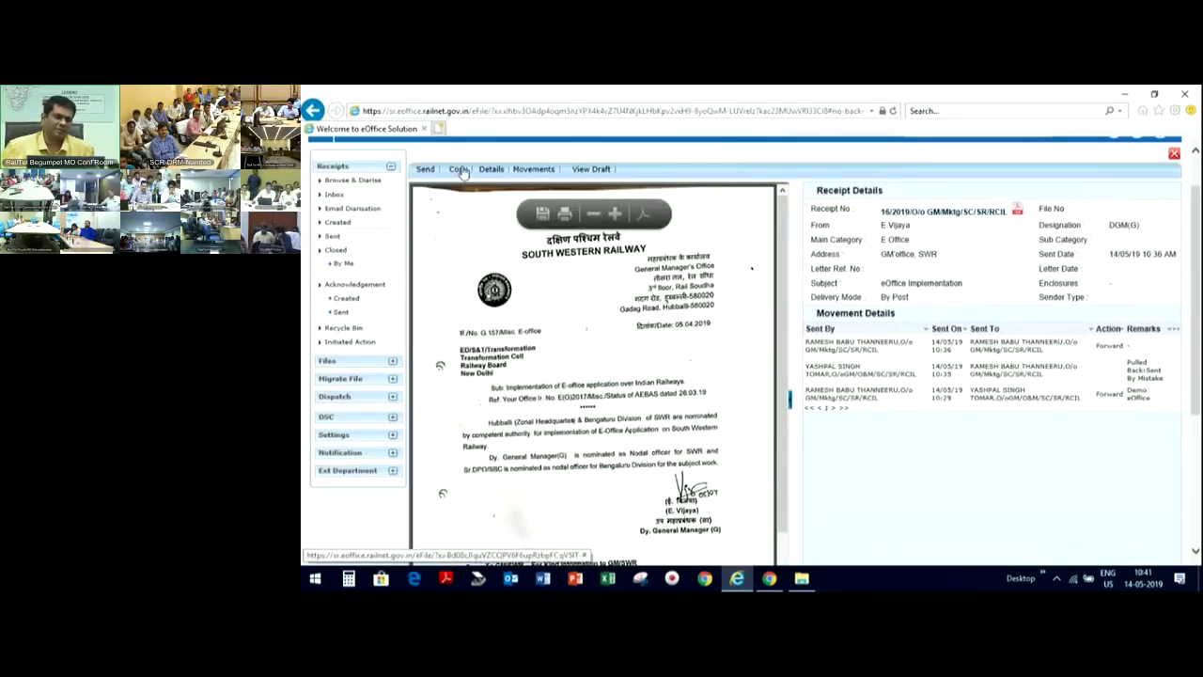
- Copy receipt 16/2019 into a new diary entry and attach the PDF file 2 (2)
left_click(458, 170)
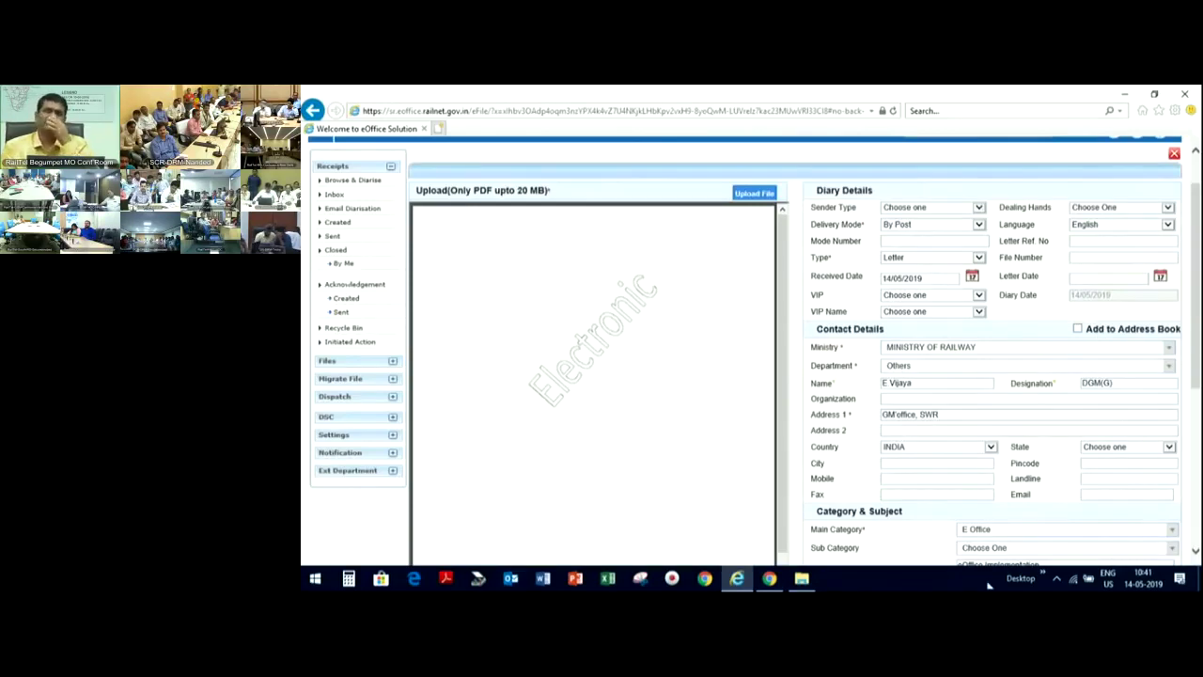
left_click(752, 195)
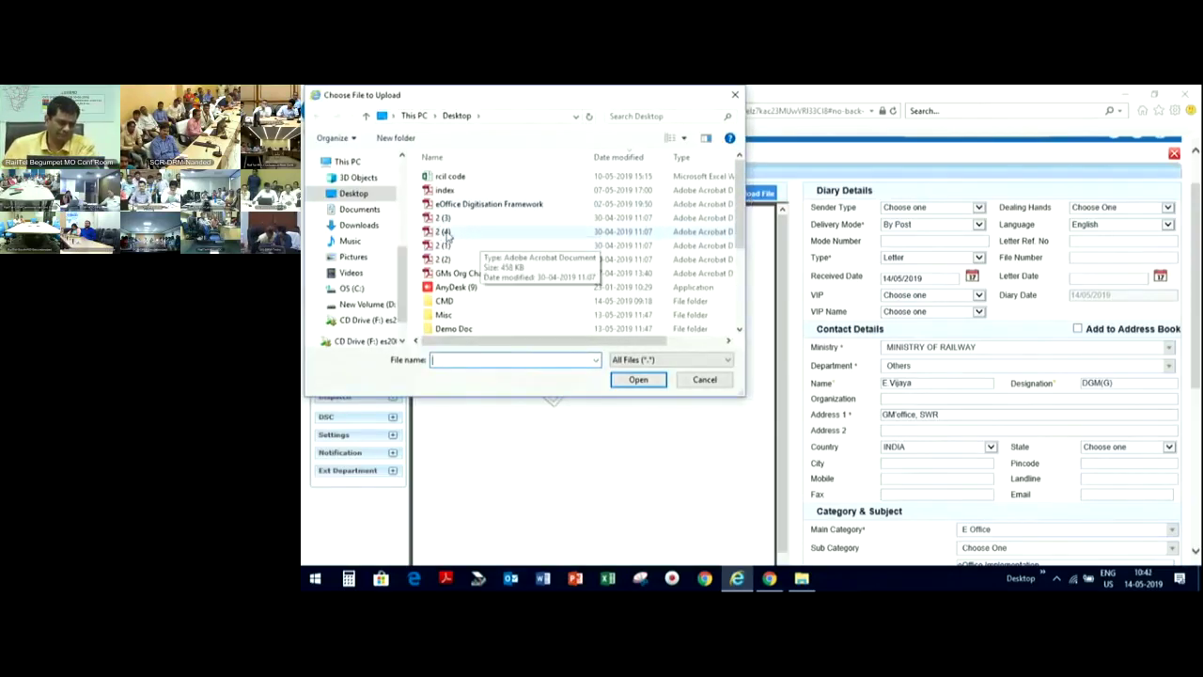
double_click(444, 261)
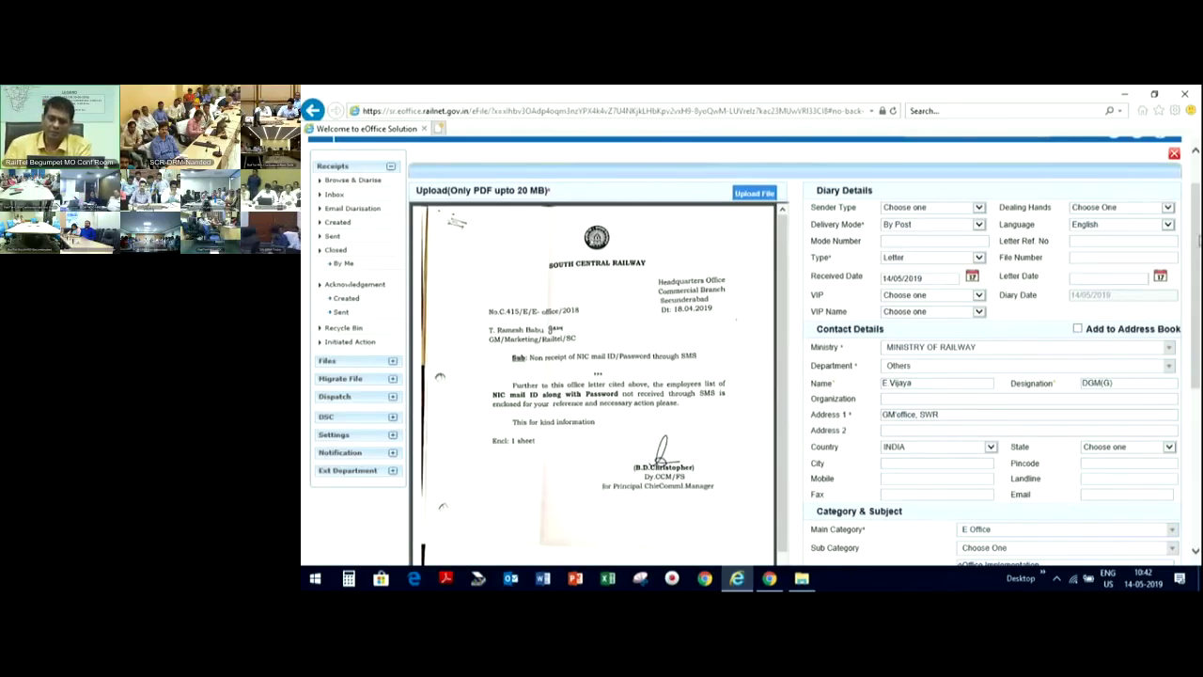
scroll(1197, 238, "down", 1)
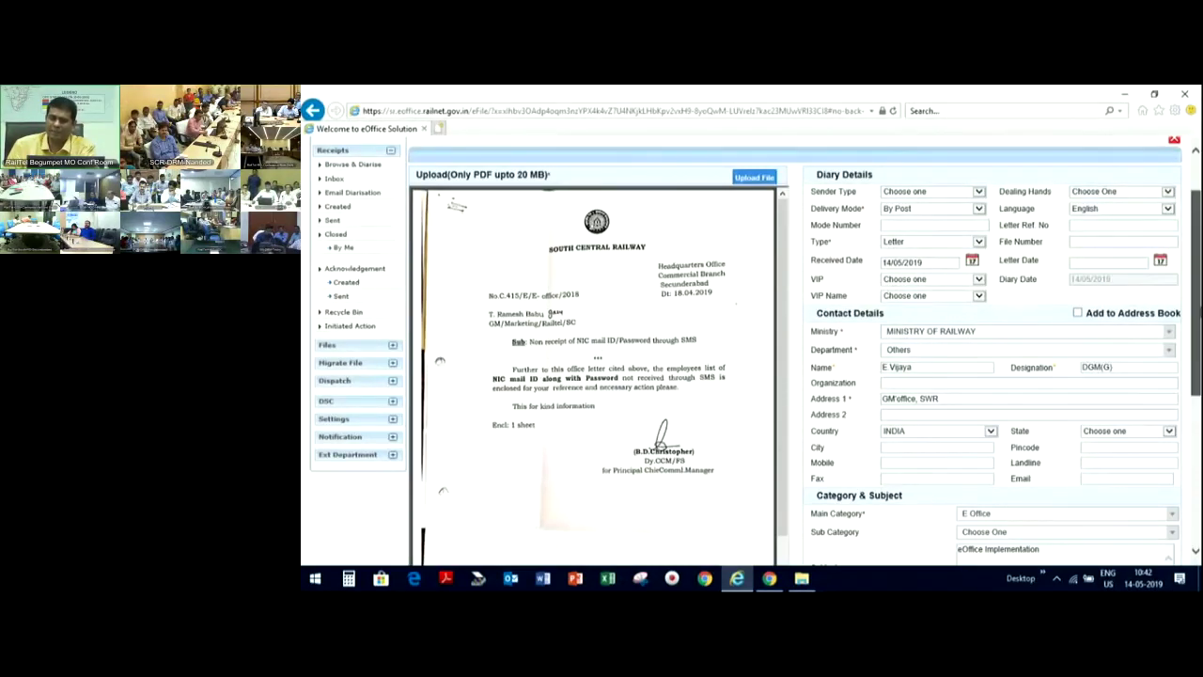
- Set the diary entry's main category to eOffice and sub category to Demo
scroll(1198, 305, "down", 2)
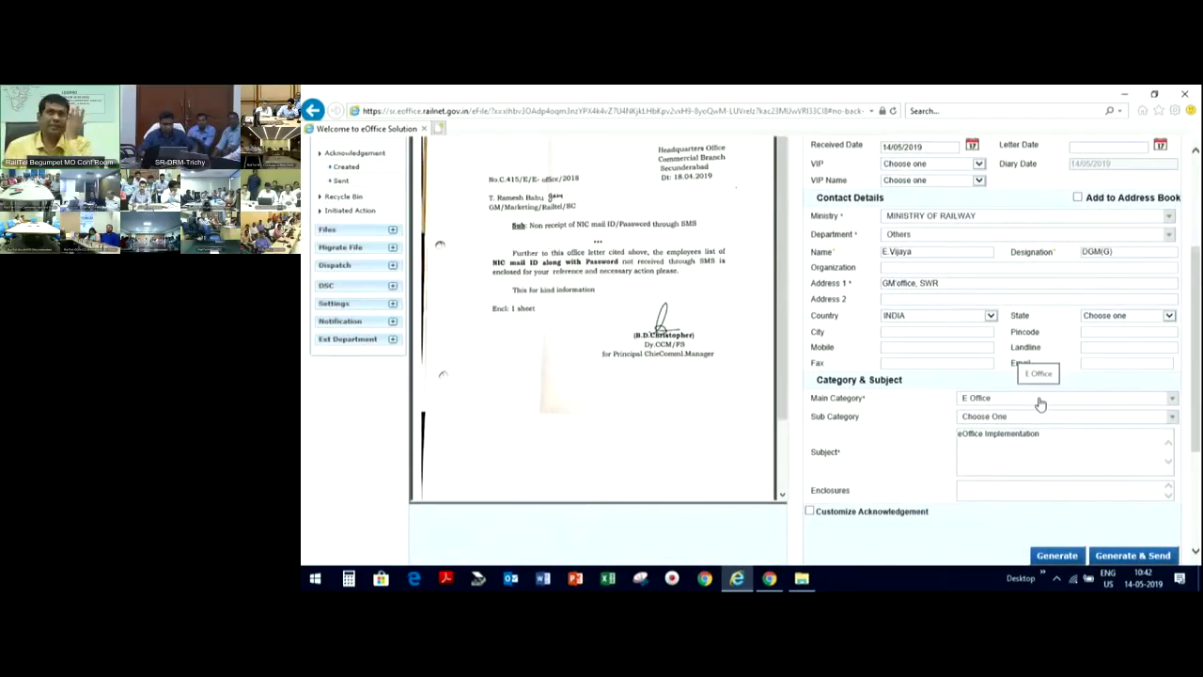
left_click(1040, 405)
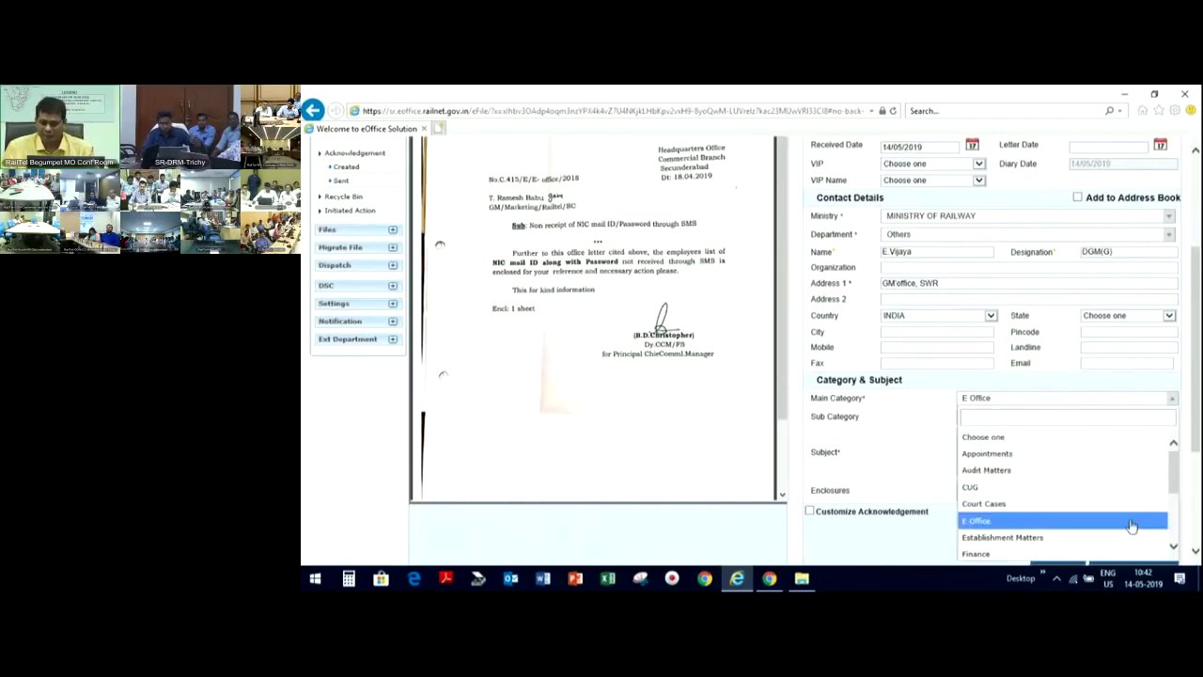
left_click_drag(1173, 460, 1181, 519)
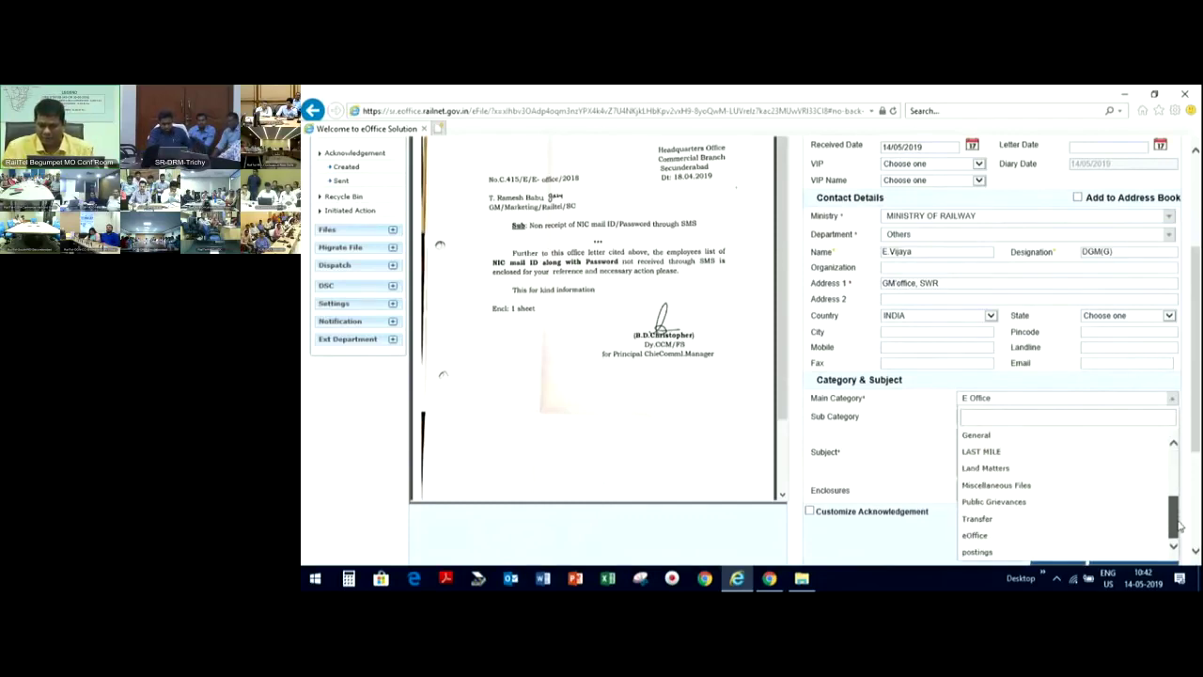
left_click(1028, 537)
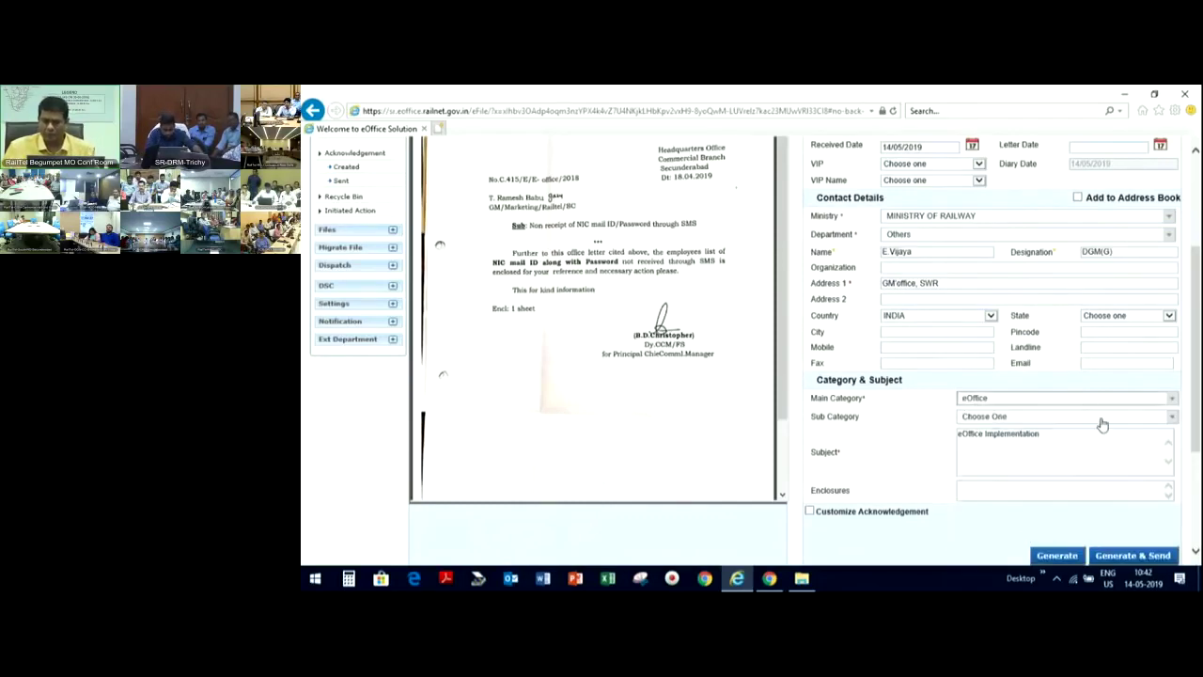
left_click(1103, 421)
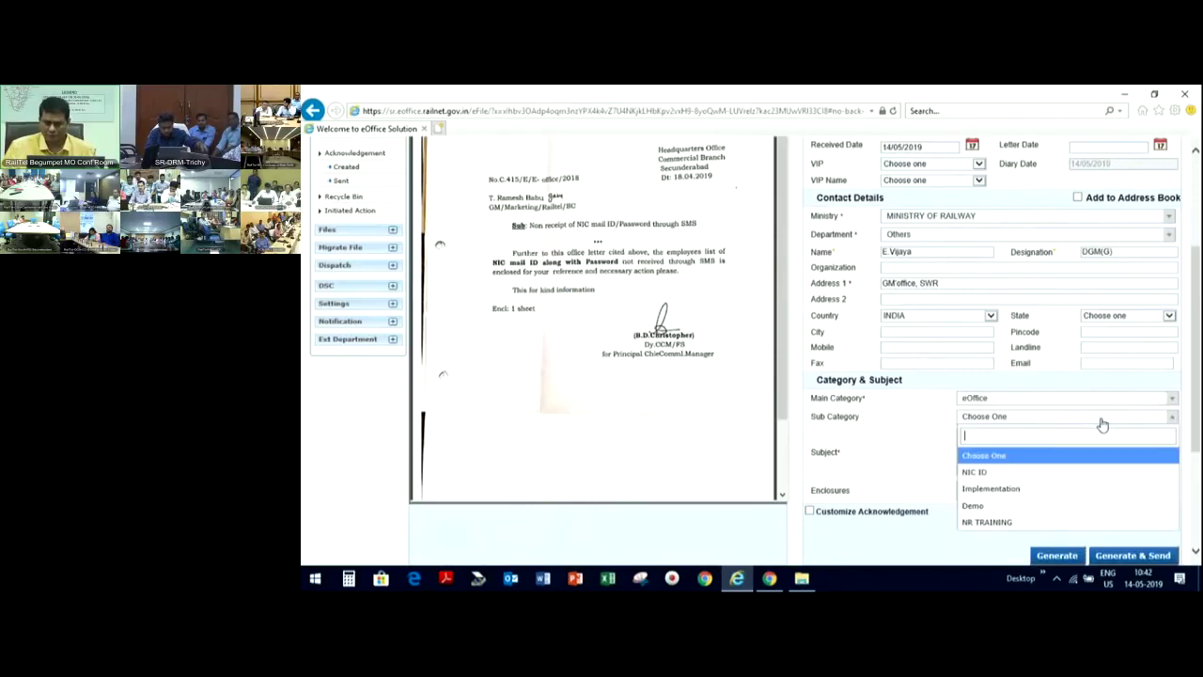
left_click(1010, 504)
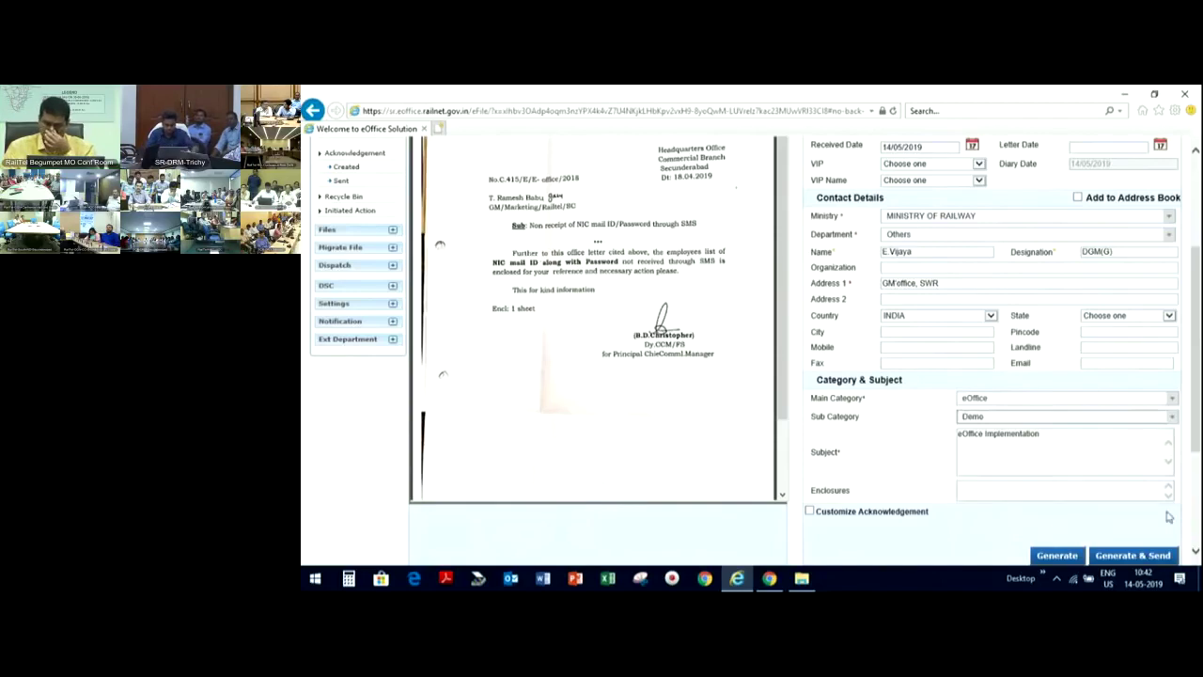
- Generate the receipt from the completed diary entry, producing receipt 22/2019
scroll(1189, 408, "down", 2)
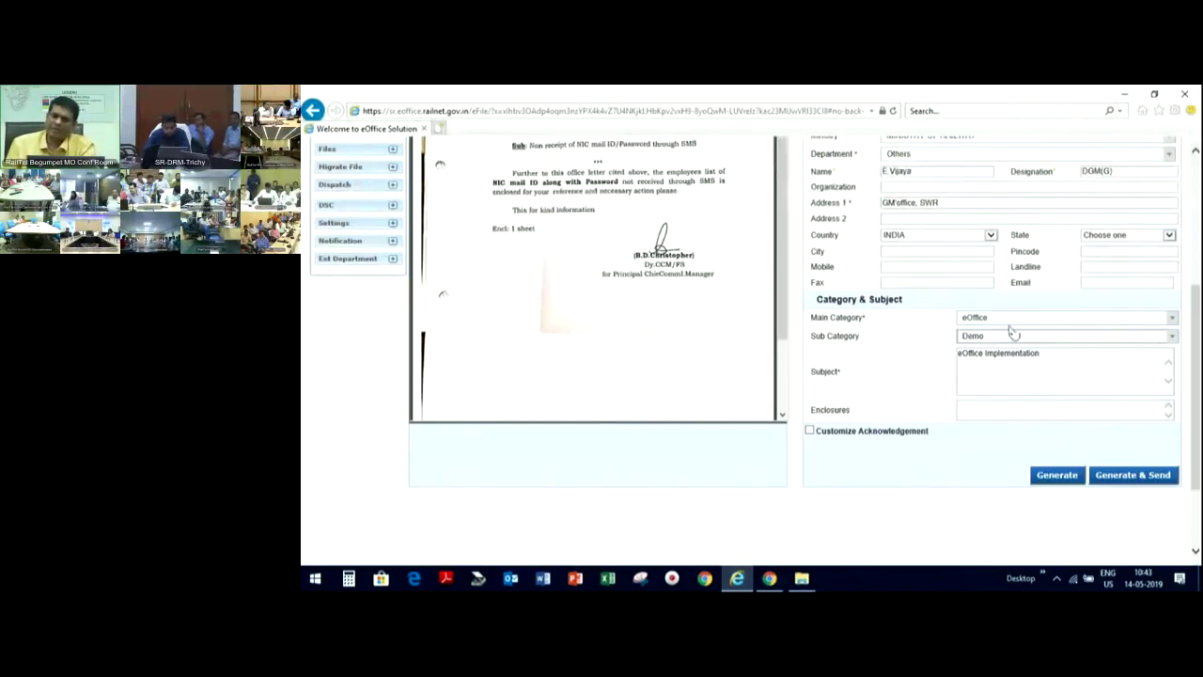
scroll(1013, 331, "up", 3)
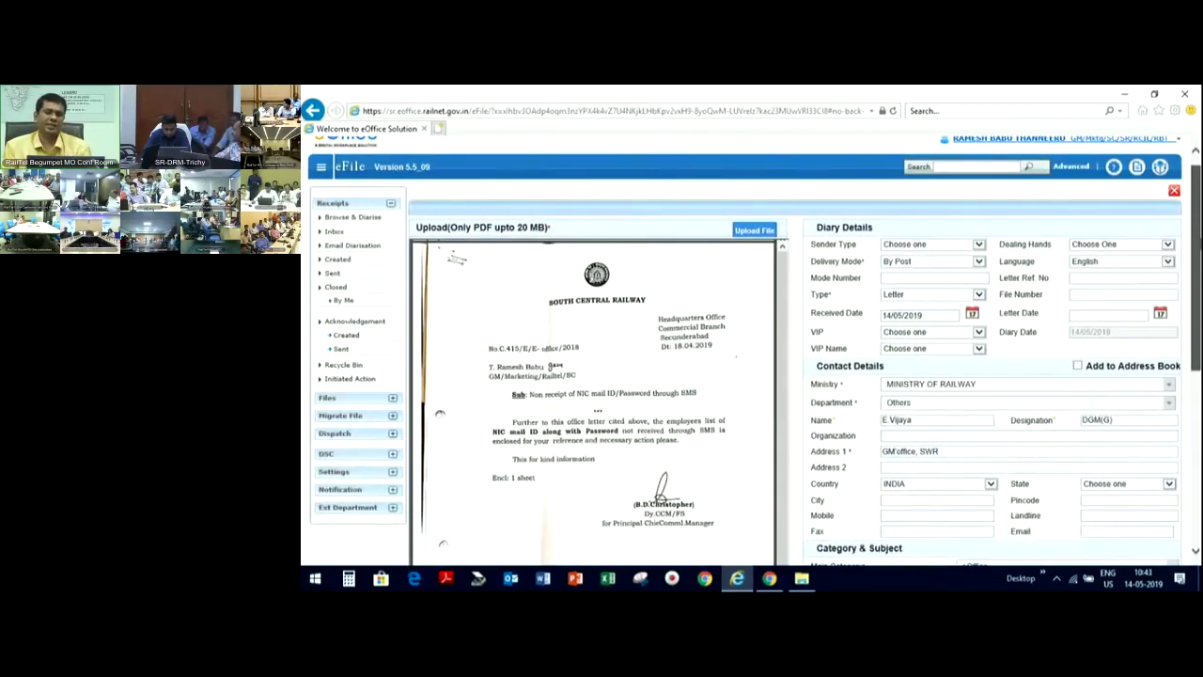
mouse_move(677, 346)
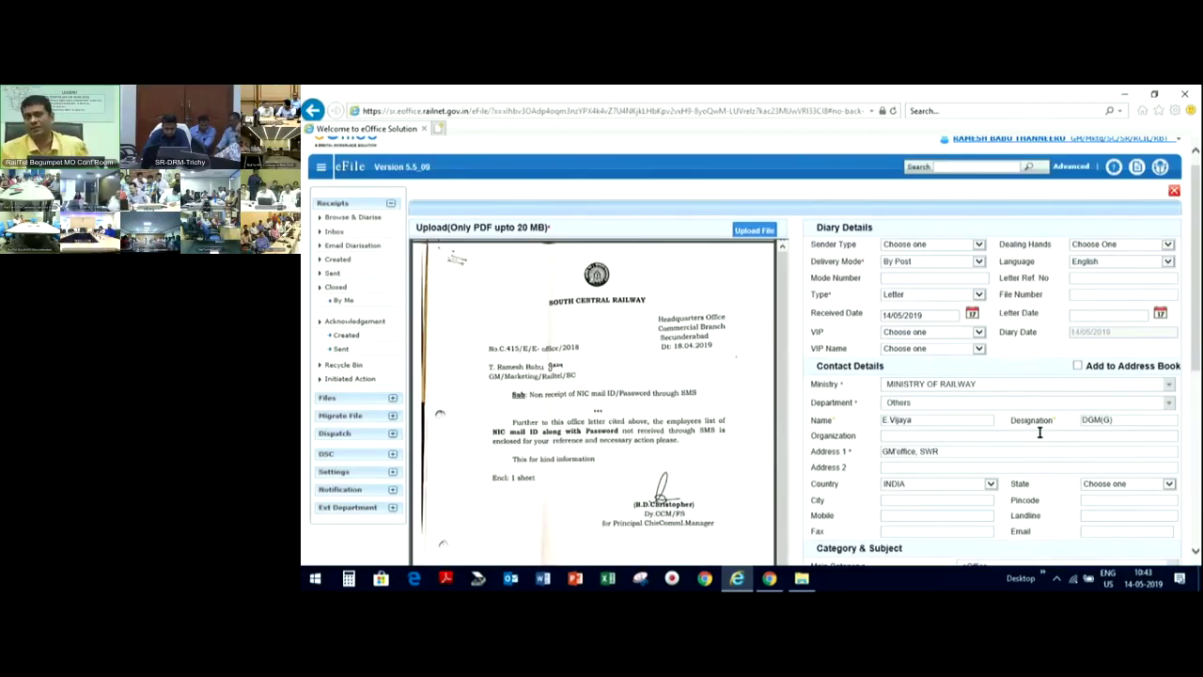
mouse_move(639, 285)
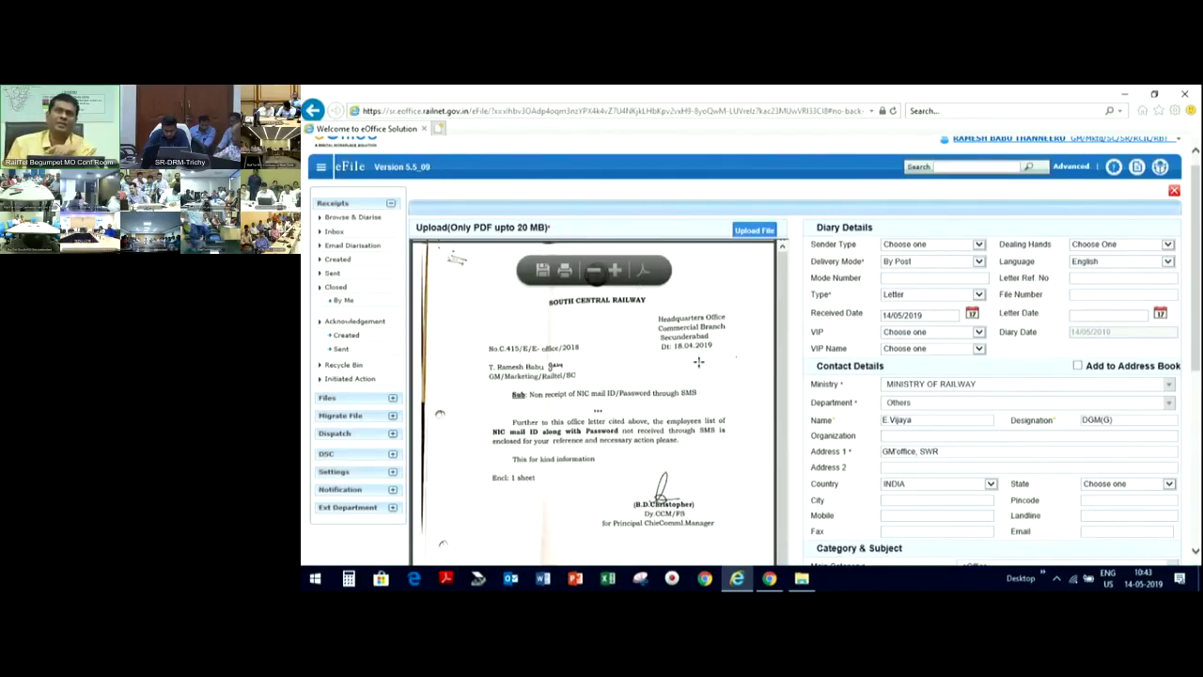
left_click_drag(1198, 212, 1196, 354)
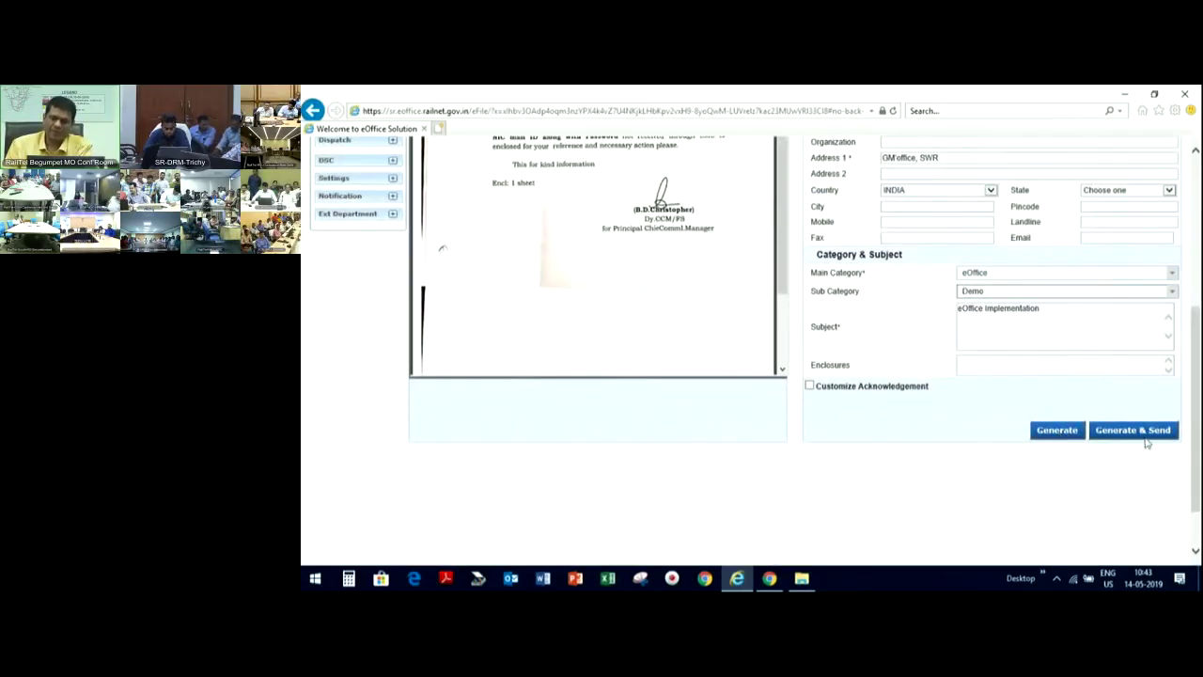
left_click(1058, 432)
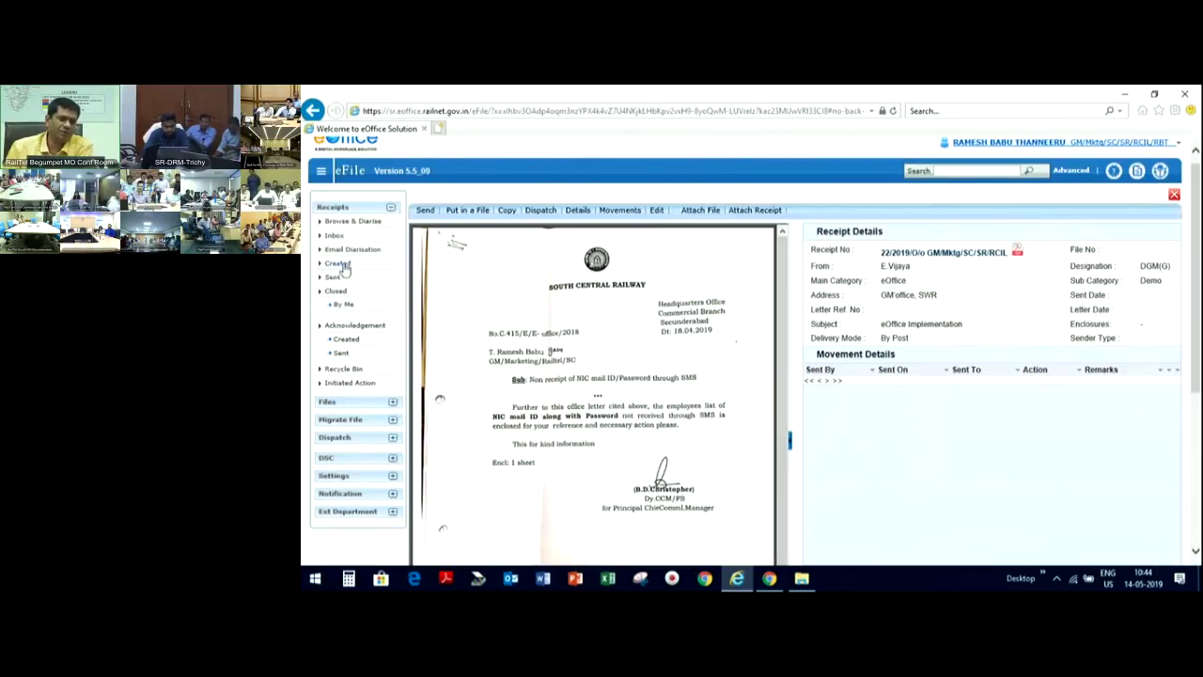
- Show Created receipts, listing 22/2019 on eOffice Implementation created 14/05/19 10:43
left_click(338, 264)
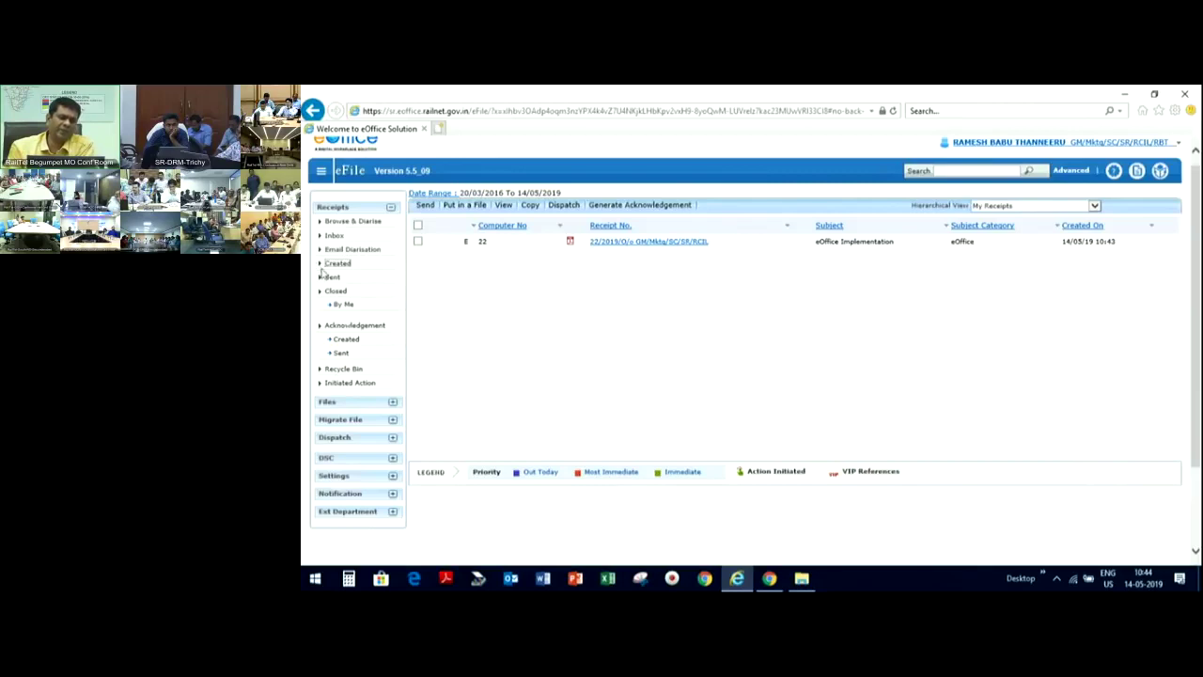
- Open receipt 22/2019 from Created receipts to view its South Central Railway letter and diary details
left_click(618, 242)
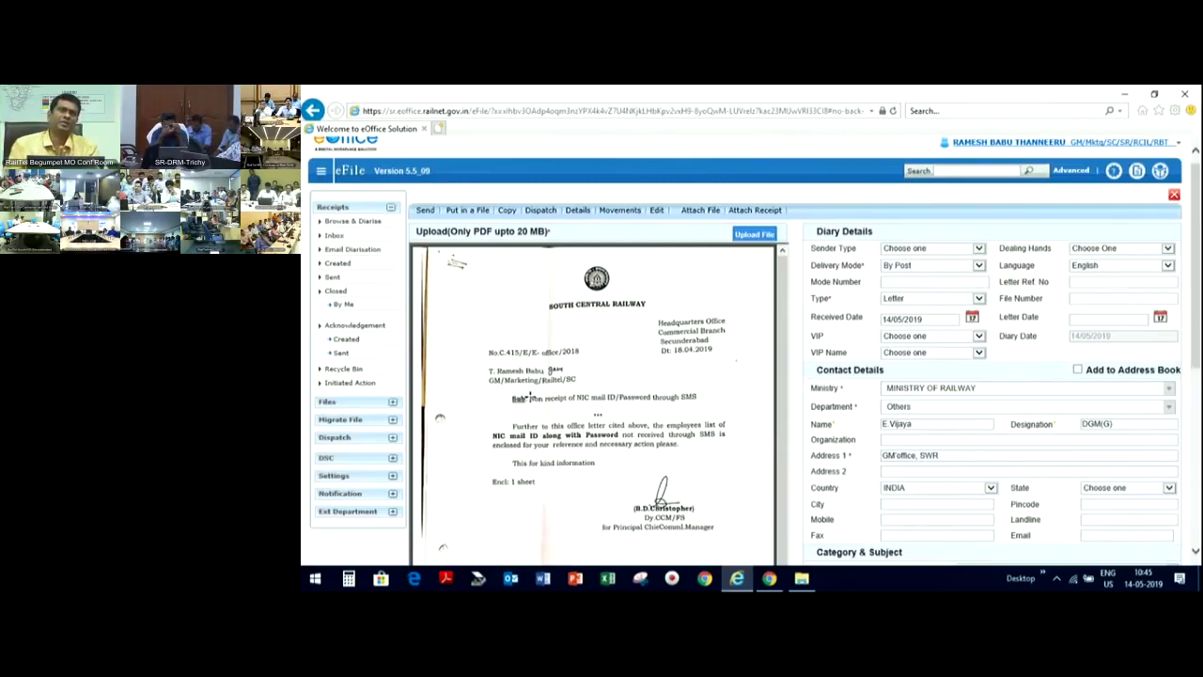
left_click(339, 267)
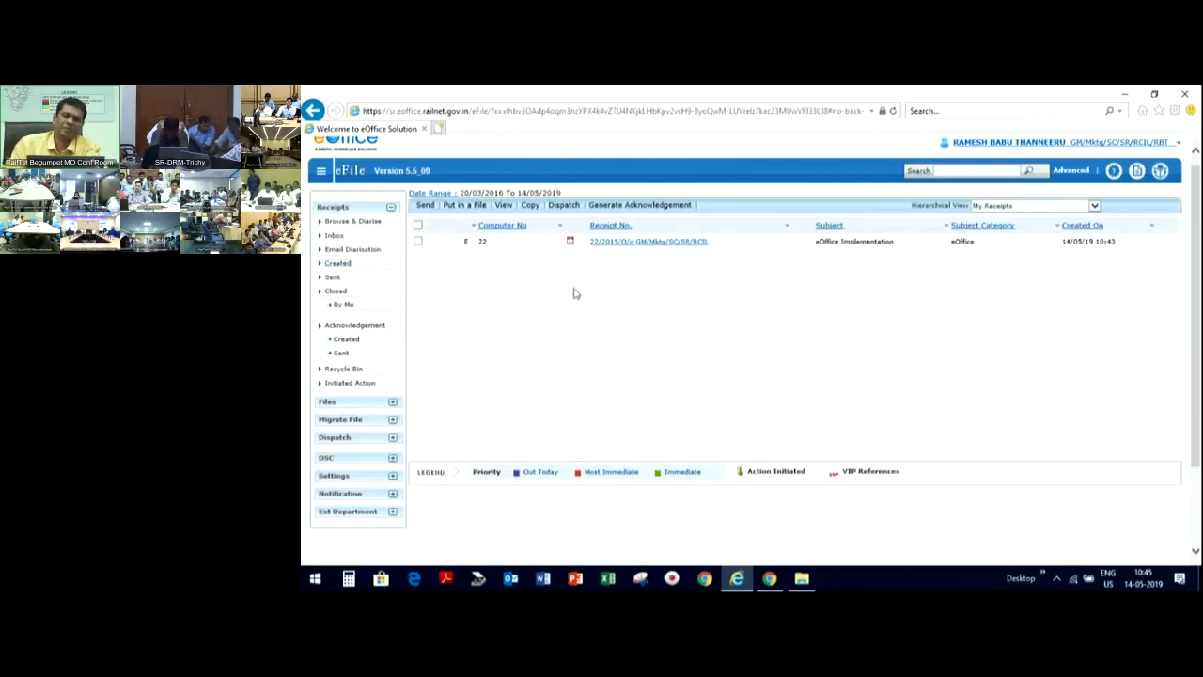
left_click(642, 245)
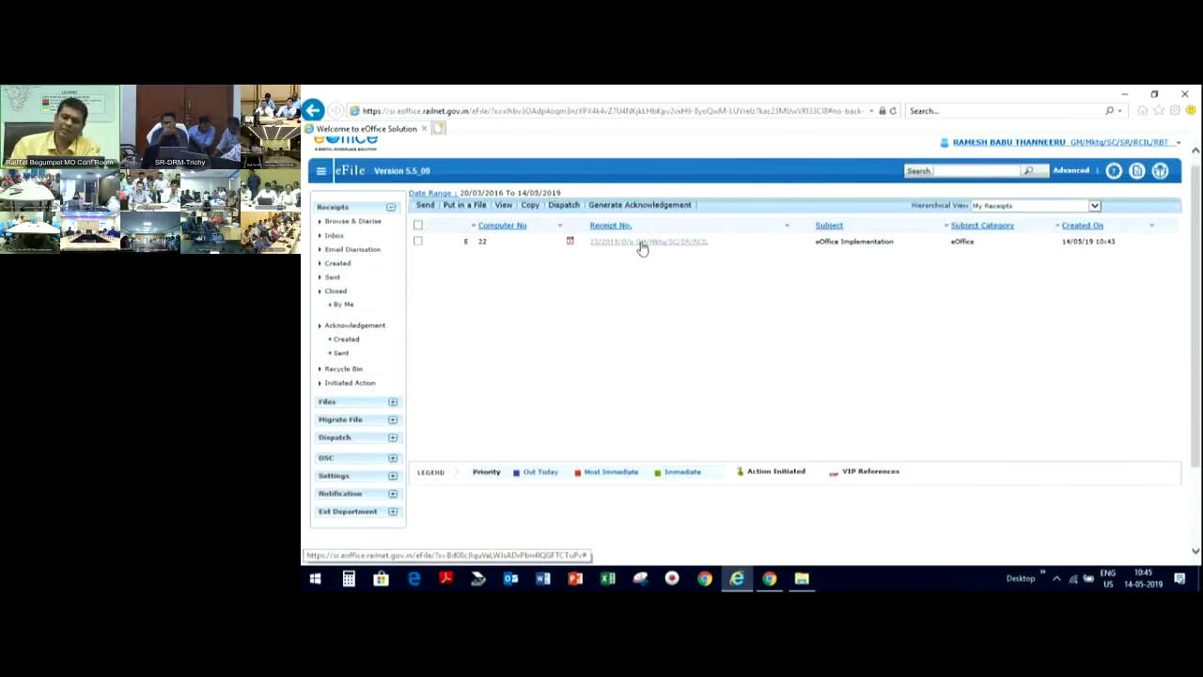
- Send receipt 22/2019 to the GM/O&M/SC/SR/RCIL officer, copied to the GM/Mktg/SC/SR/RCIL/RBT officer
left_click(426, 211)
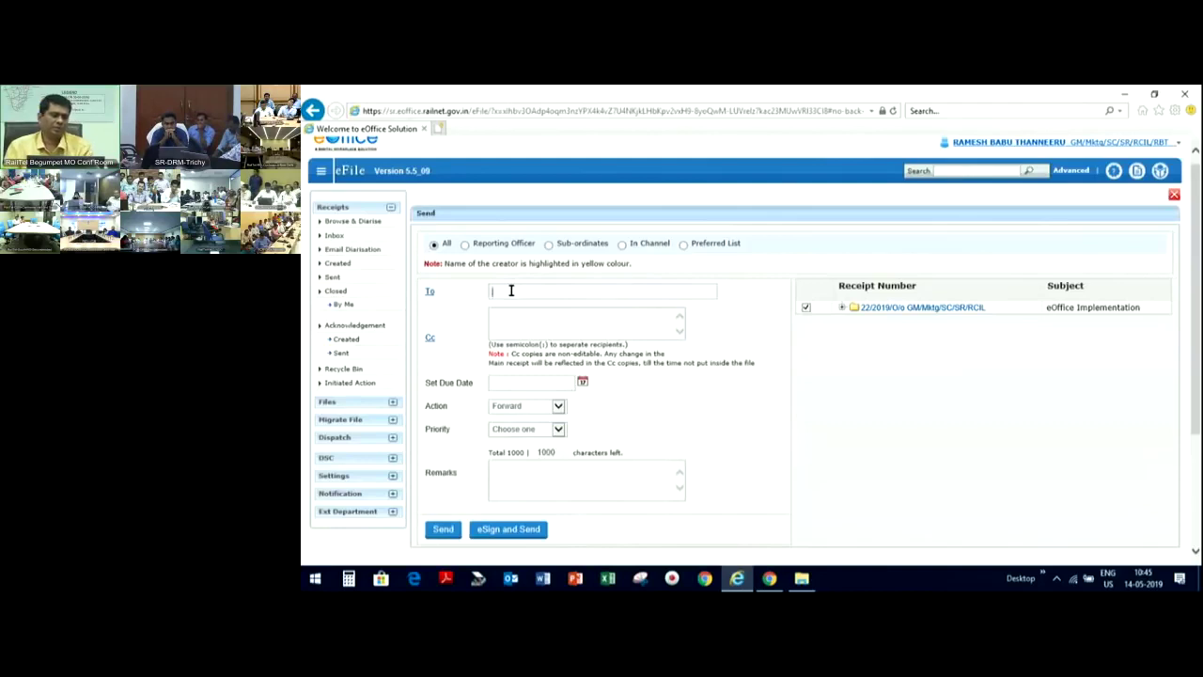
left_click(510, 291)
type("yas")
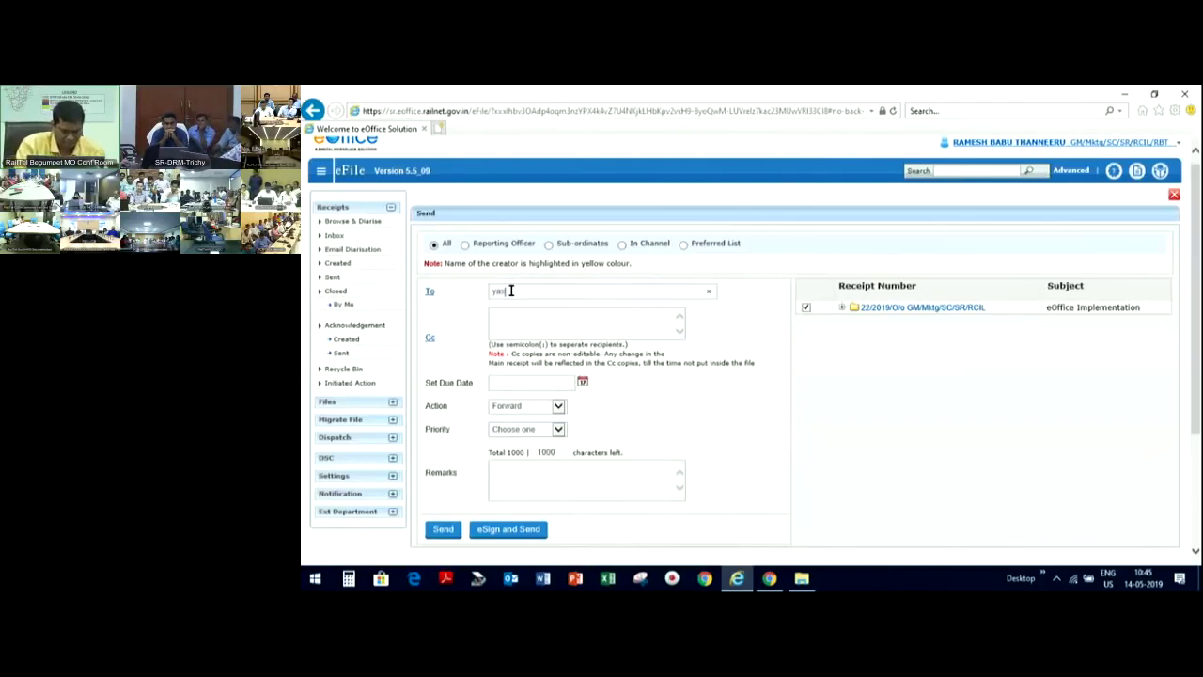
type("h")
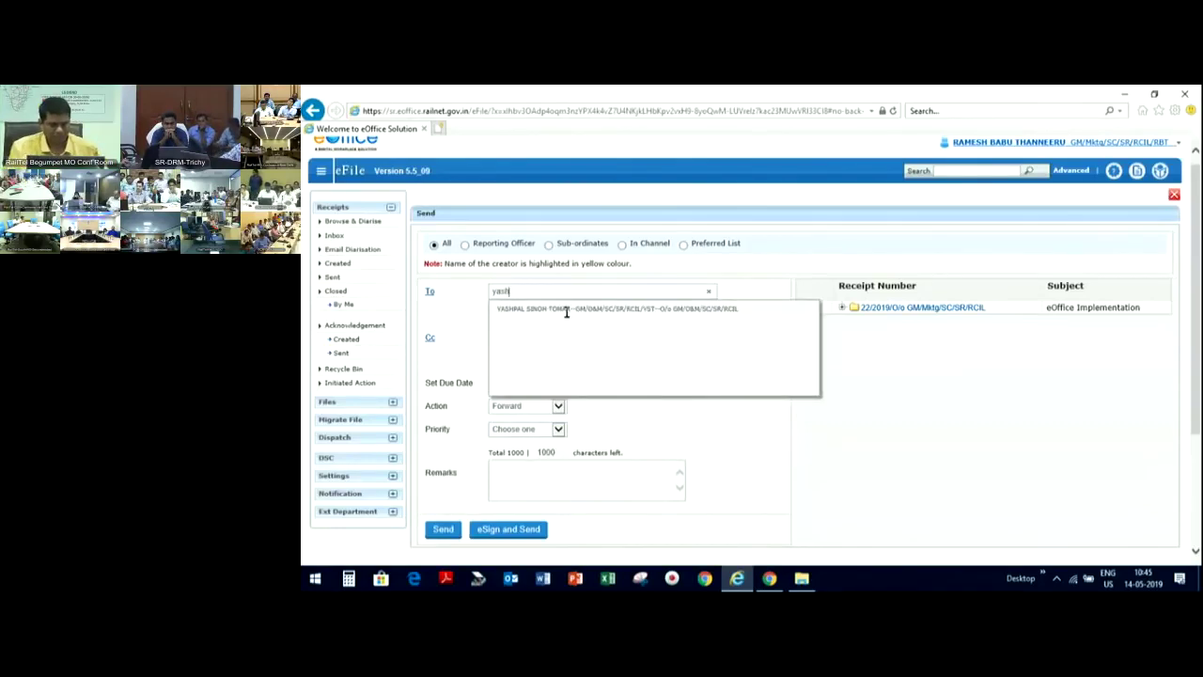
left_click(568, 309)
left_click(532, 319)
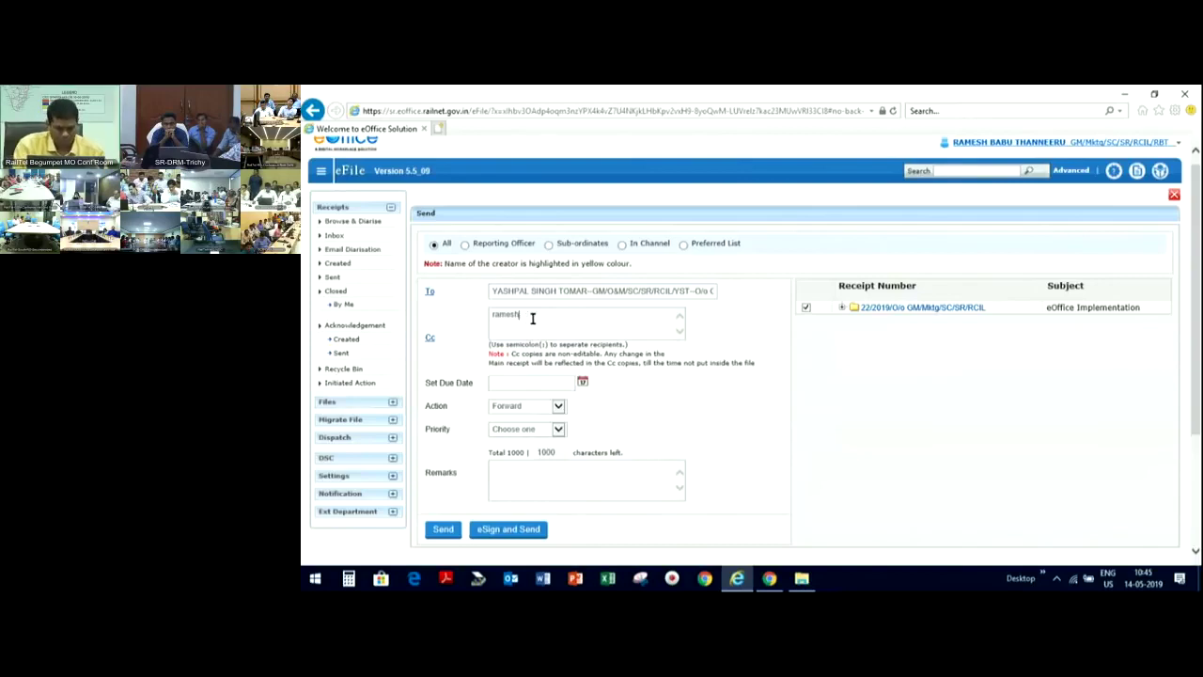
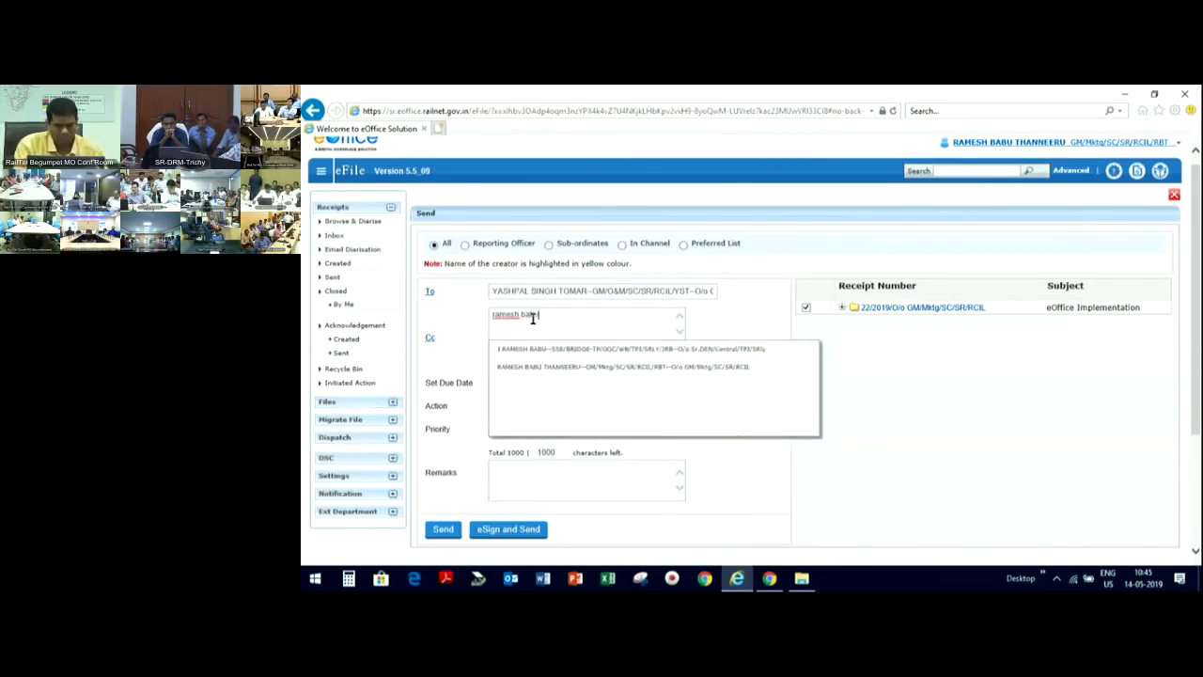
left_click(587, 367)
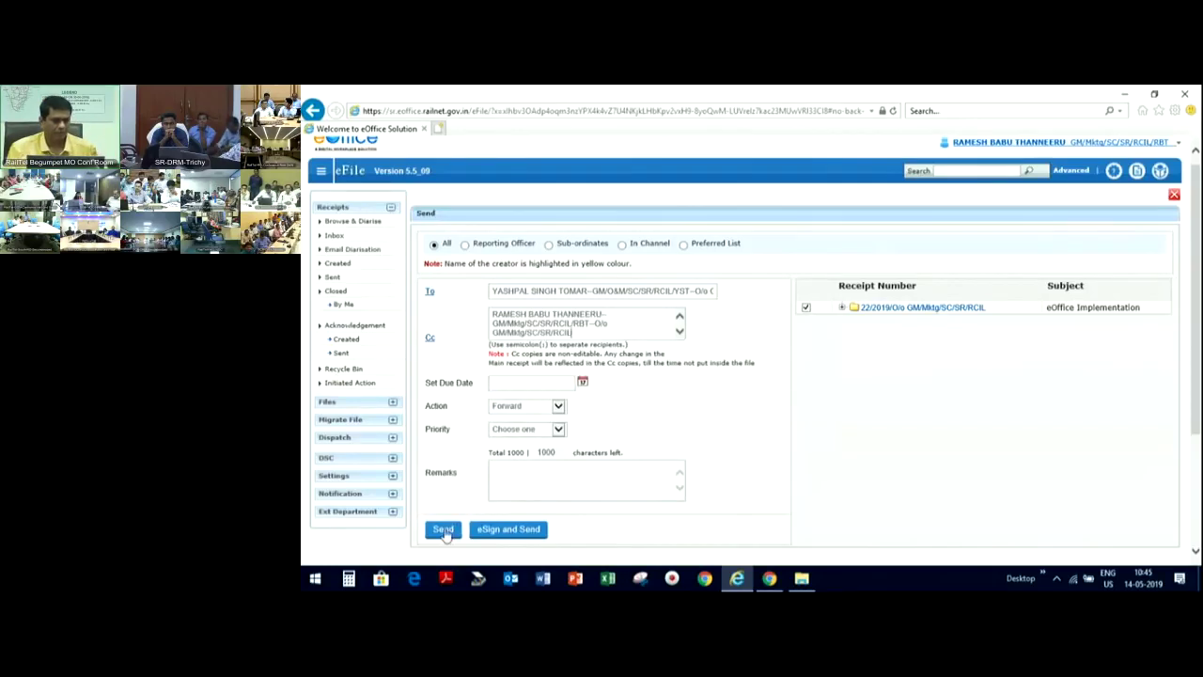
left_click(444, 531)
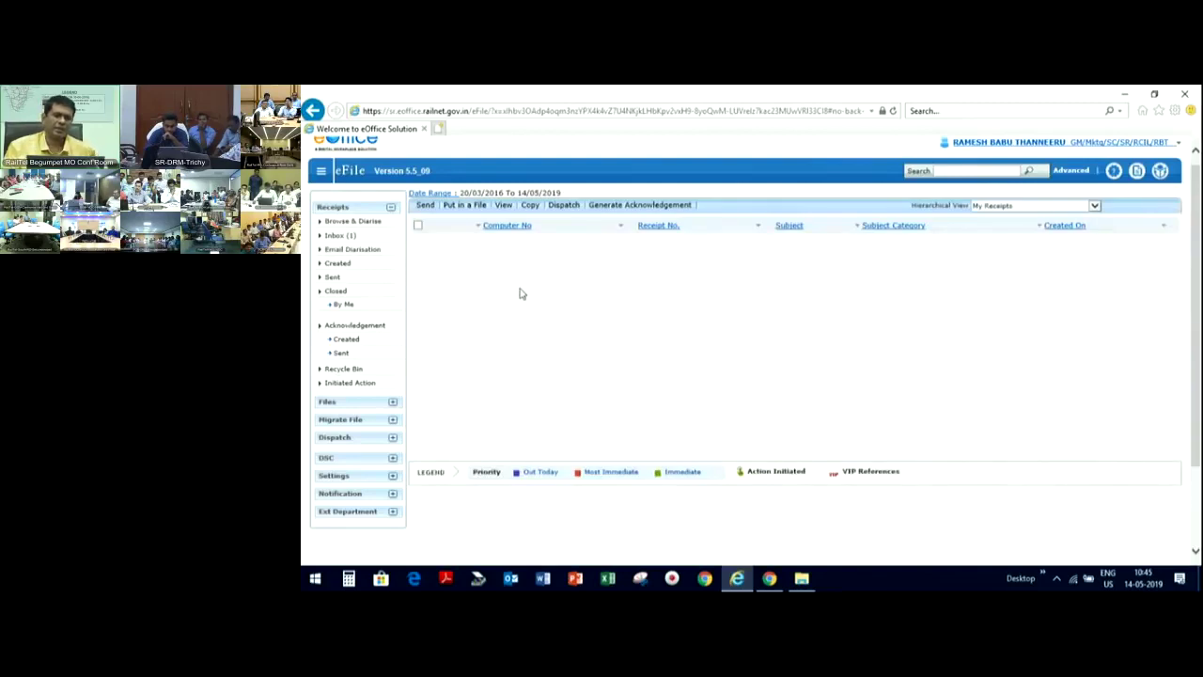
- Reload Created receipts, then list Sent receipts showing receipt 22 as two entries
left_click(337, 266)
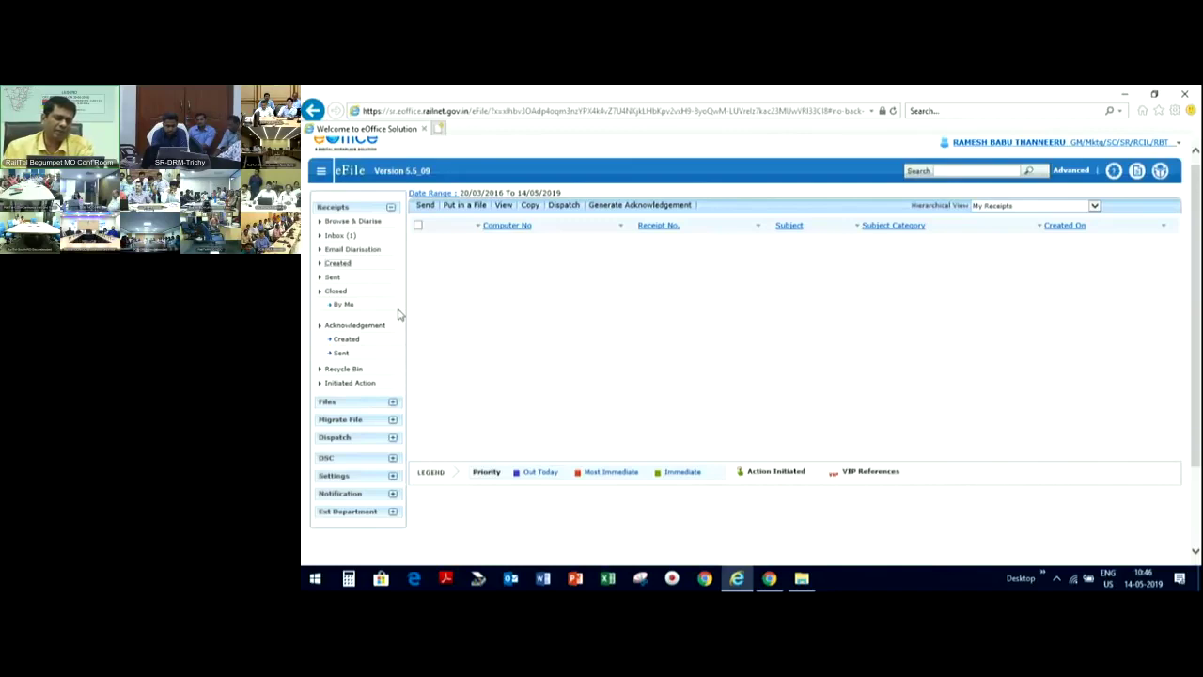
left_click(333, 280)
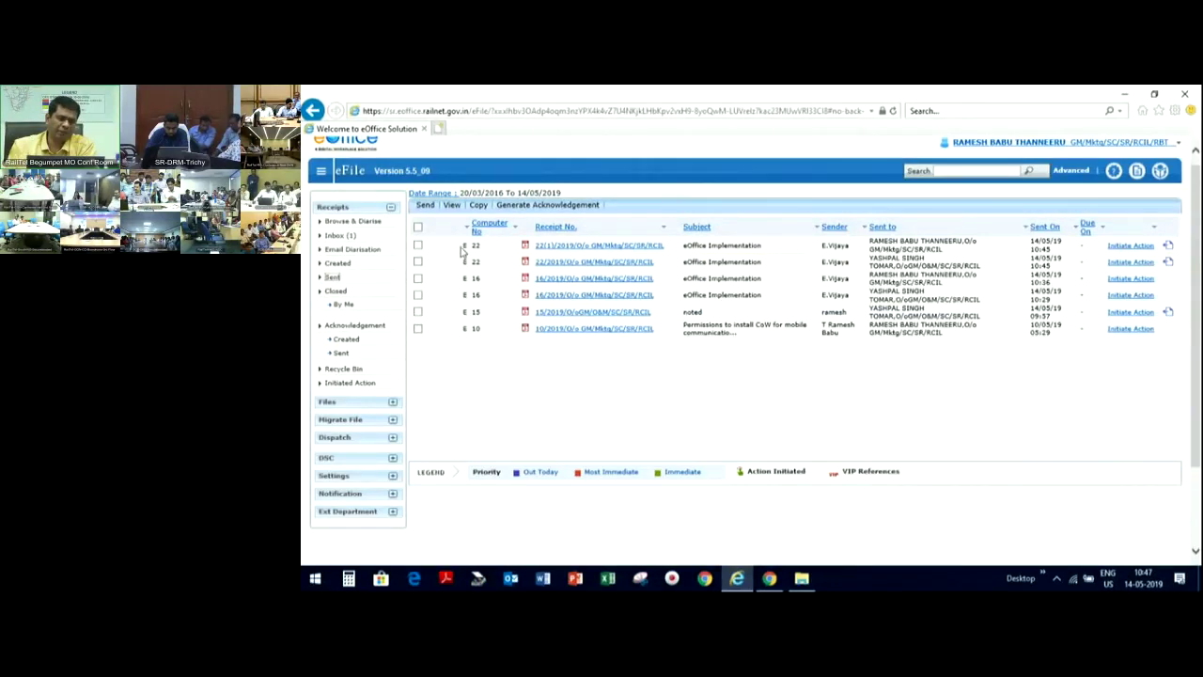
- Tick both E 22 sent rows, untick the first, then start a new Browse & Diarise entry
left_click(418, 245)
left_click(419, 261)
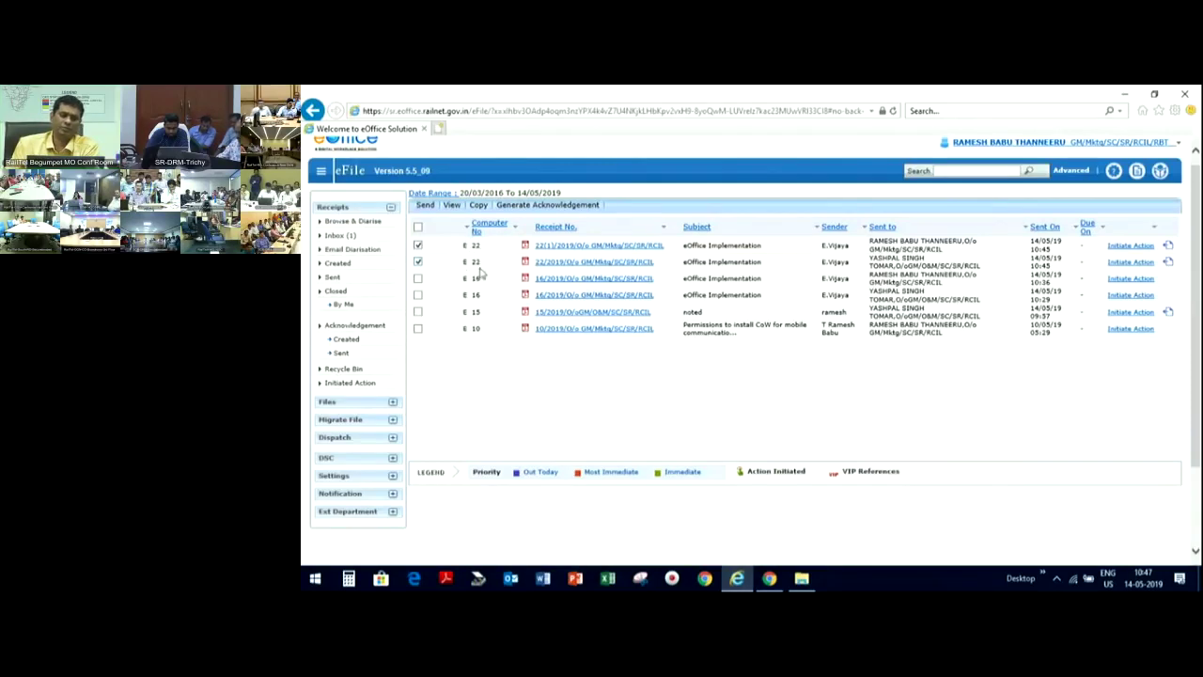
left_click(418, 246)
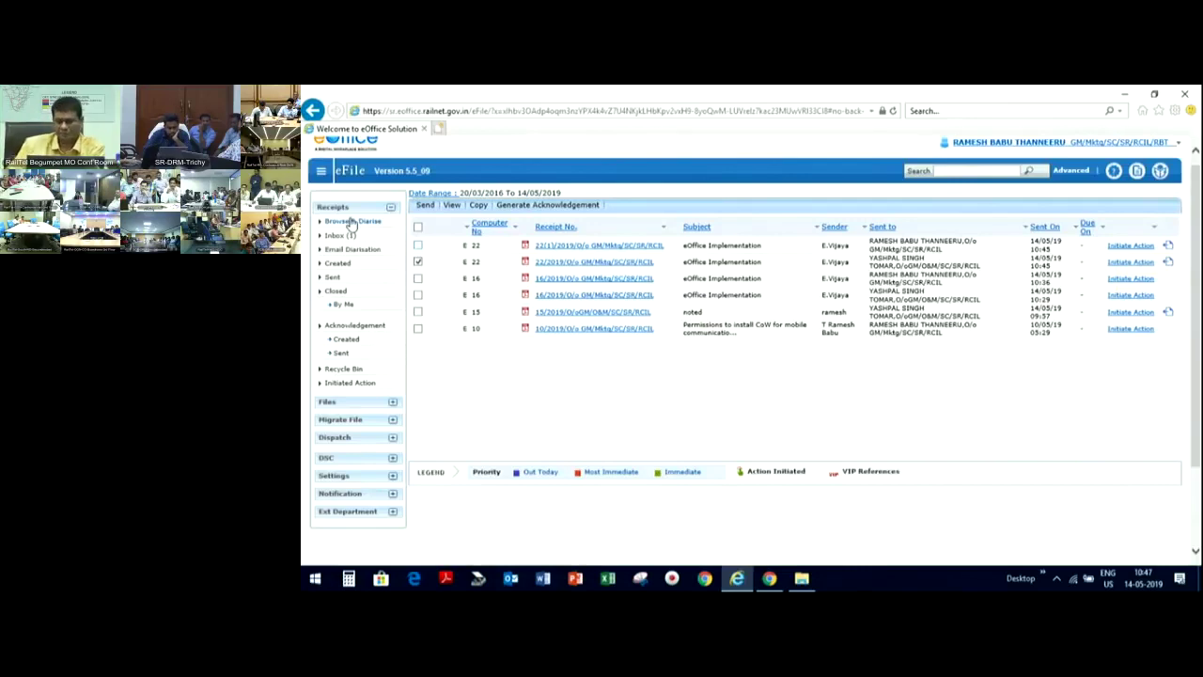
left_click(351, 221)
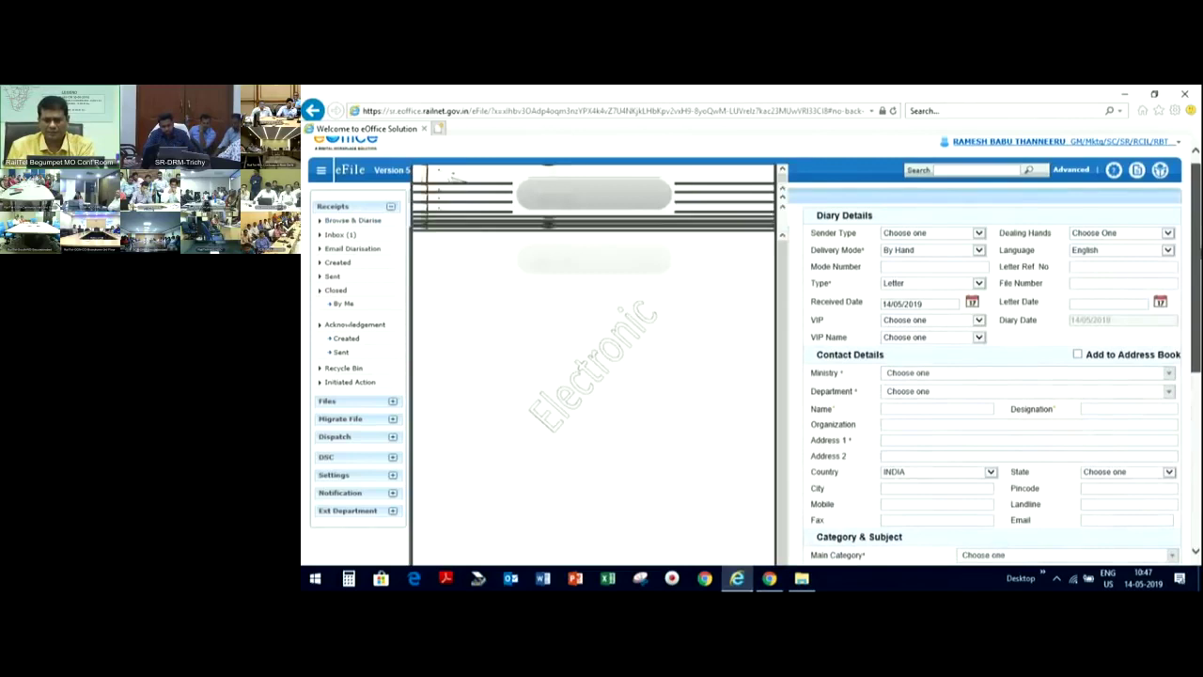
- Scroll the blank receipt diary form down to the Generate buttons and back up
scroll(1122, 366, "down", 3)
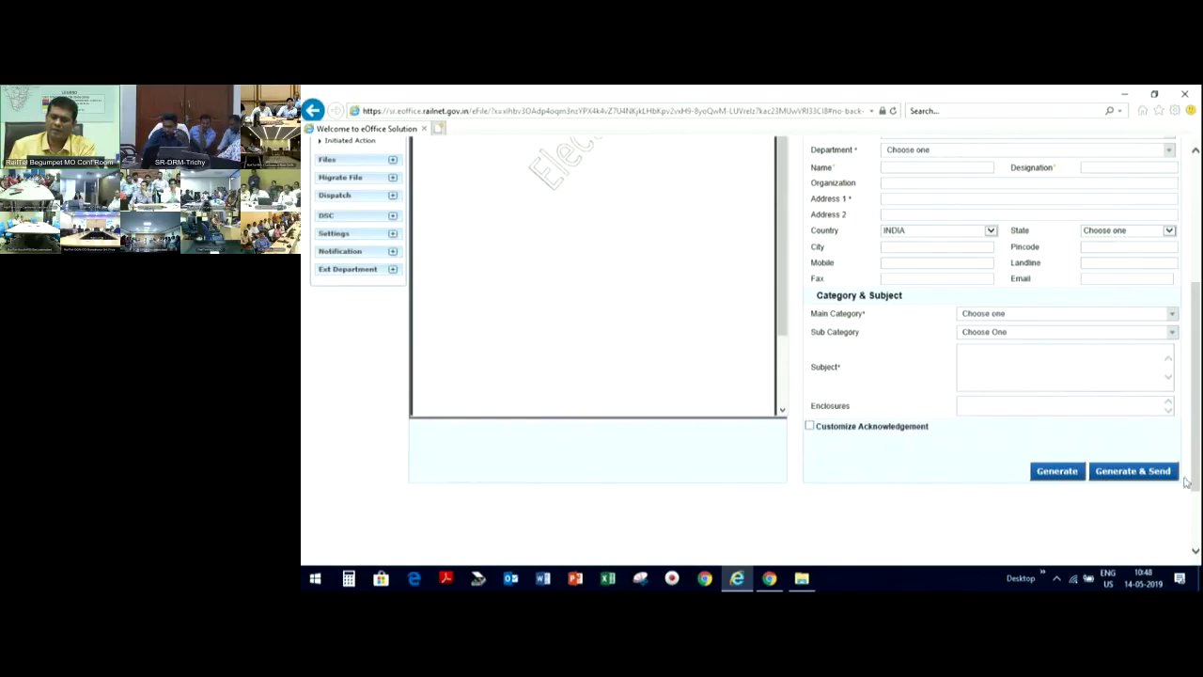
left_click_drag(1197, 435, 1195, 169)
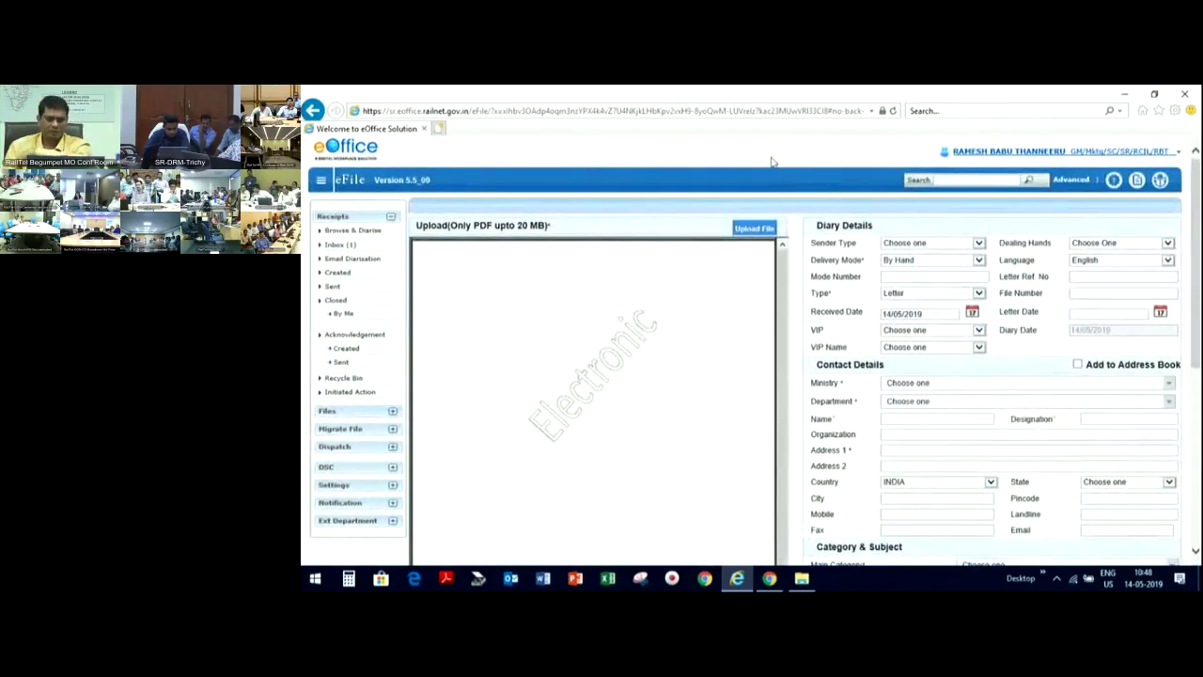
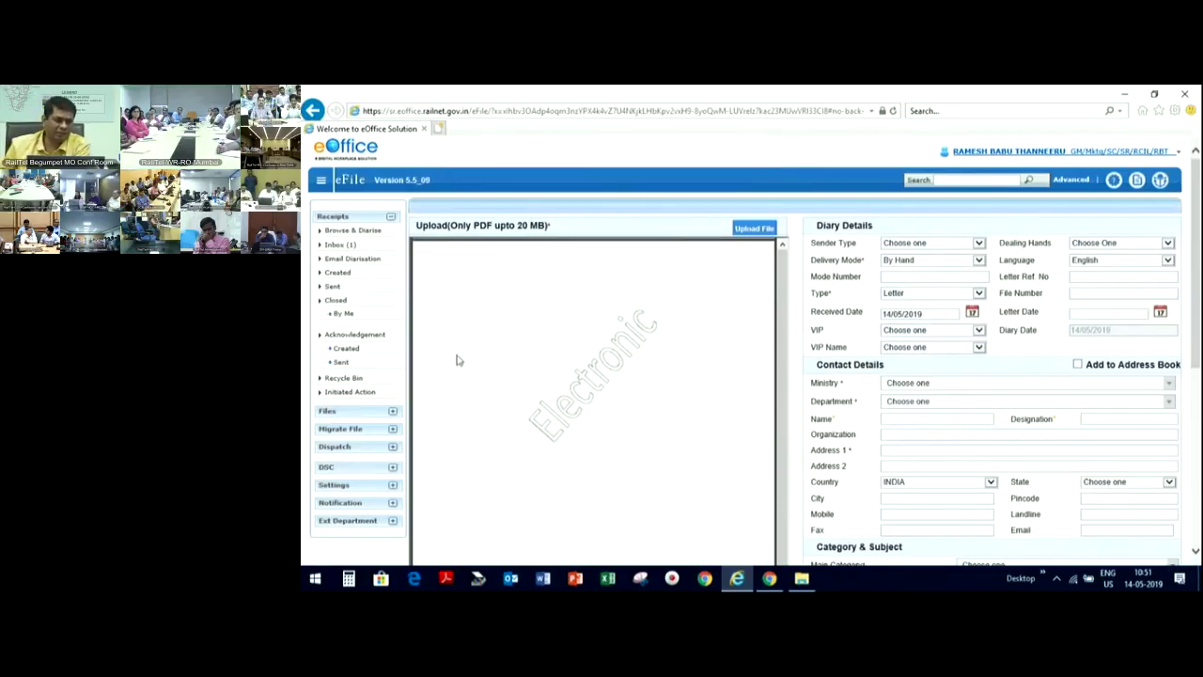
- Show the Sent receipts list, which holds six receipts including several titled eOffice Implementation
left_click(333, 286)
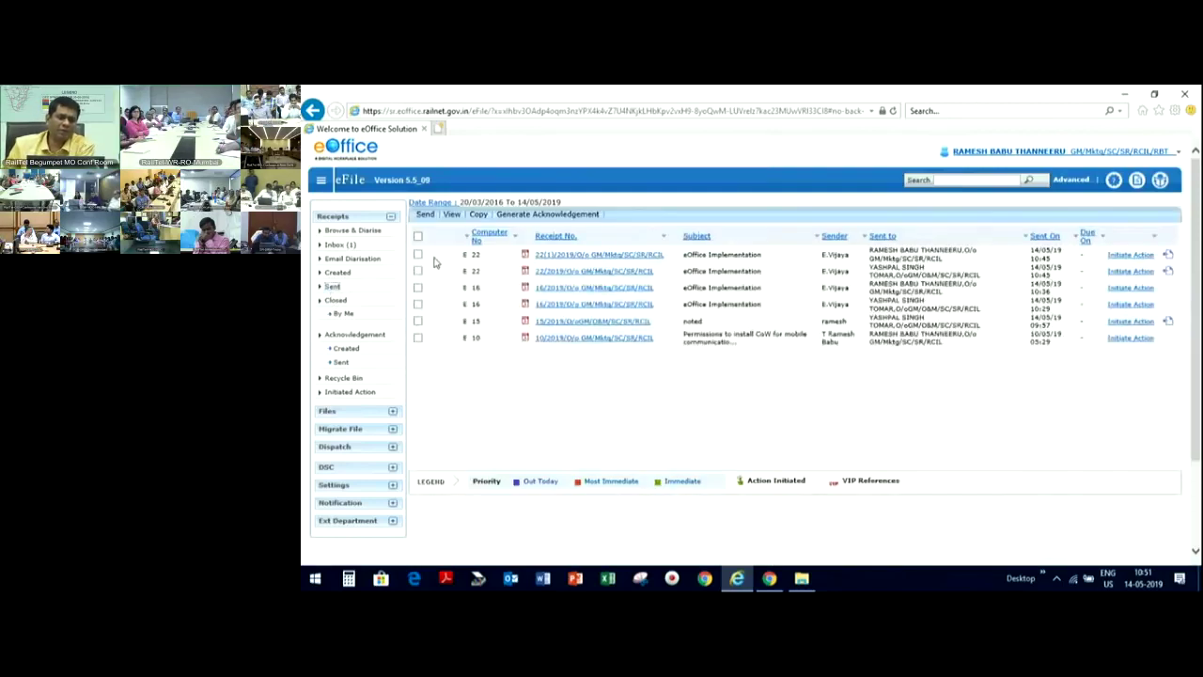
left_click(418, 254)
left_click(419, 271)
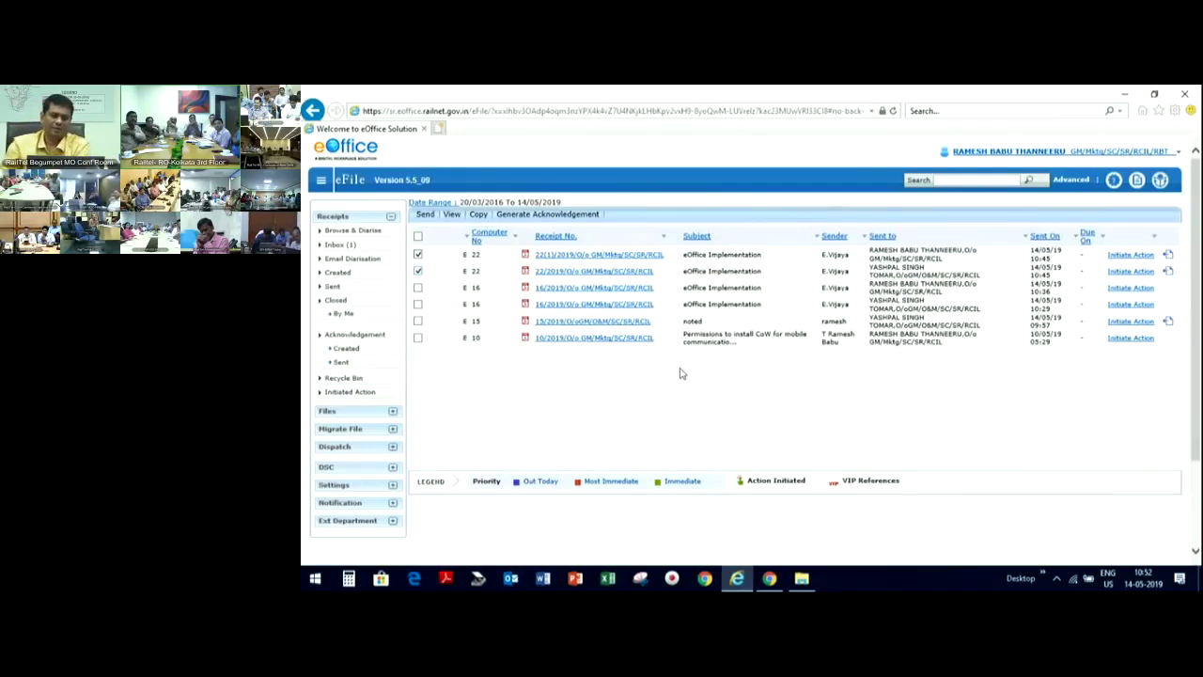
left_click(418, 272)
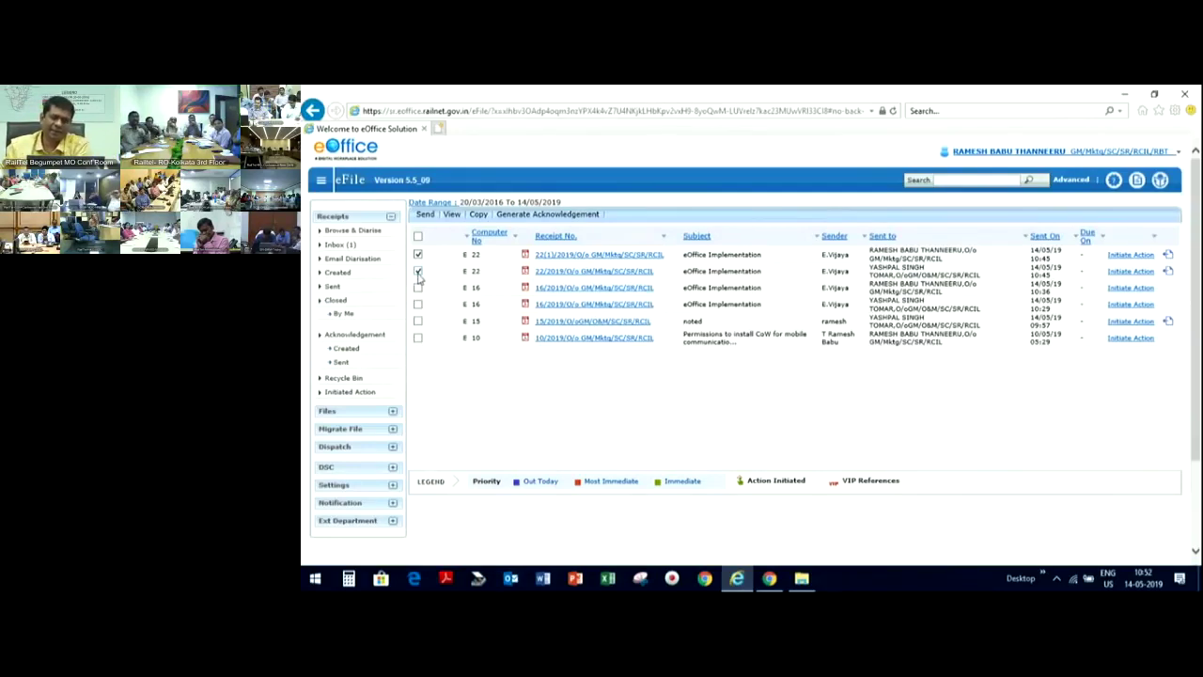
left_click(421, 258)
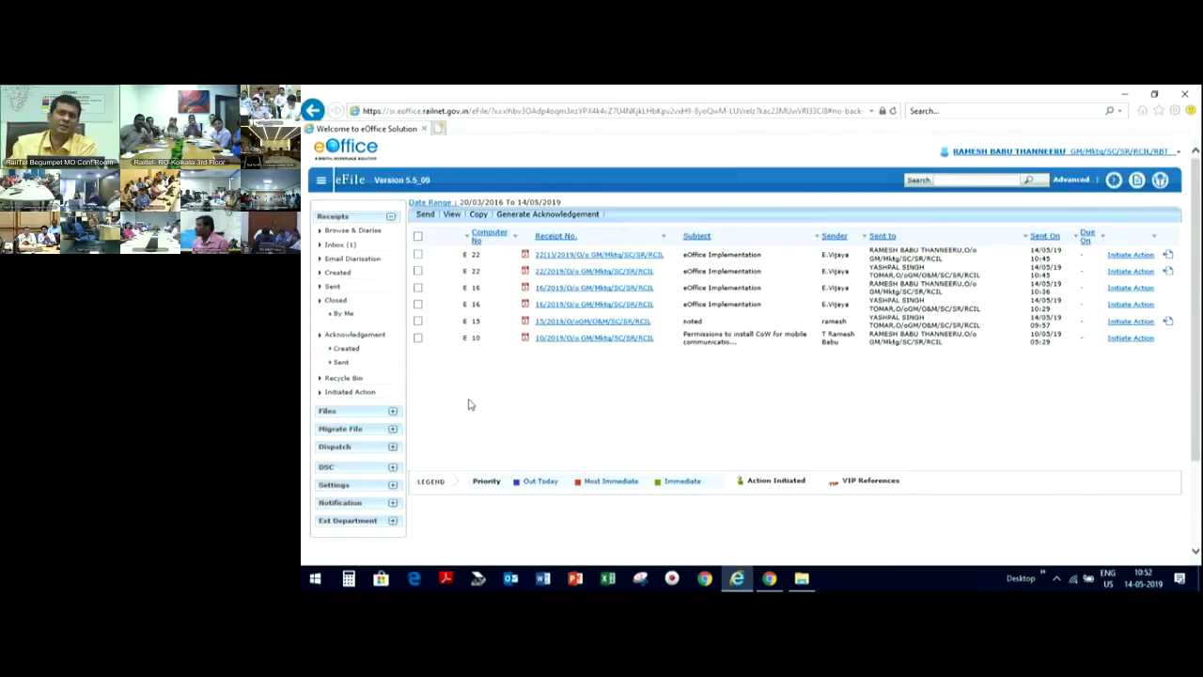
- Open sent receipt 22(1)/2019/O/o GM/Mktg/SC/SR/RCIL from the Sent list to see its letter and movements
left_click(350, 233)
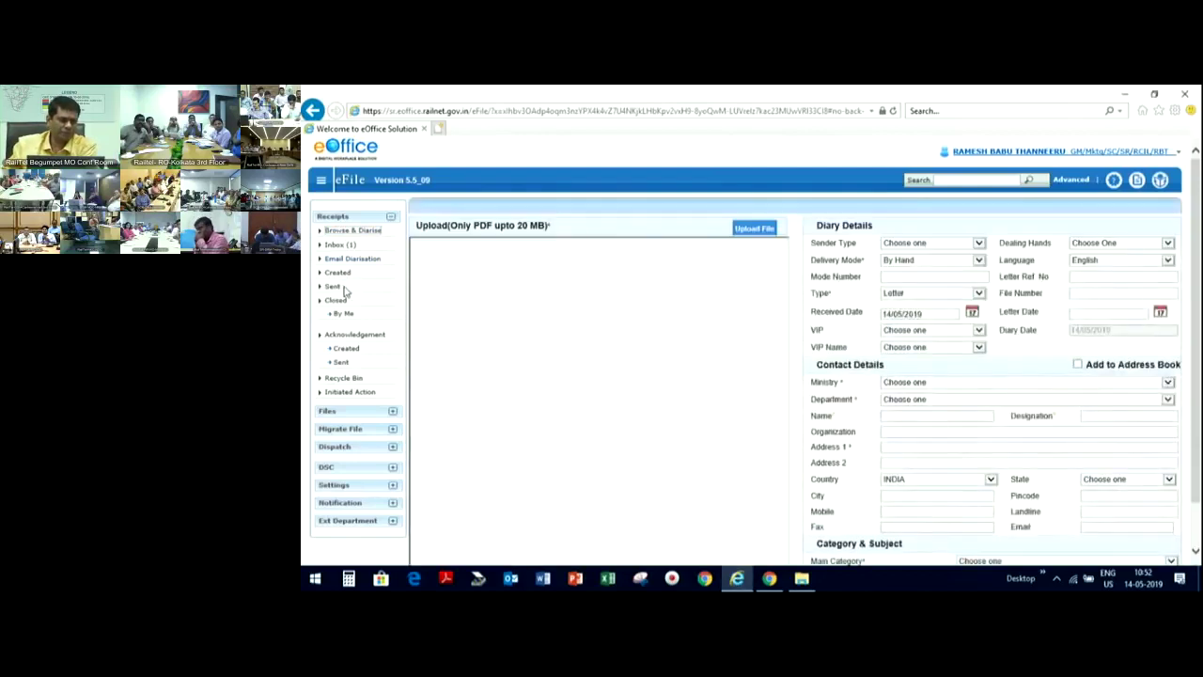
left_click(331, 288)
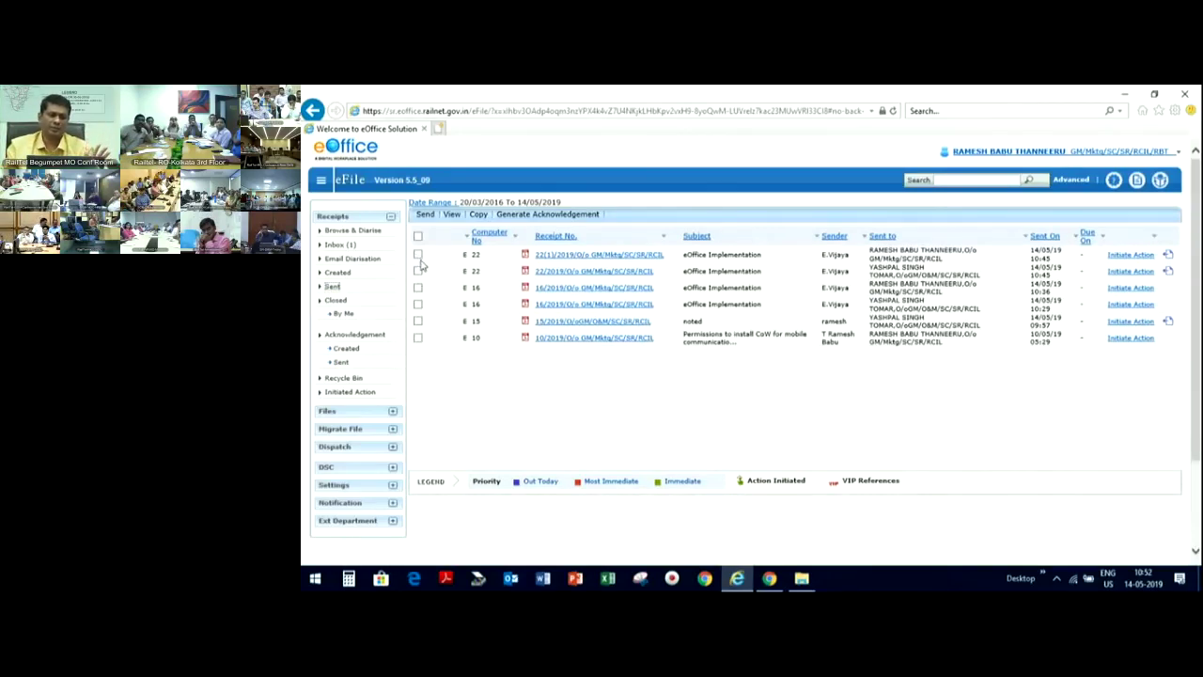
left_click(583, 255)
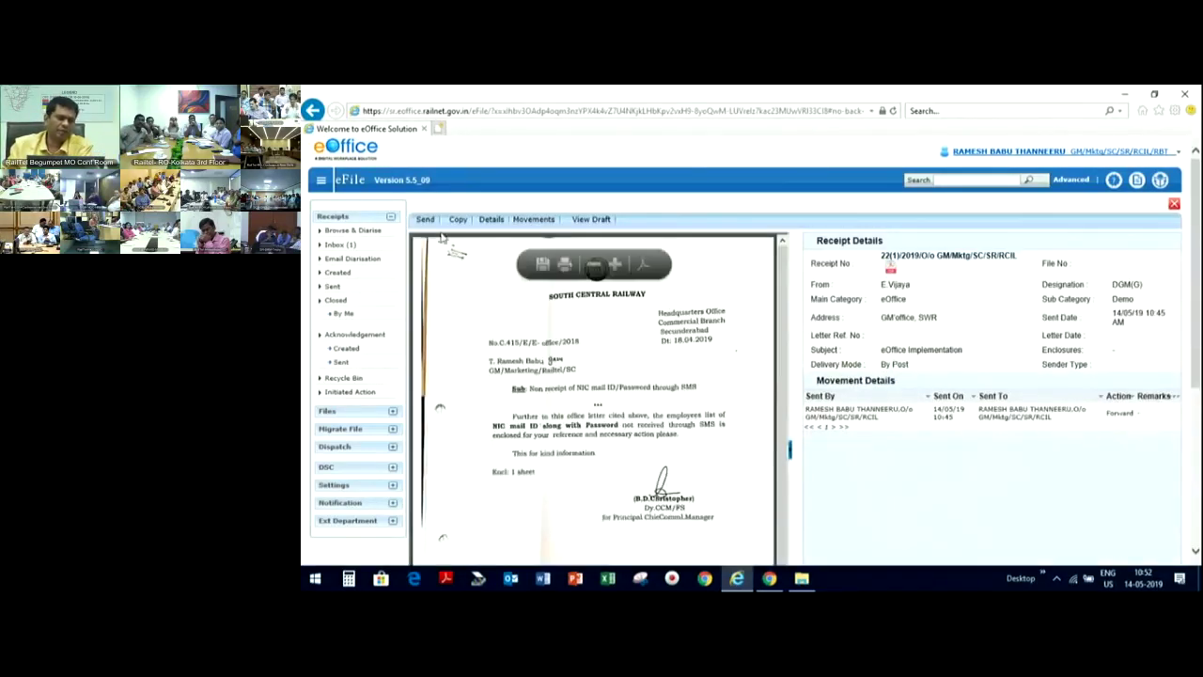
- Begin forwarding the receipt, clear the typed recipient's name, and switch to a blank Browse & Diarise form
left_click(425, 222)
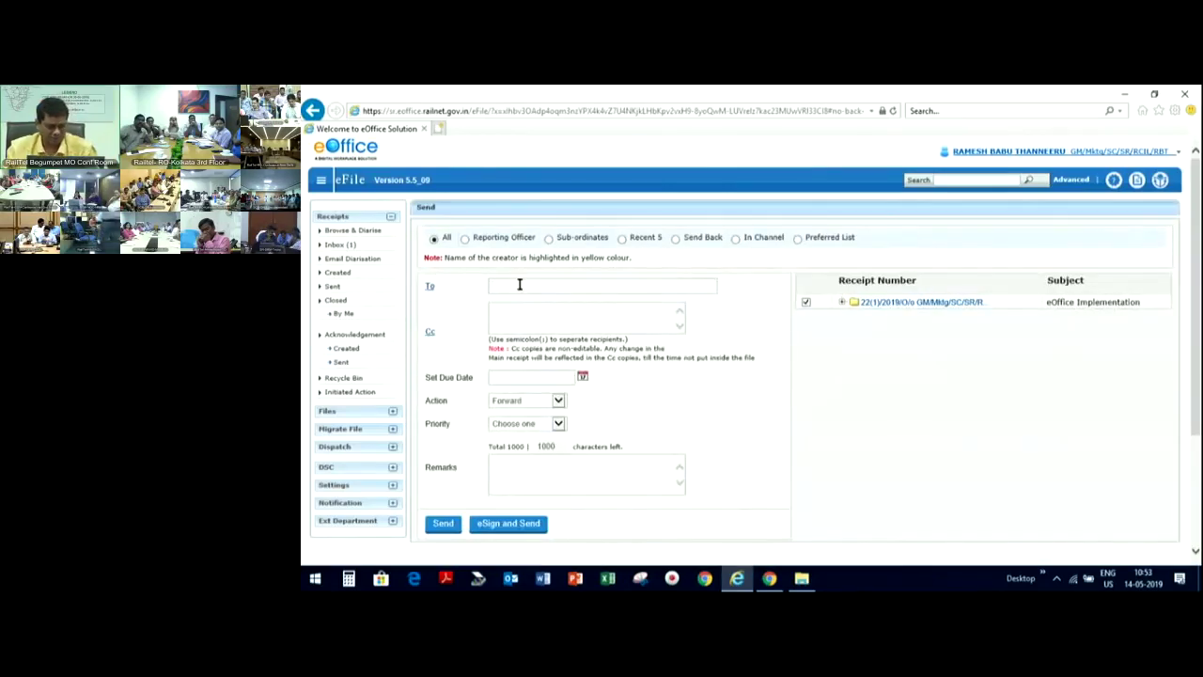
type("ravi")
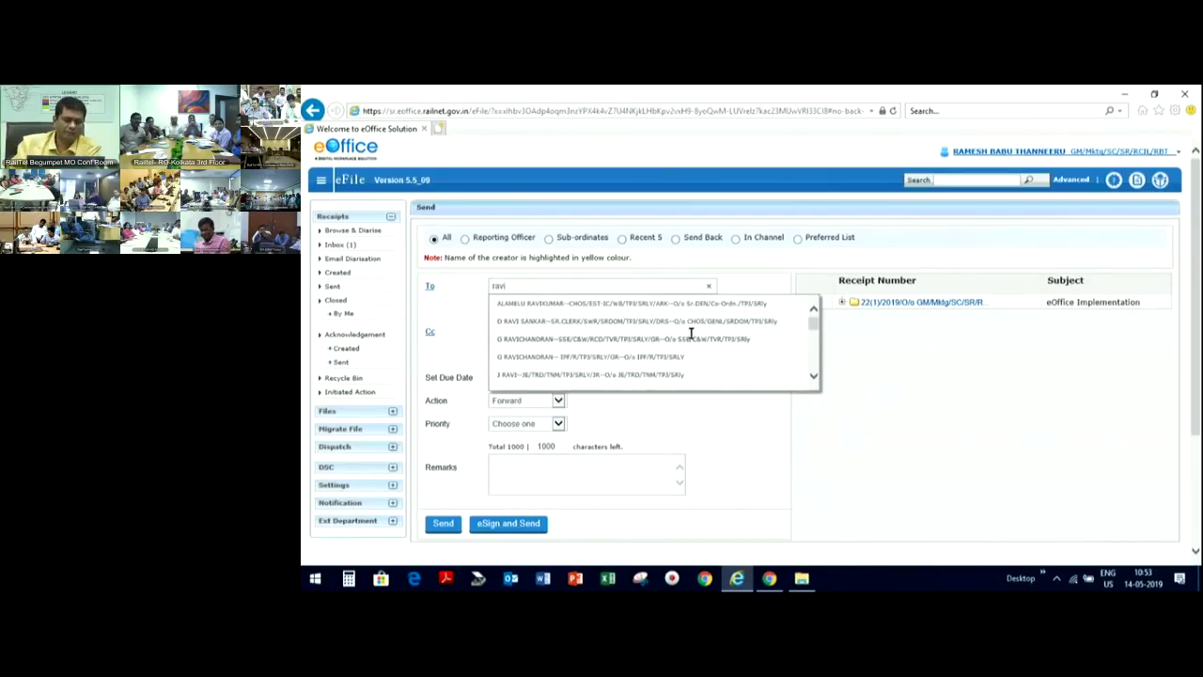
left_click(708, 290)
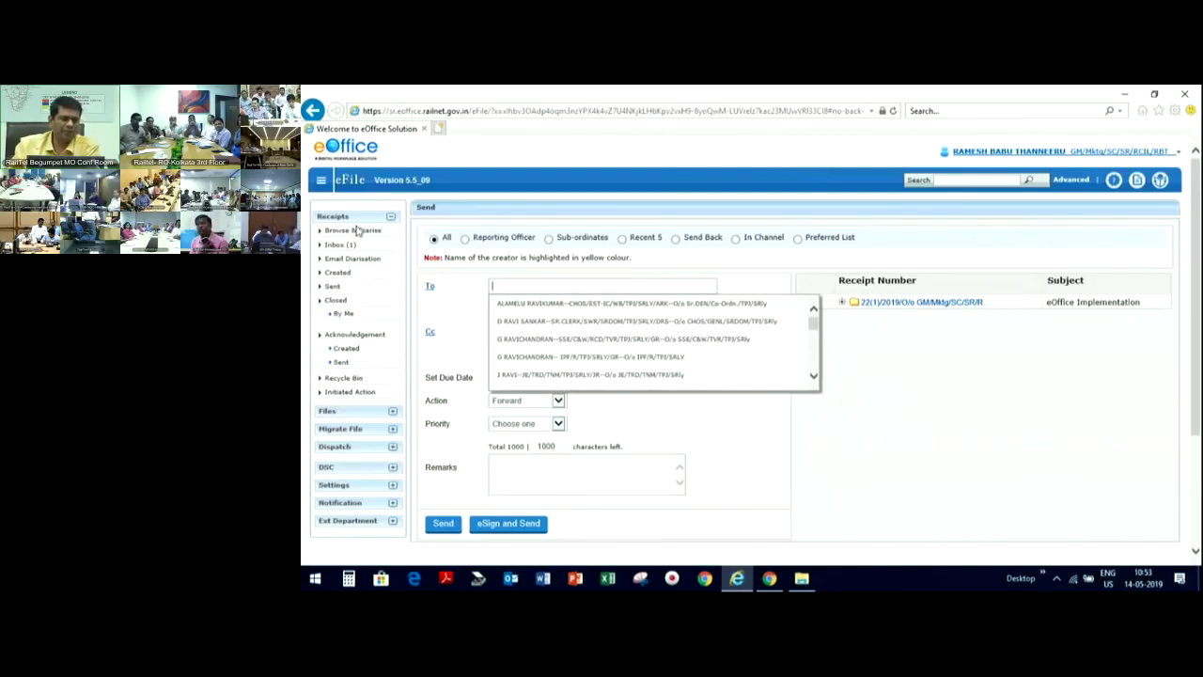
left_click(355, 232)
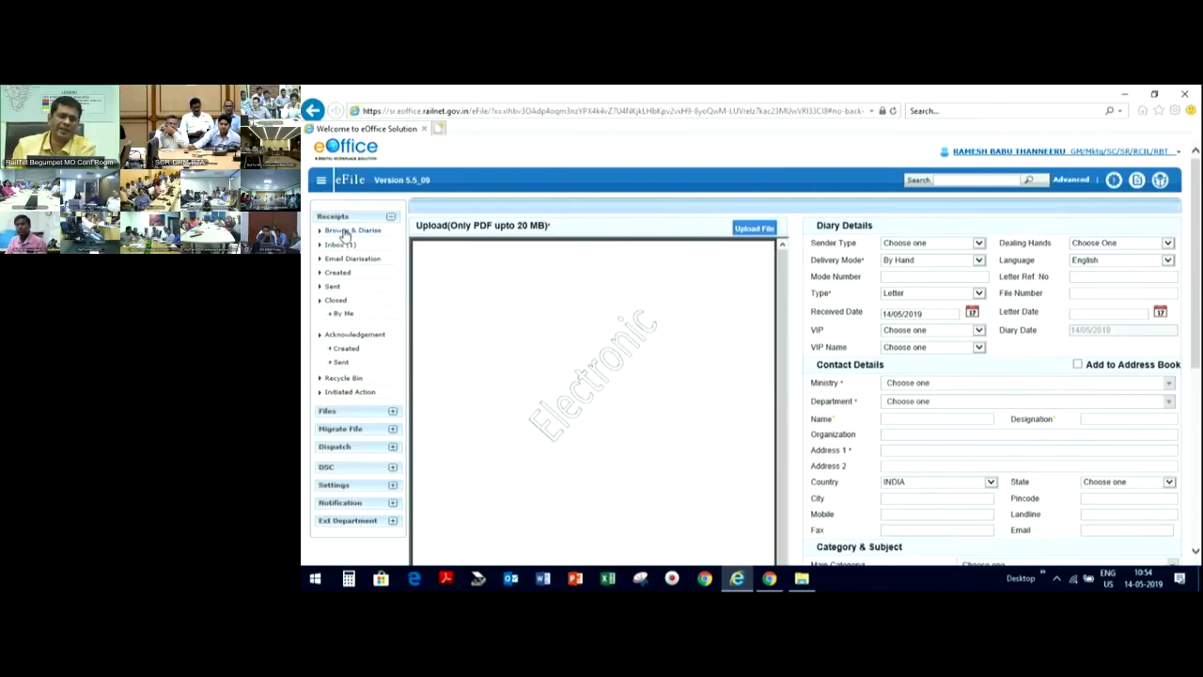
left_click(345, 236)
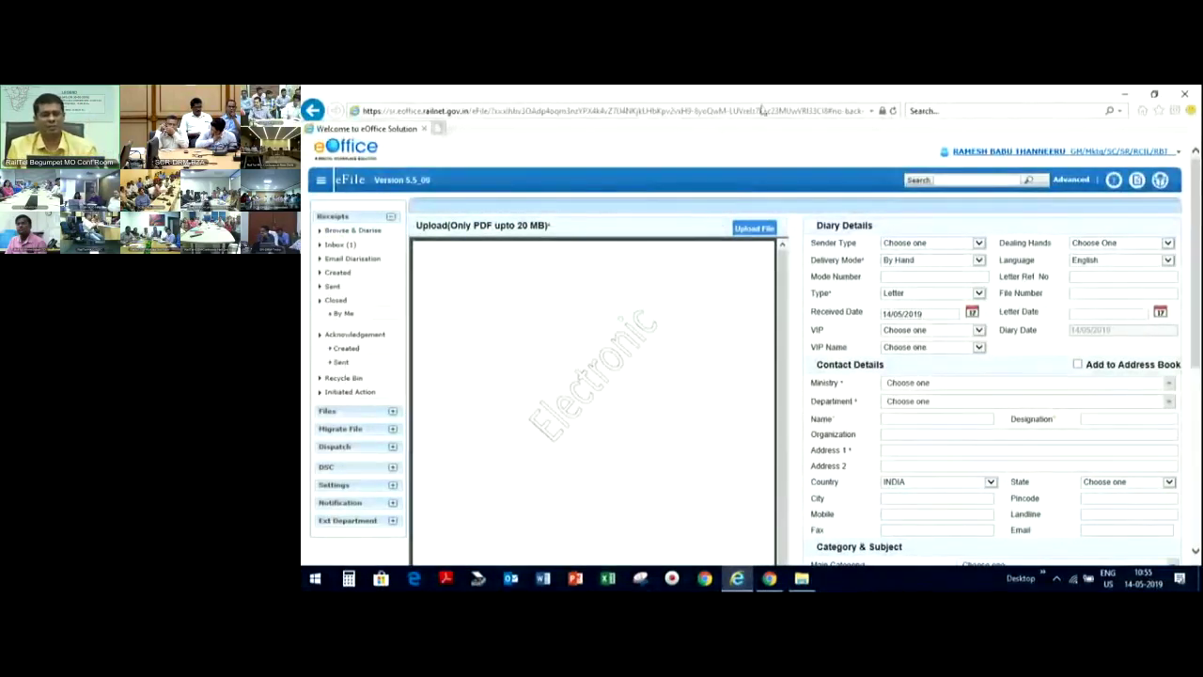
left_click(355, 232)
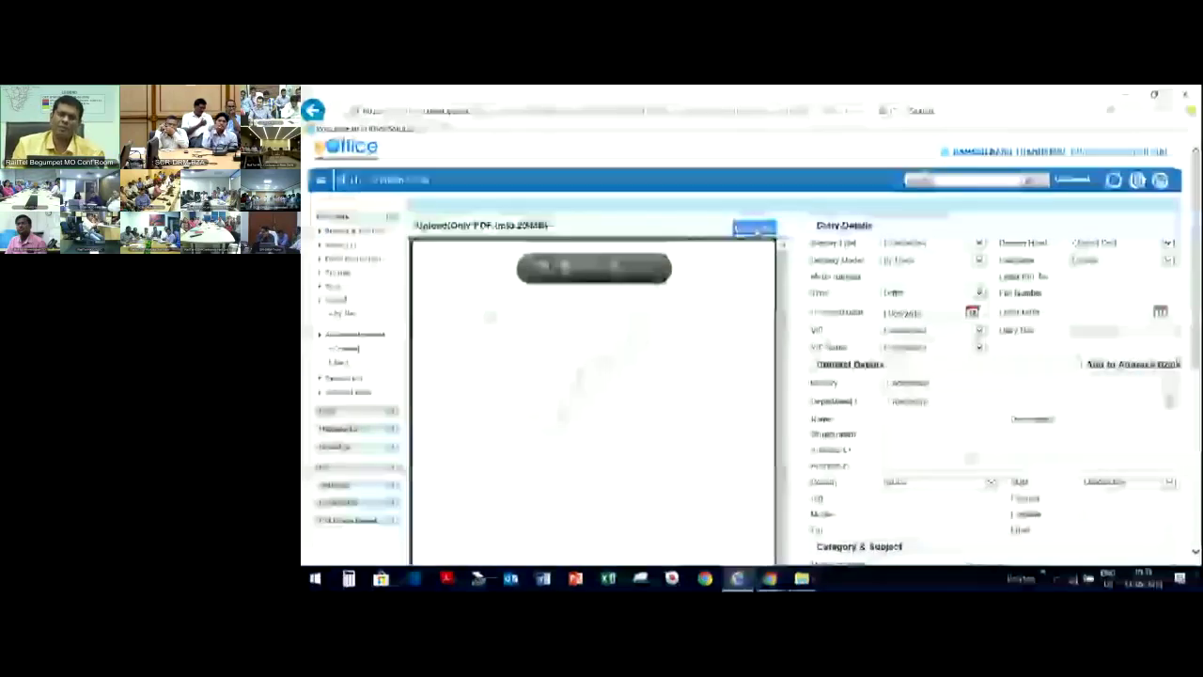
left_click(756, 228)
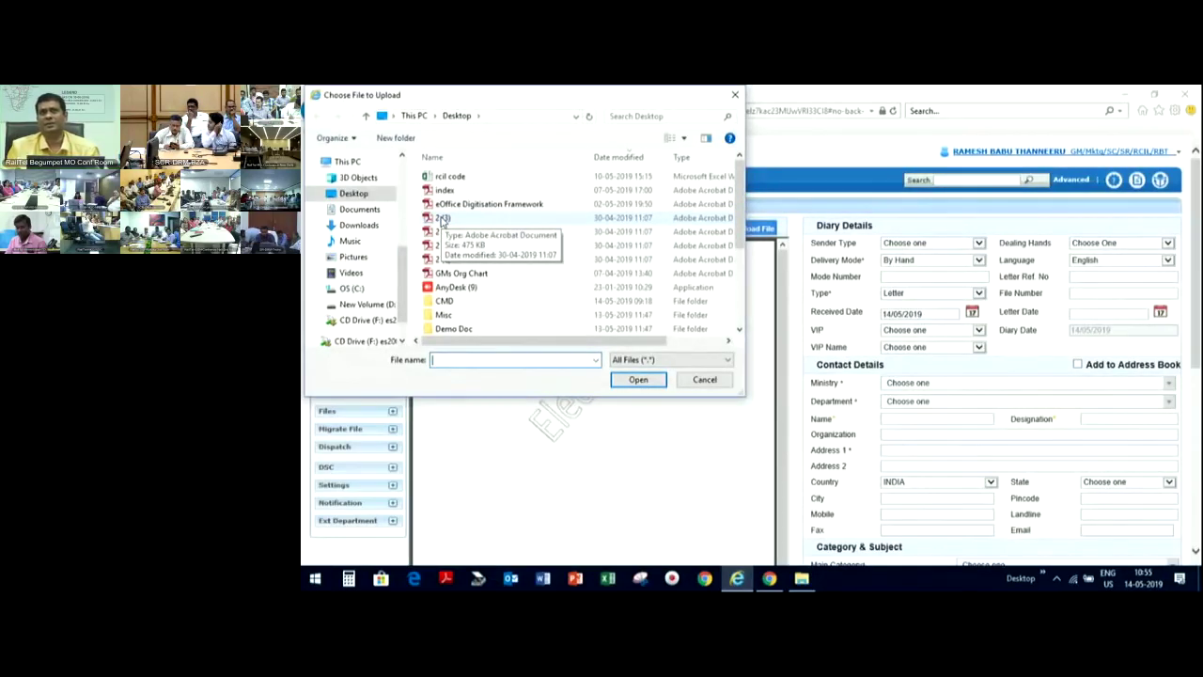
left_click(734, 94)
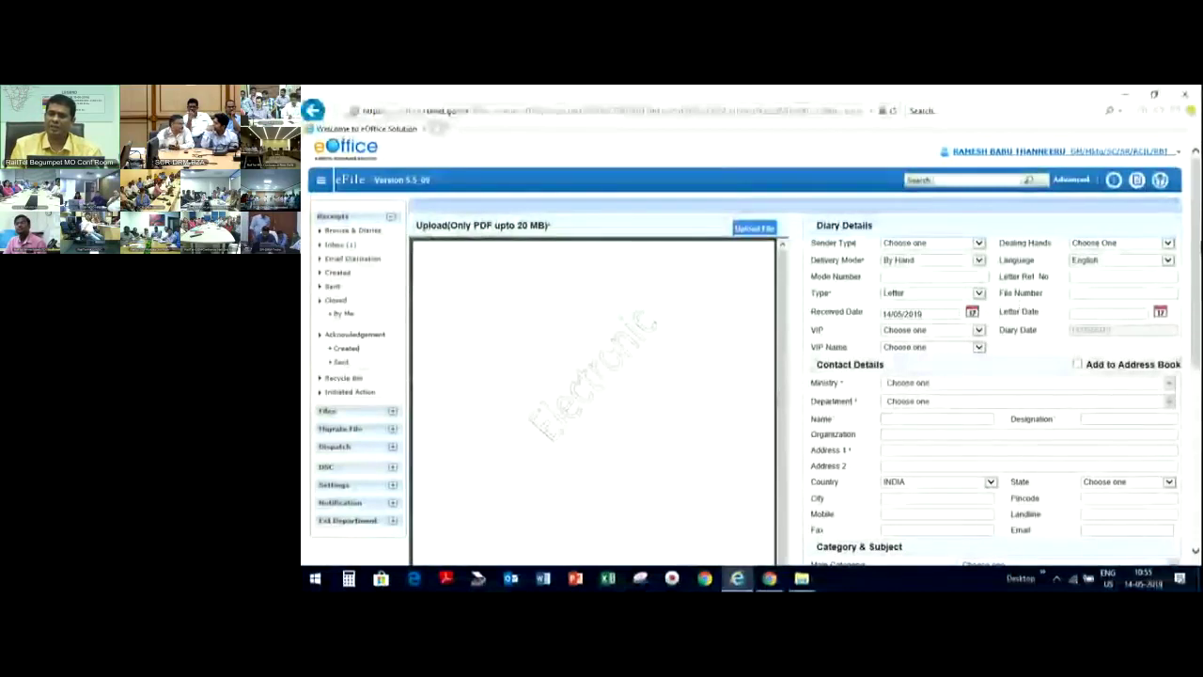
scroll(1119, 376, "down", 3)
scroll(867, 365, "down", 2)
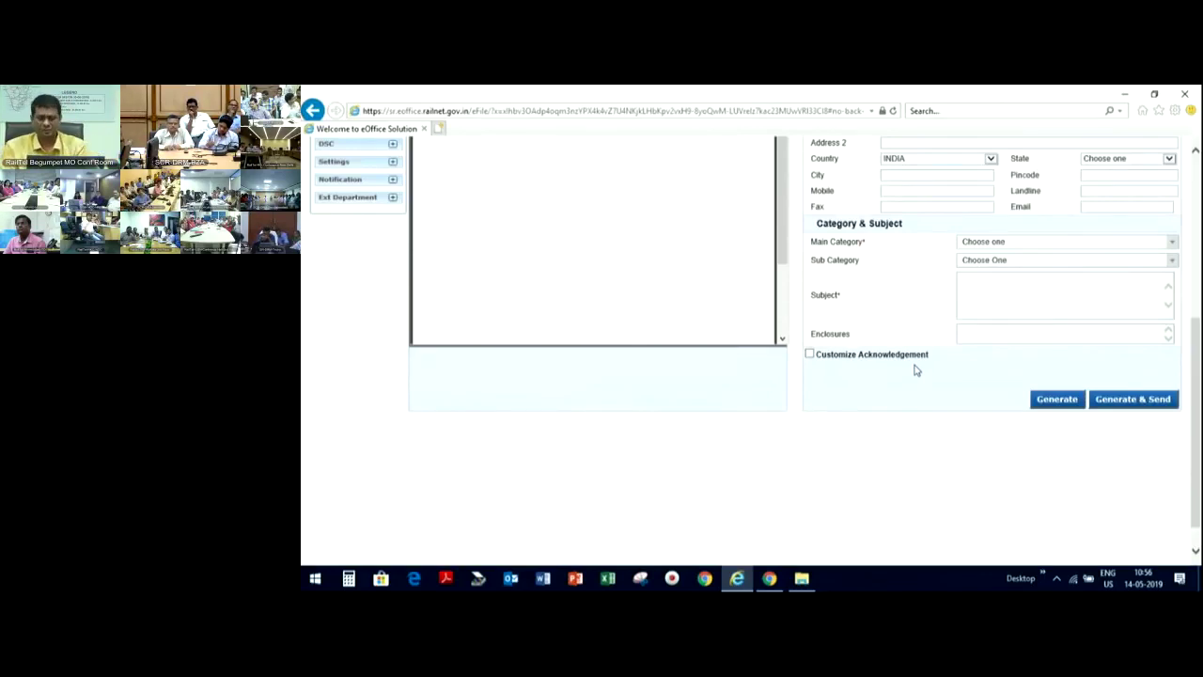
left_click_drag(1196, 423, 1196, 256)
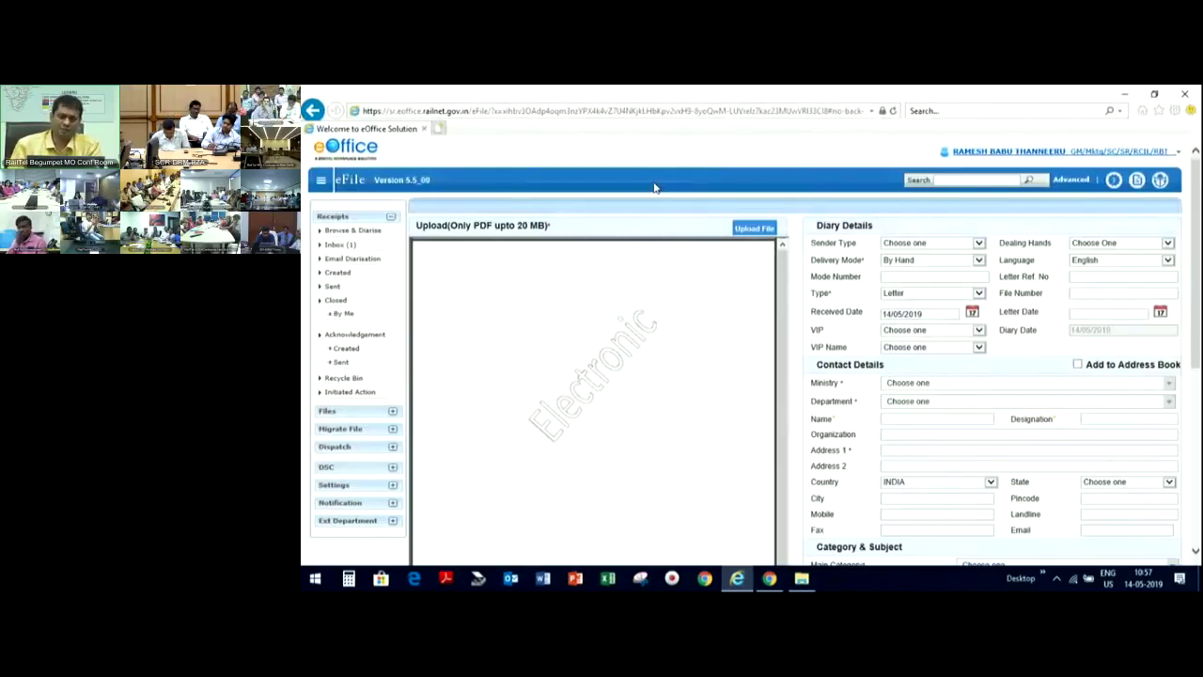
- Scroll down the blank diarising form to review its PDF upload pane and Diary Details fields
mouse_move(634, 381)
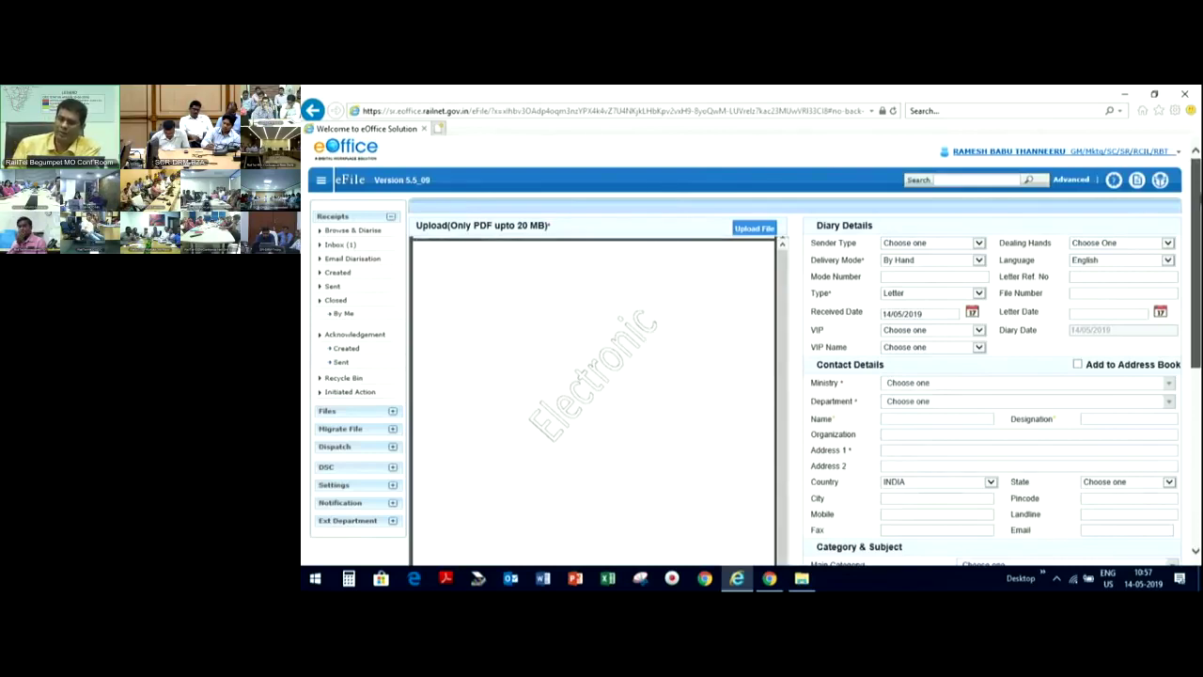
scroll(1139, 351, "down", 5)
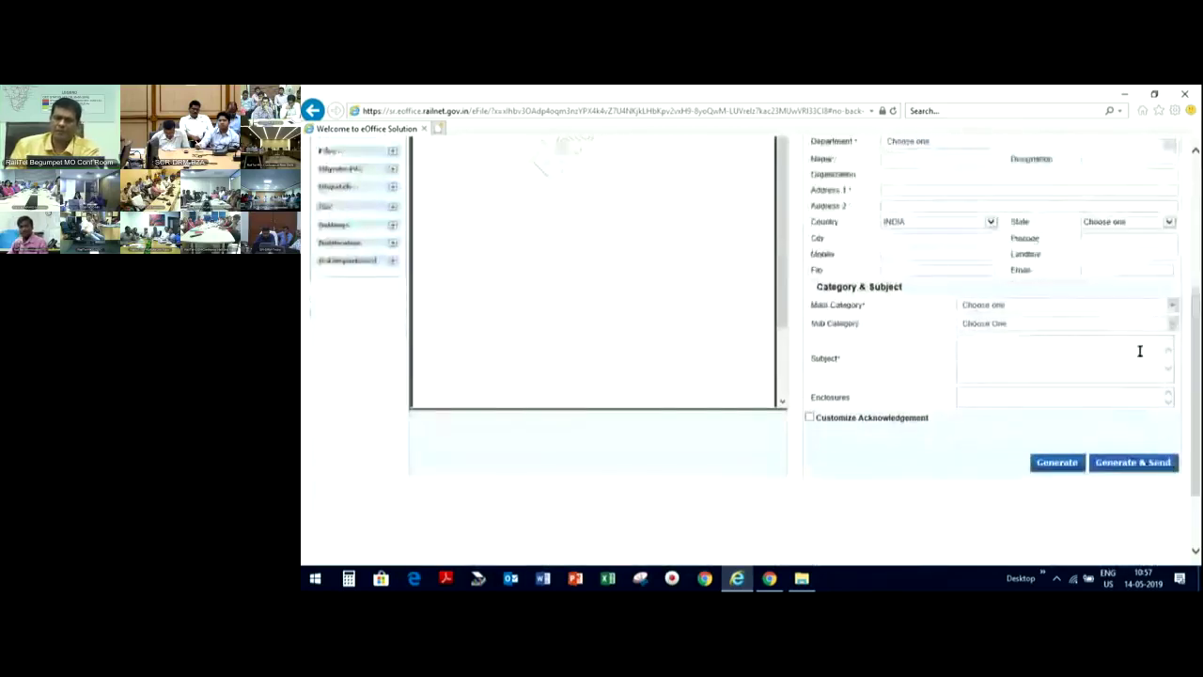
- Leave the diarising form for the receipts Inbox, listing eOffice Implementation receipts 22 and 16
left_click(974, 352)
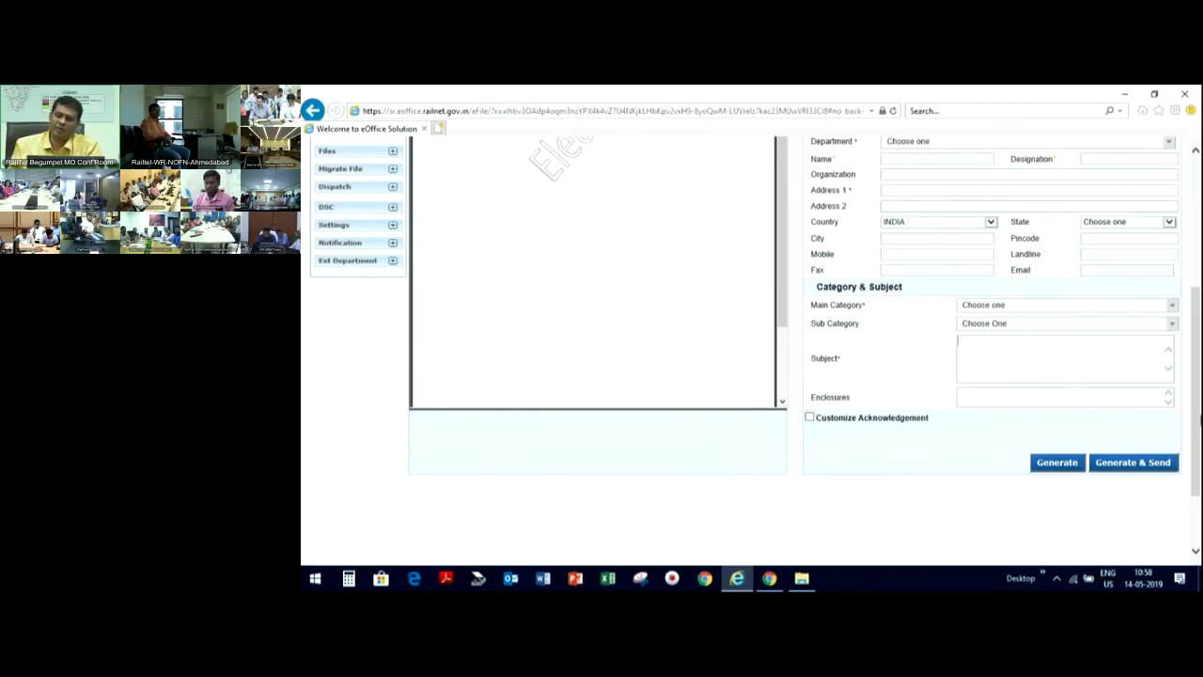
scroll(1081, 389, "up", 3)
mouse_move(618, 301)
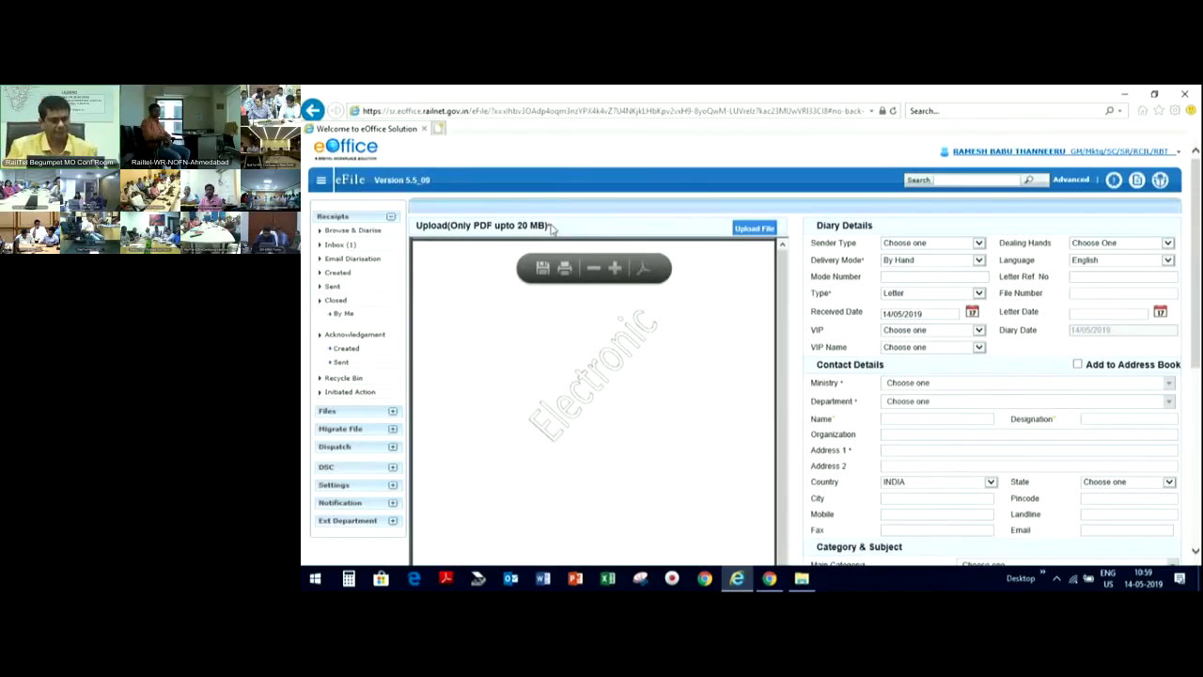
left_click(331, 259)
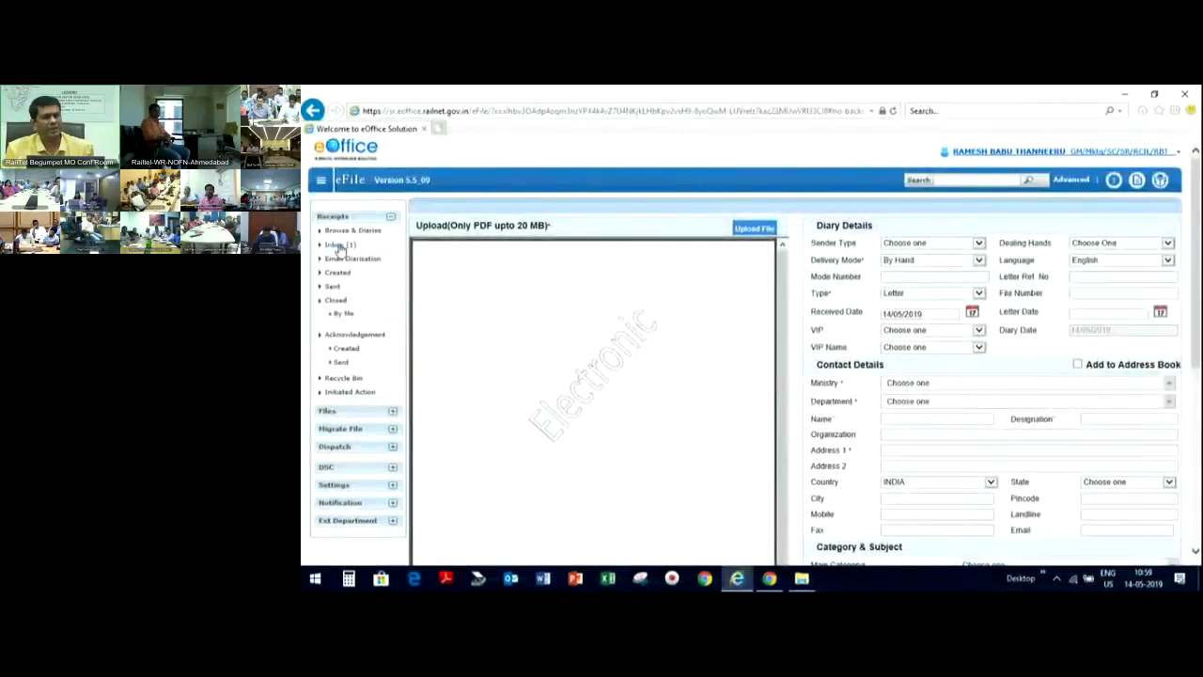
left_click(338, 245)
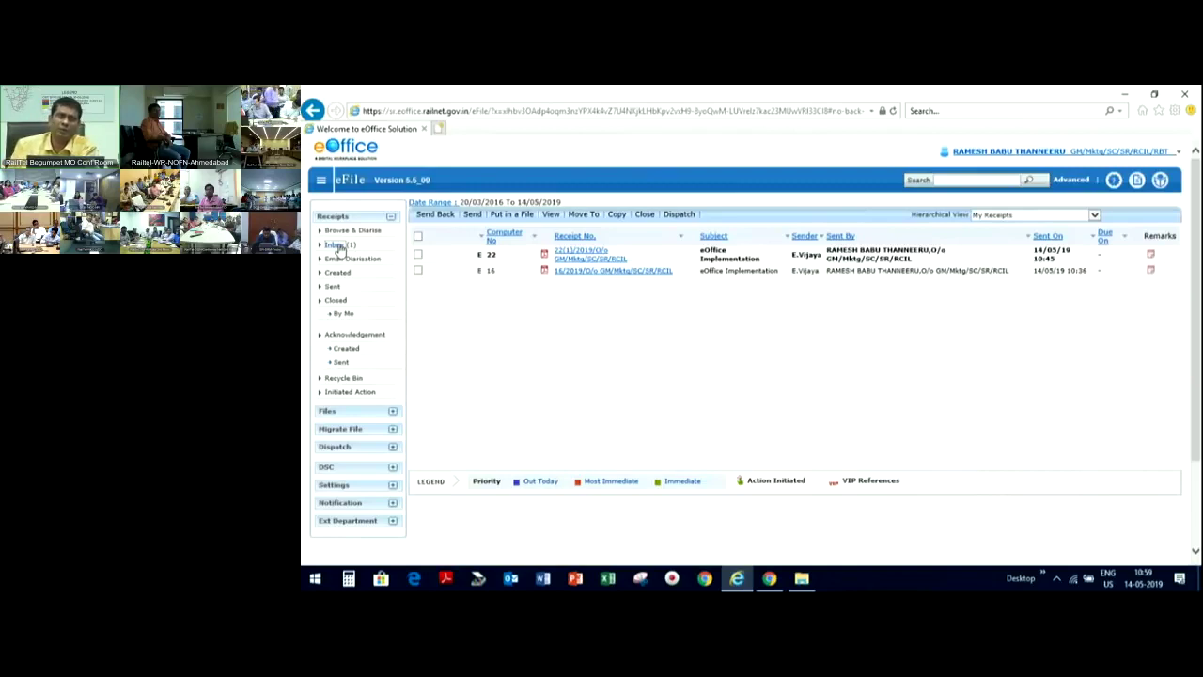
- Reload the receipts Inbox list several times
left_click(340, 247)
left_click(341, 247)
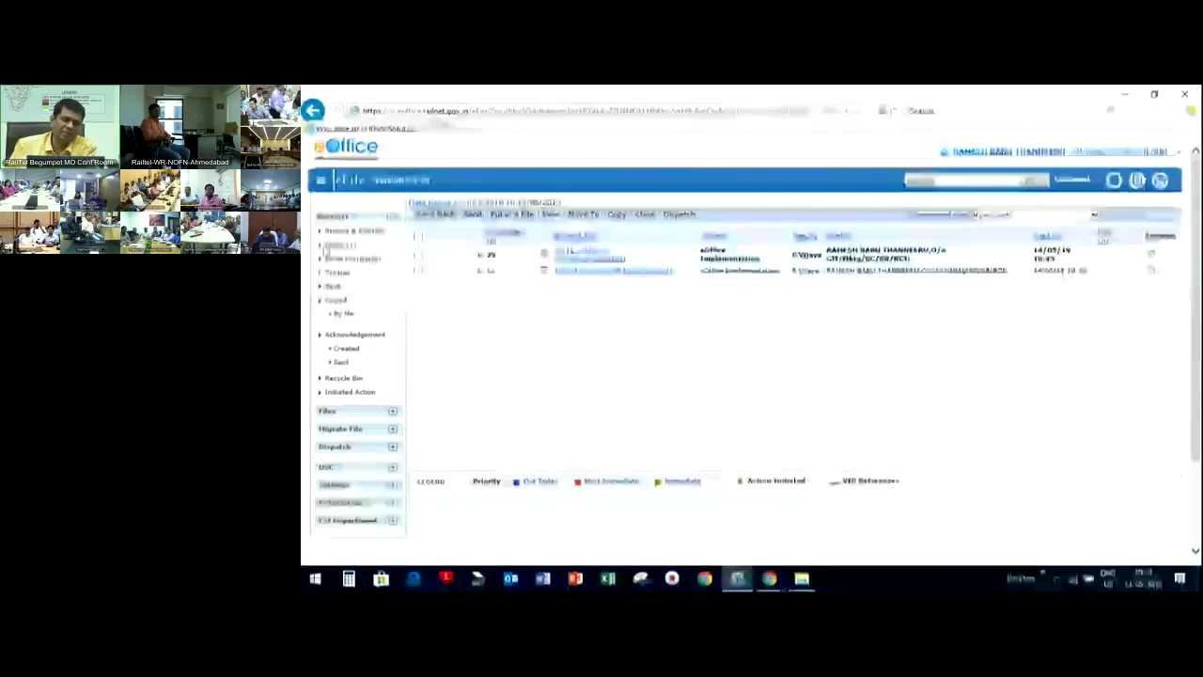
left_click(339, 246)
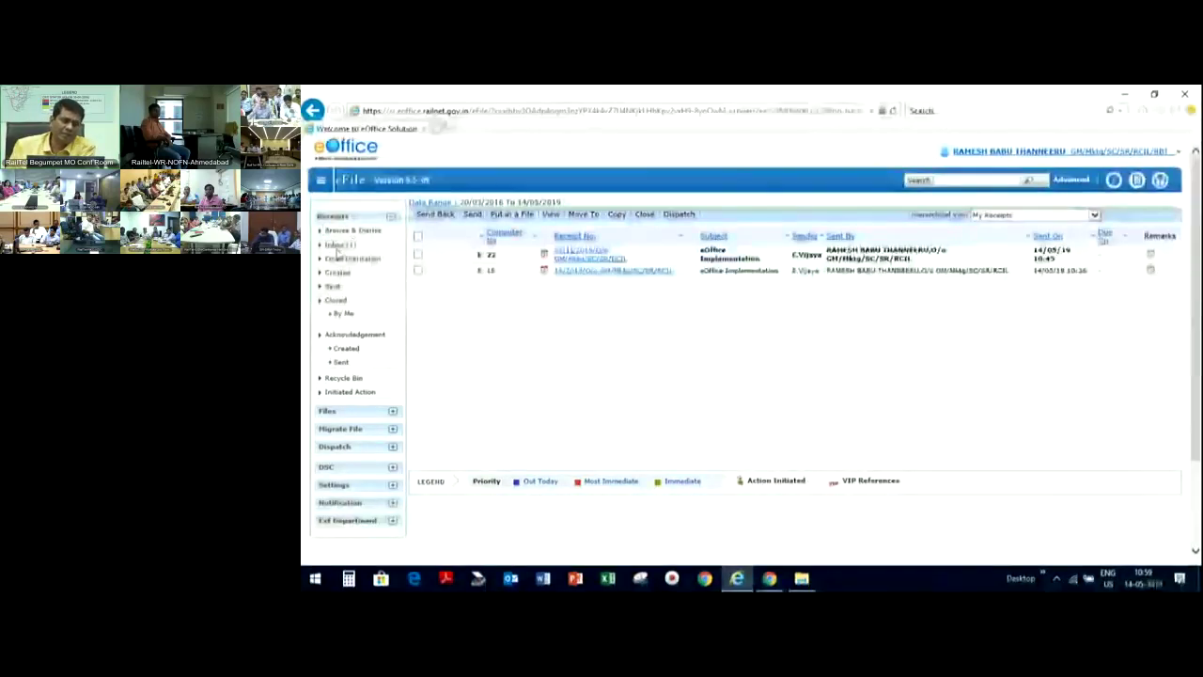
- Switch to the Files inbox, empty for 20/03/2016 to 14/05/2019
left_click(357, 220)
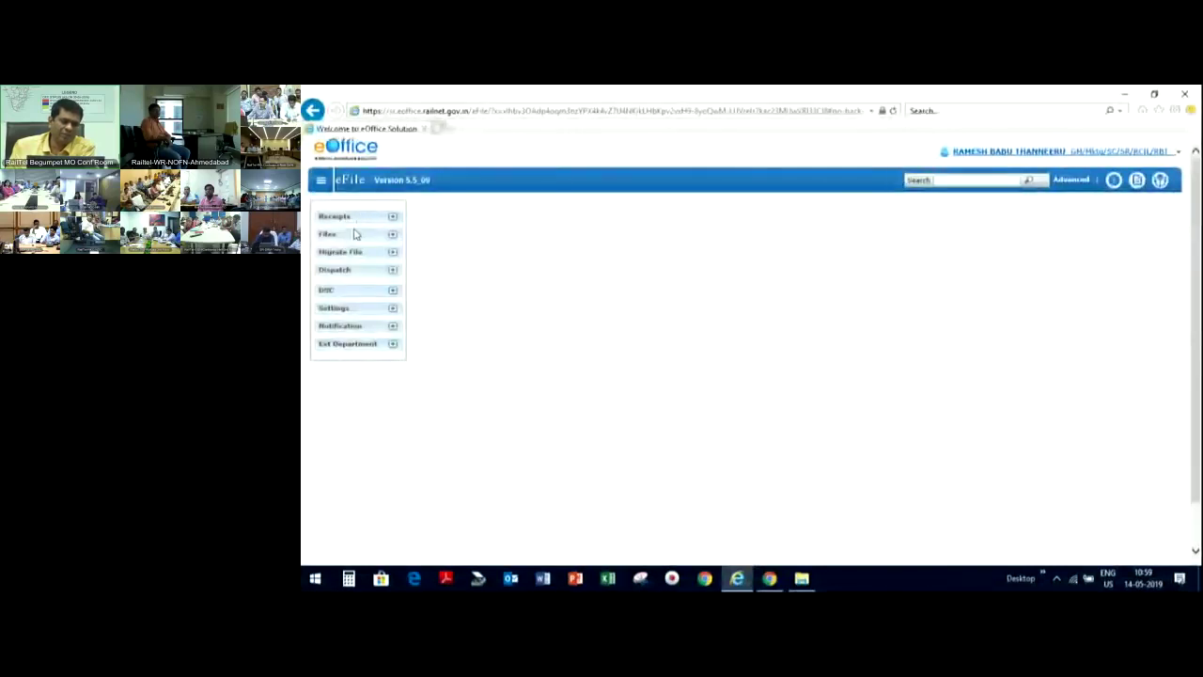
left_click(348, 235)
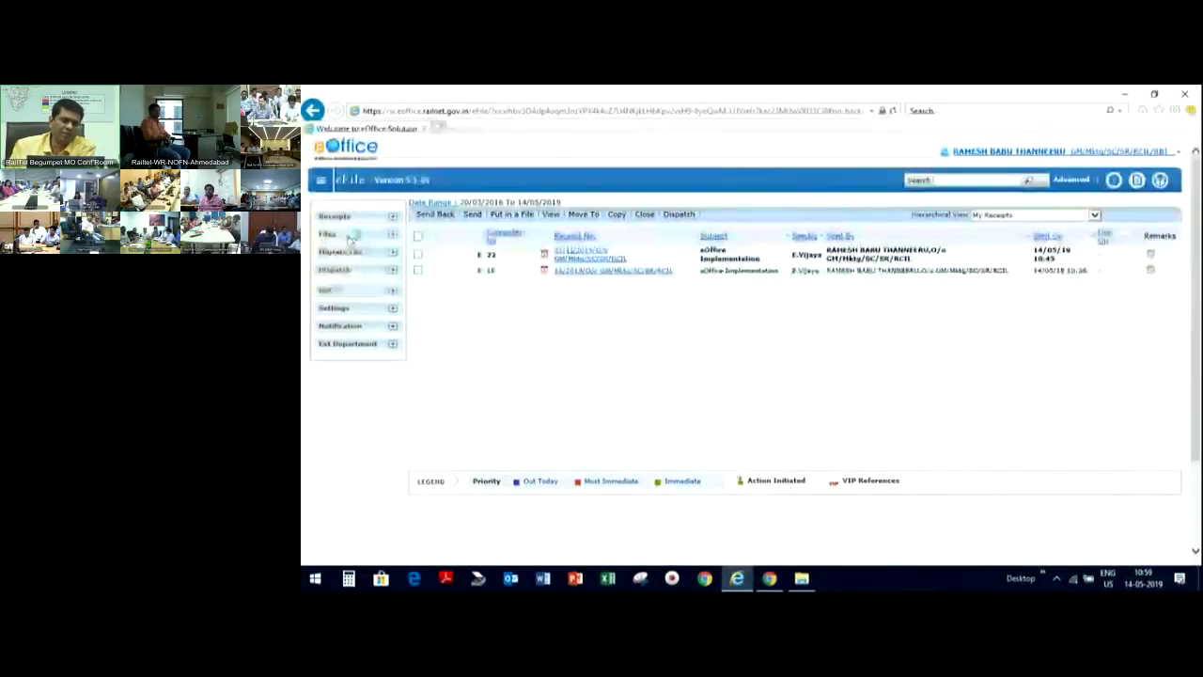
left_click(332, 250)
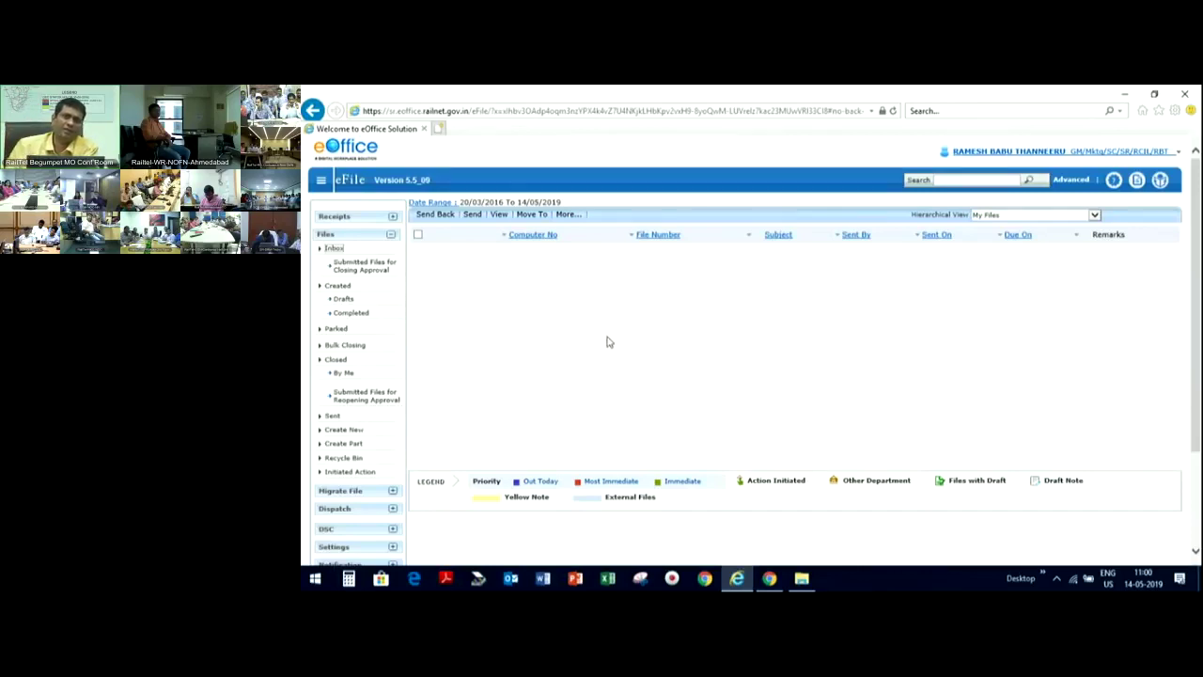
left_click(321, 235)
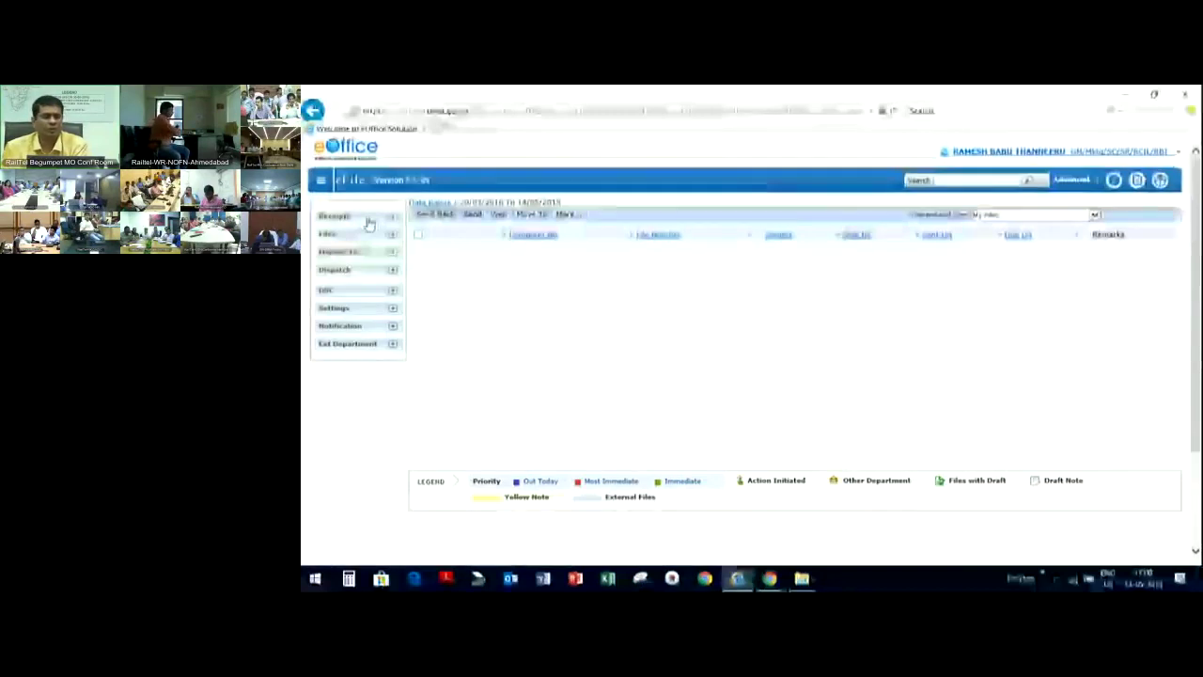
- Reopen and refresh the receipts Inbox, then open receipt 22(1)/2019/O/o GM/Mktg/SC/SR/RCIL
left_click(369, 219)
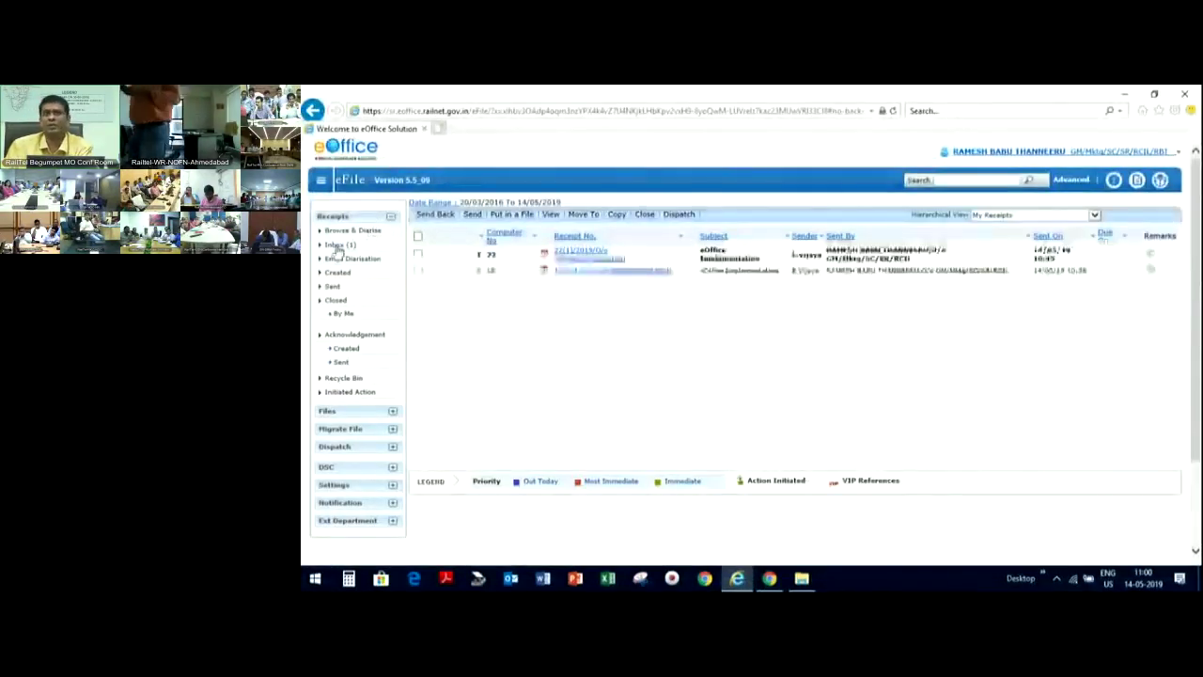
left_click(337, 248)
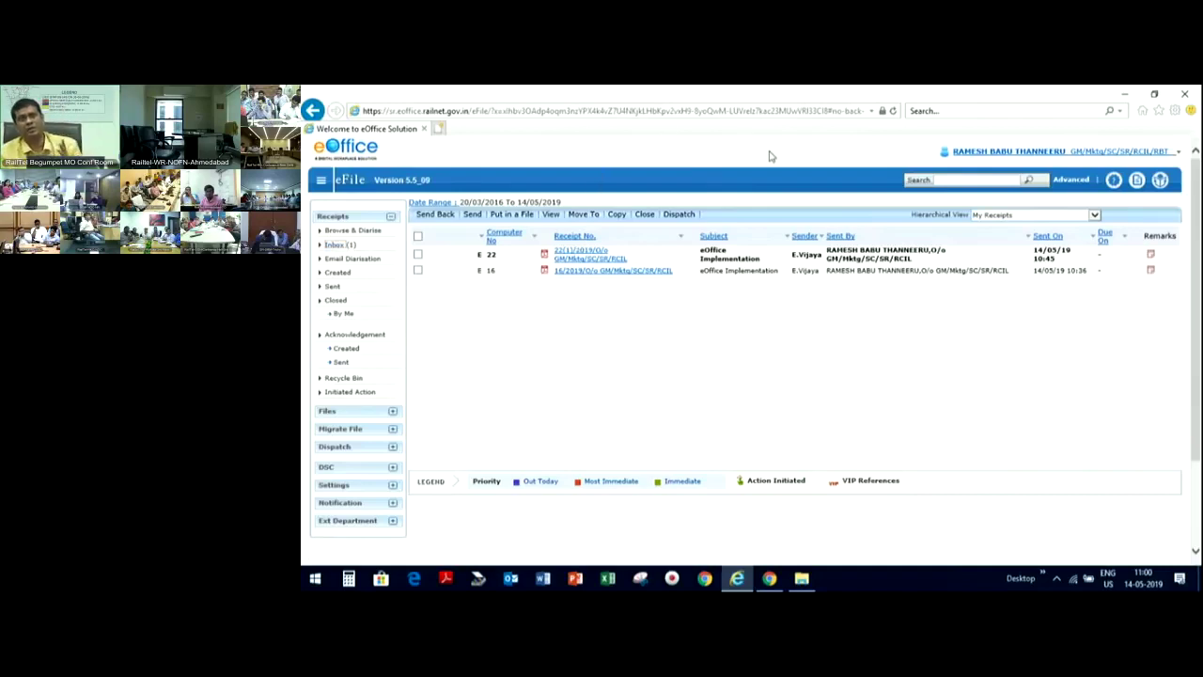
left_click(330, 247)
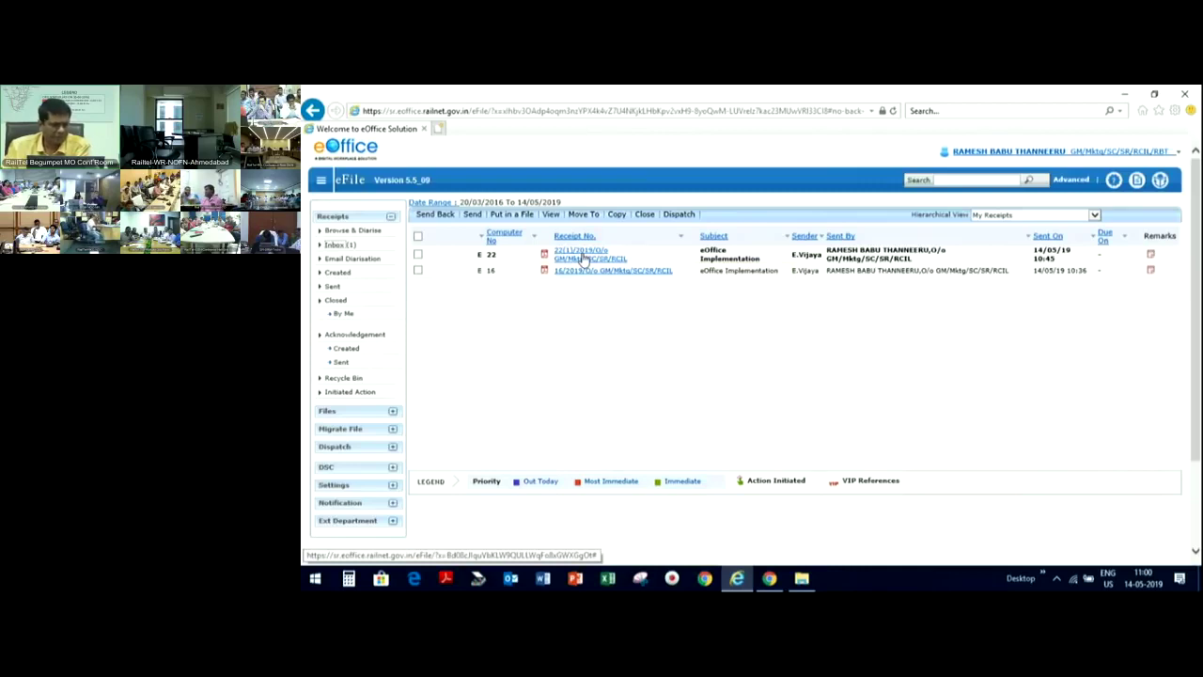
left_click(583, 258)
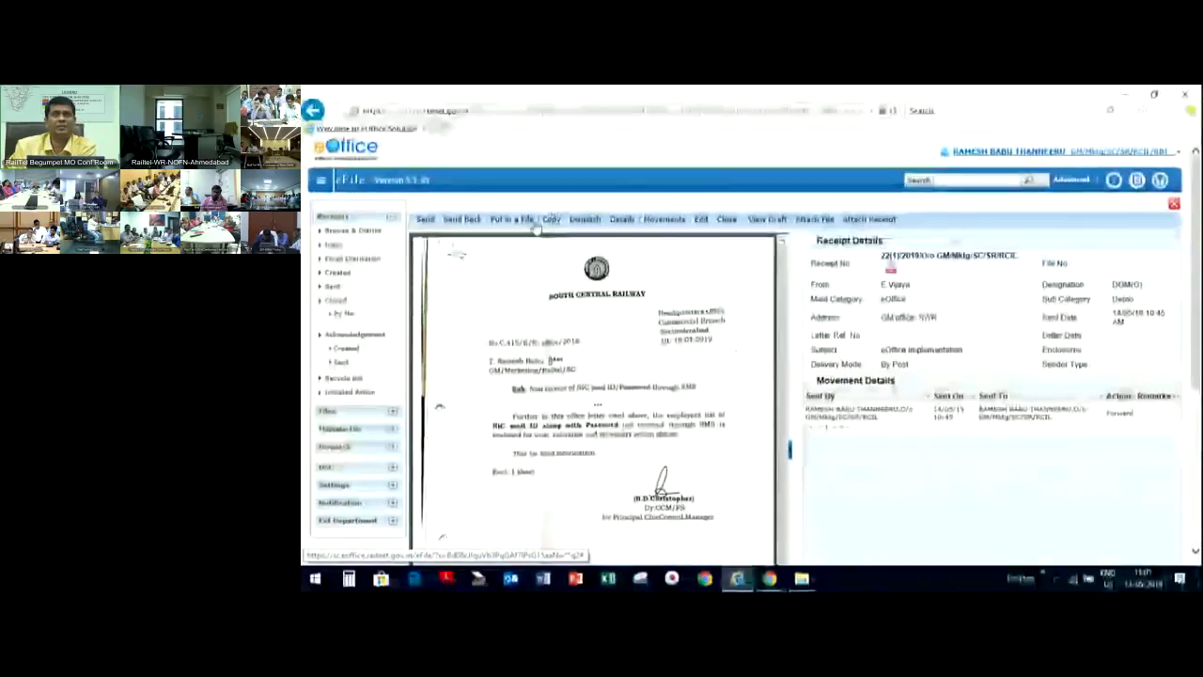
- Display receipt 22's movement history, showing its single Forward movement
mouse_move(490, 254)
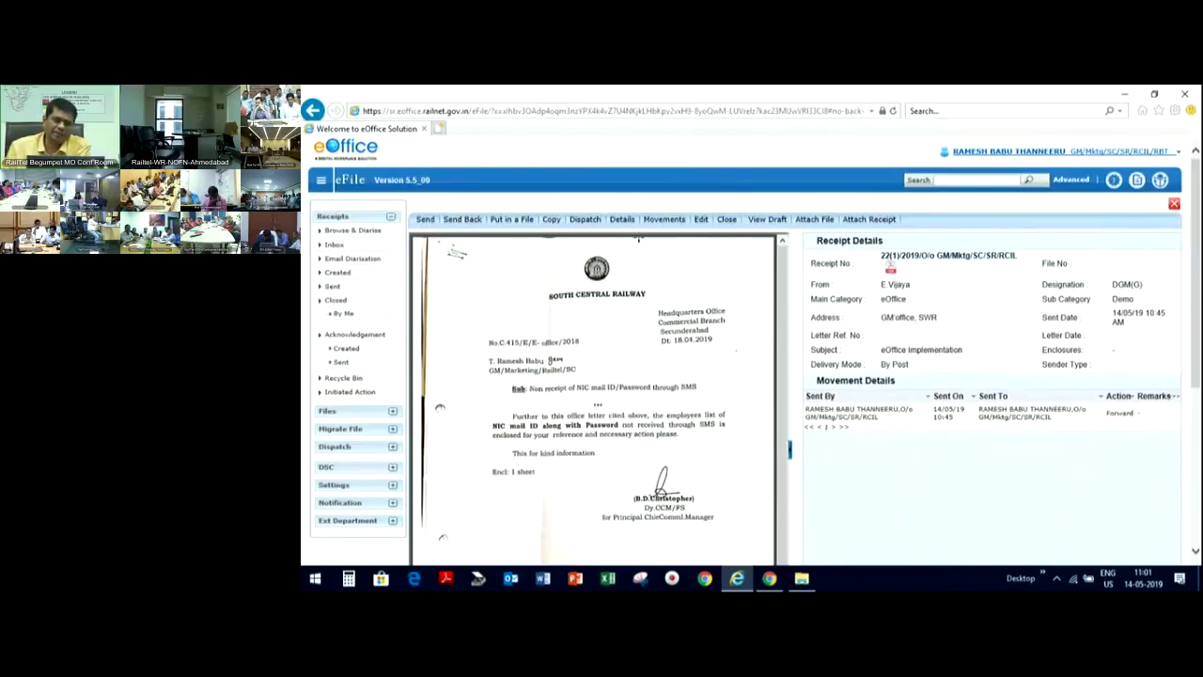
left_click(662, 222)
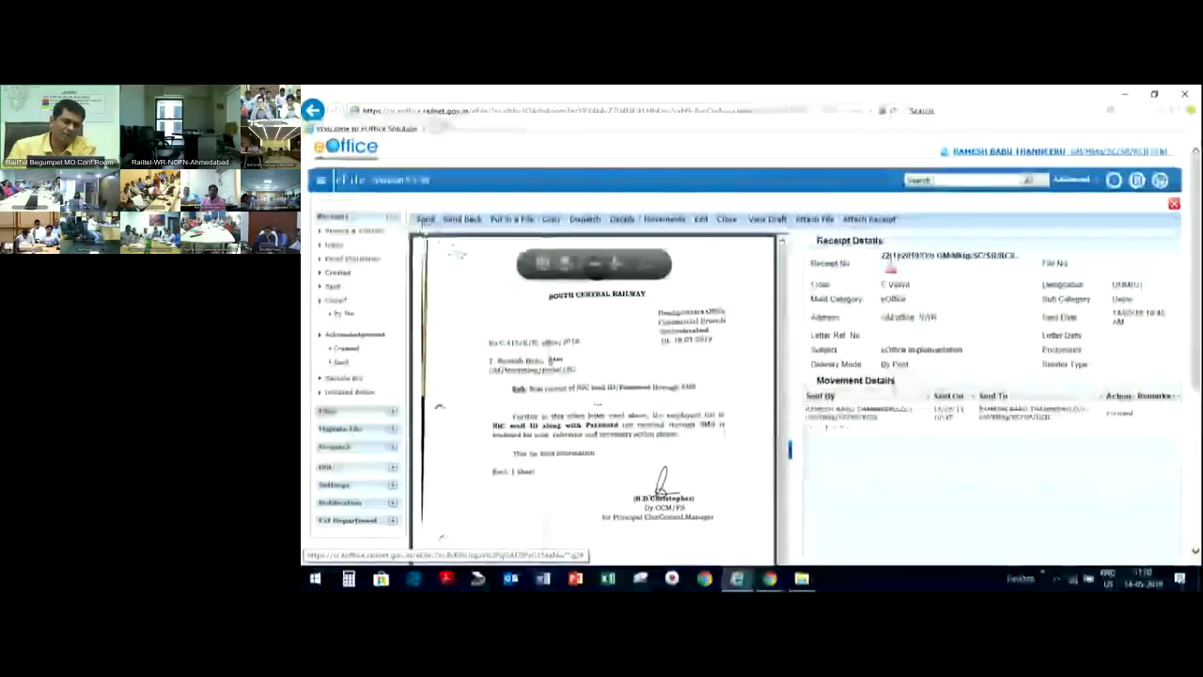
- Forward receipt 22 to the selected officer with the remark 'For approval please'
left_click(425, 221)
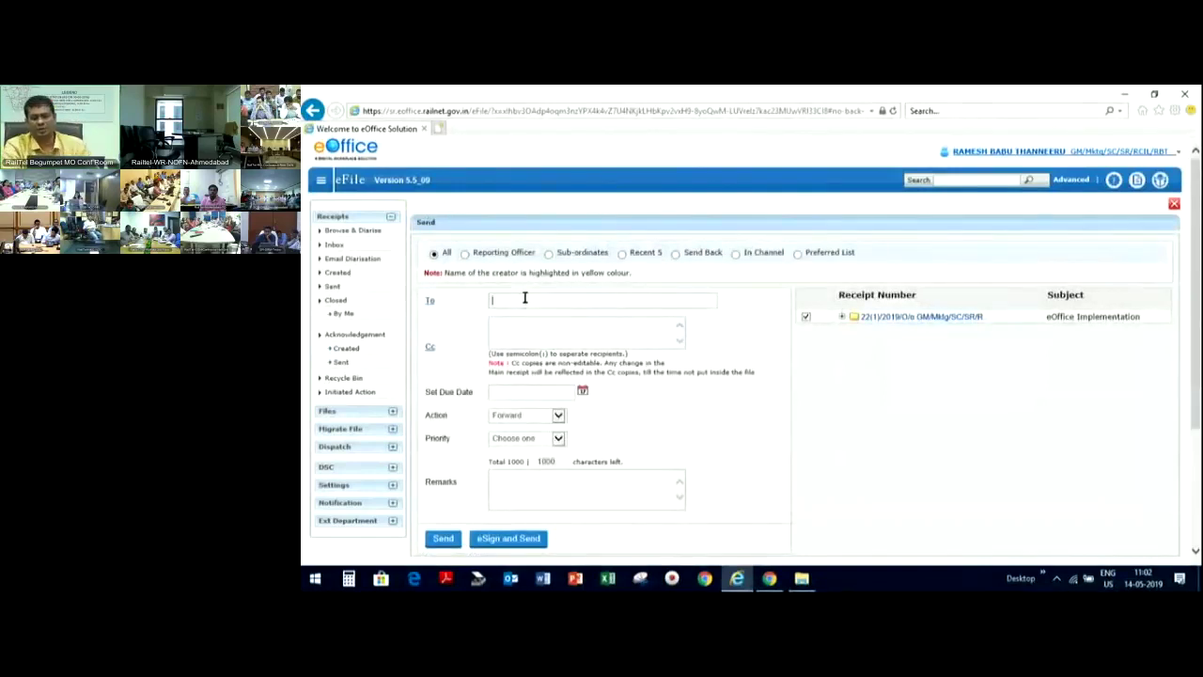
type("yashpal")
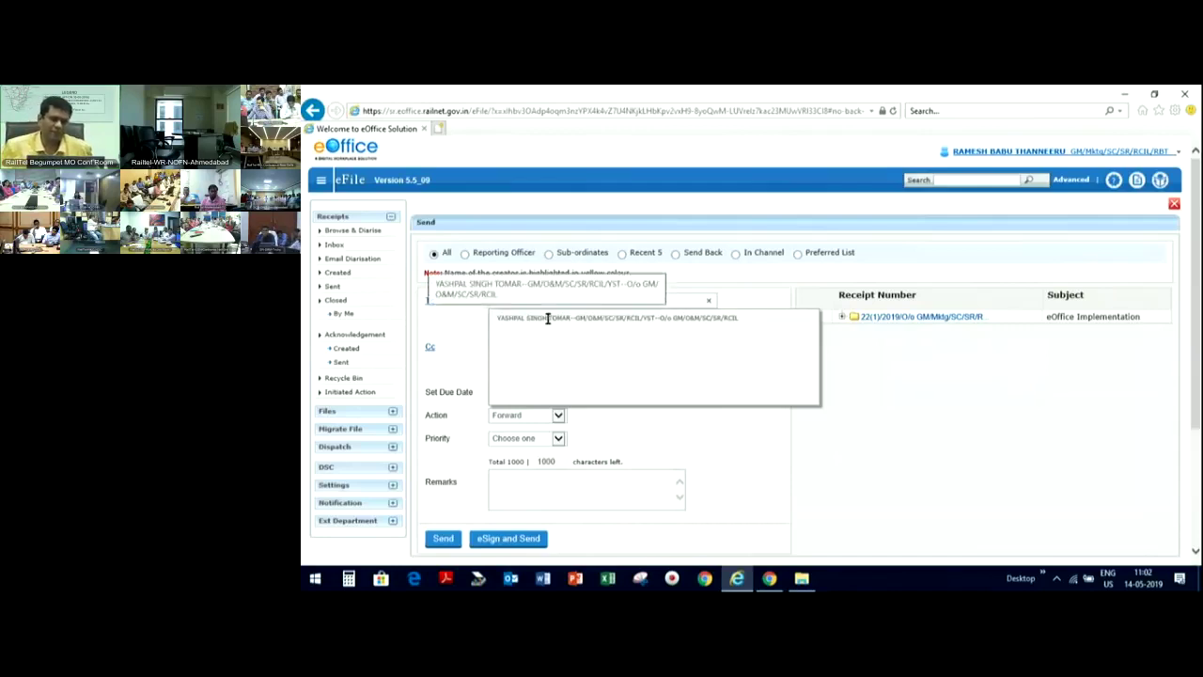
left_click(548, 318)
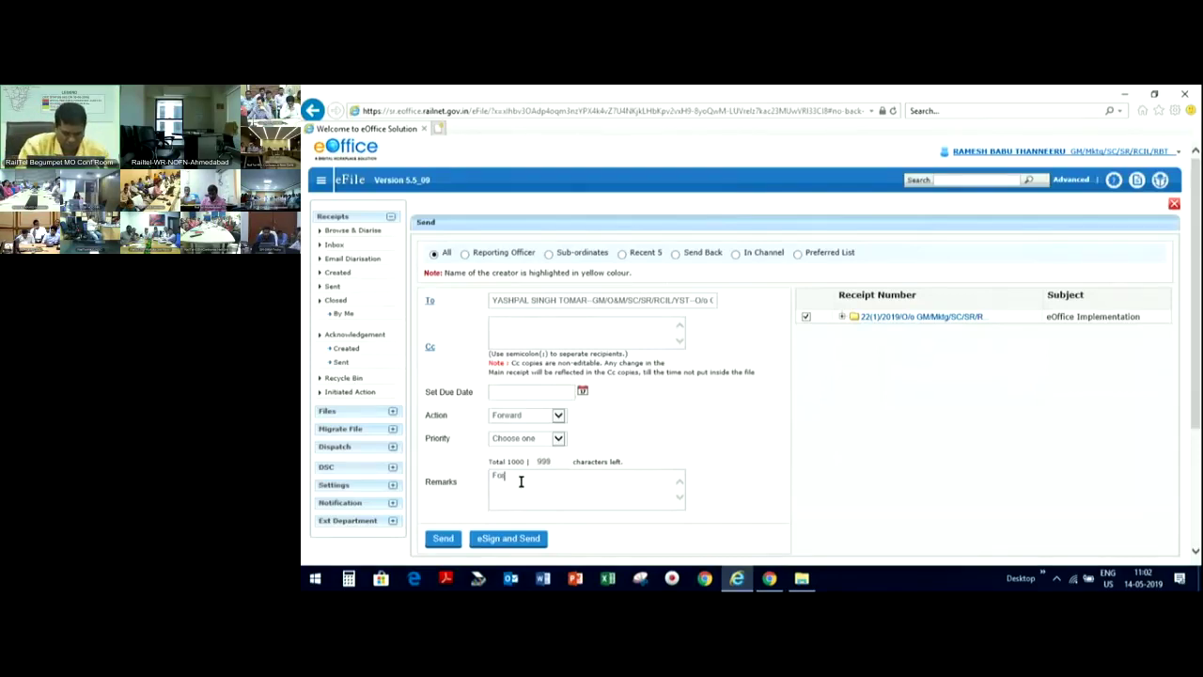
type("o")
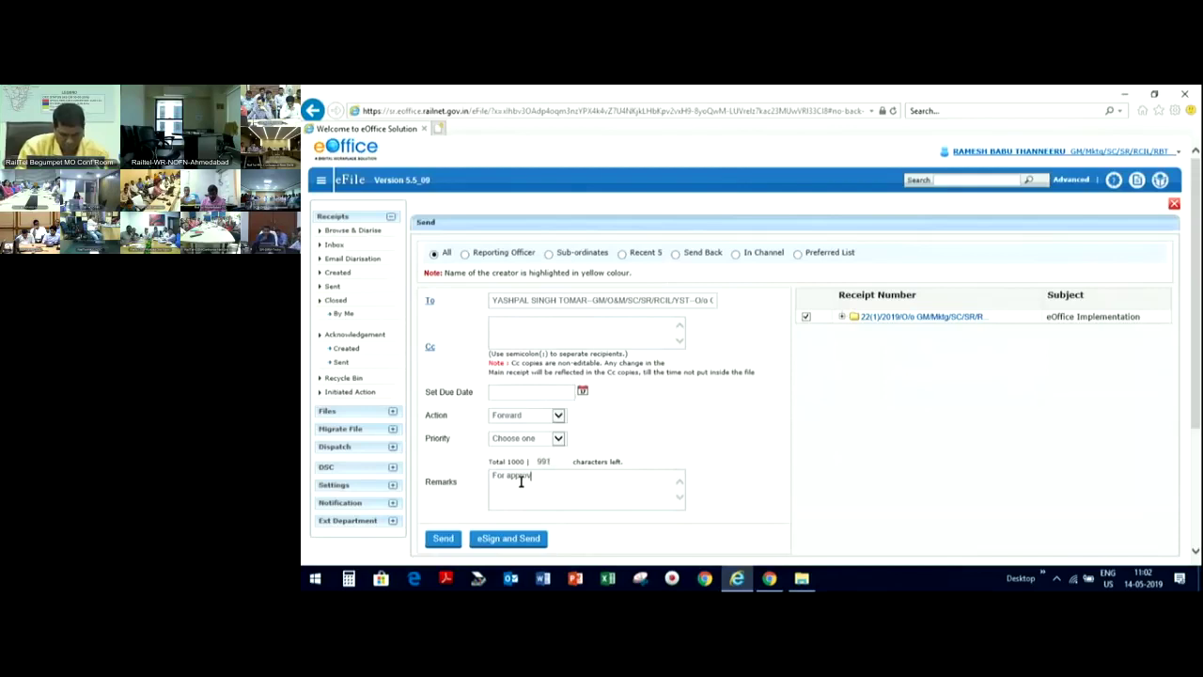
type("val please")
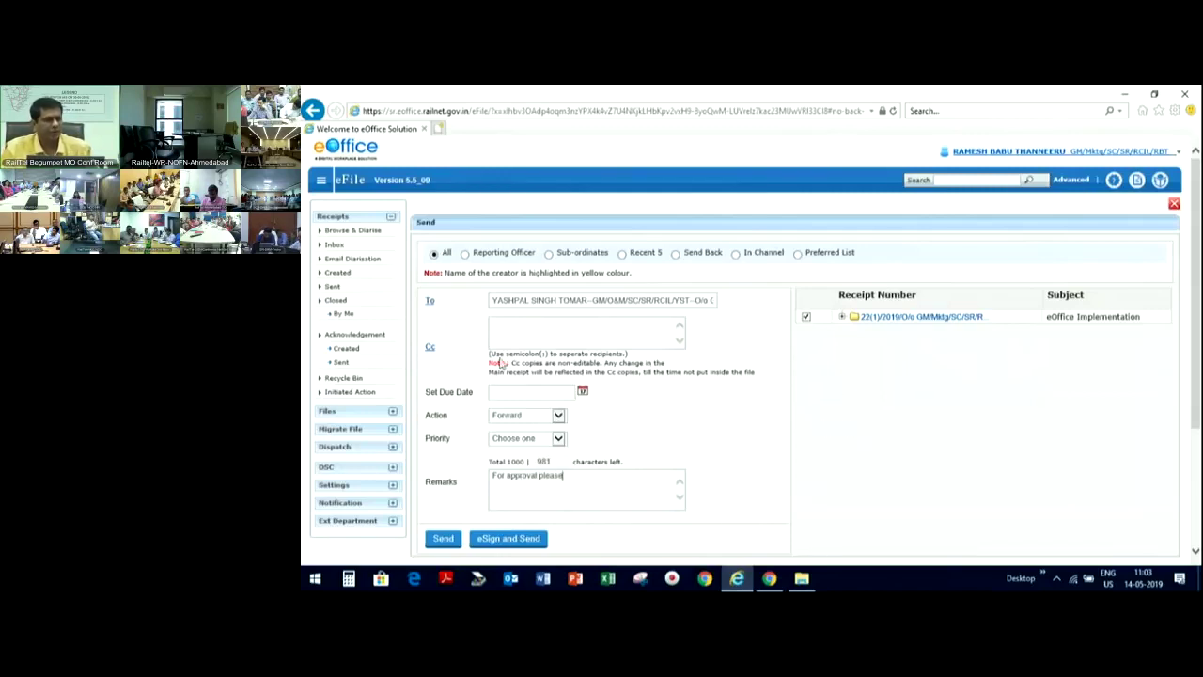
left_click(440, 539)
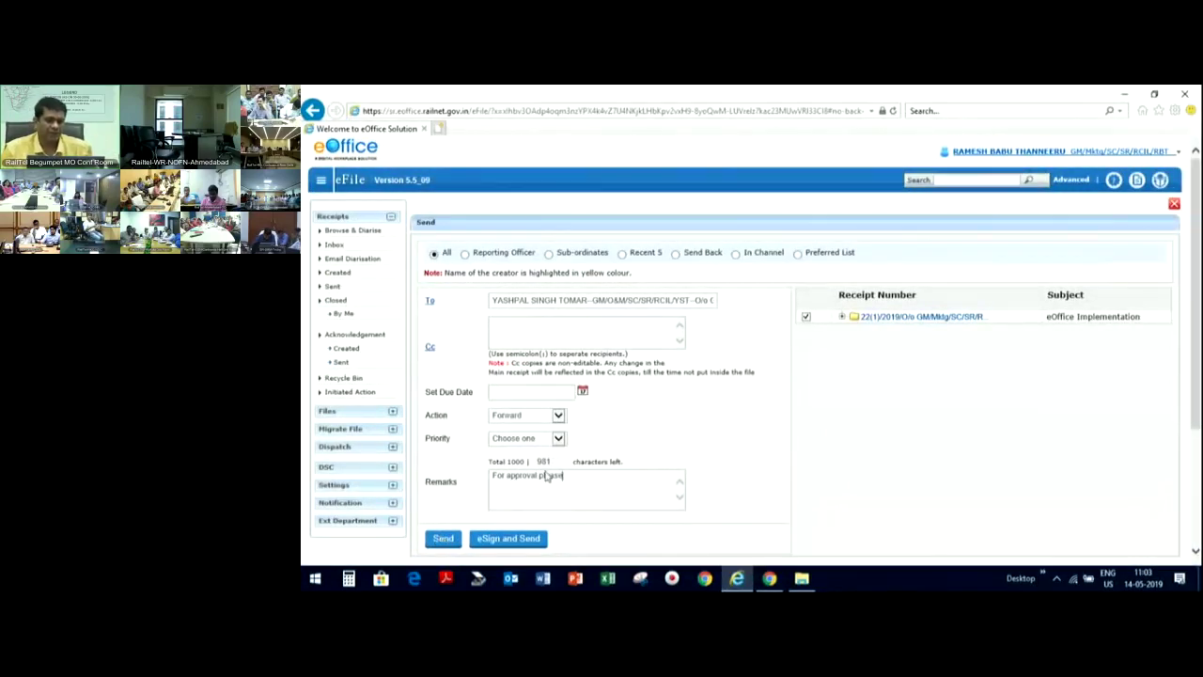
left_click(442, 539)
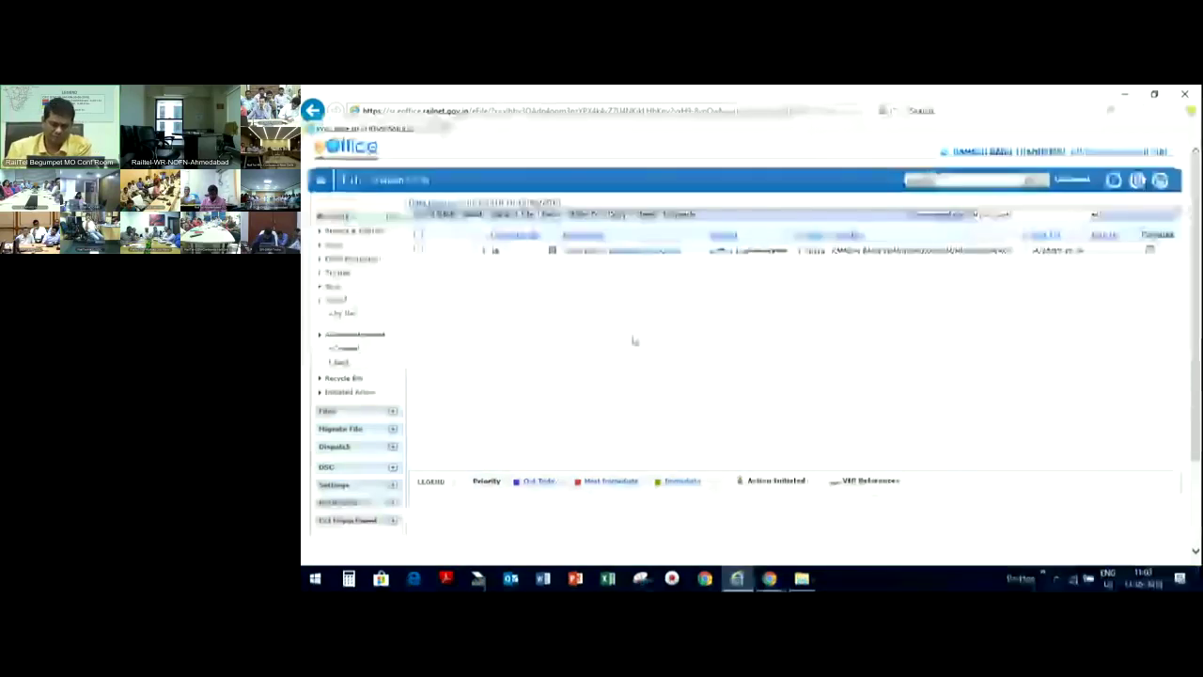
- In the second officer's browser session, reopen File Management System from the eOffice portal and show its inbox
left_click(771, 580)
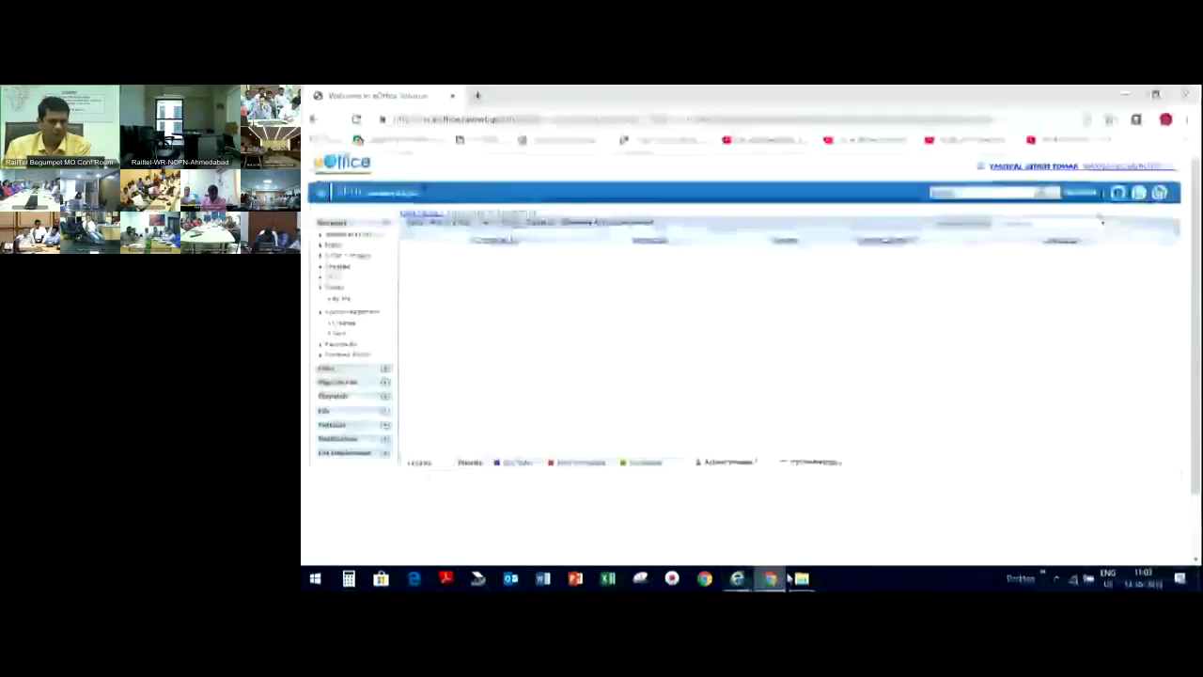
left_click(362, 232)
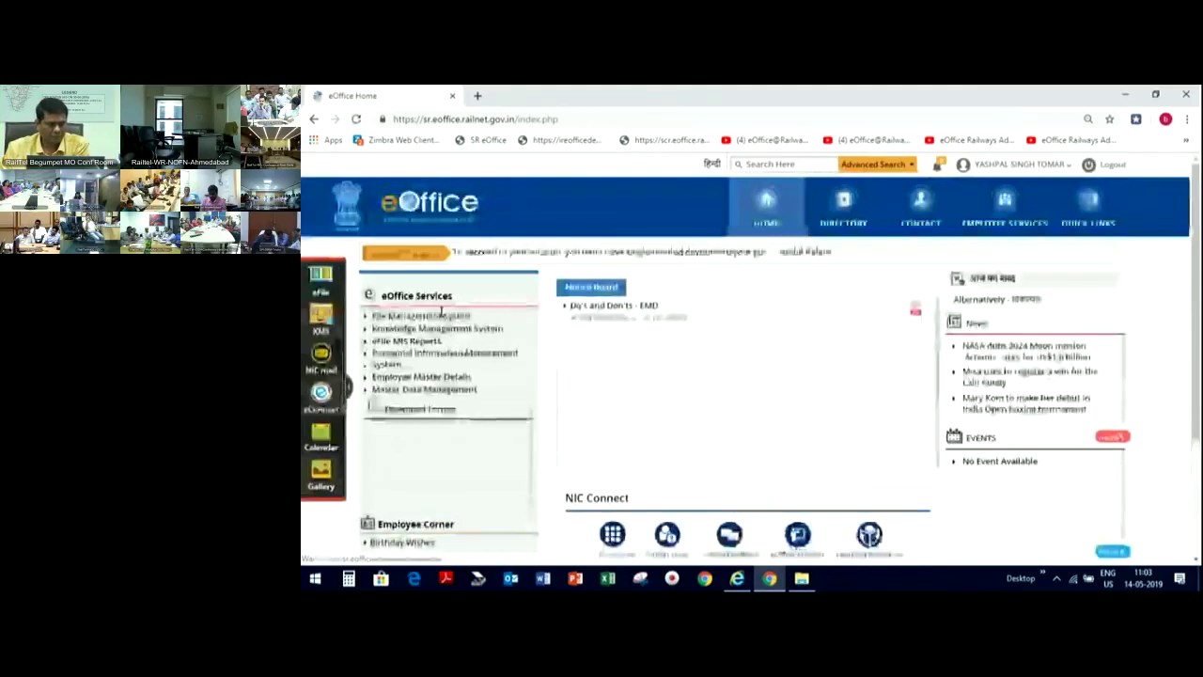
left_click(423, 318)
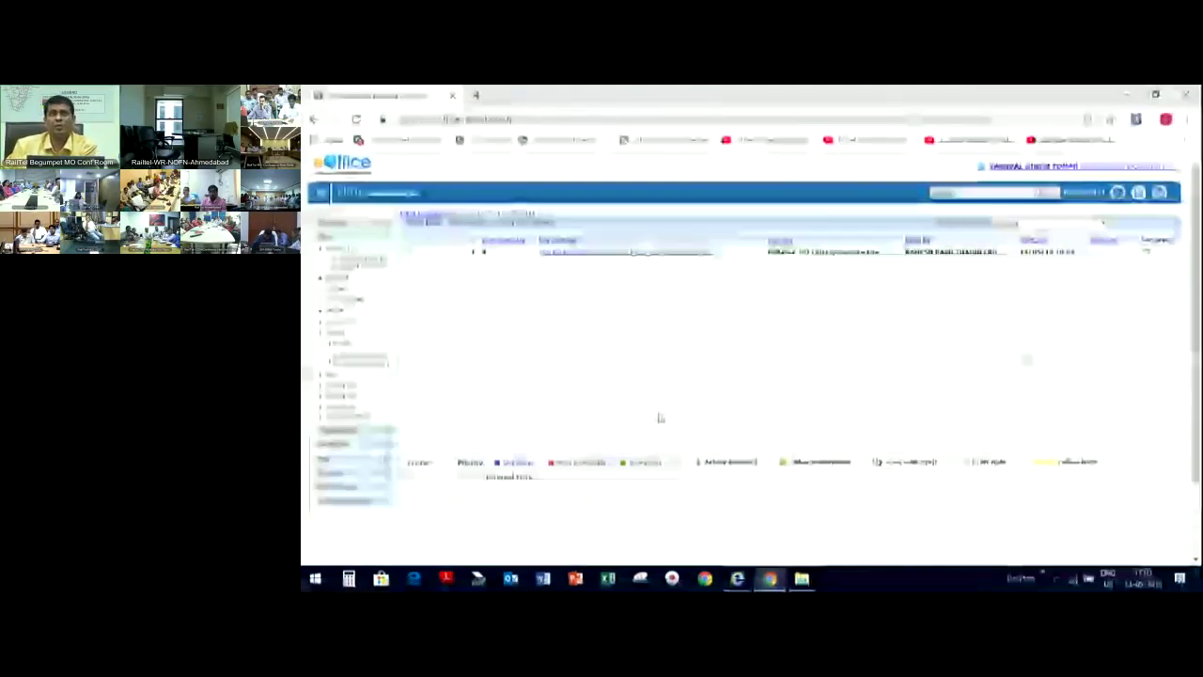
left_click(336, 249)
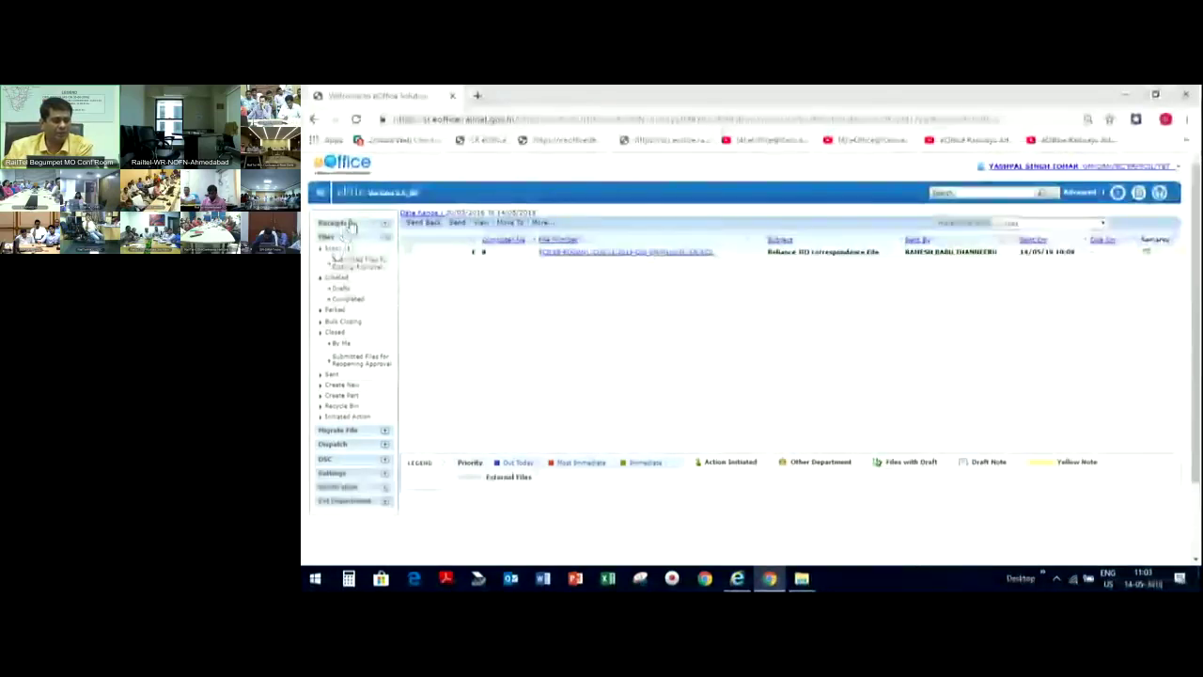
left_click(349, 222)
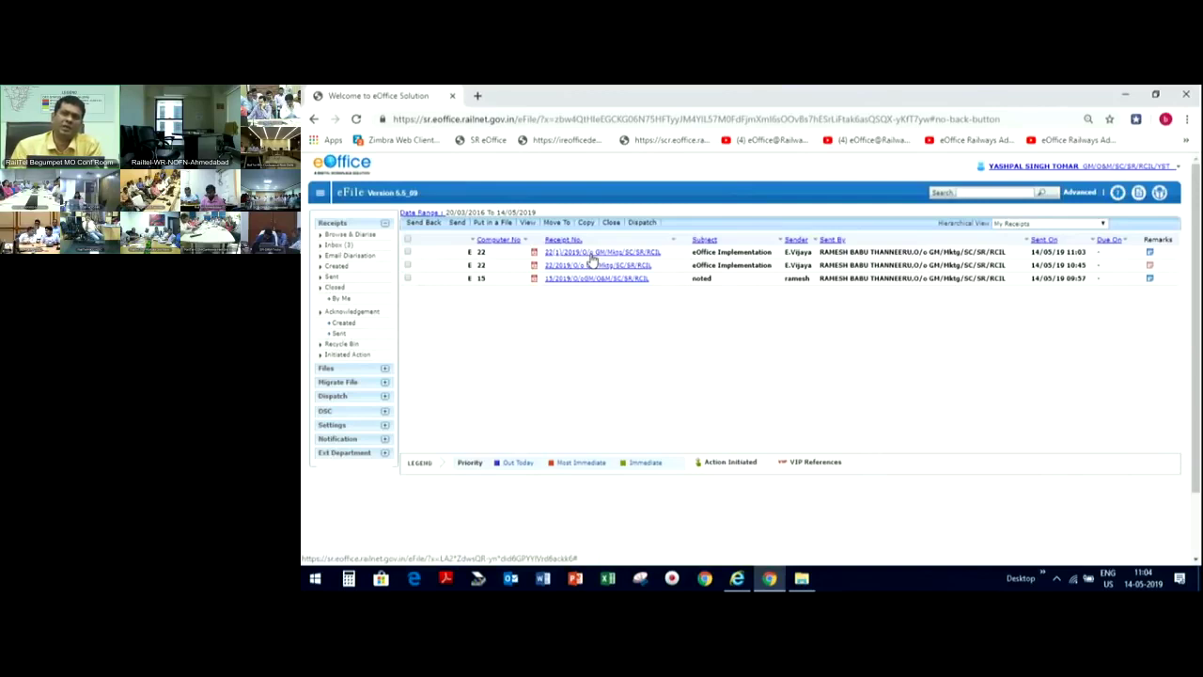
- Open receipt 22(1)/2019, the first entry in the Receipts inbox, to view its letter and movements
left_click(593, 257)
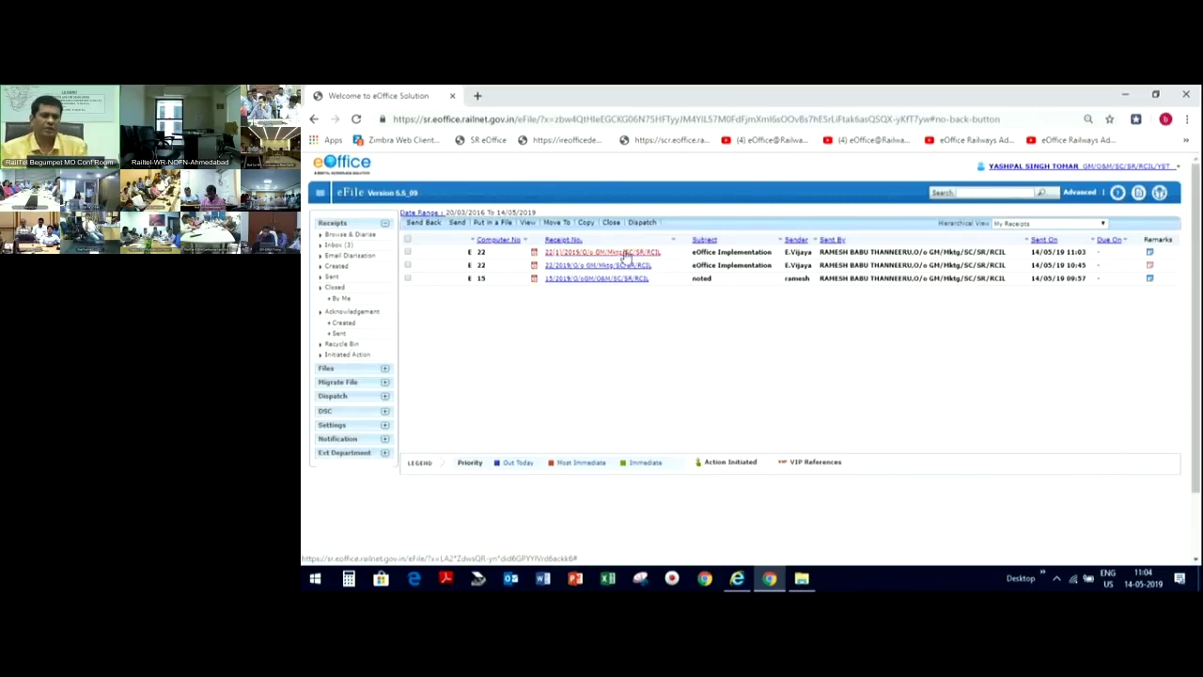
left_click(626, 253)
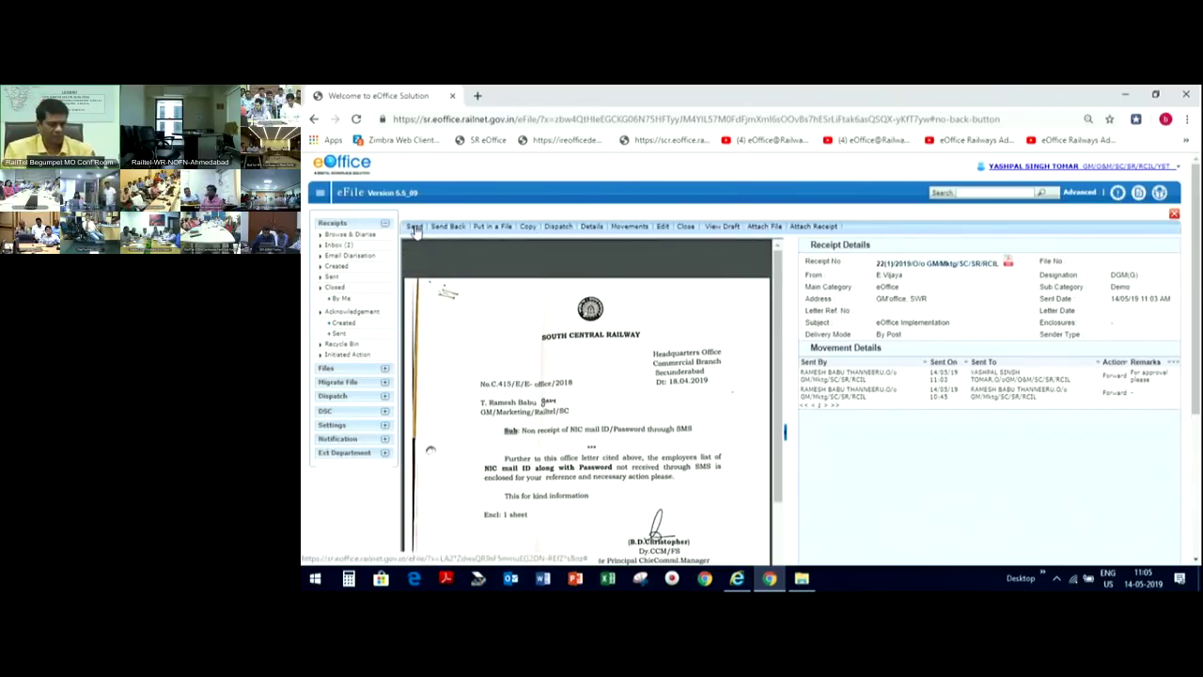
left_click(414, 229)
left_click(514, 286)
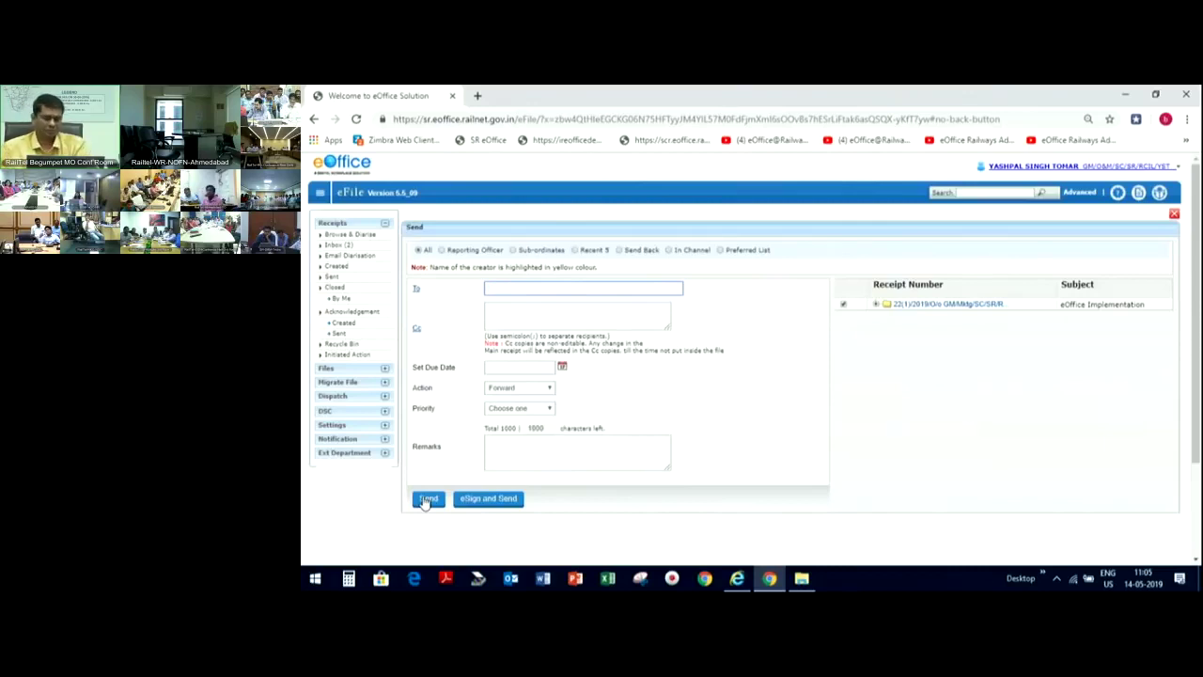
left_click(329, 246)
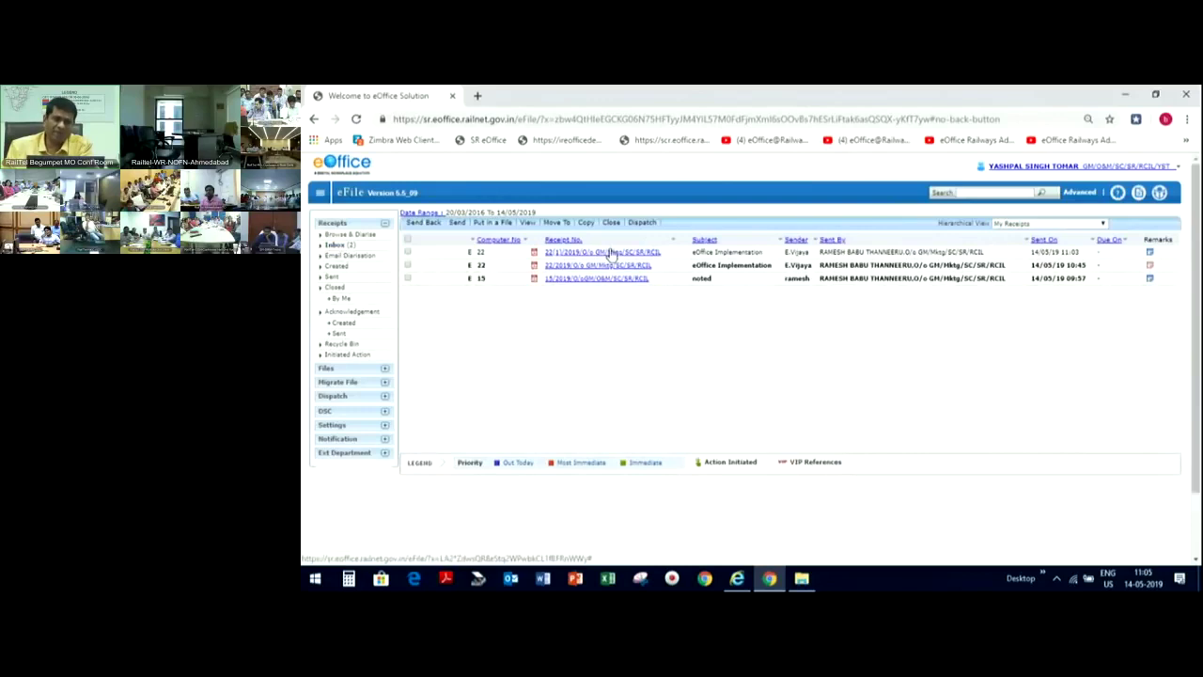
left_click(611, 252)
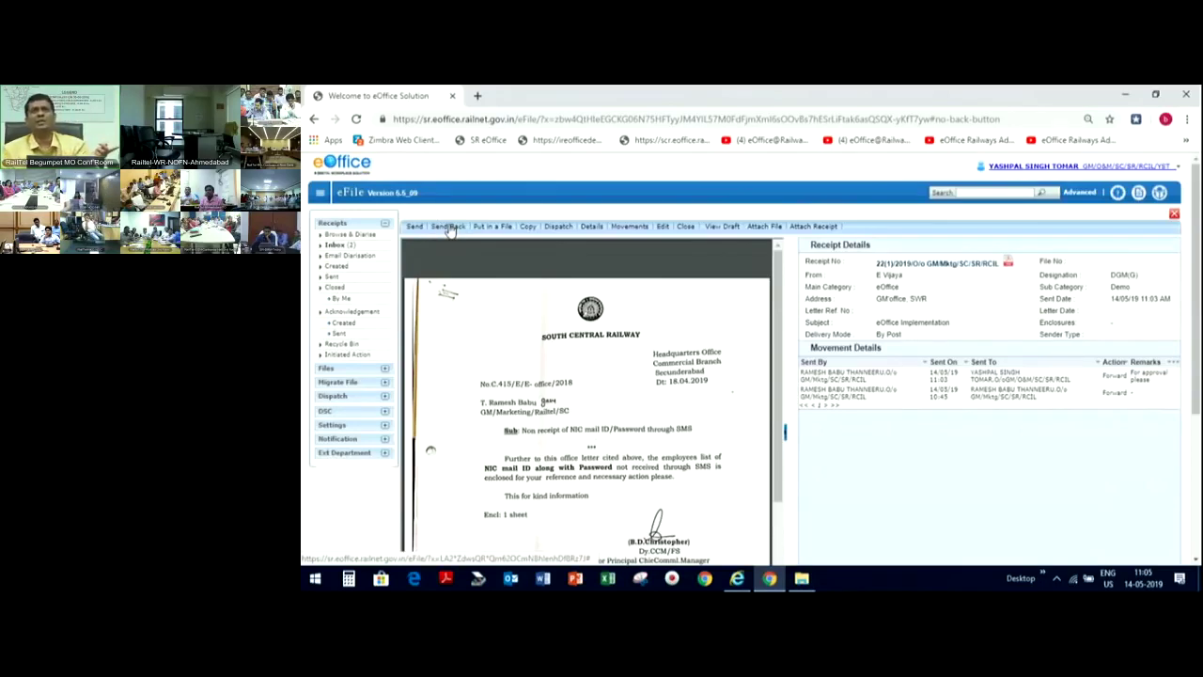
- Send receipt 22(1)/2019 back with the remark 'Not approved due to urgent scheduled works'
left_click(448, 227)
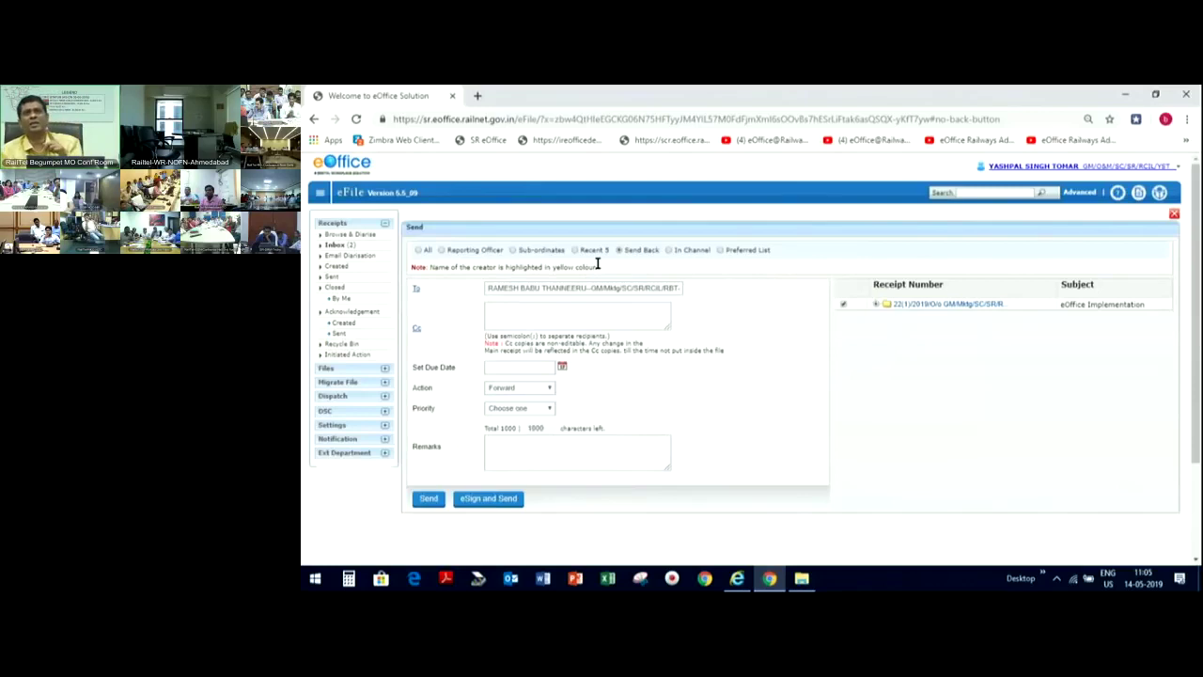
left_click(535, 443)
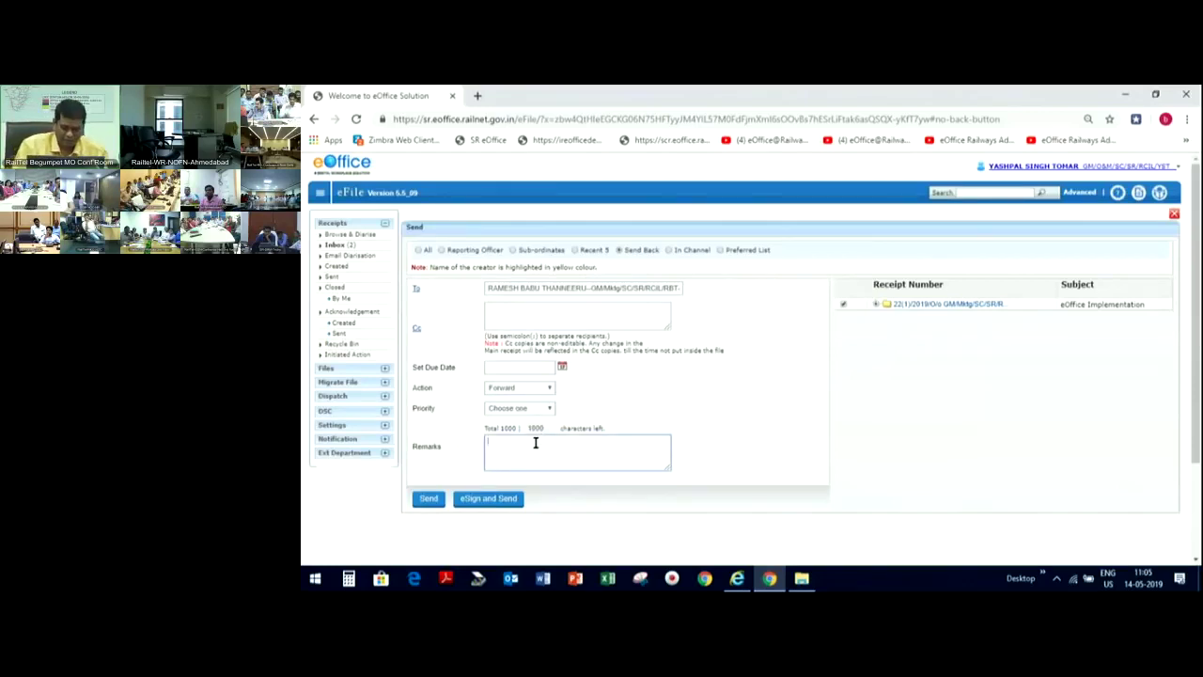
type("Not approved")
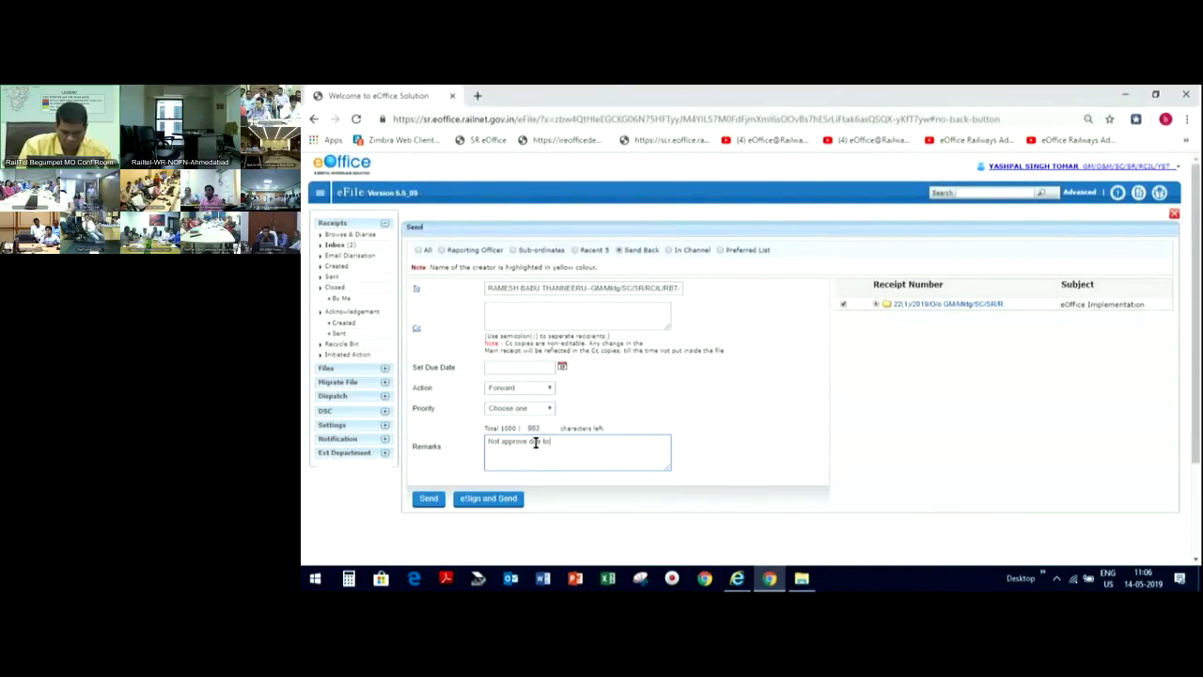
type(" due to urgent re")
type("eduled works")
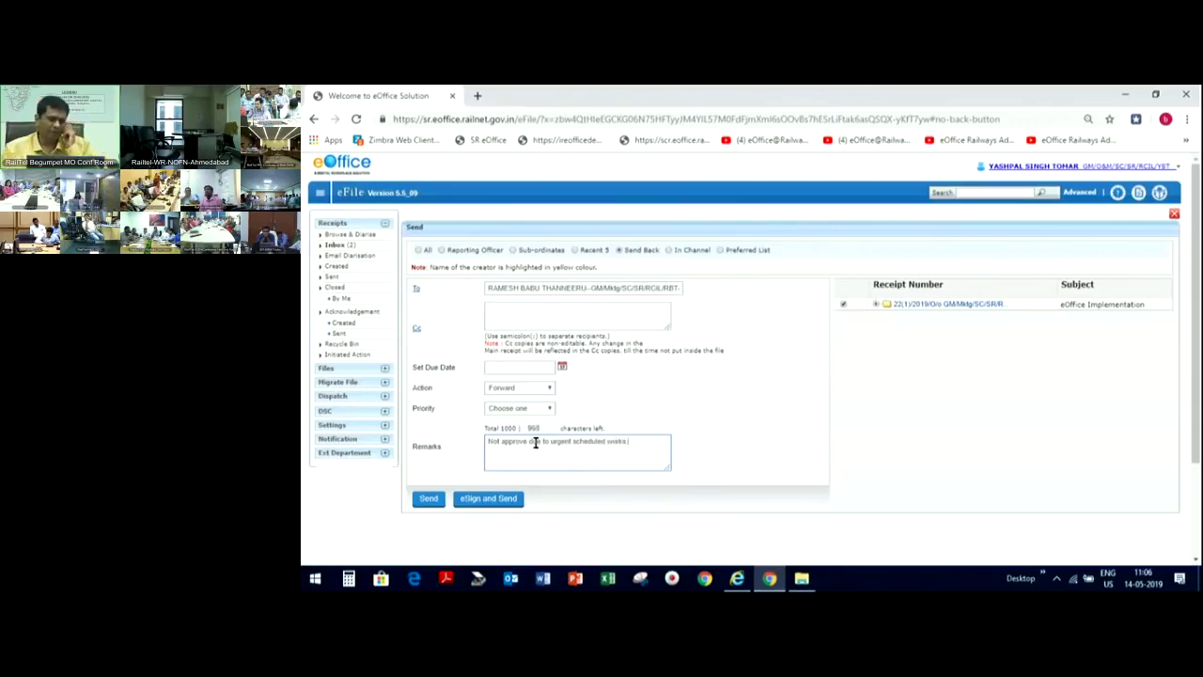
left_click(430, 500)
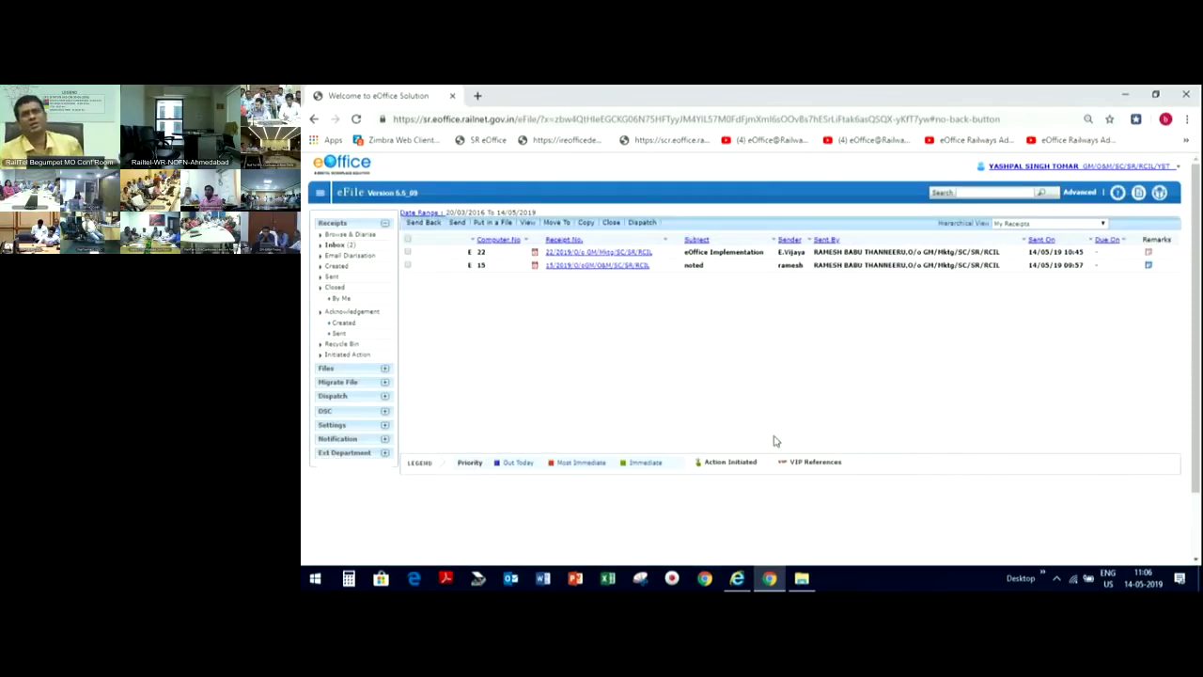
left_click(737, 579)
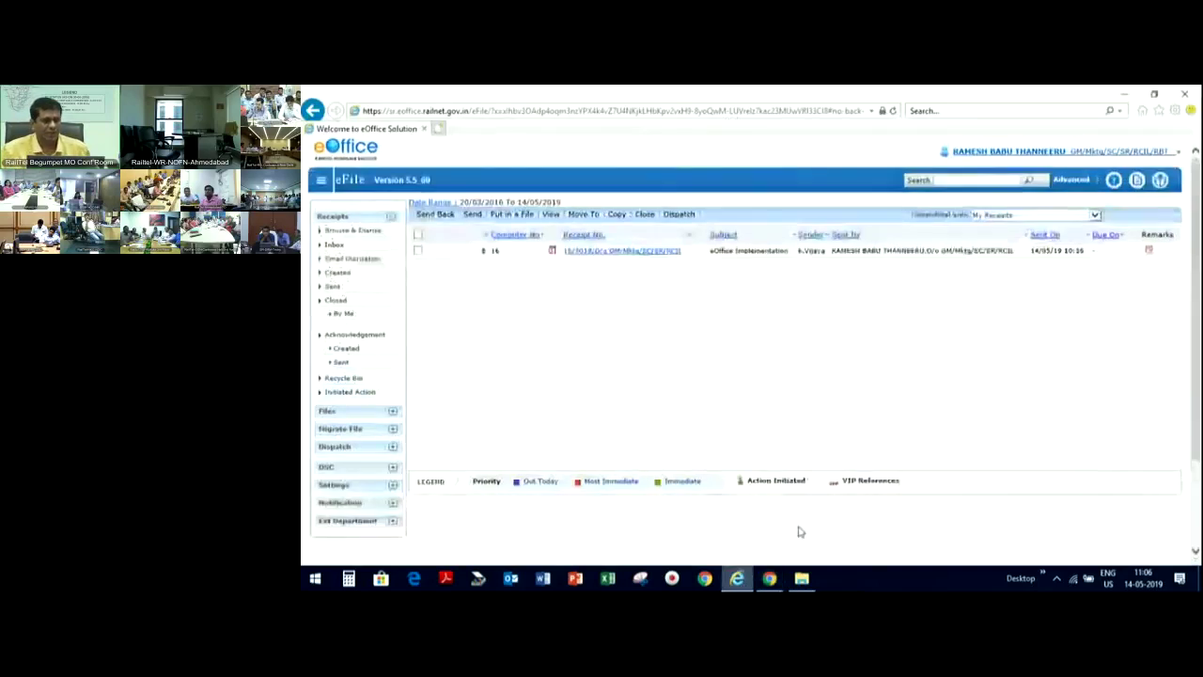
- Refresh the first officer's Receipts inbox and open returned receipt 22(1)/2019 with its not-approved remark
left_click(350, 218)
left_click(369, 219)
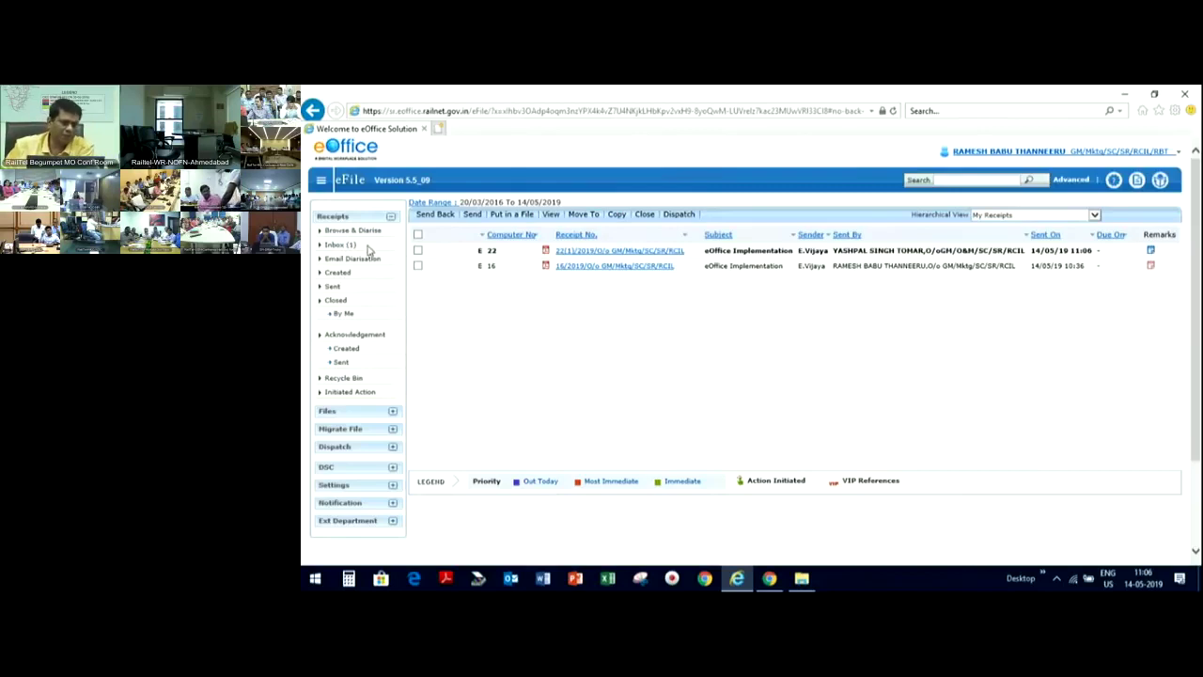
left_click(581, 251)
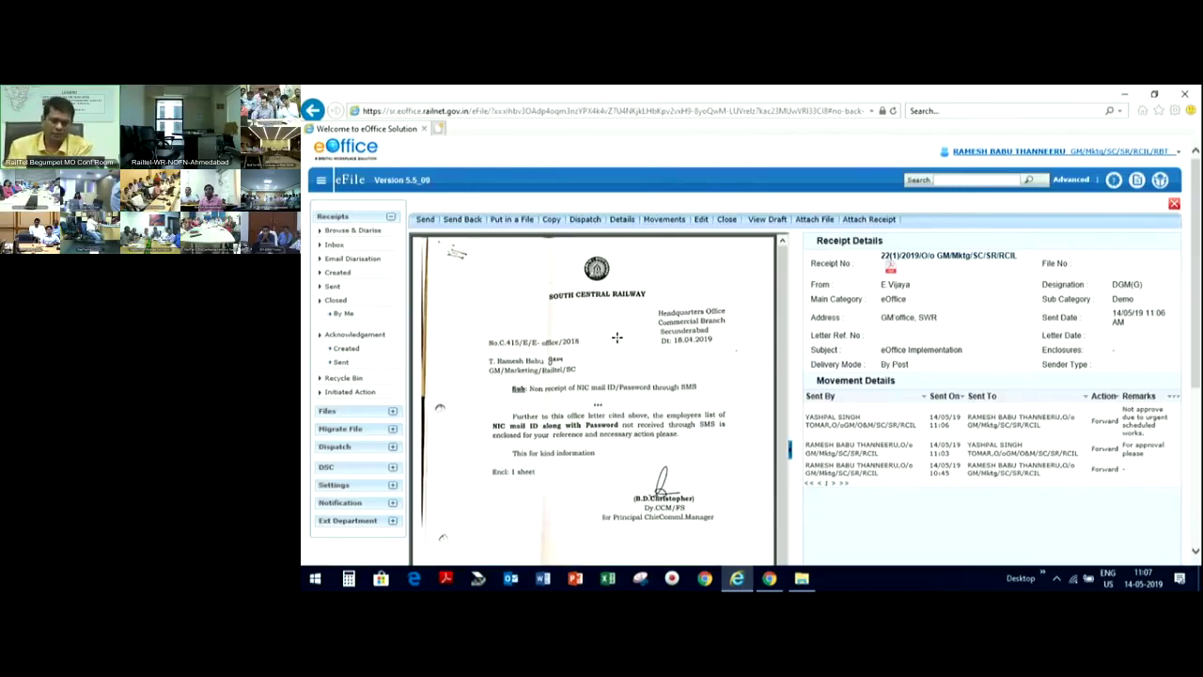
- Close receipt 22(1)/2019 with the closing remark 'Work done.', leaving only 16/2019 listed
mouse_move(726, 226)
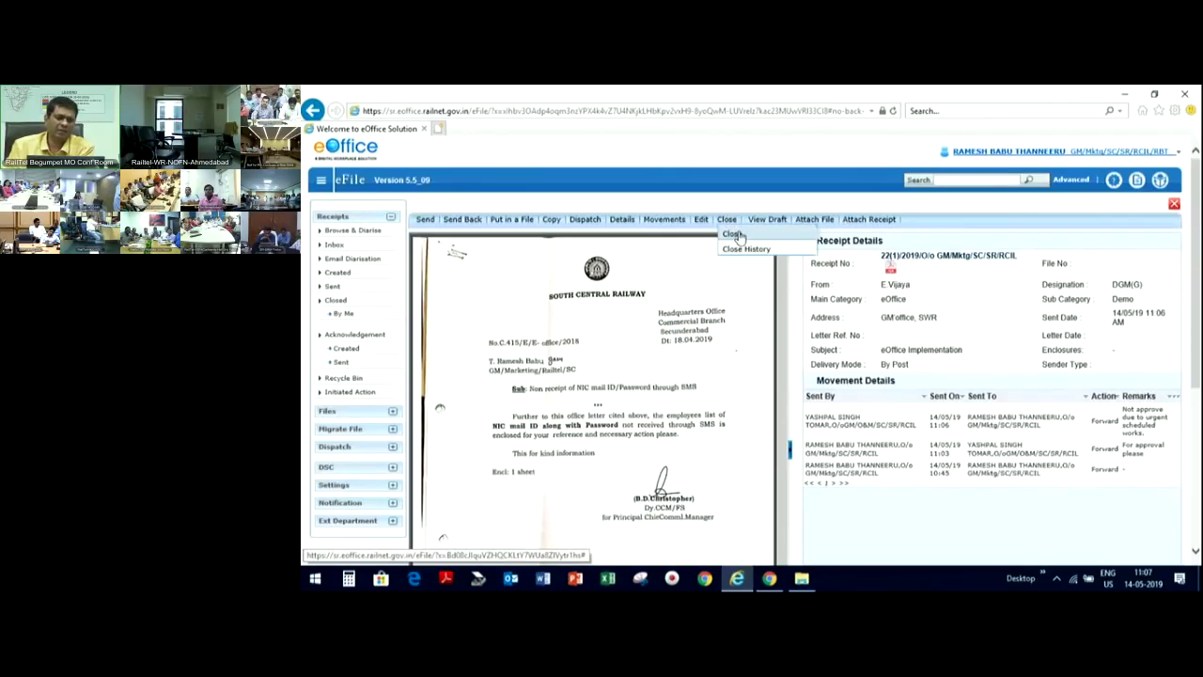
left_click(737, 236)
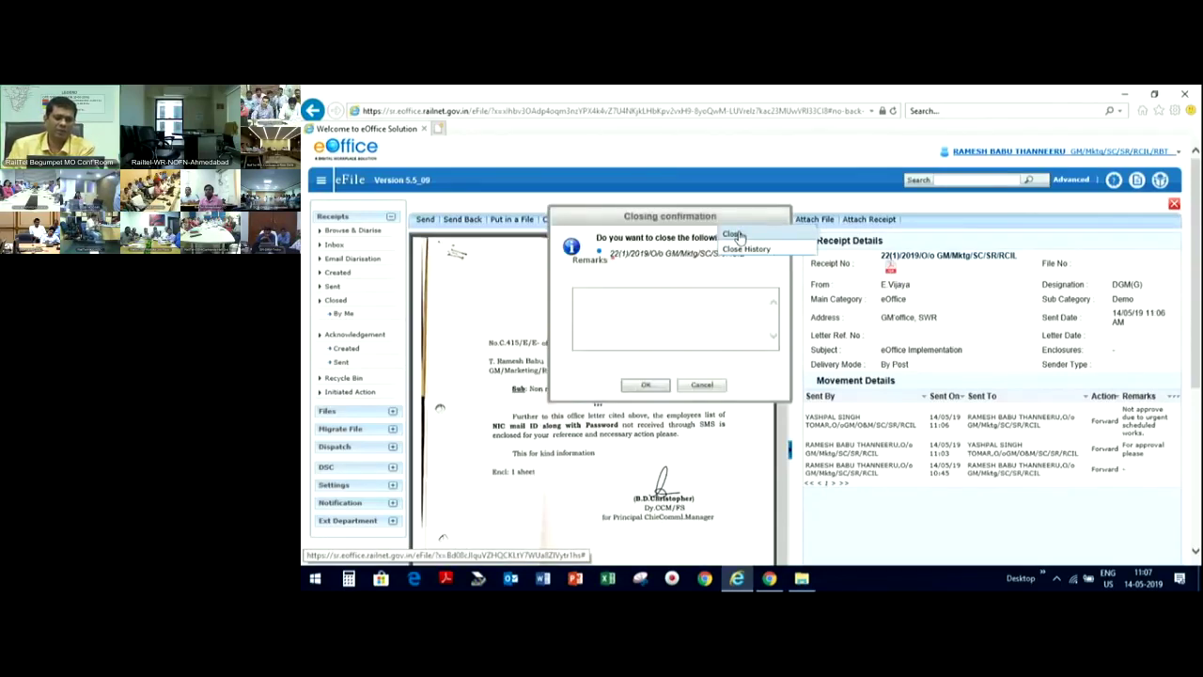
left_click(658, 315)
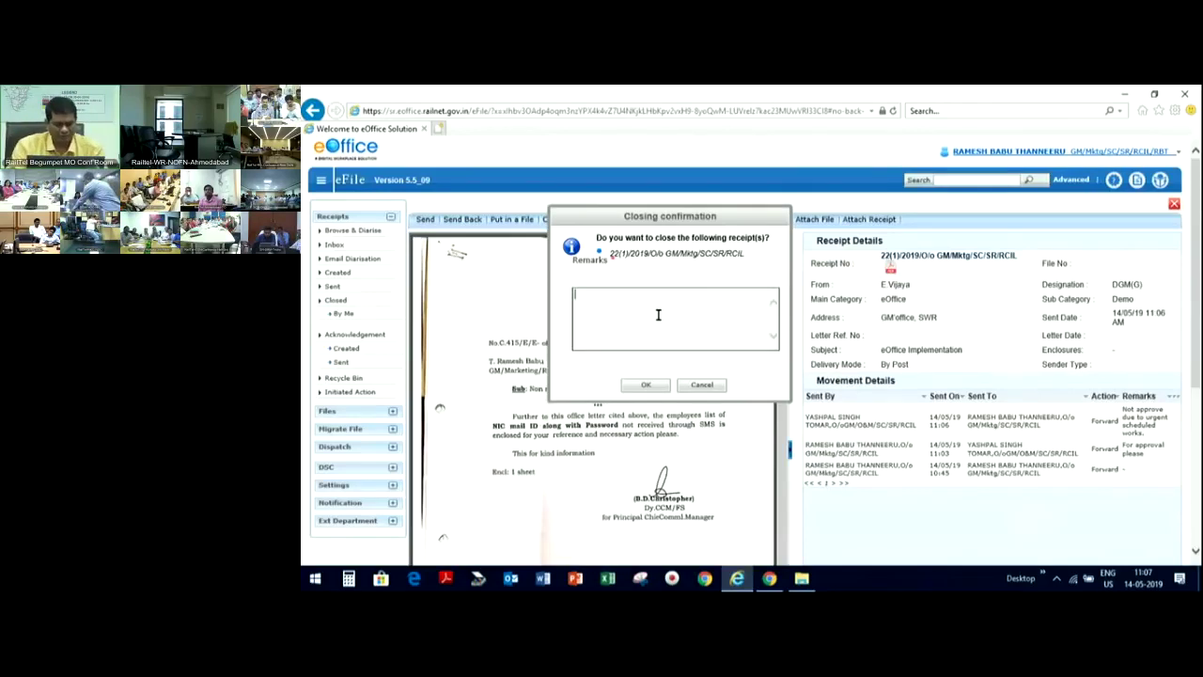
type("work do")
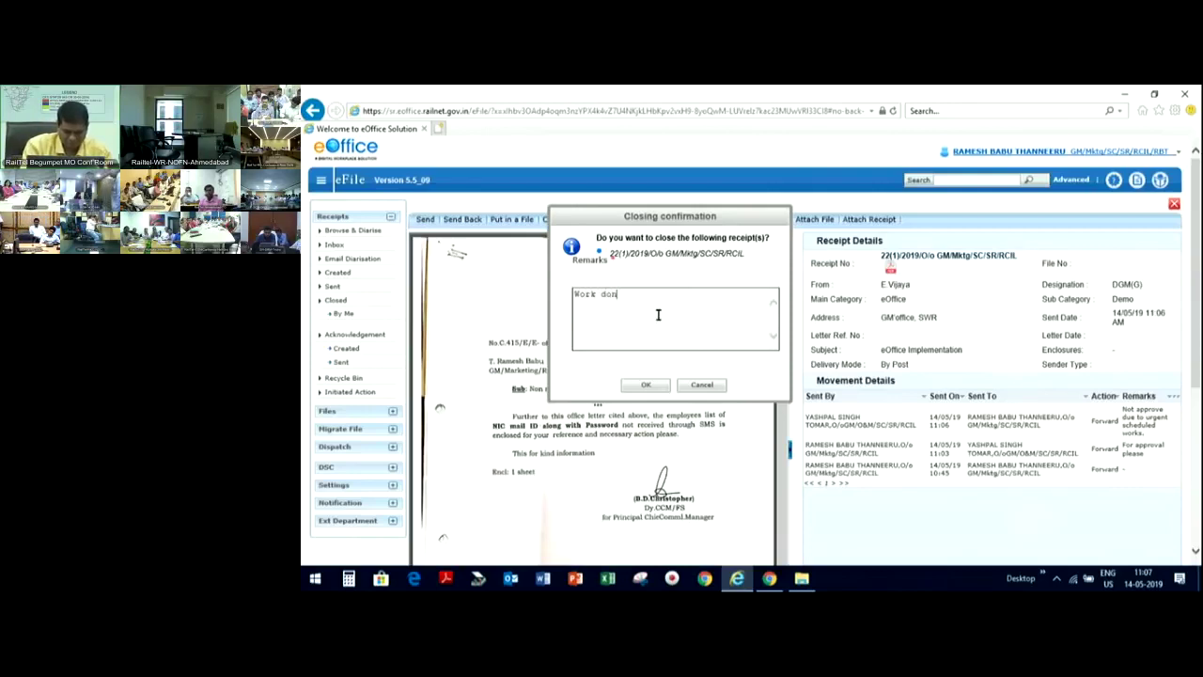
left_click(646, 387)
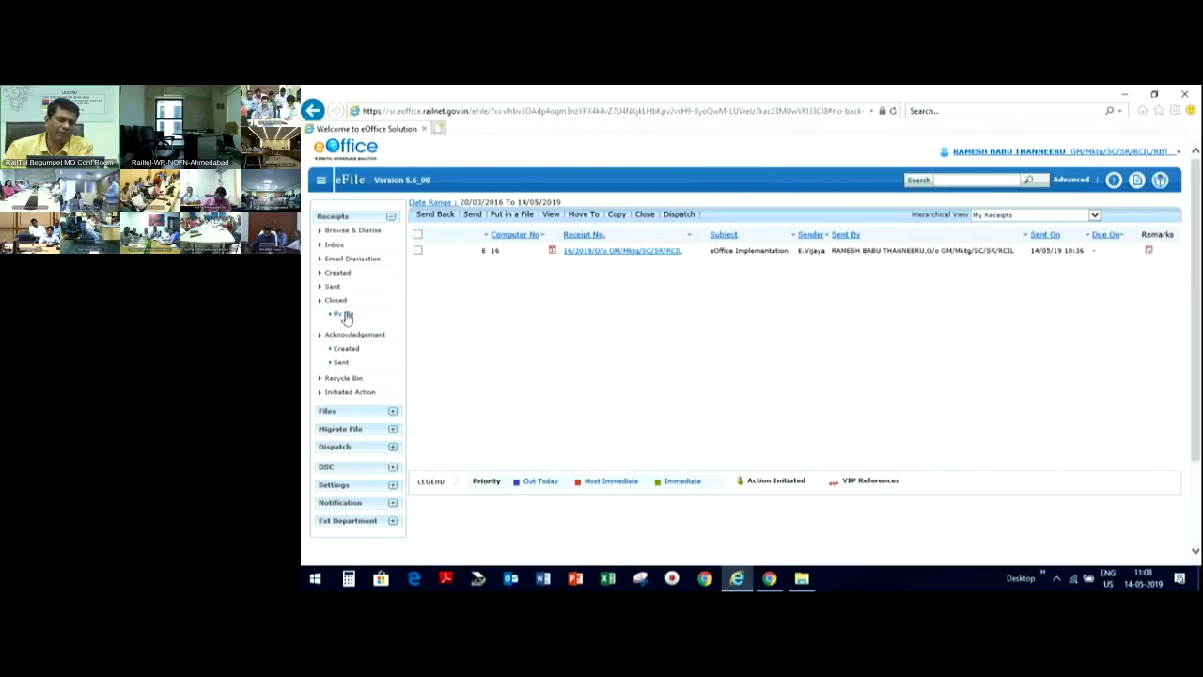
left_click(346, 316)
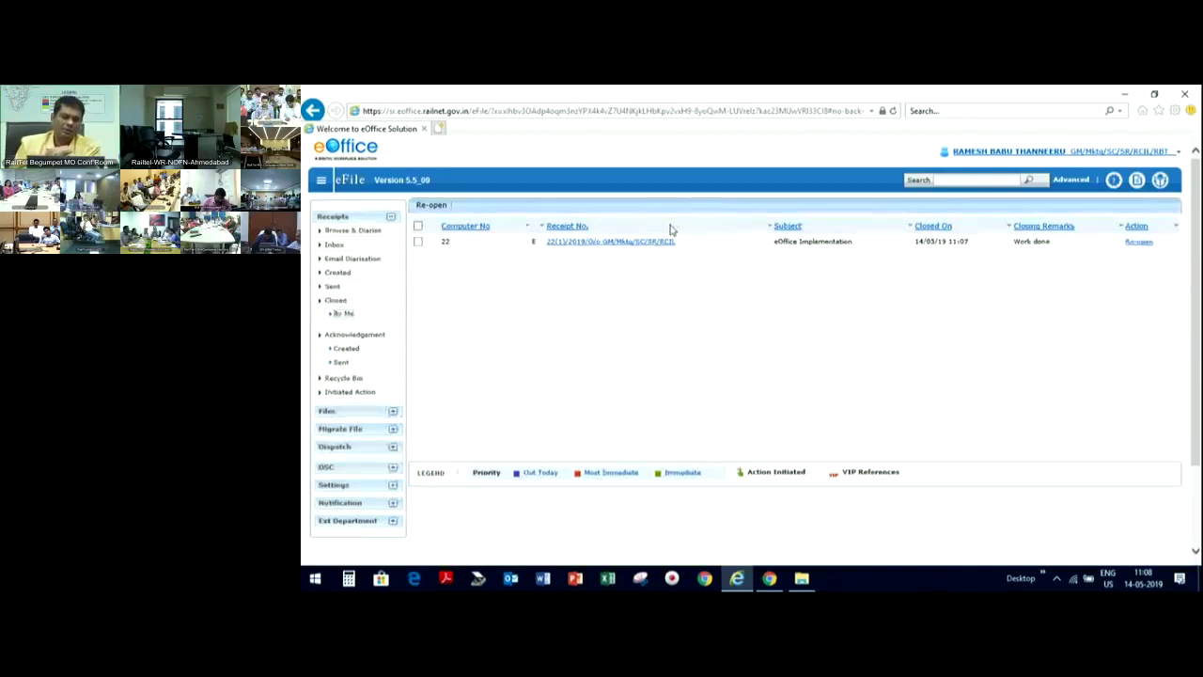
left_click(332, 246)
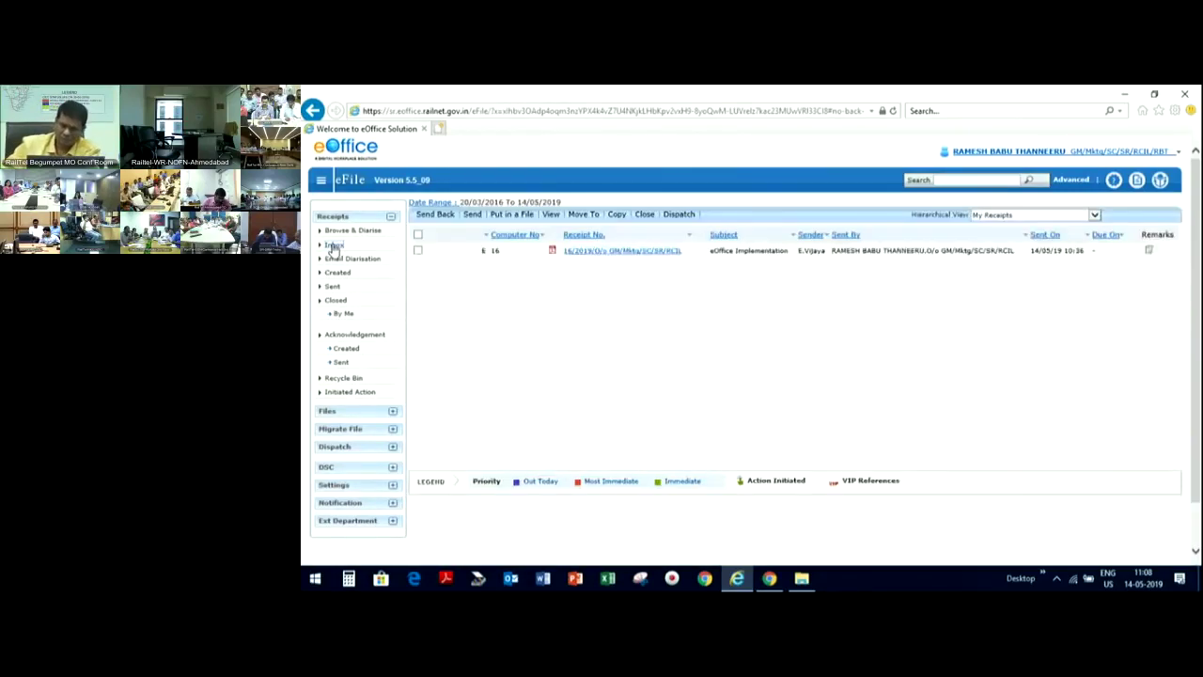
- Open receipt 16/2019 and view its South Western Railway letter and three movements
left_click(622, 256)
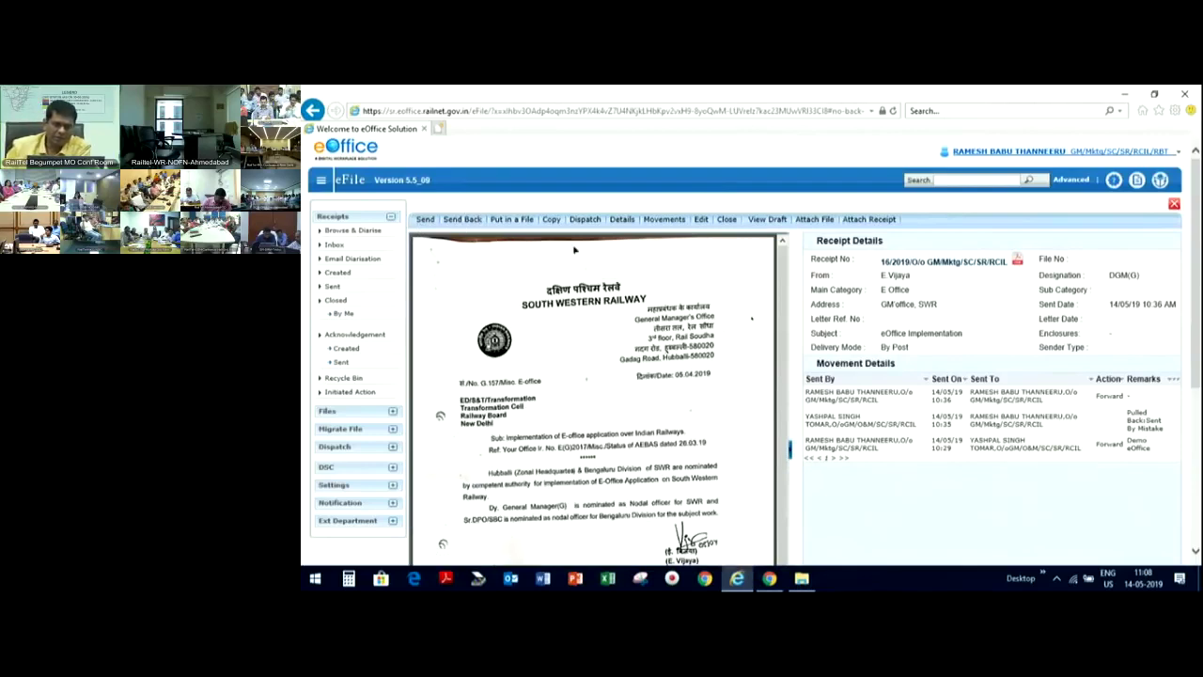
mouse_move(728, 221)
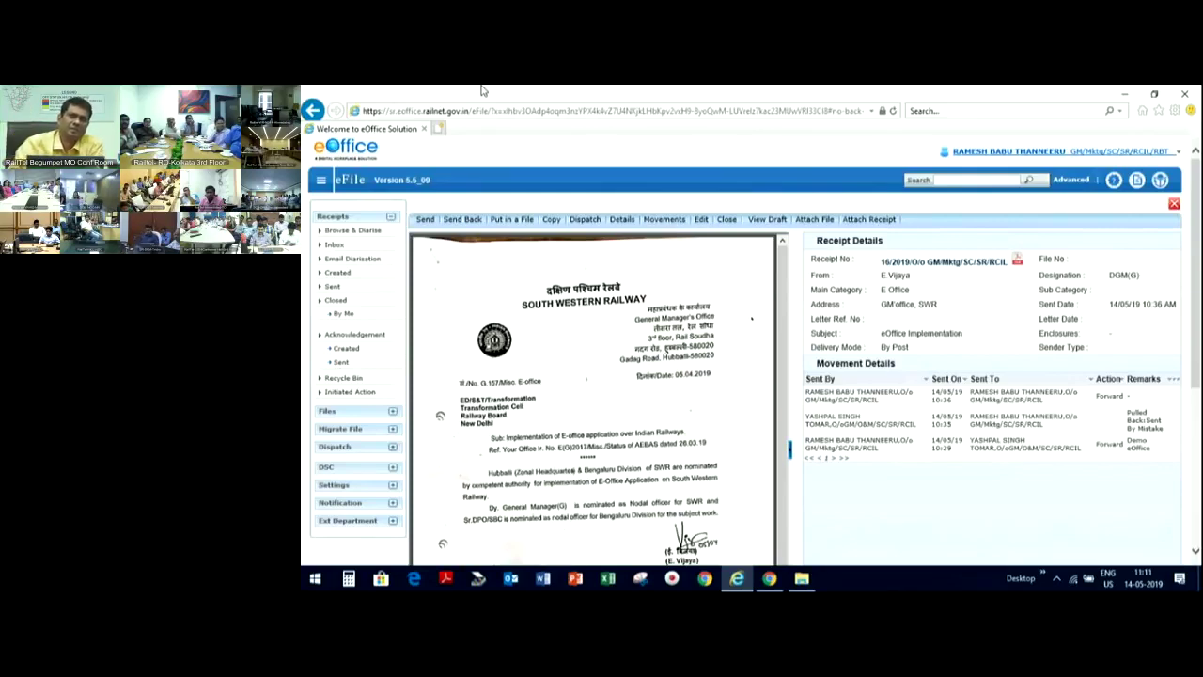
left_click(664, 225)
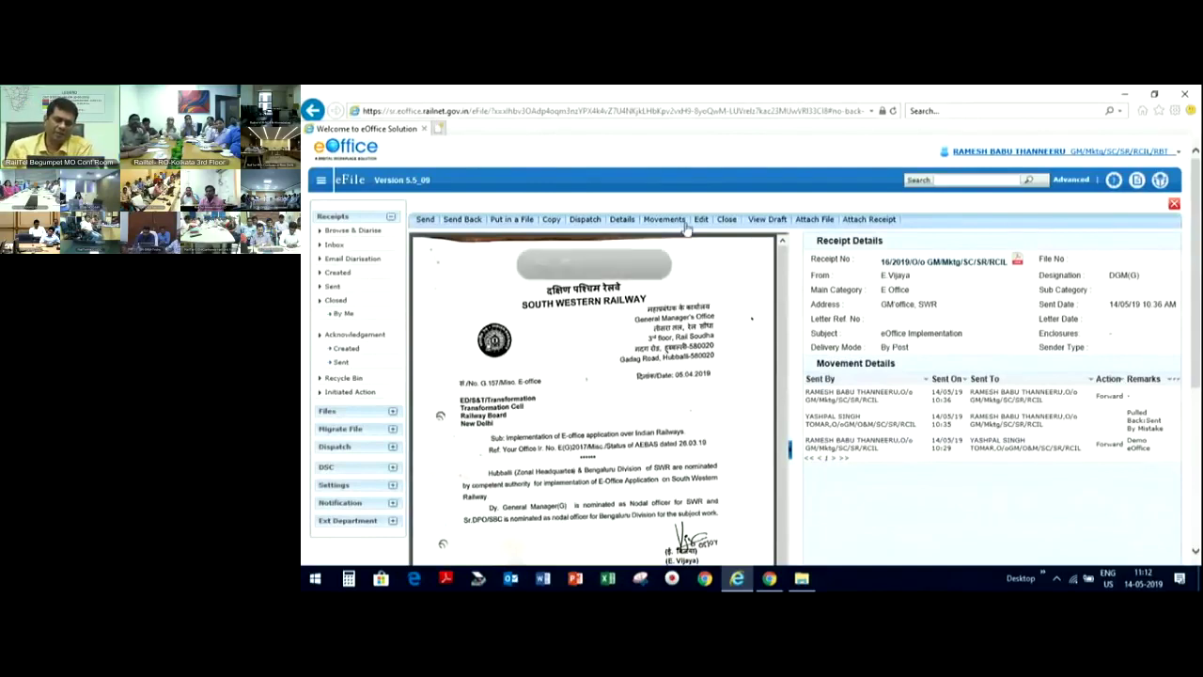
- Review receipt 16/2019's details, showing no dispatch history, attached files or attached receipts
left_click(627, 221)
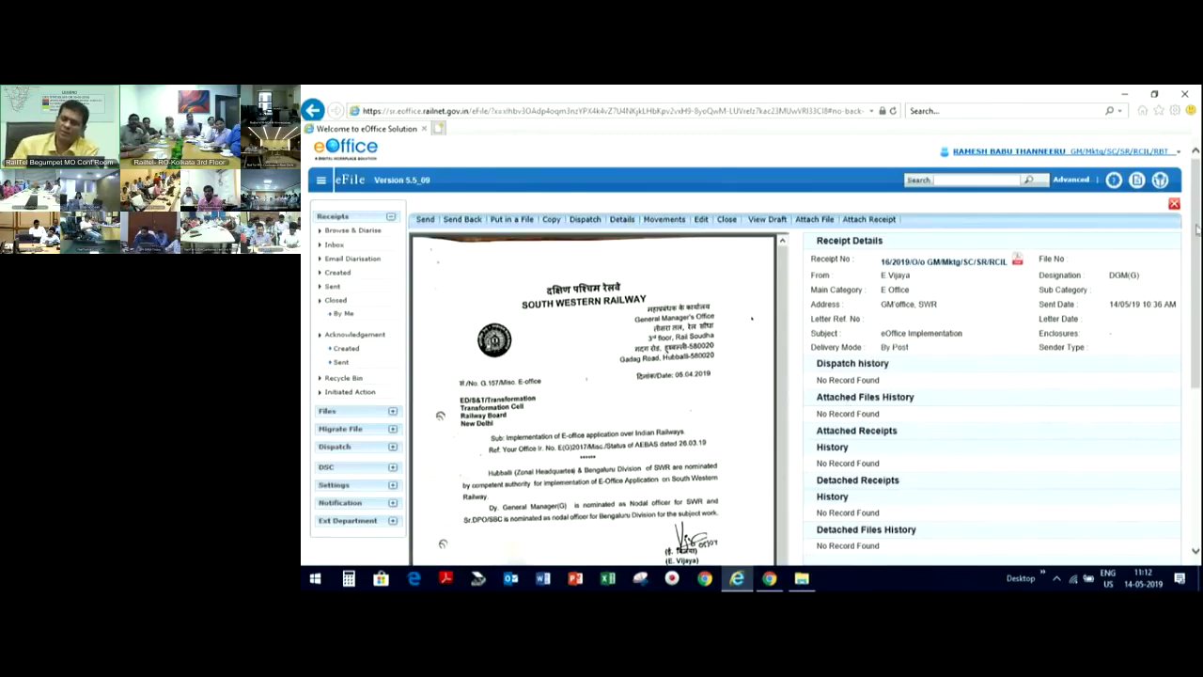
scroll(967, 275, "down", 2)
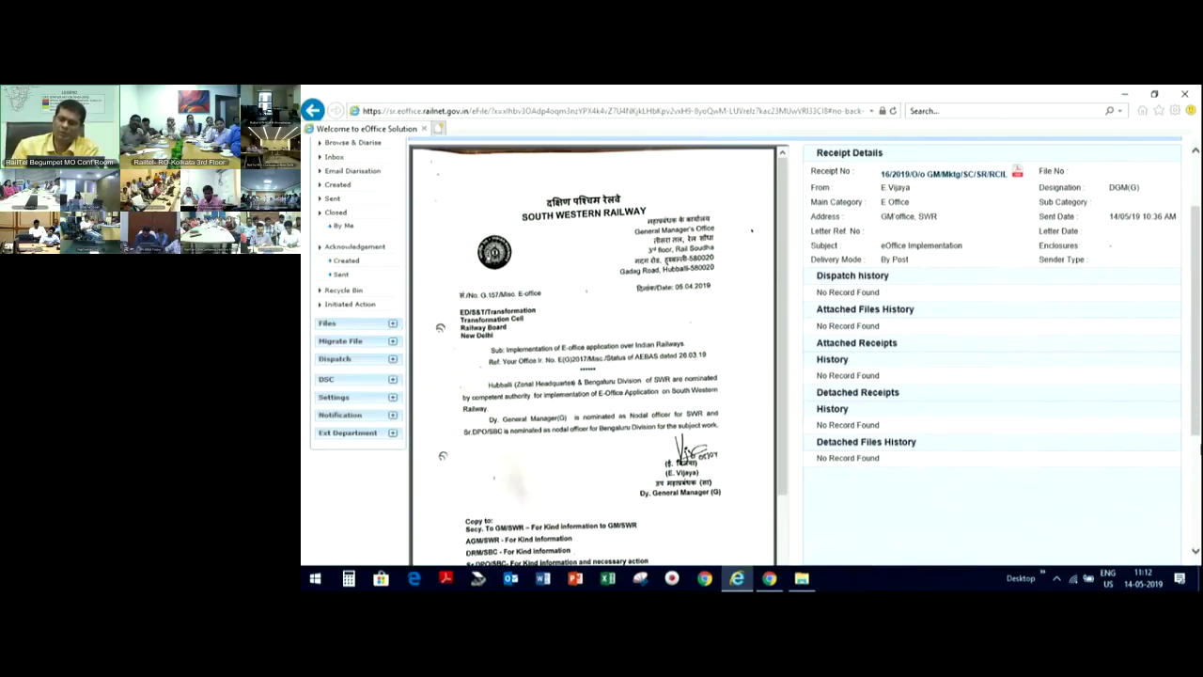
scroll(1198, 376, "up", 2)
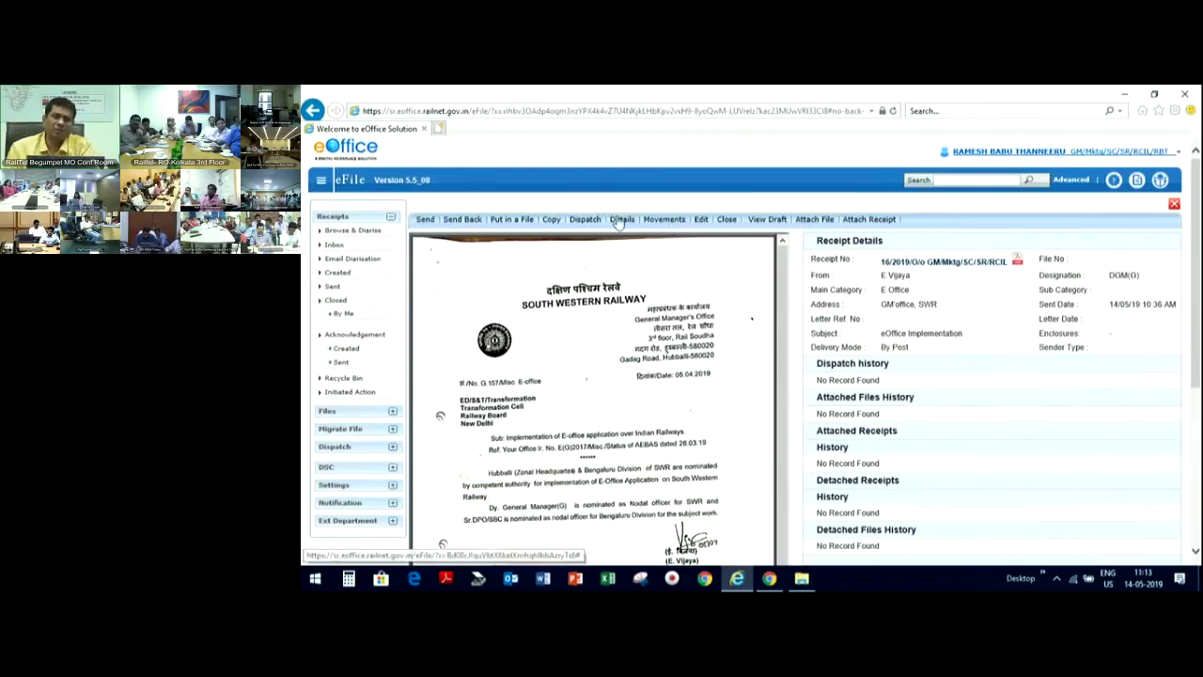
left_click(619, 221)
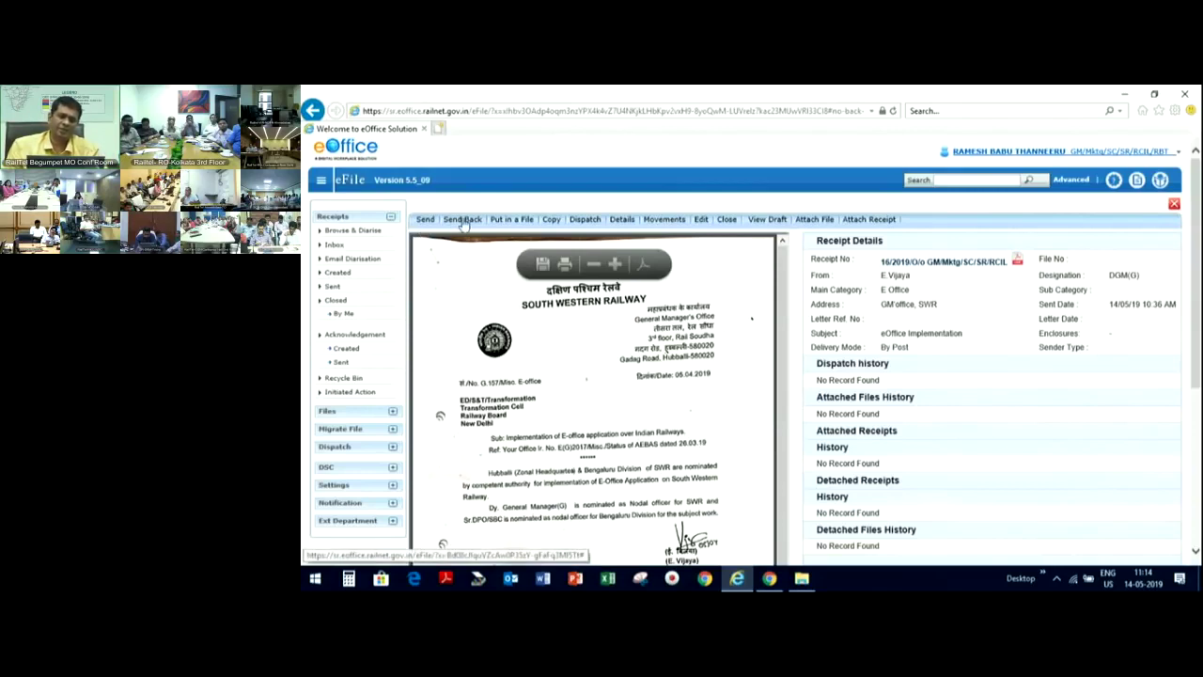
- Start a reply draft for 16/2019, subject eOffice Implementation, with Ministry of Railway recipient details
left_click(583, 220)
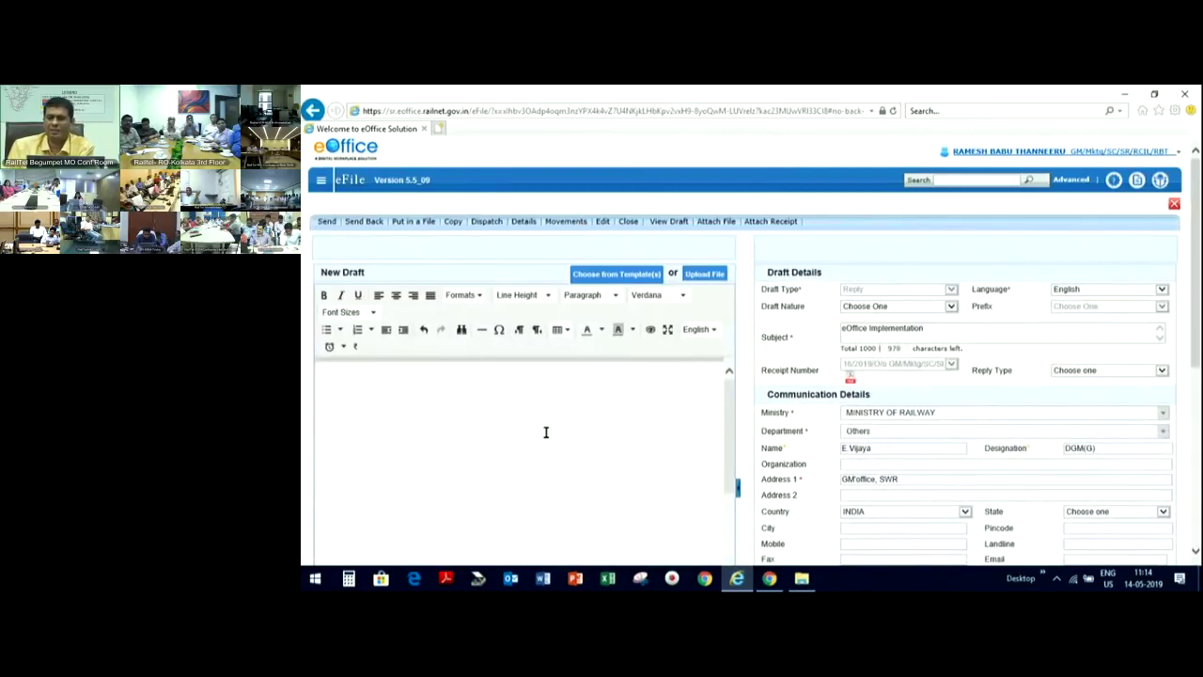
left_click_drag(1197, 235, 1196, 316)
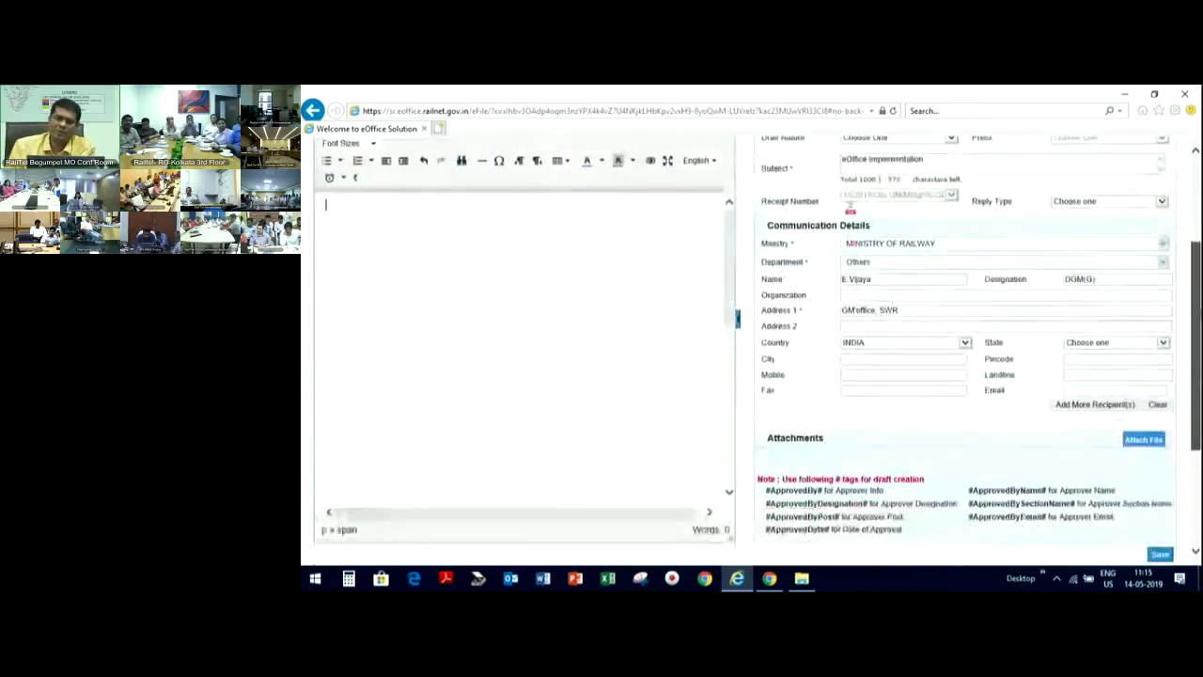
scroll(743, 338, "up", 3)
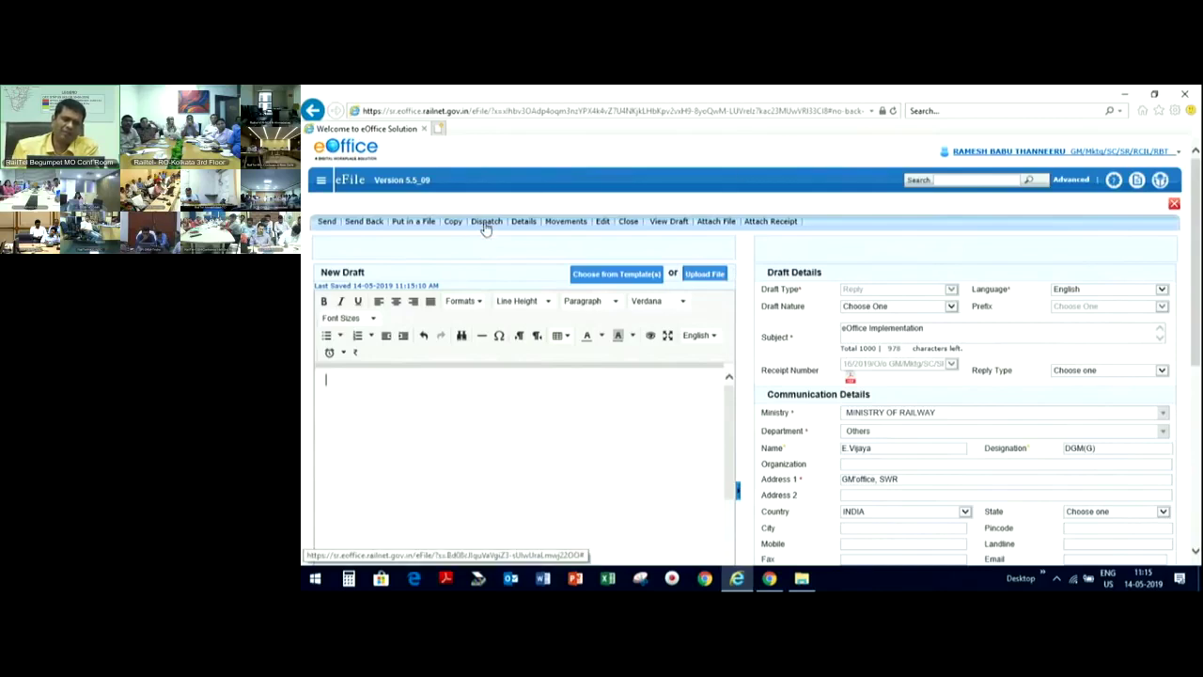
- Leave the draft and reopen the 16/2019 eOffice Implementation receipt from the Receipts Inbox
left_click(321, 181)
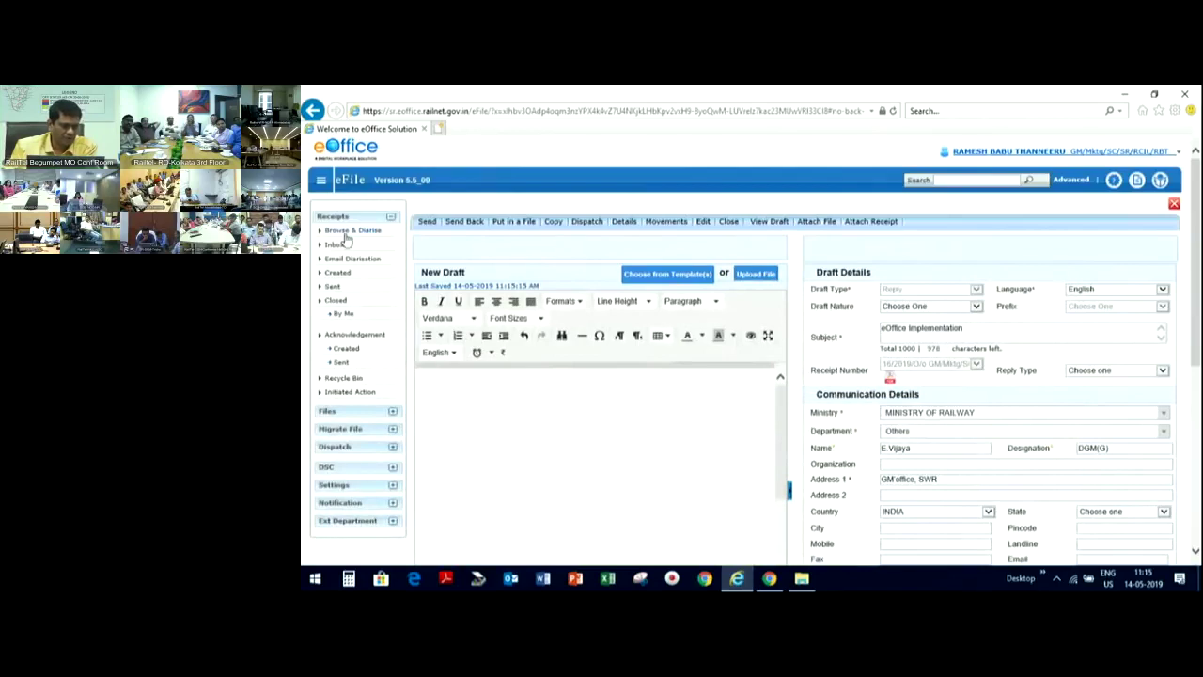
left_click(334, 245)
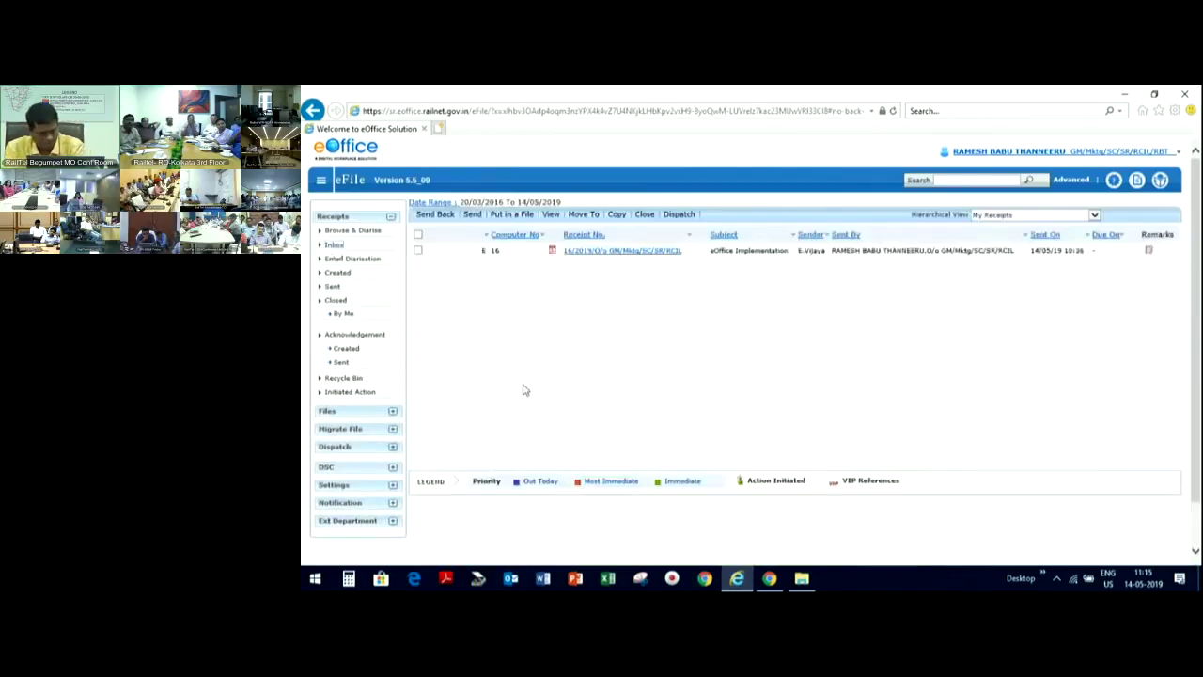
left_click(644, 254)
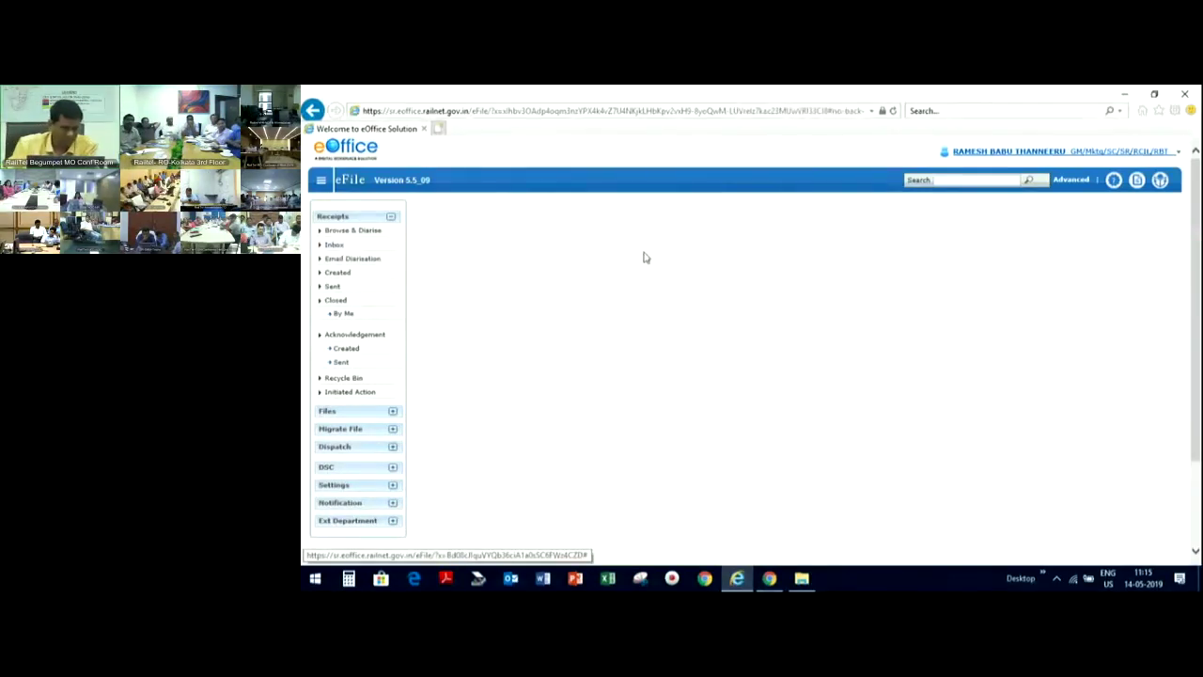
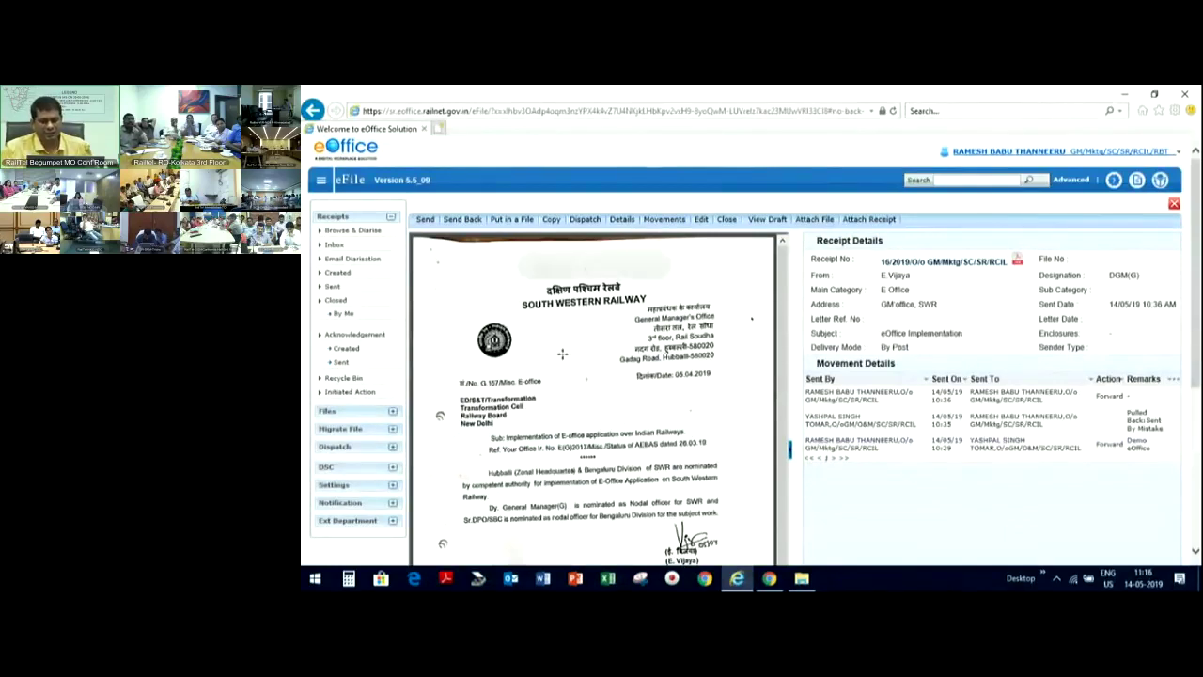
- Start filing the South Western Railway receipt and reveal the Create File options in the 2019 file search
mouse_move(611, 393)
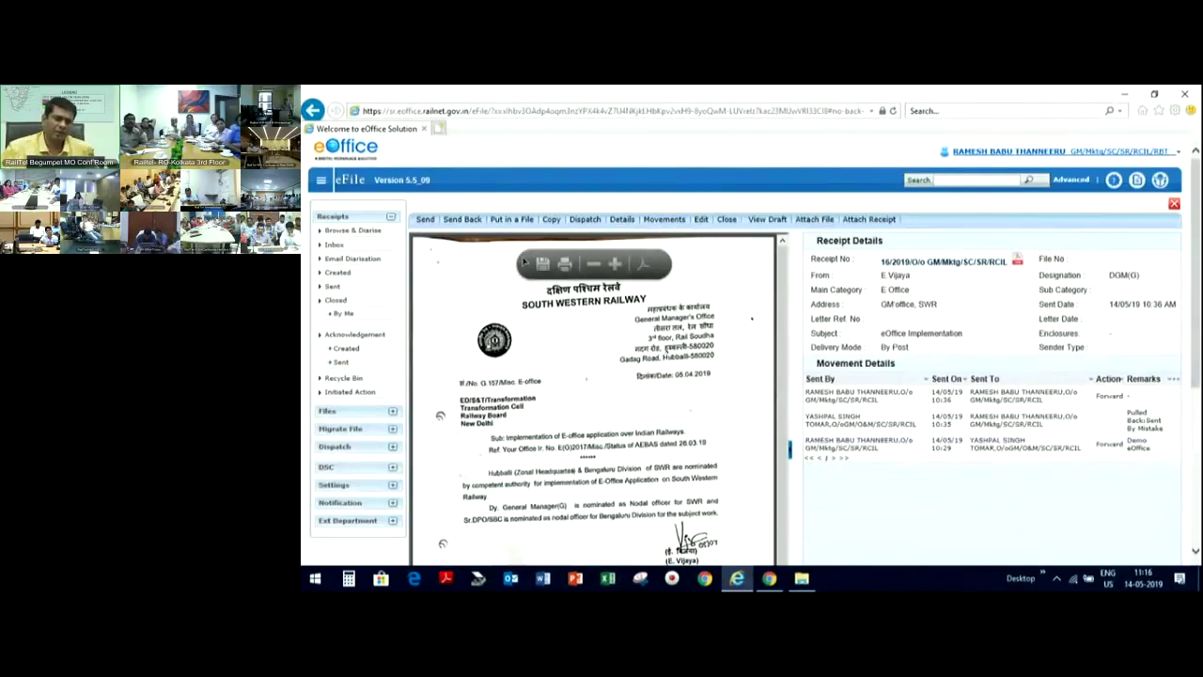
left_click(519, 220)
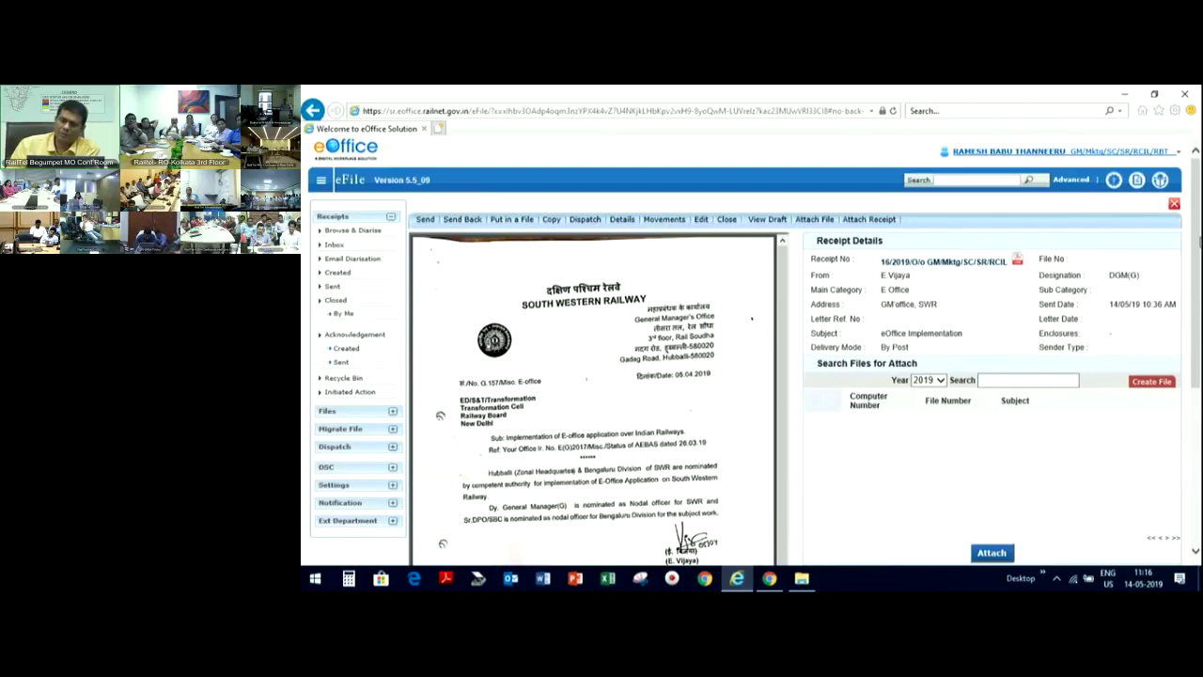
scroll(754, 350, "down", 3)
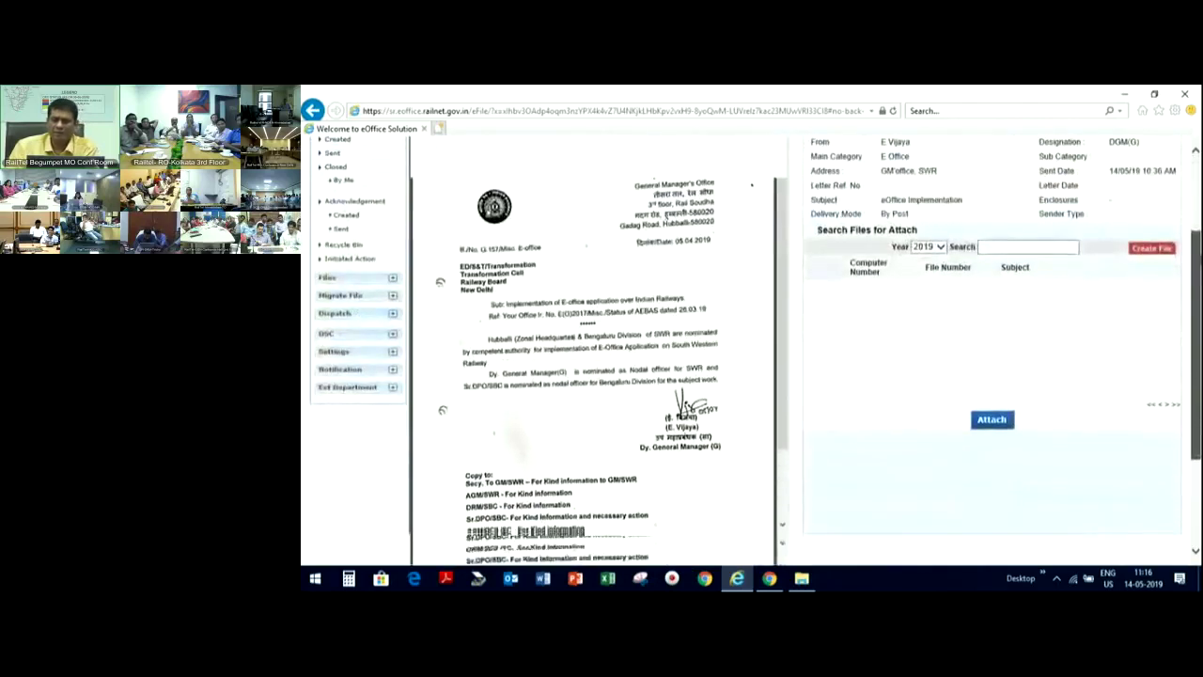
scroll(621, 348, "up", 2)
scroll(620, 348, "down", 1)
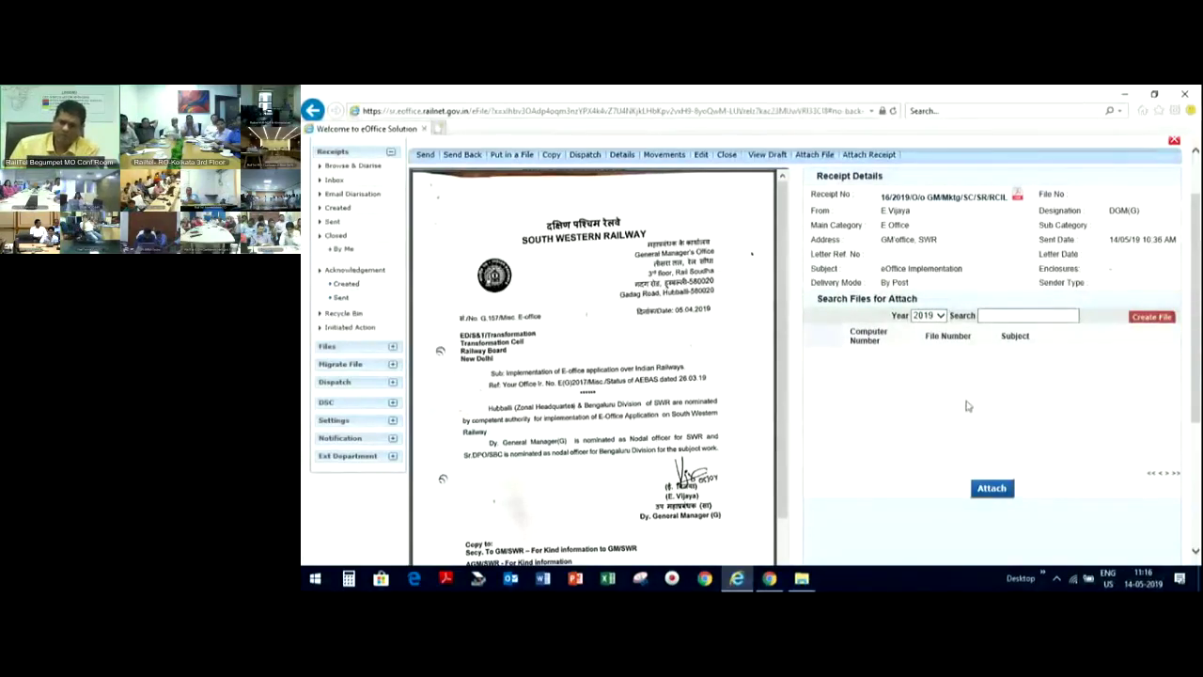
left_click(1149, 319)
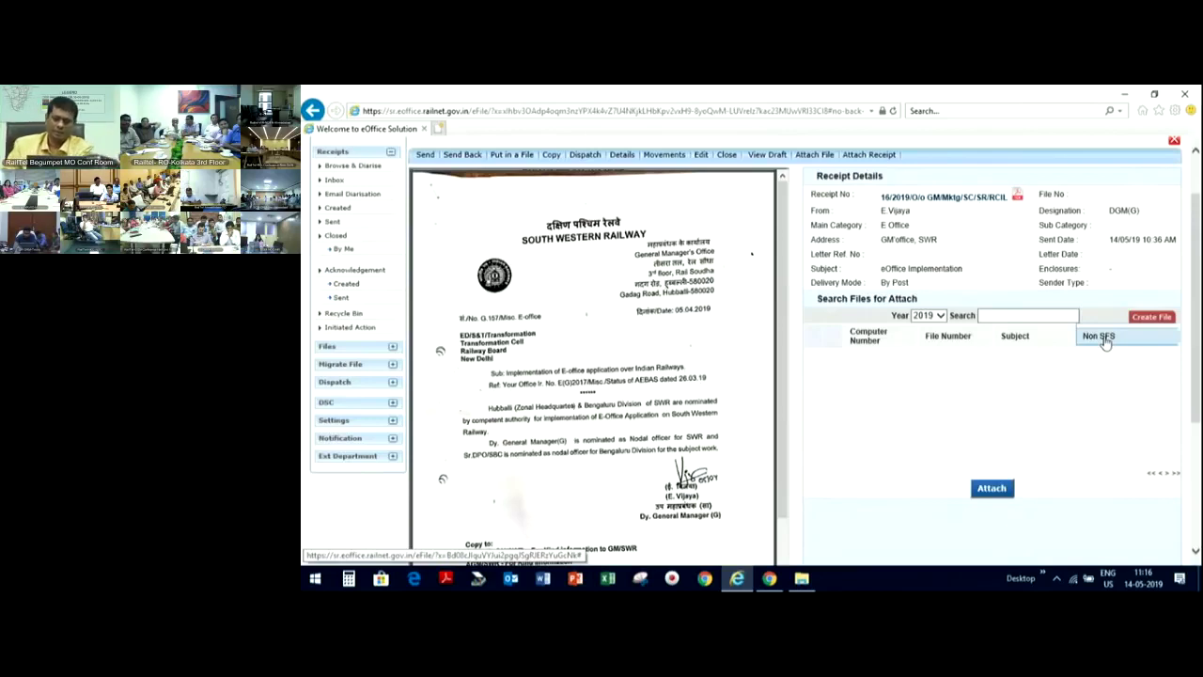
- Create a Non SFS electronic file and move its form beside the receipt
left_click(1105, 340)
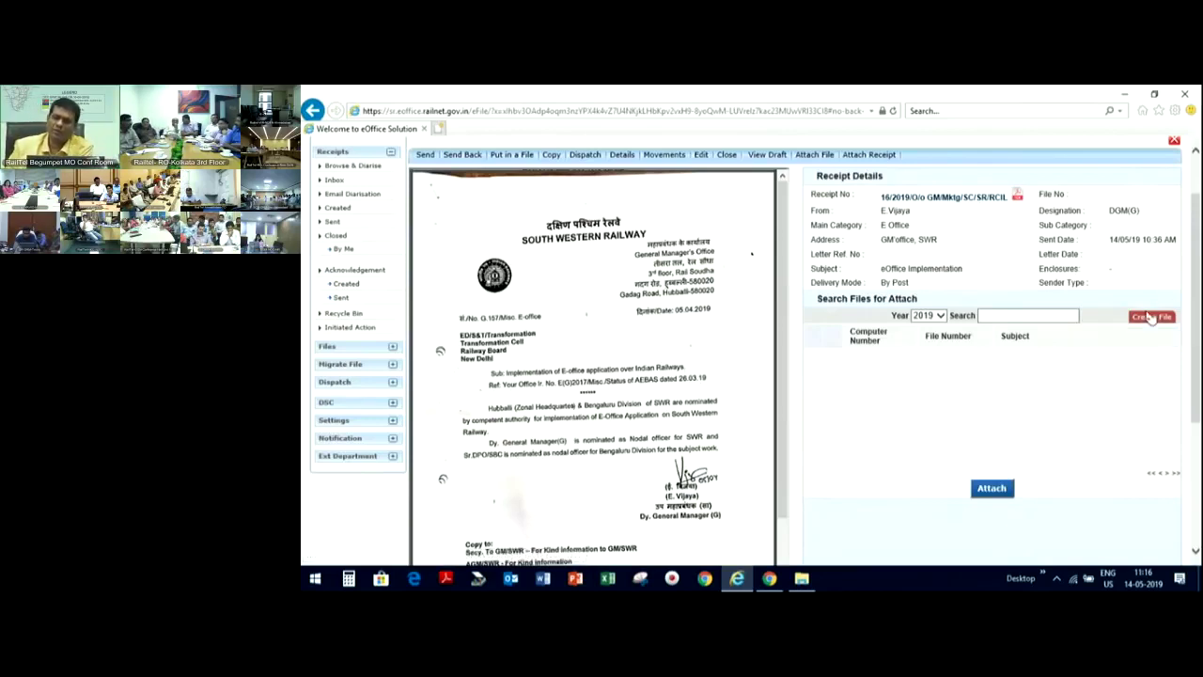
mouse_move(1151, 320)
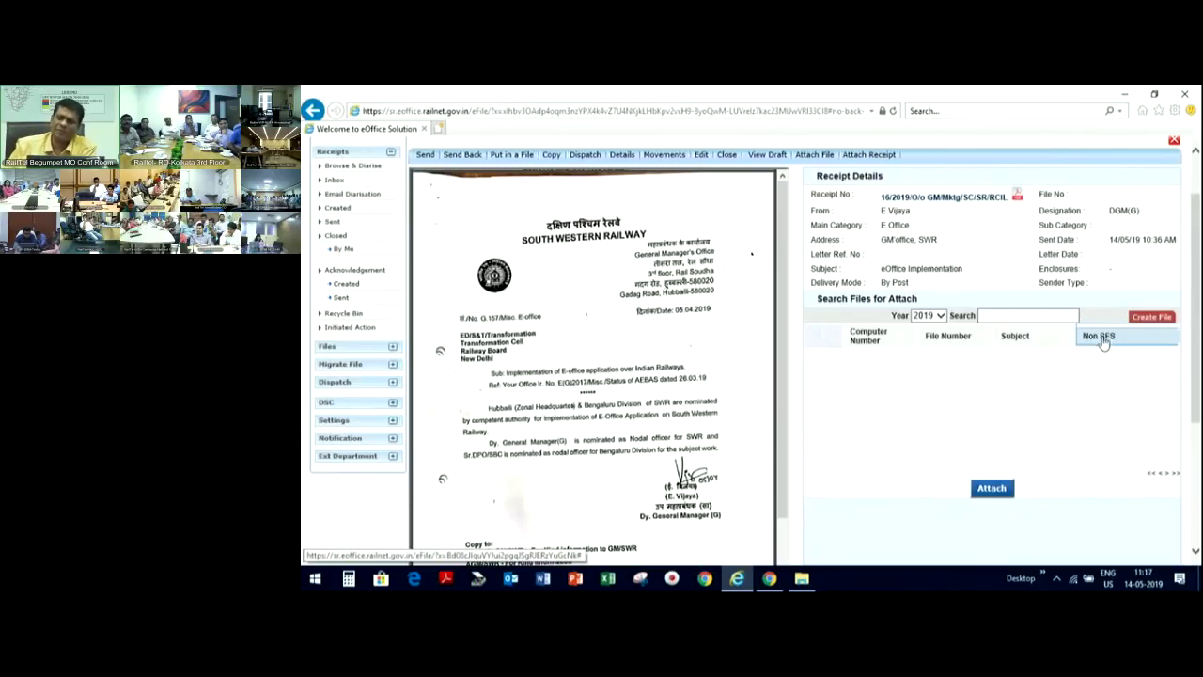
left_click(1103, 339)
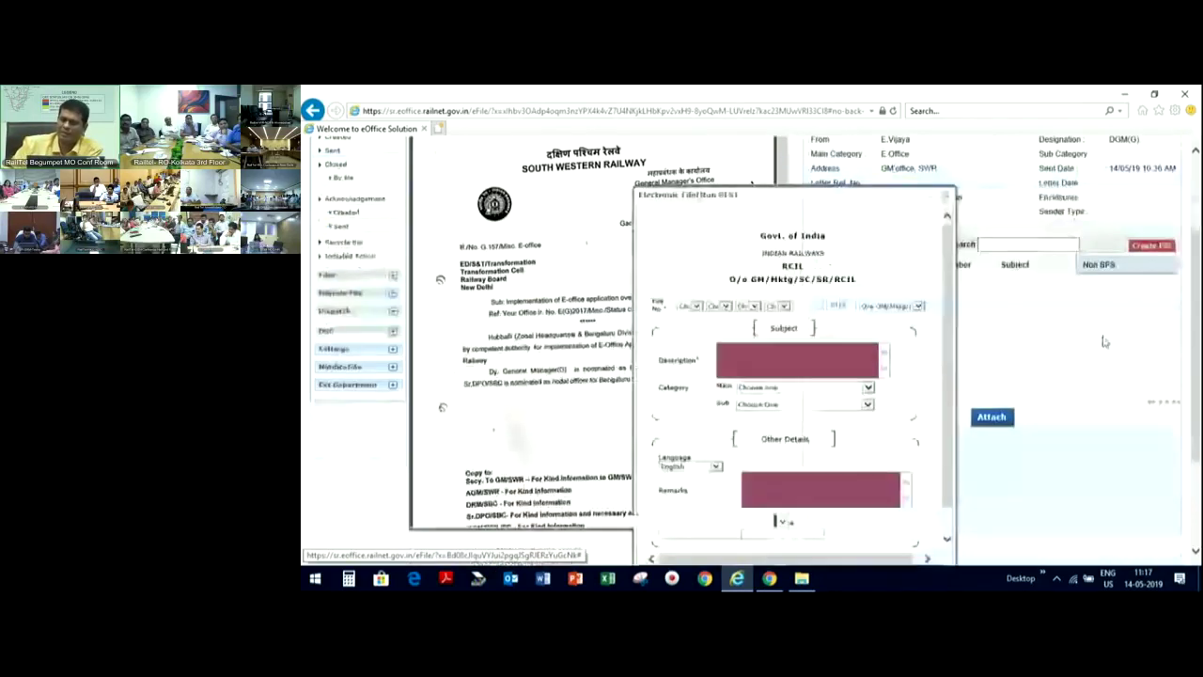
left_click_drag(837, 201, 841, 175)
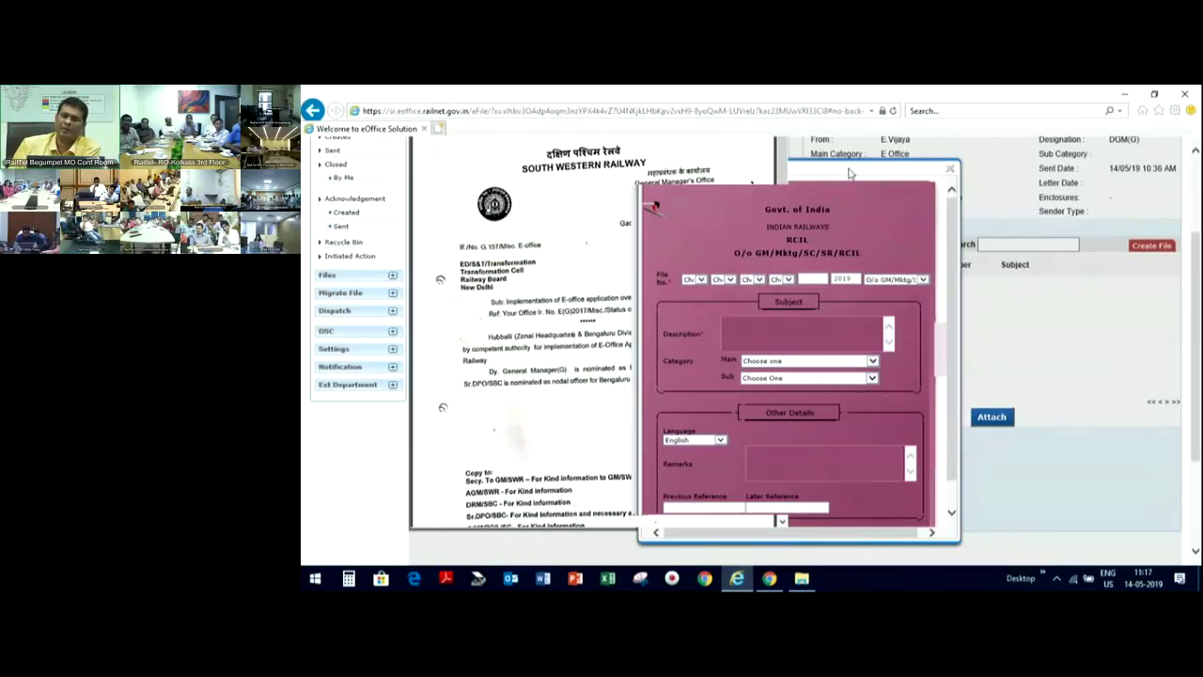
left_click_drag(851, 175, 991, 166)
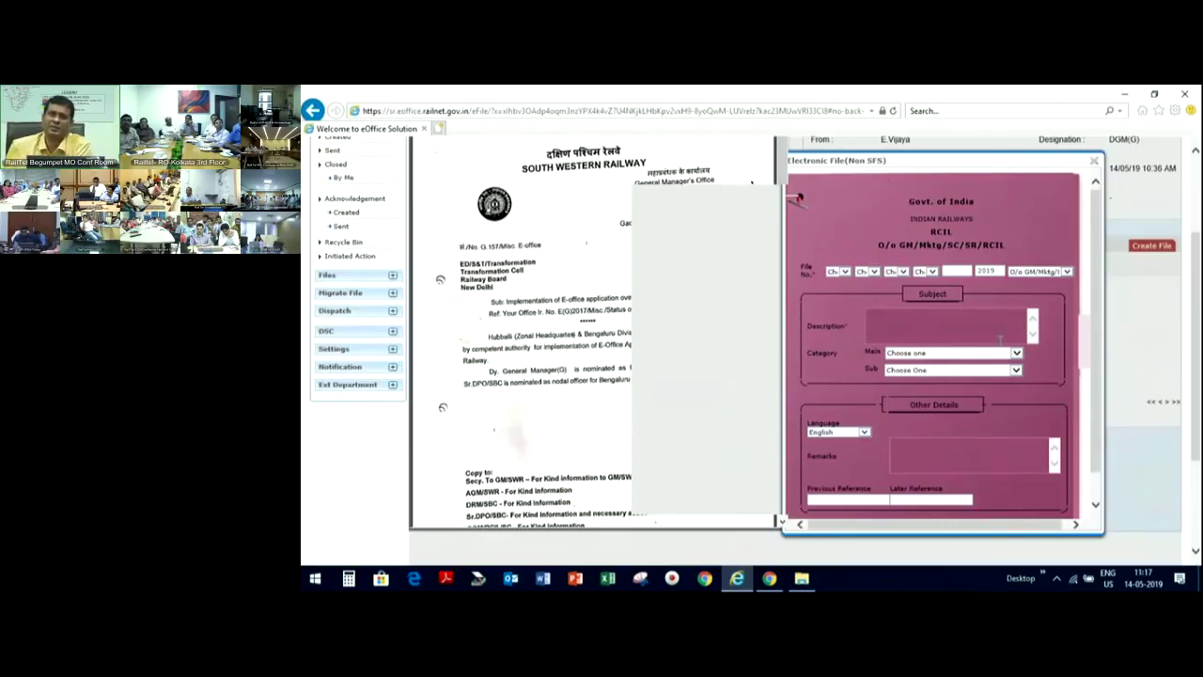
- Select 'RCILSR - RCILSR' as the first File No. code, giving the RC prefix
left_click(844, 271)
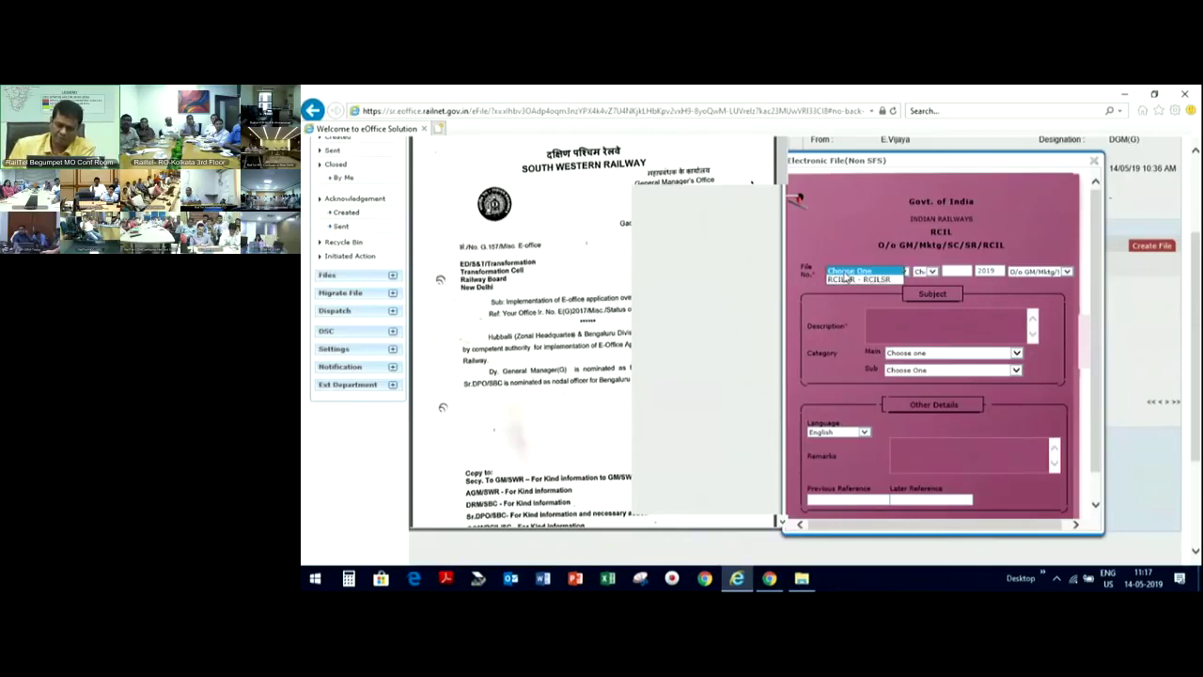
left_click(861, 280)
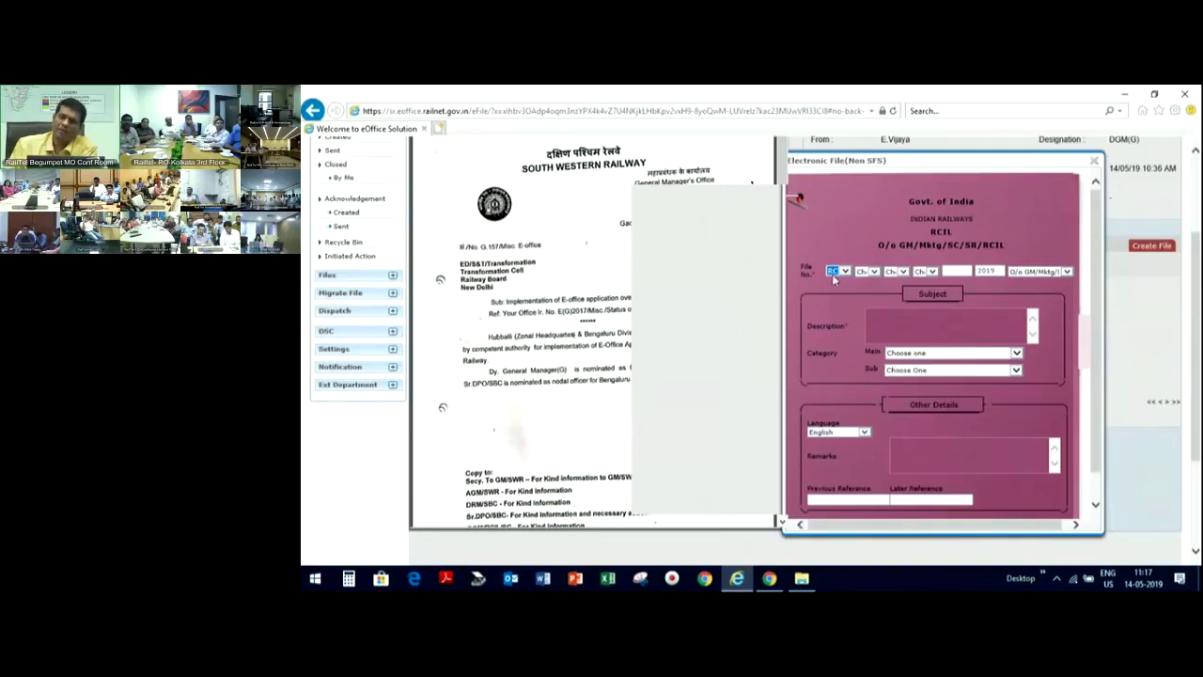
left_click(846, 272)
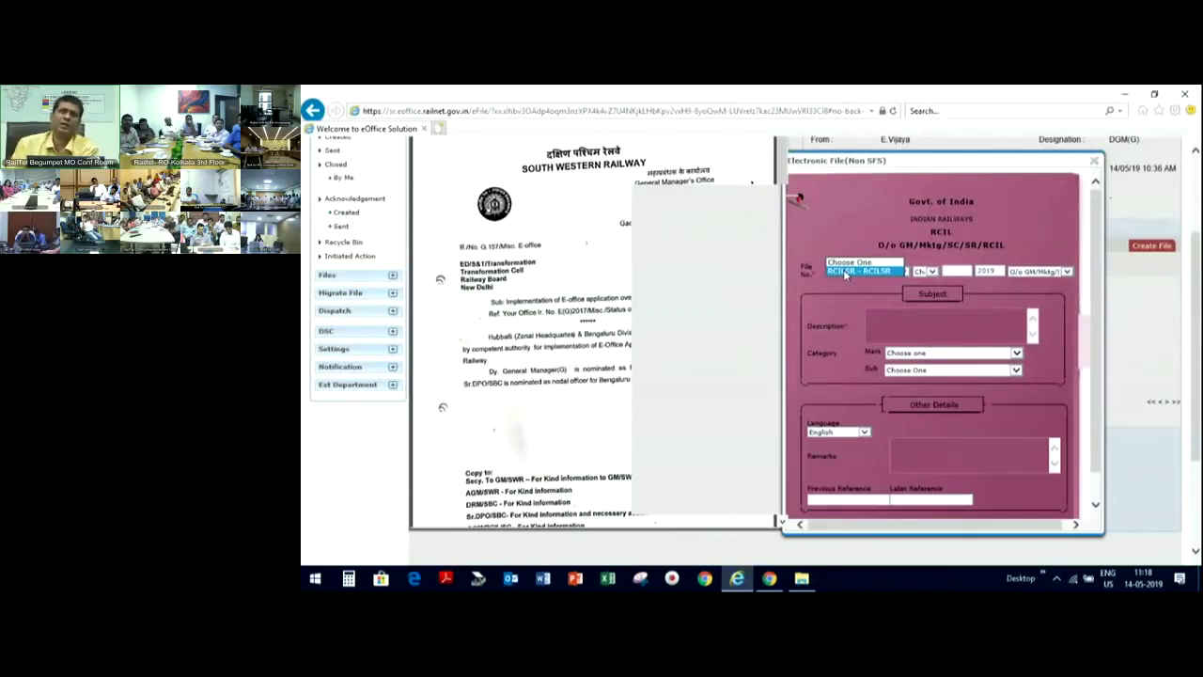
left_click(843, 271)
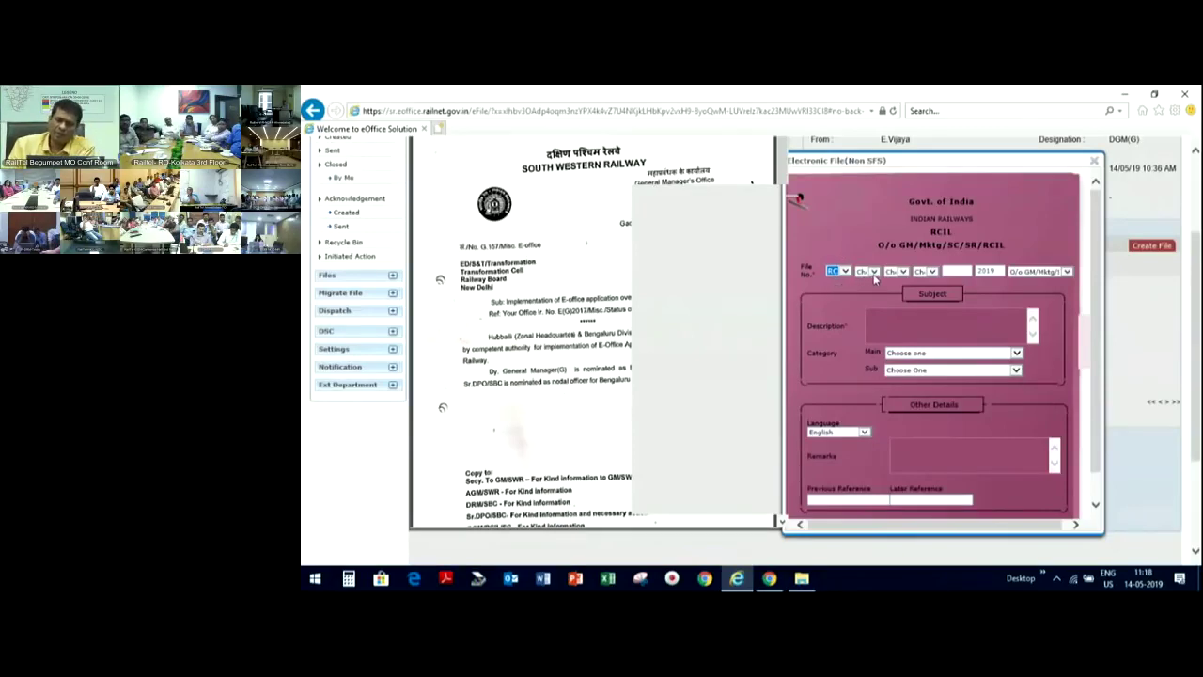
left_click(874, 272)
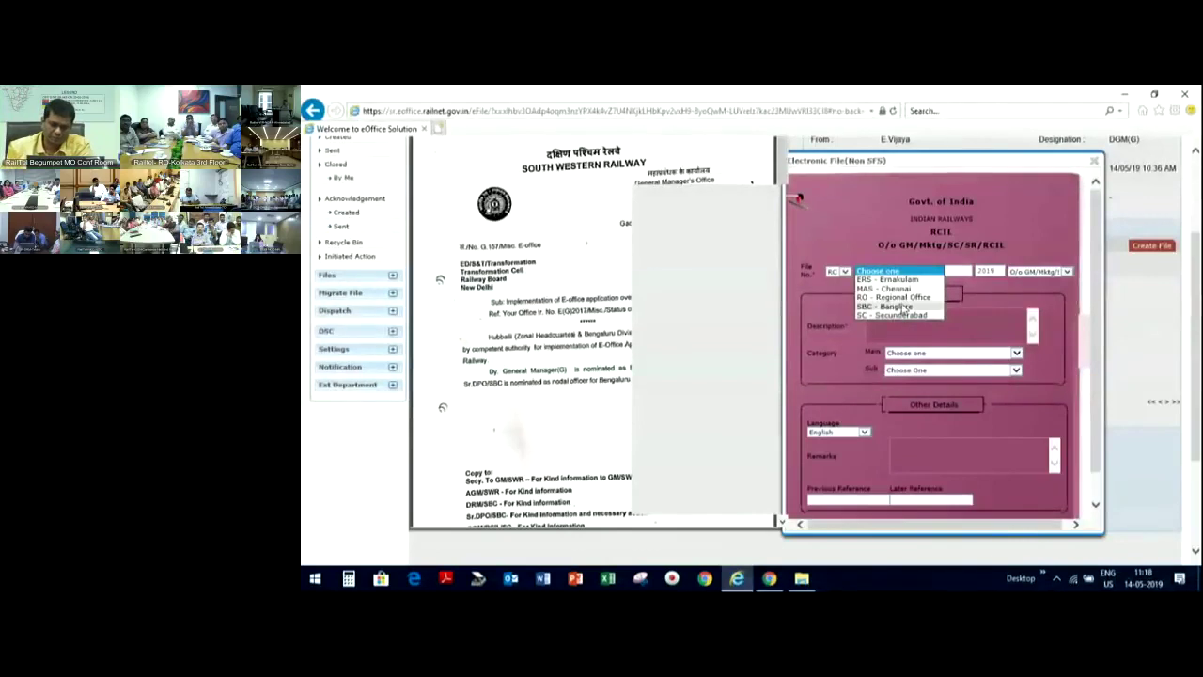
- Choose 'SC' as the second File No. code and 'MKTG - Marketing' as the third
left_click(912, 319)
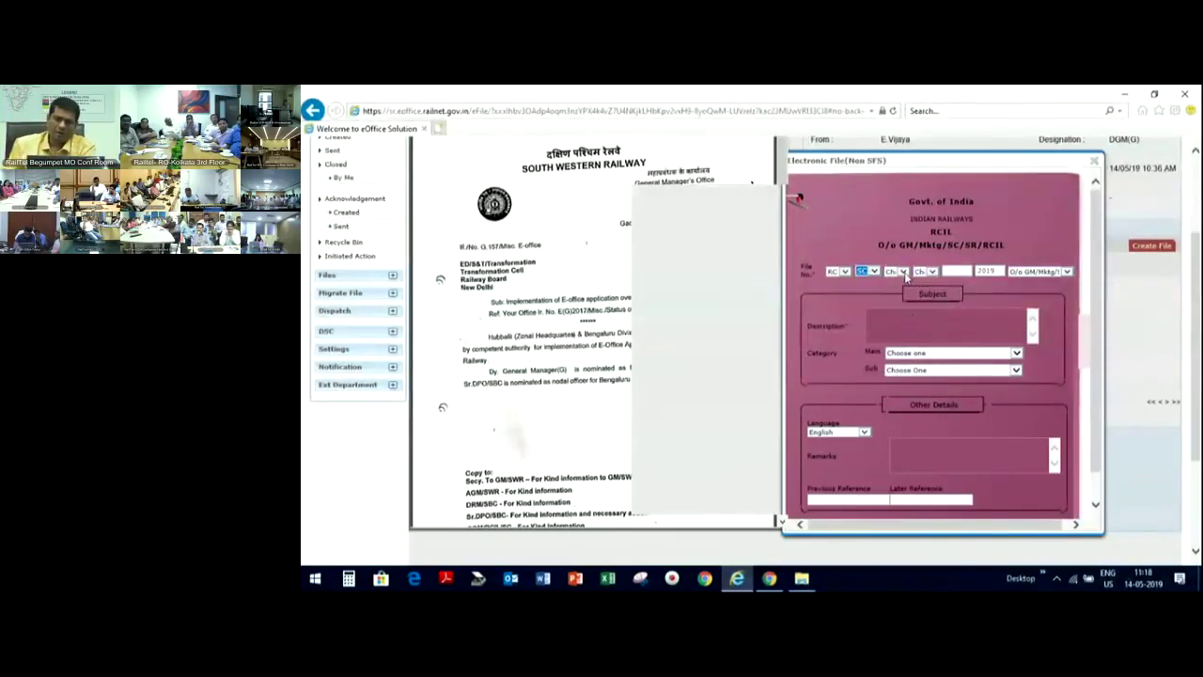
left_click(901, 272)
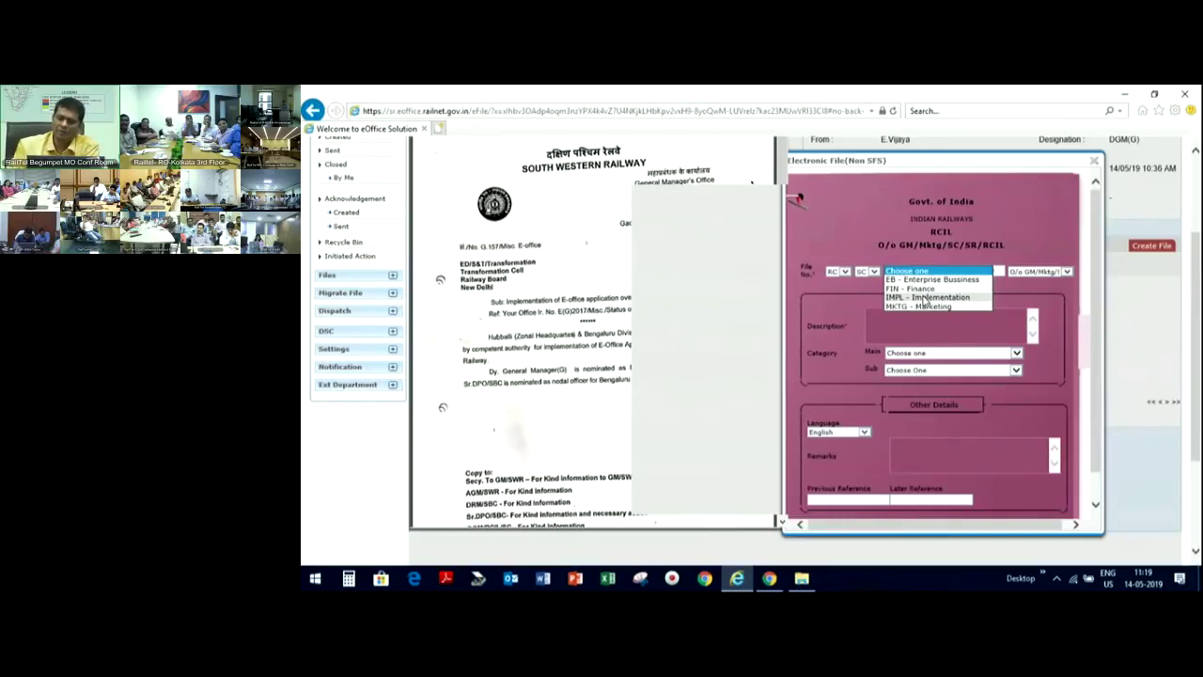
left_click(935, 307)
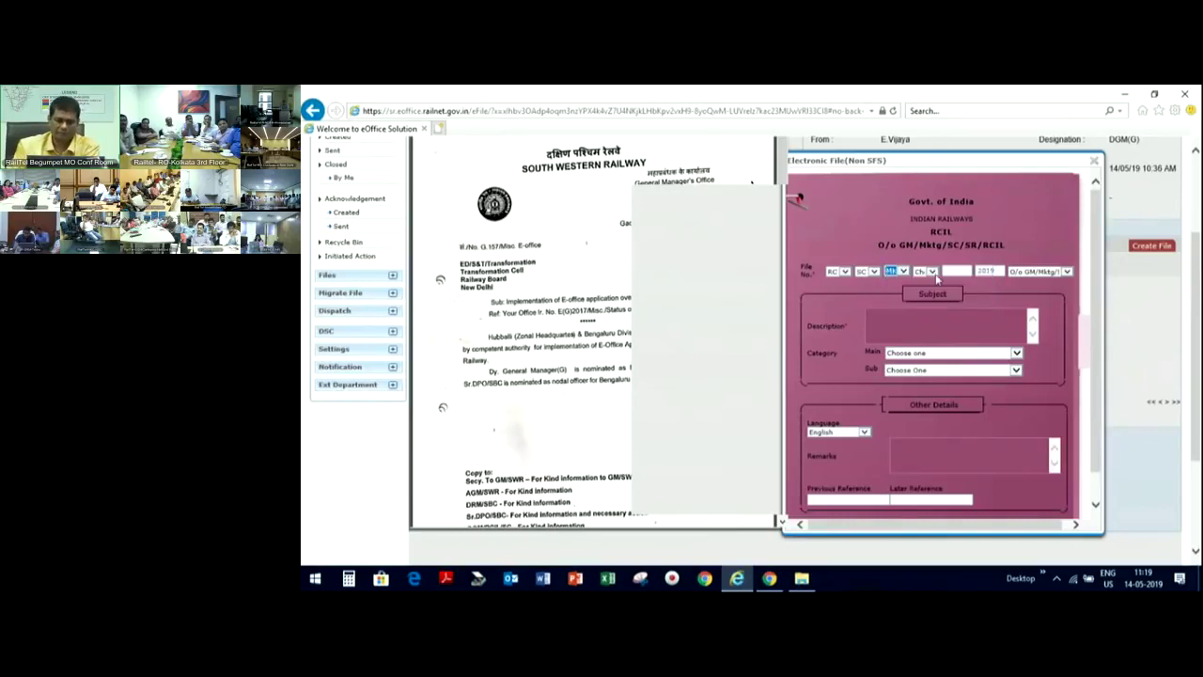
left_click(932, 272)
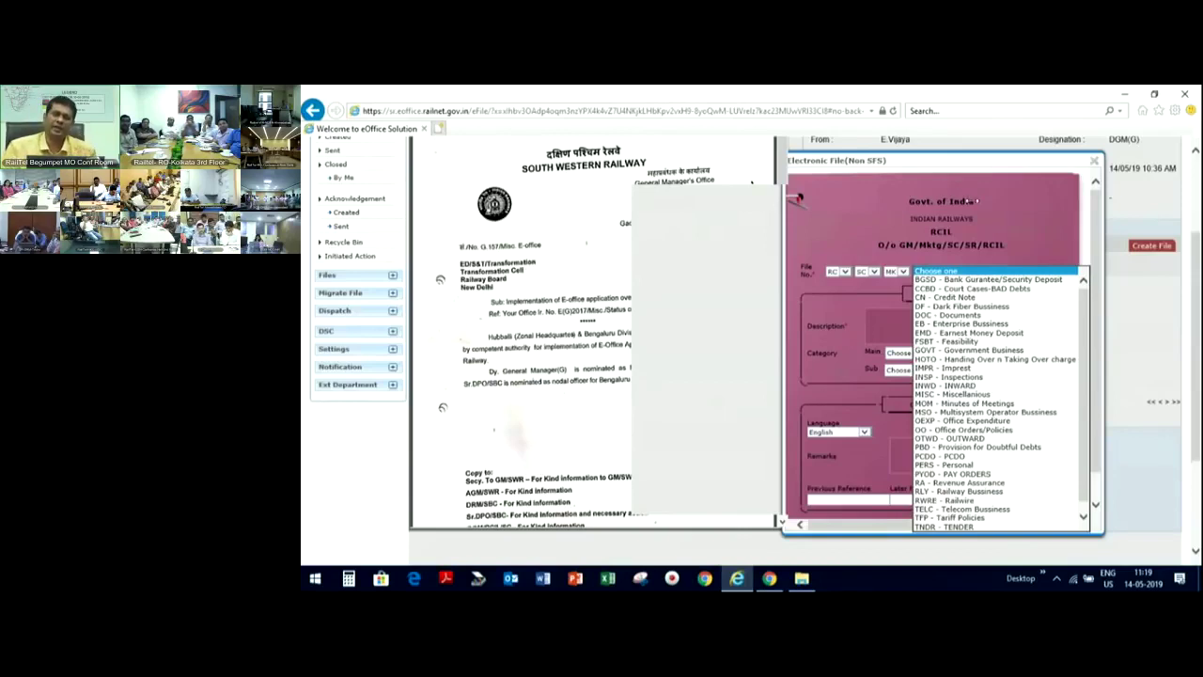
- Change the fourth File No. code from 'DOC - Documents' to 'RLY - Railway Bussiness'
left_click(871, 278)
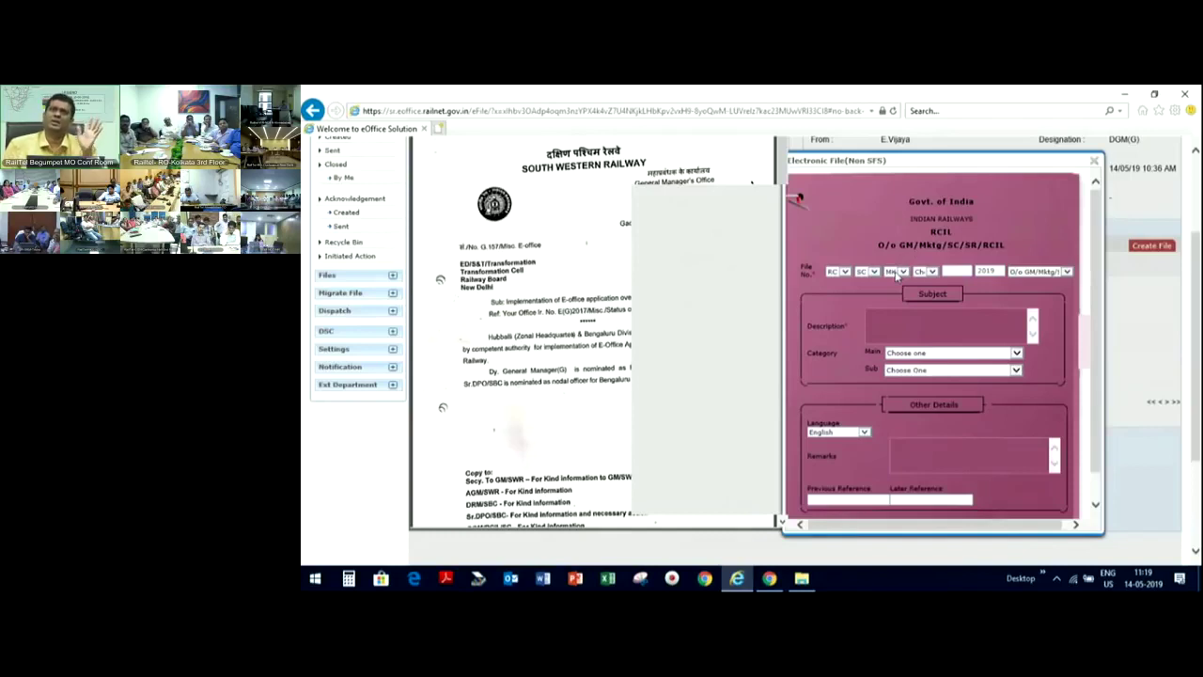
left_click(930, 273)
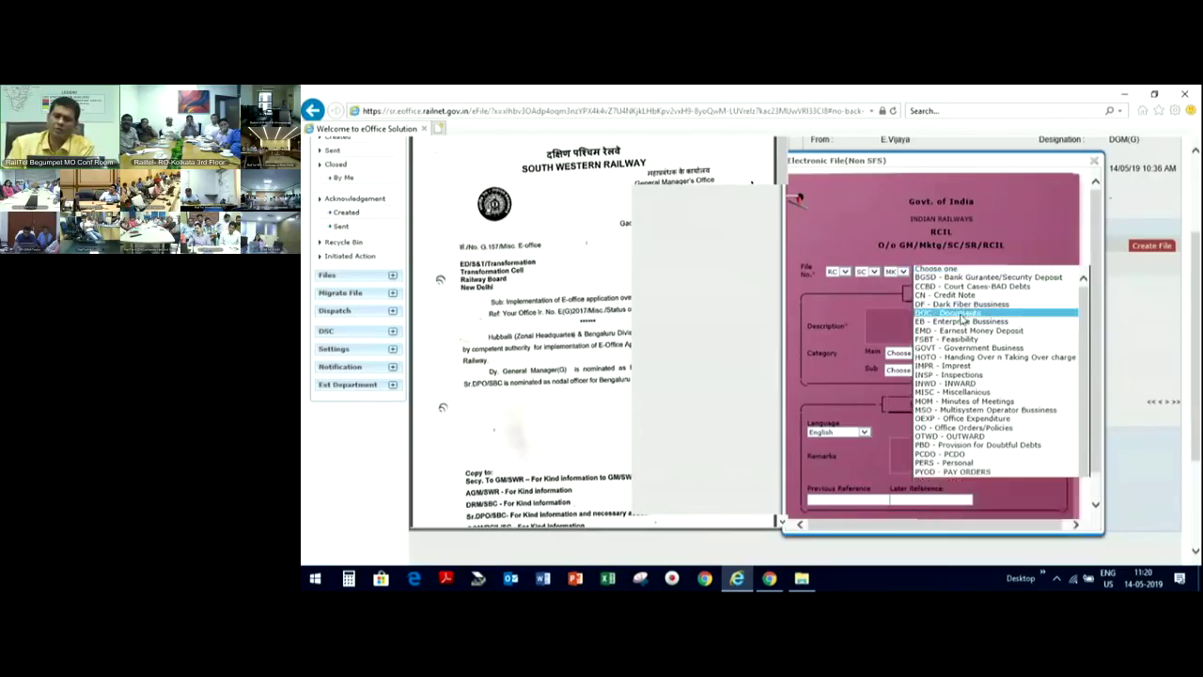
left_click(960, 316)
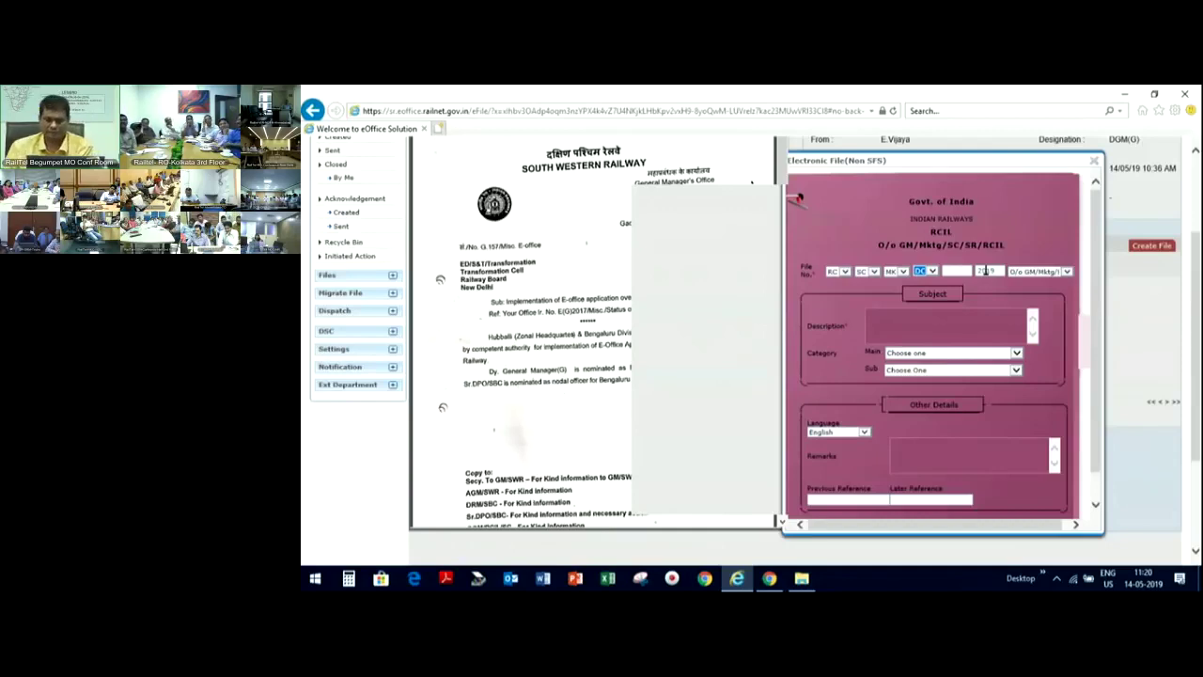
left_click(930, 272)
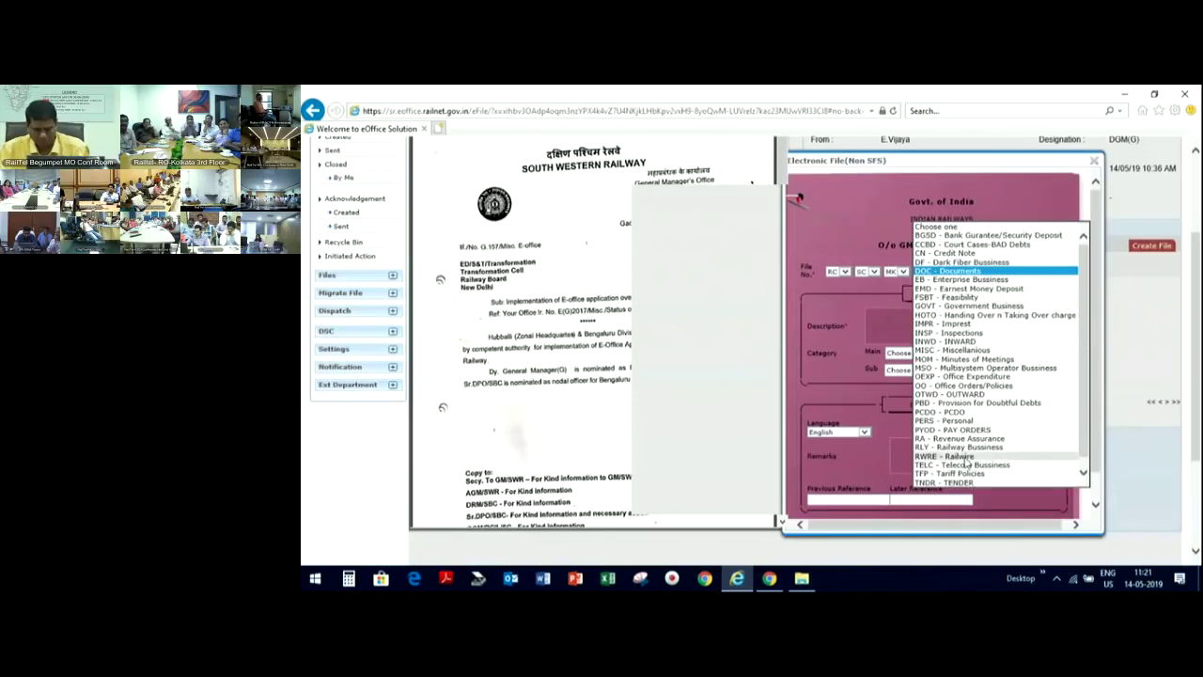
left_click(959, 448)
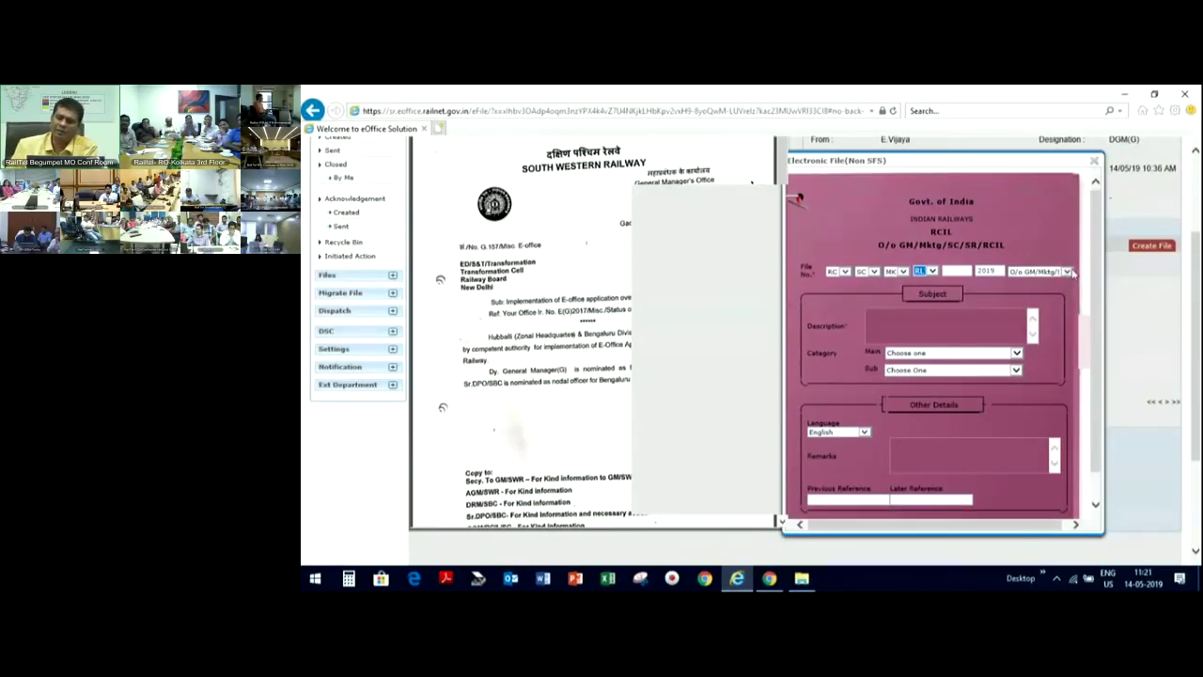
left_click(1069, 272)
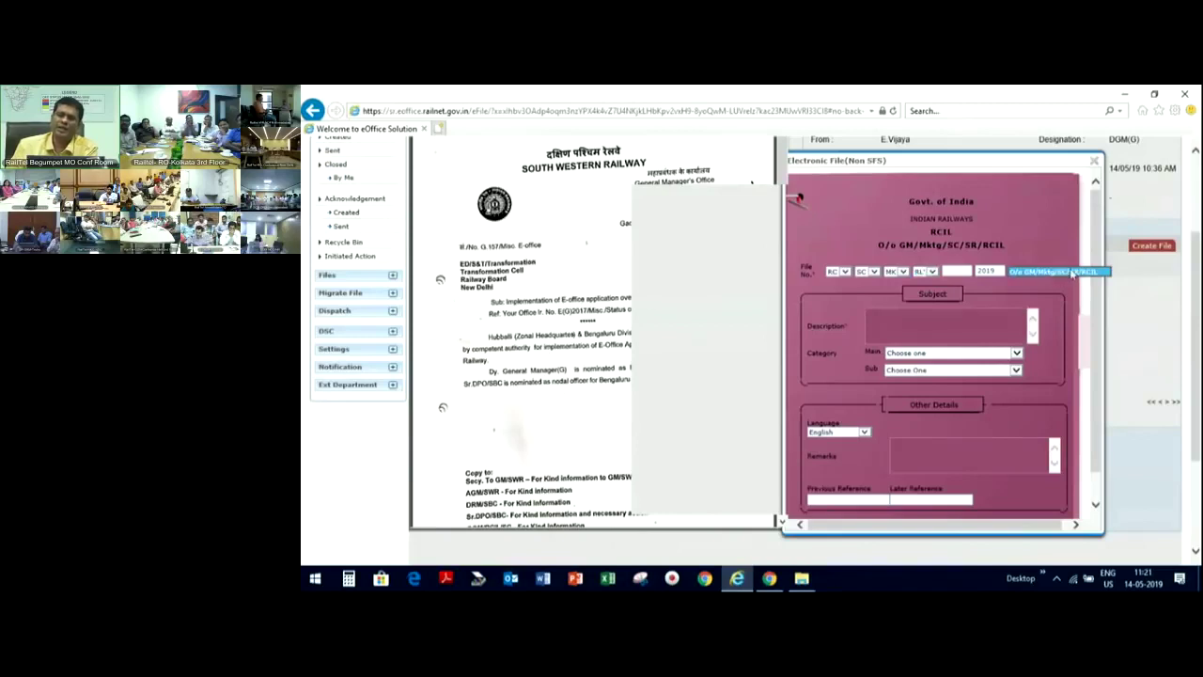
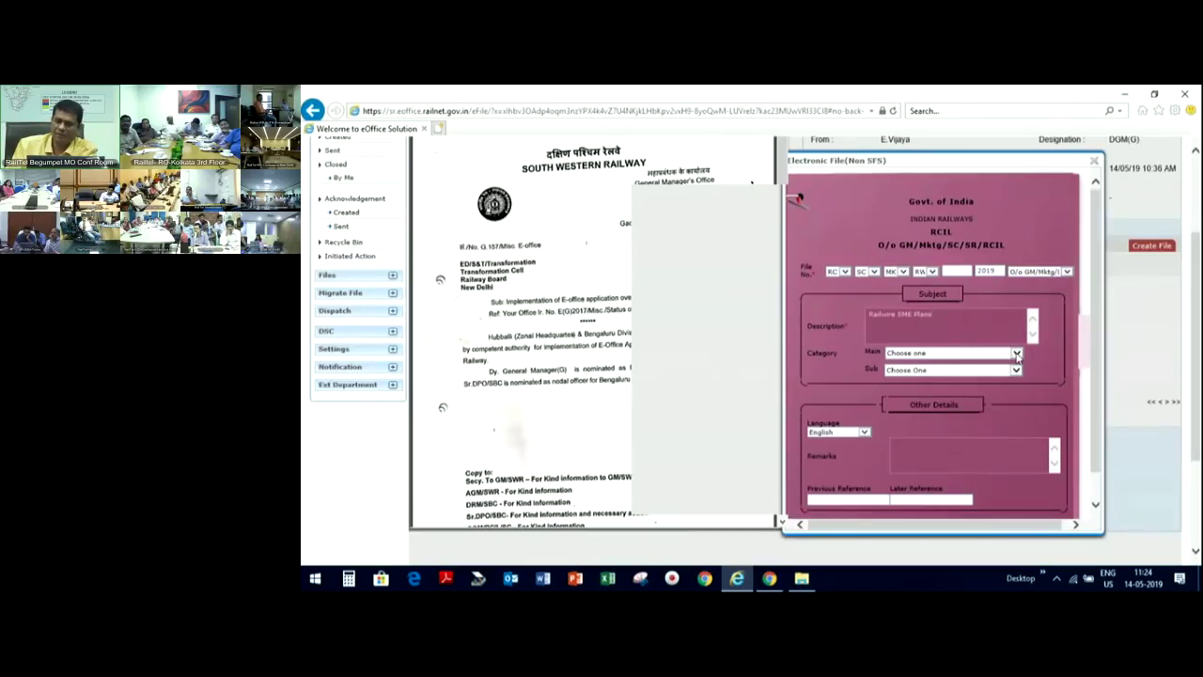
- Set the new file's main category to eOffice and sub-category to Demo, then create it
left_click(1016, 354)
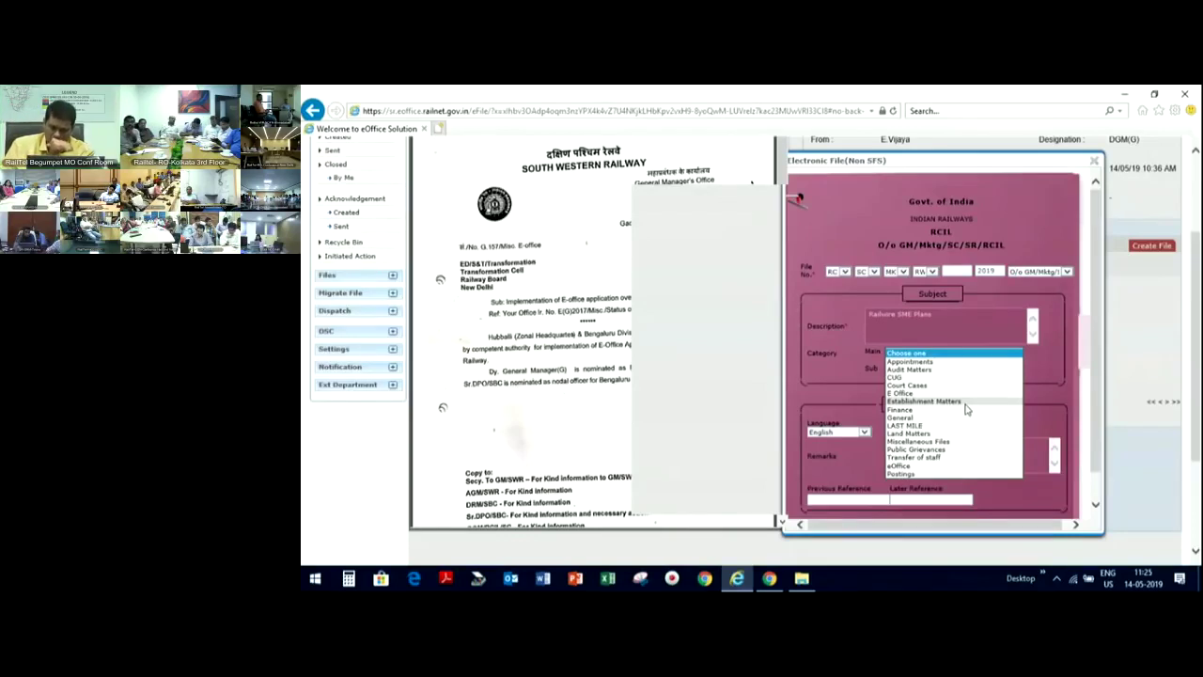
left_click(909, 466)
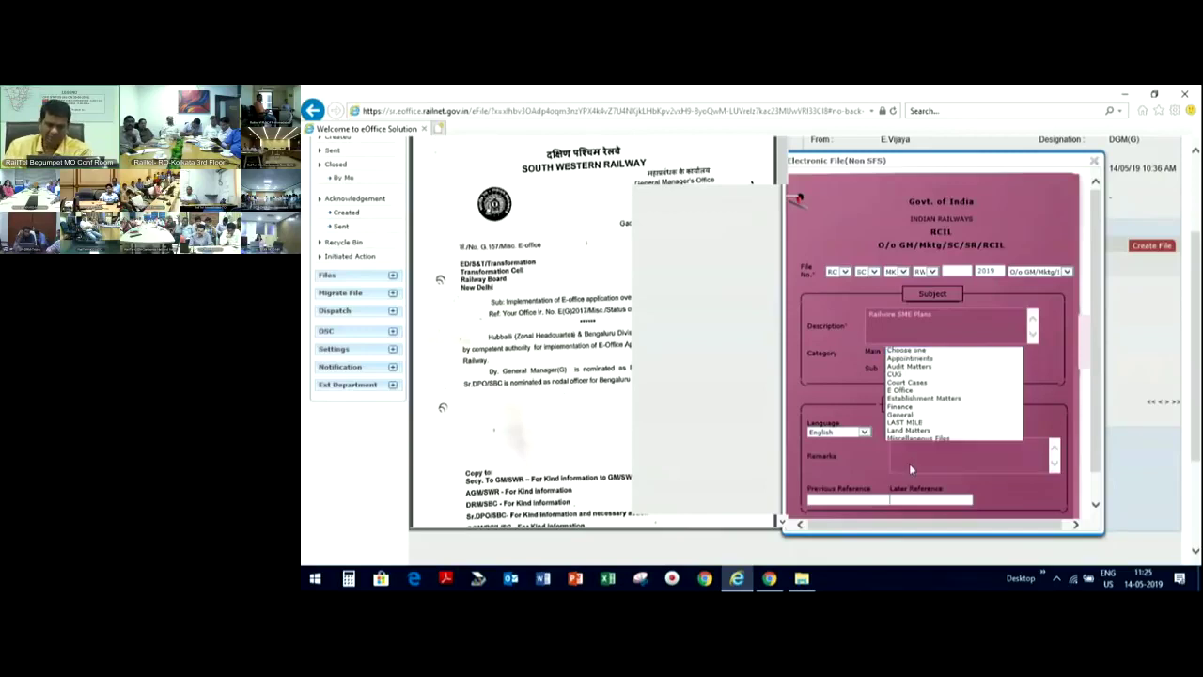
left_click(987, 372)
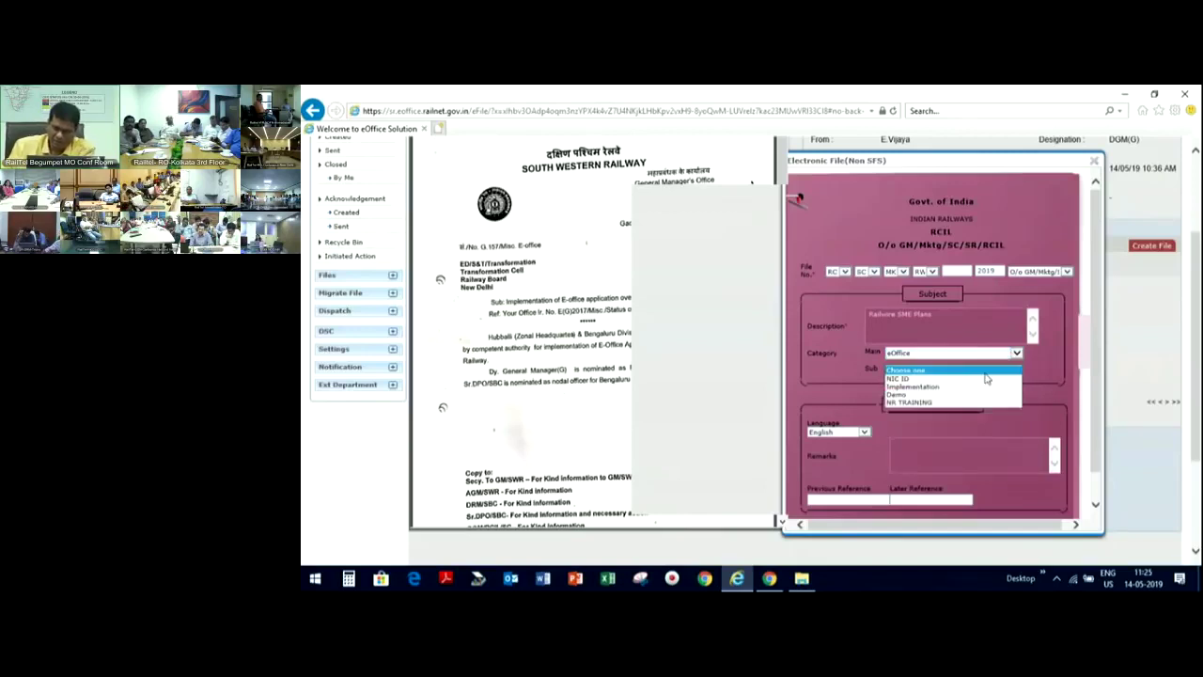
left_click(921, 395)
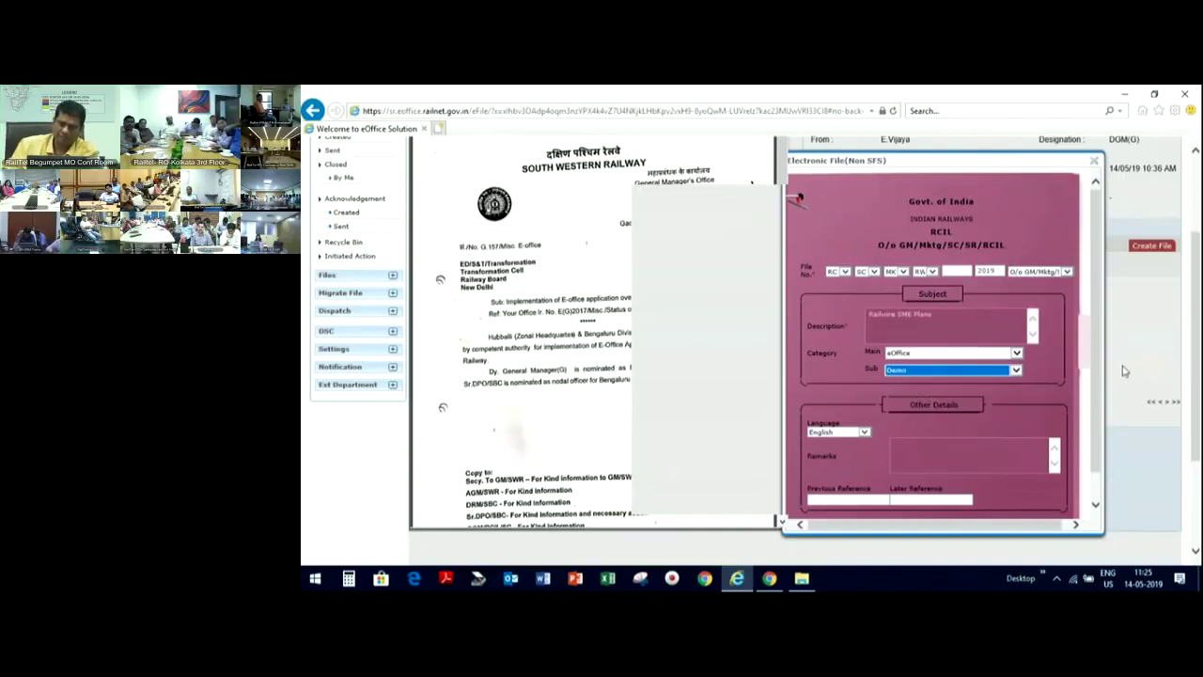
left_click_drag(1097, 311, 1097, 338)
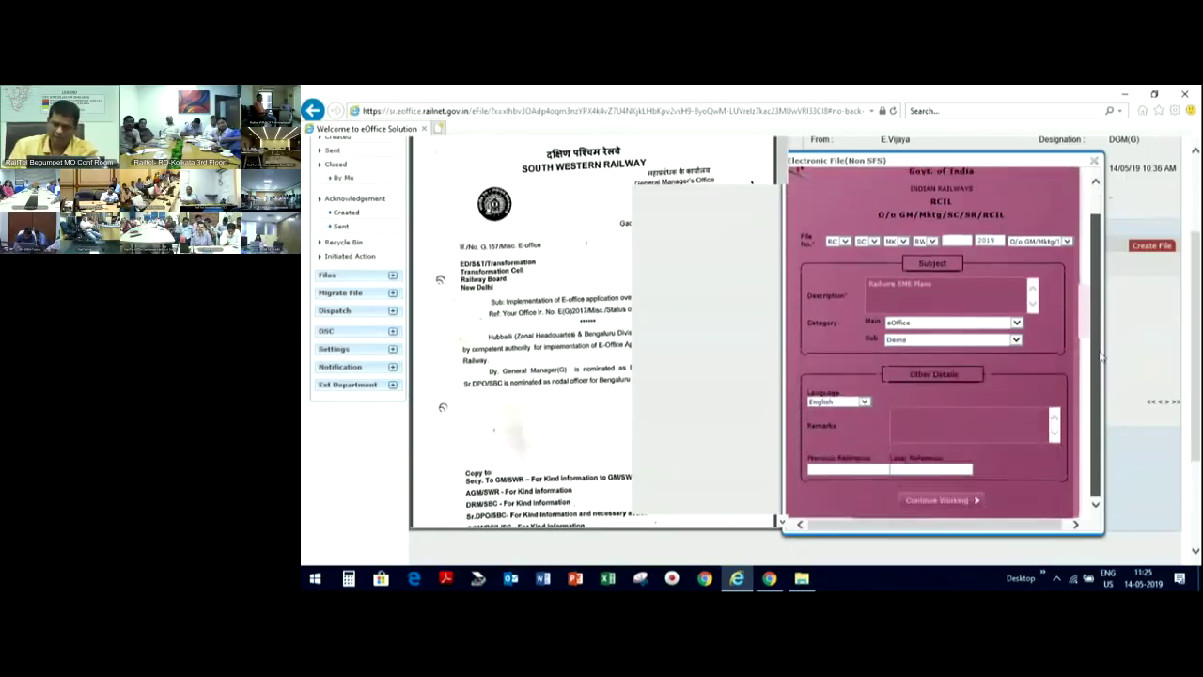
left_click(940, 501)
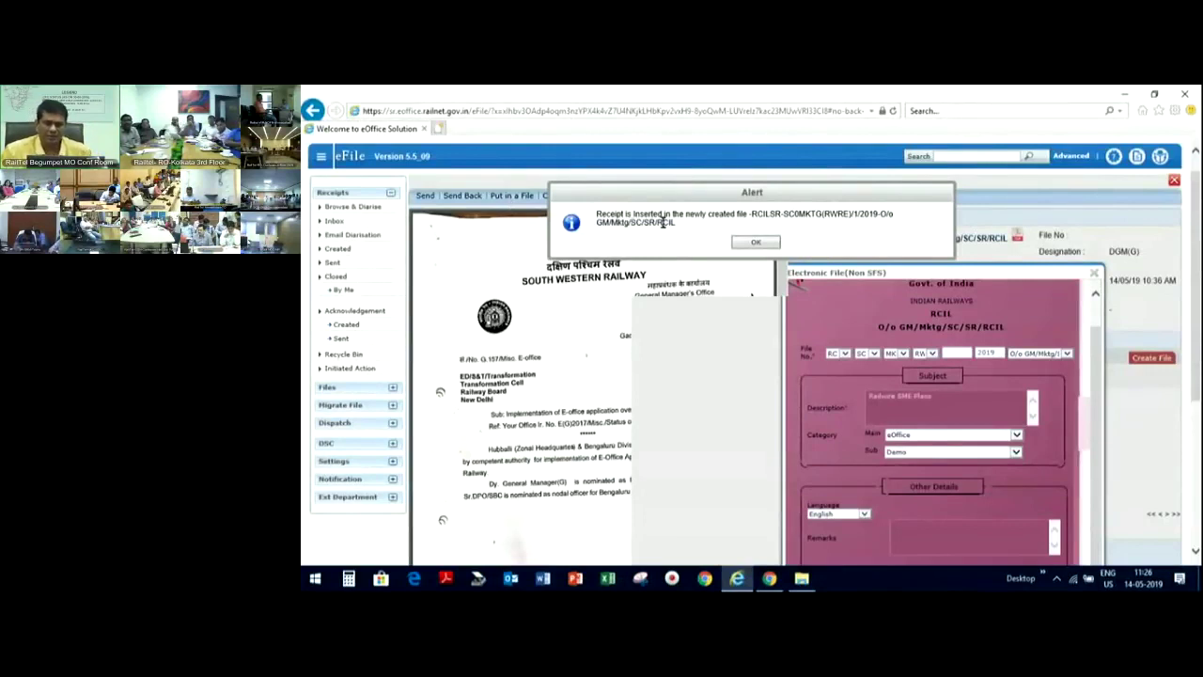
- Acknowledge the 'Receipt is Inserted in the newly created file' alert with OK
left_click(757, 242)
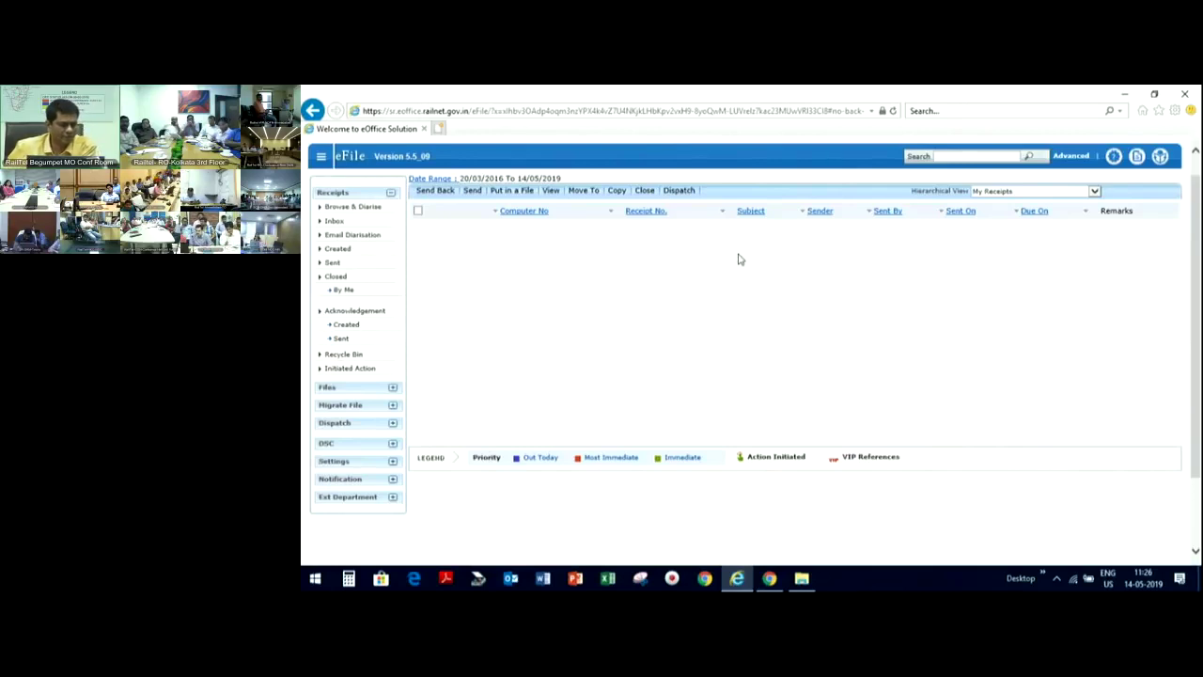
- Open the new Railwire SME Plans file from Files > Created > Completed
left_click(362, 194)
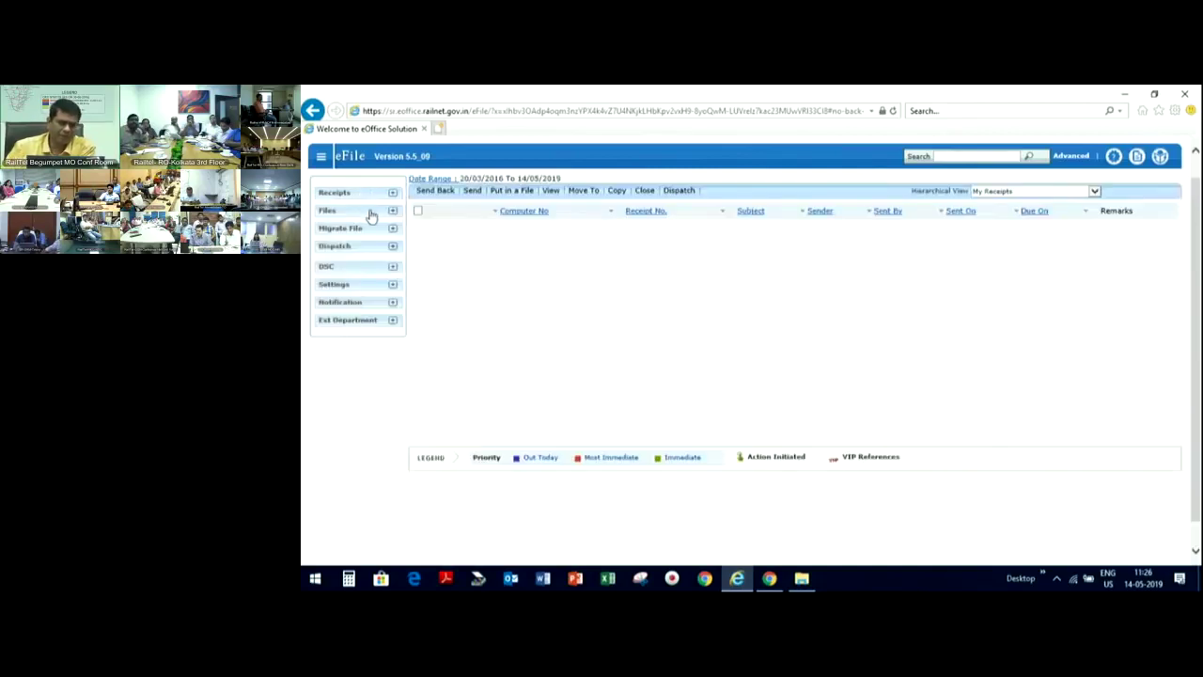
left_click(371, 213)
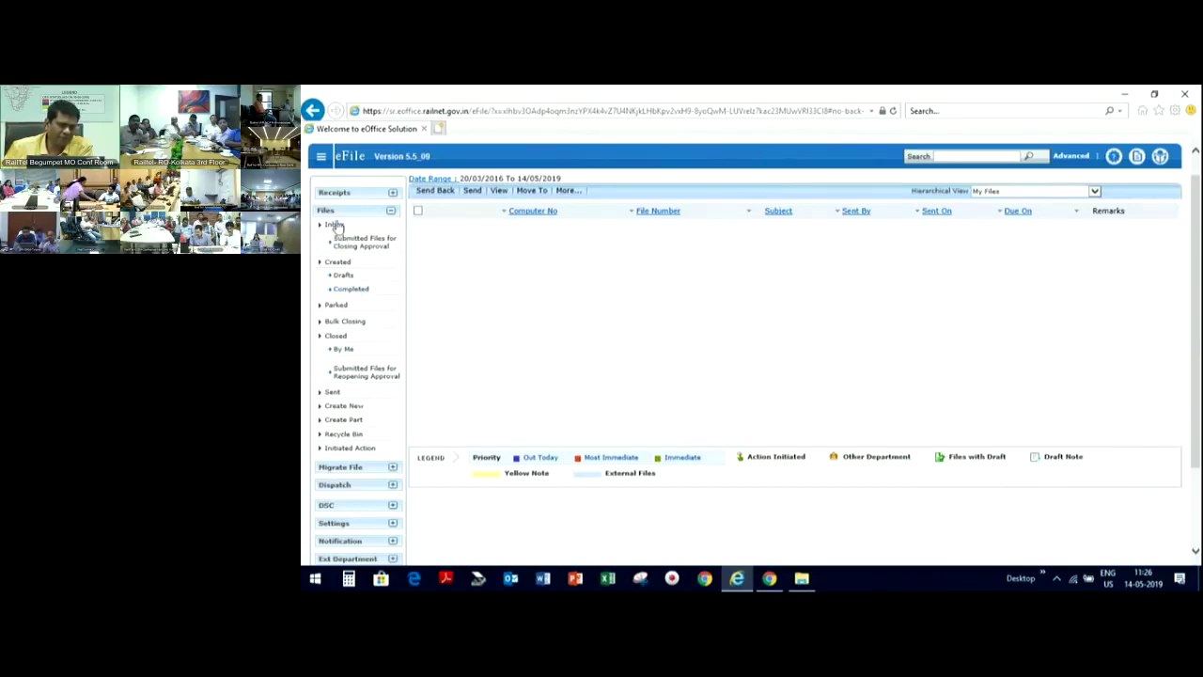
left_click(356, 290)
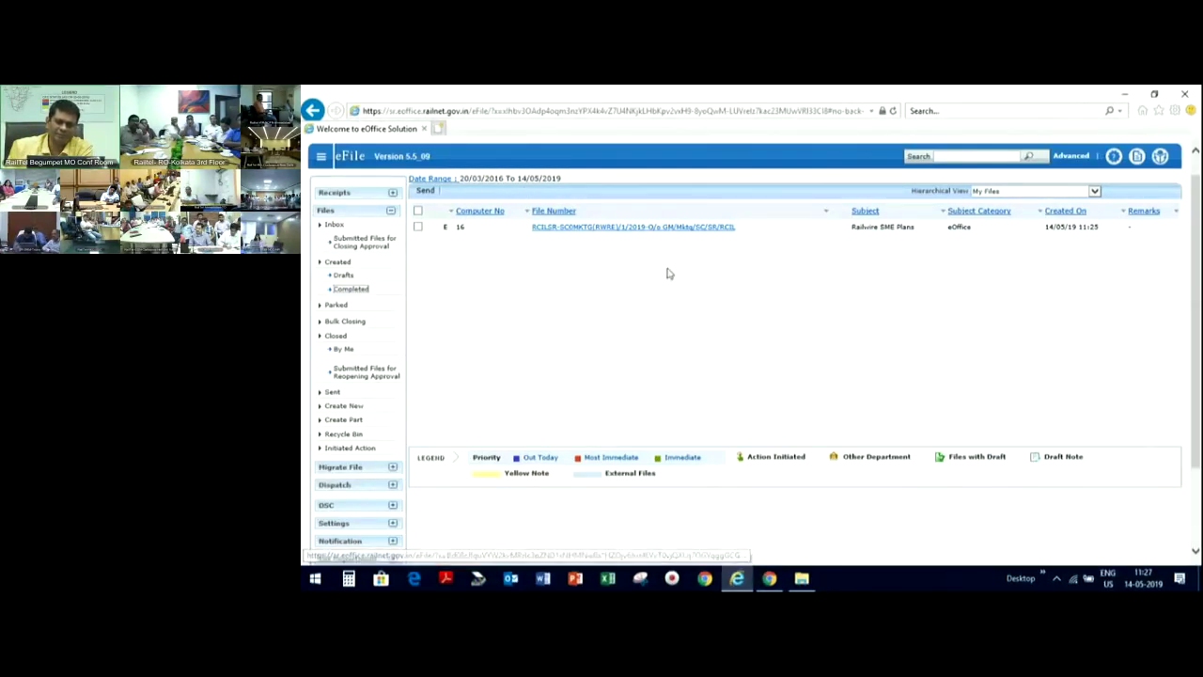
left_click(653, 235)
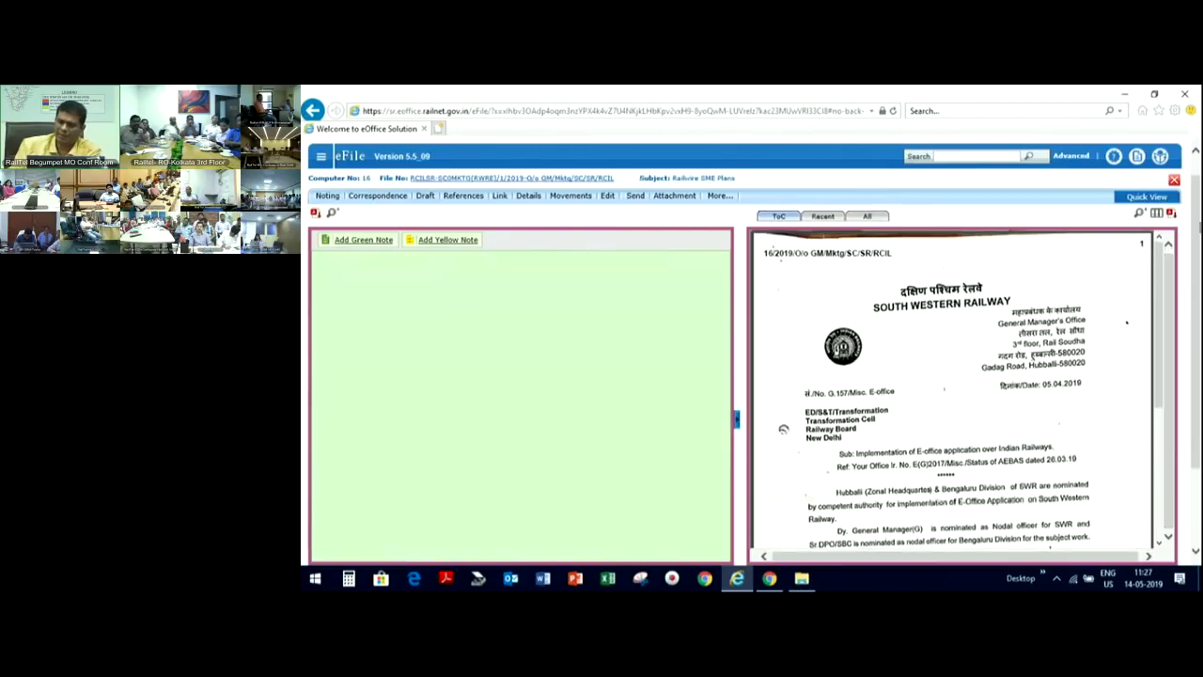
- Leave the open file and show the empty Receipts Inbox from the navigation panel
scroll(1196, 329, "down", 1)
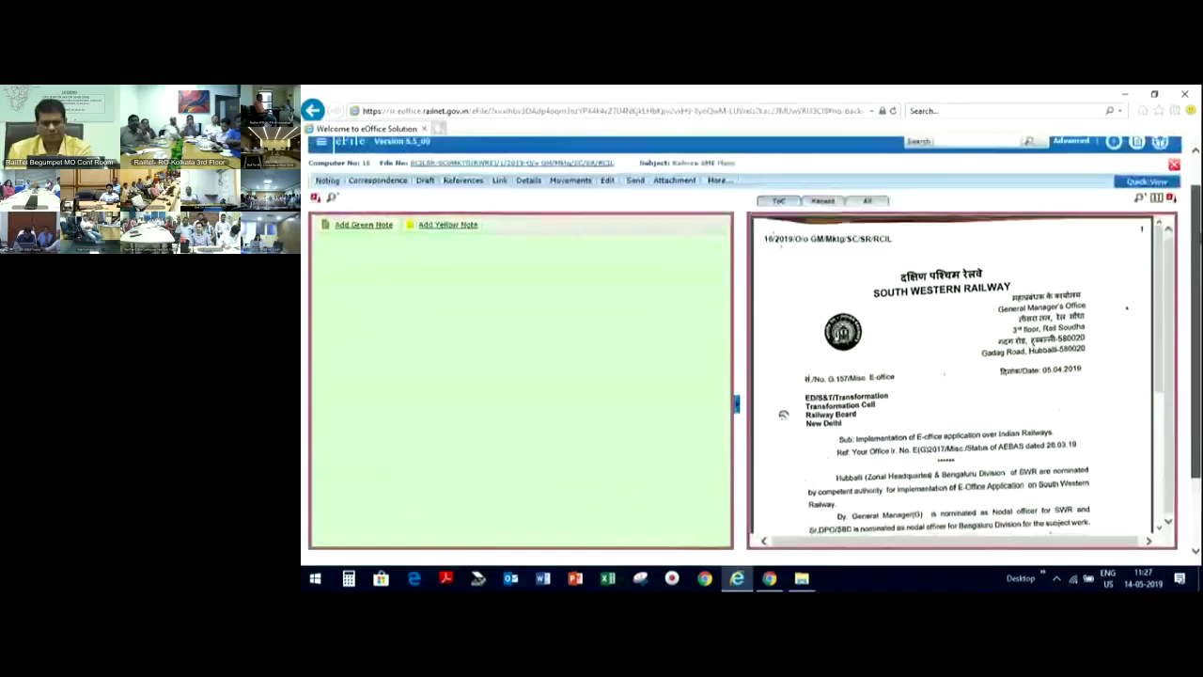
mouse_move(942, 299)
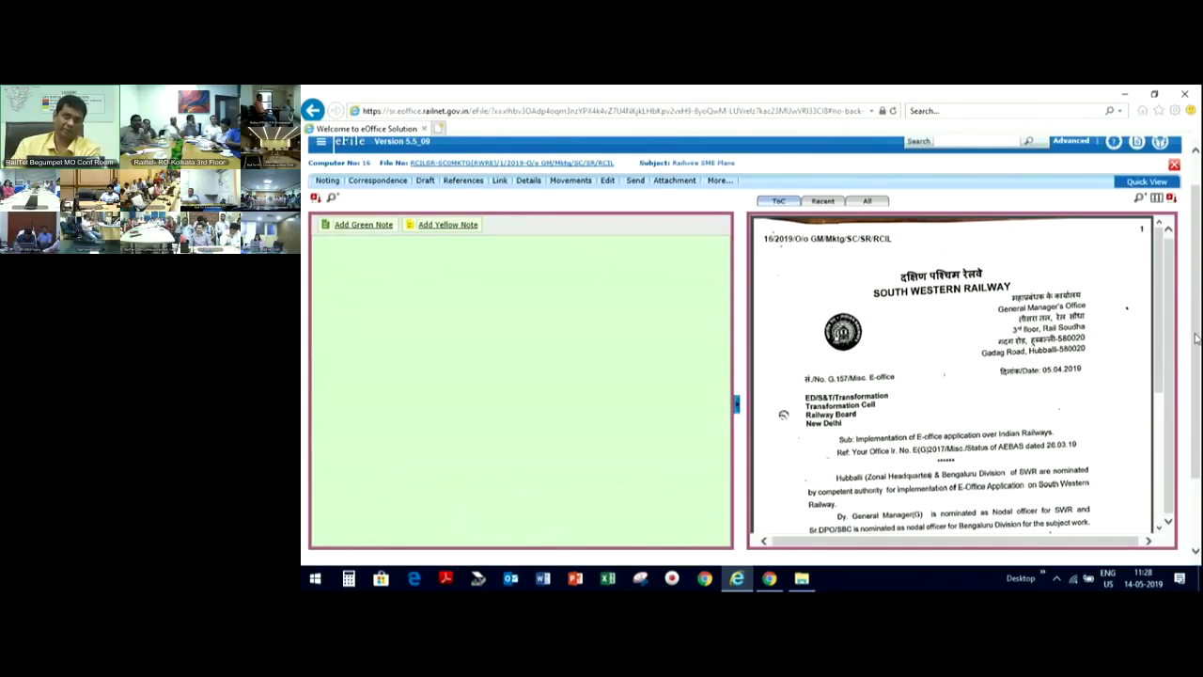
scroll(1196, 338, "up", 1)
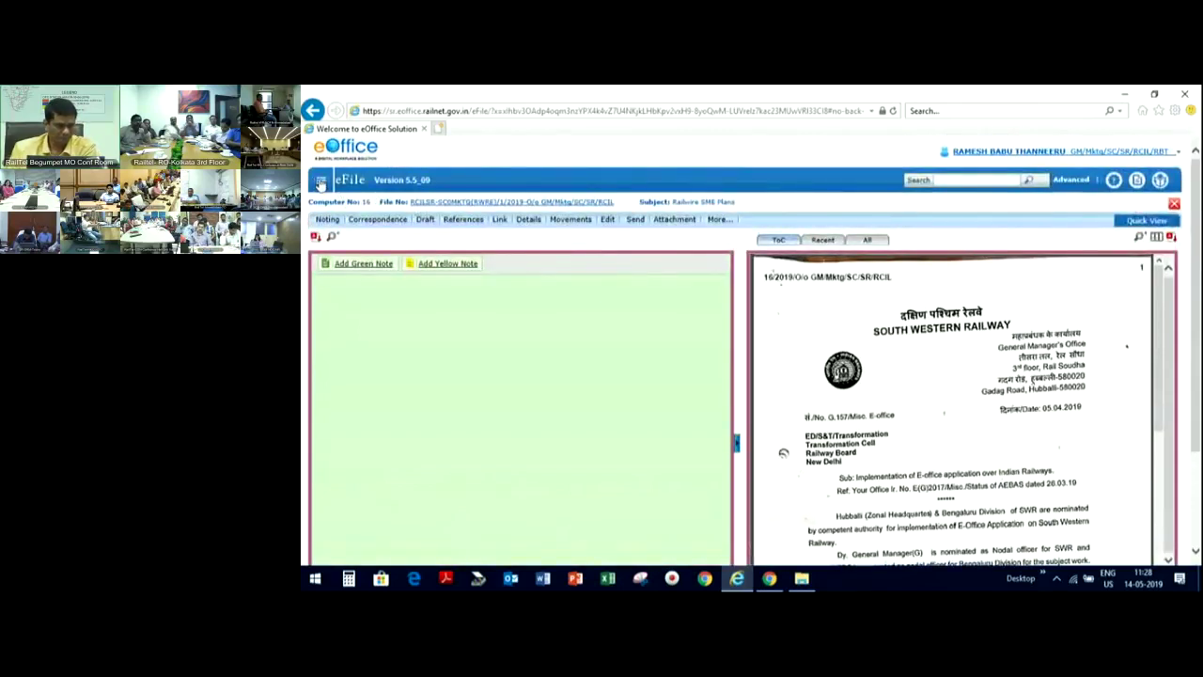
left_click(320, 180)
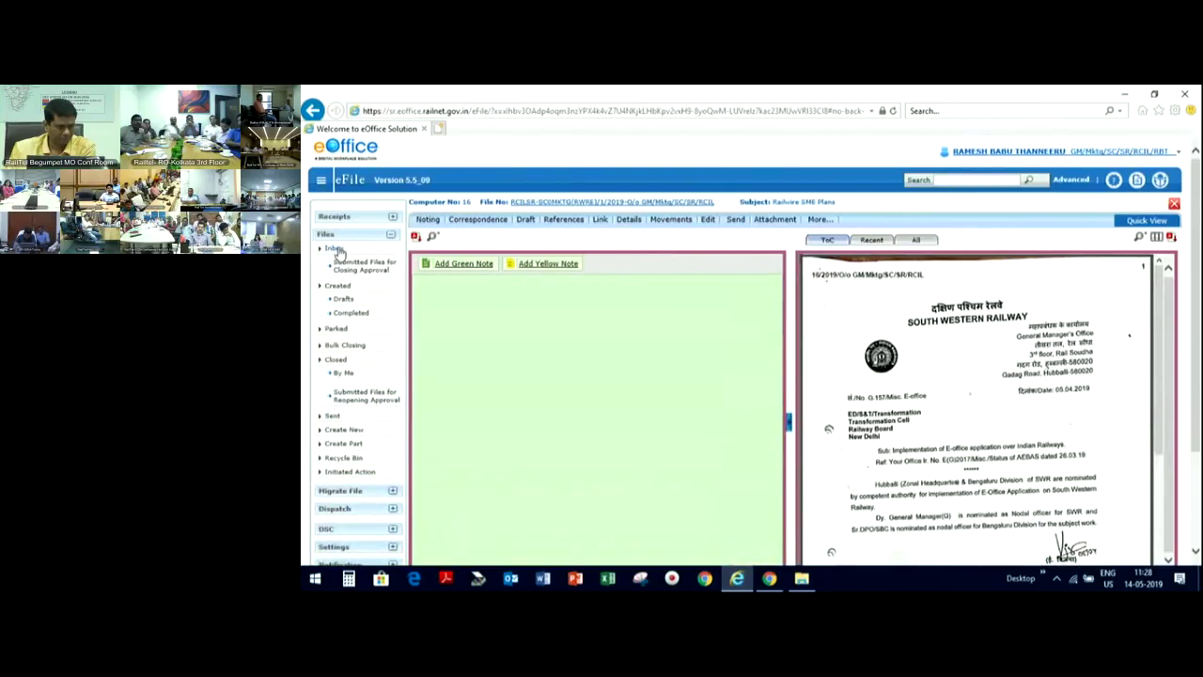
left_click(353, 220)
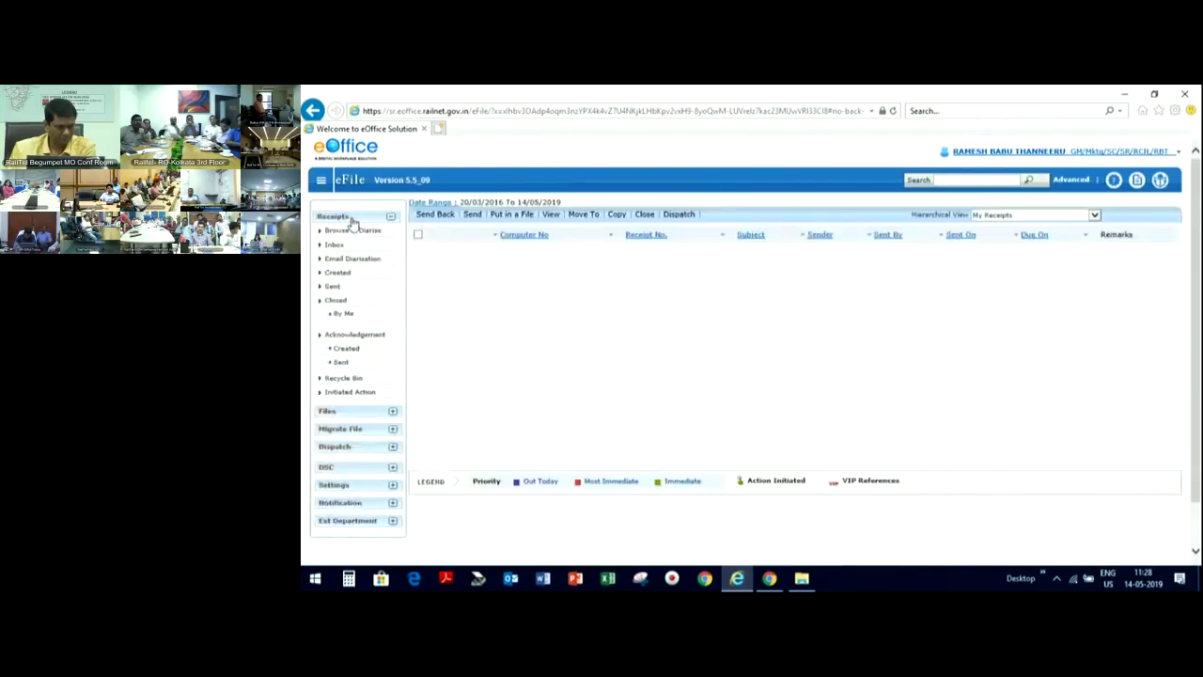
left_click(334, 247)
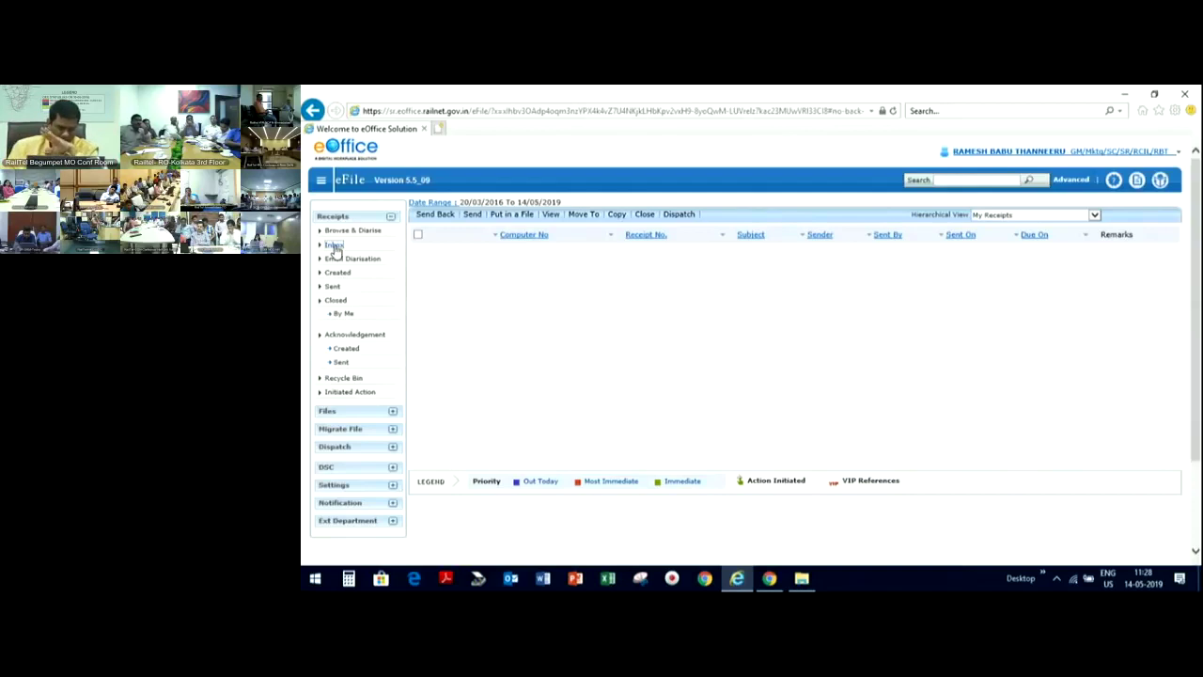
- Switch to the recipient's browser session and enter the File Management System
left_click(776, 584)
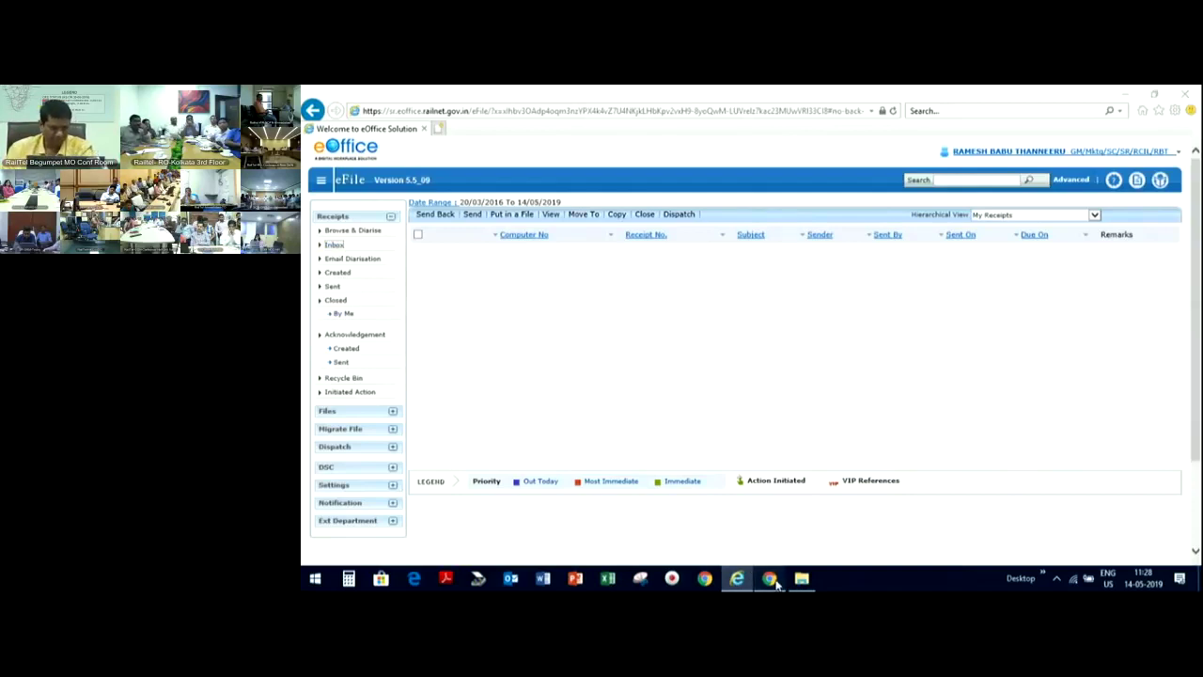
left_click(340, 246)
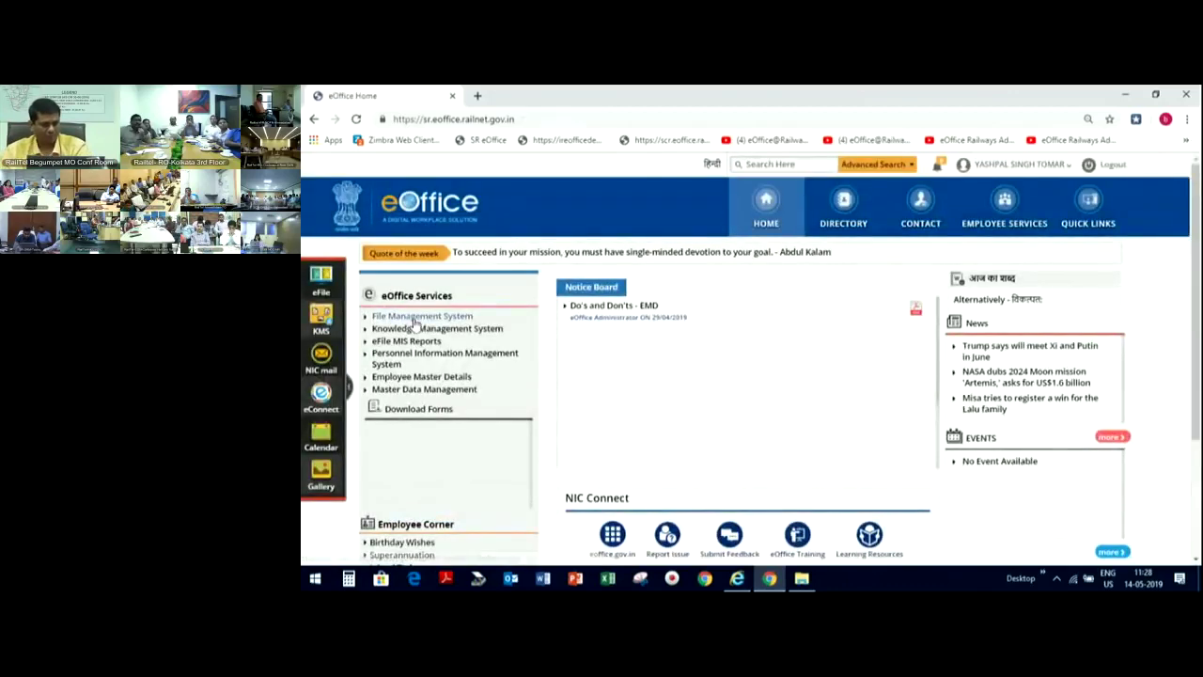
left_click(429, 317)
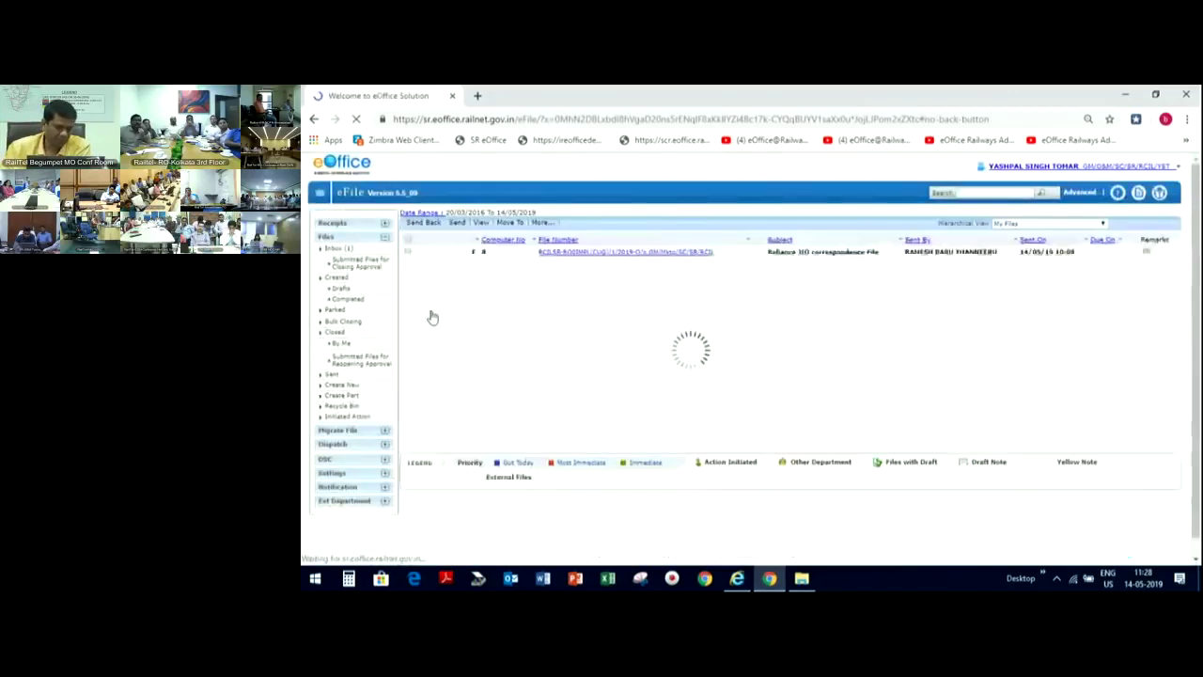
left_click(572, 256)
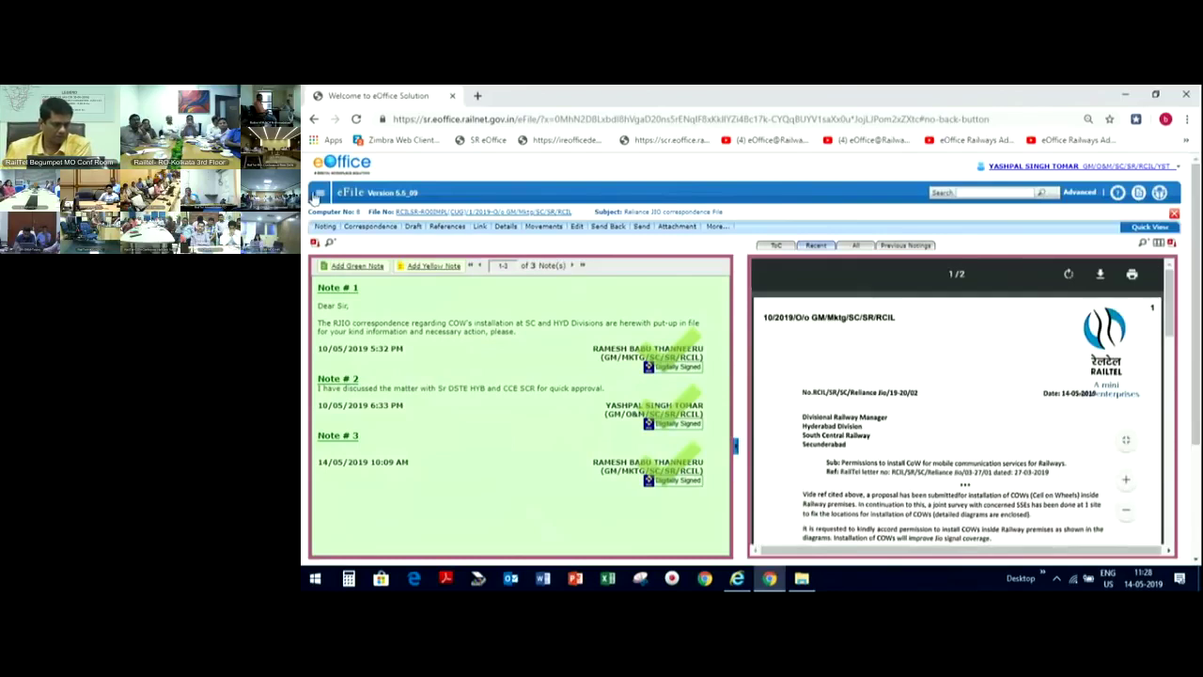
- Open the forwarded eOffice Implementation receipt from the Receipts Inbox
left_click(319, 193)
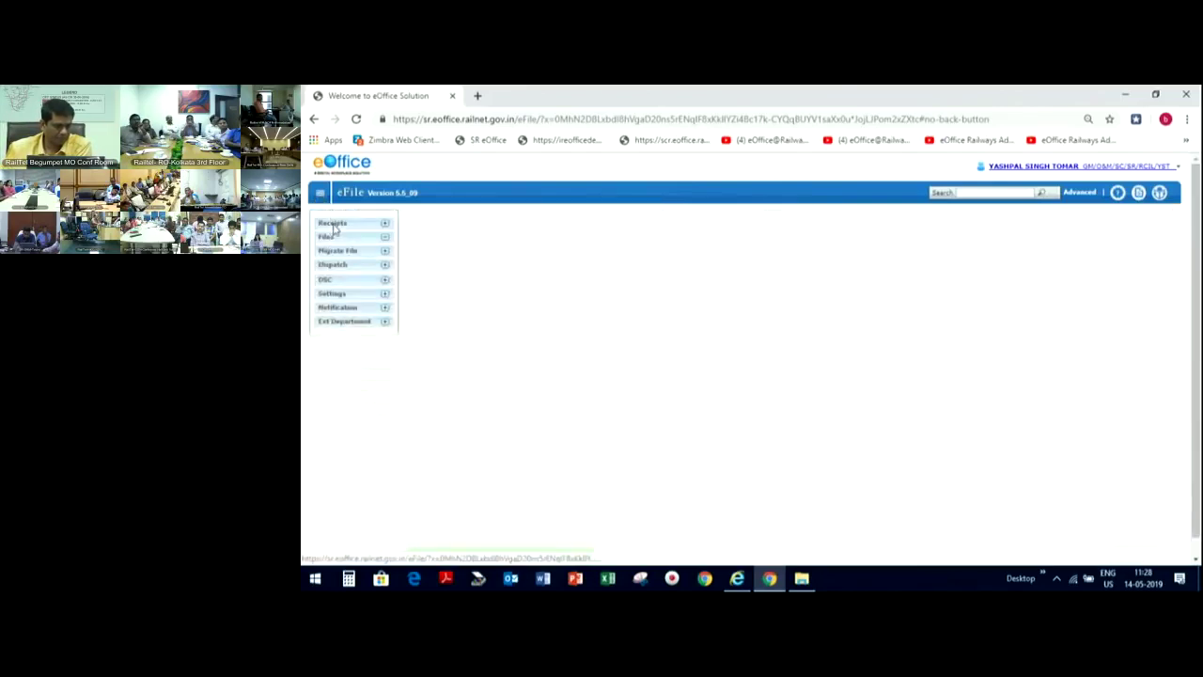
left_click(334, 226)
left_click(336, 247)
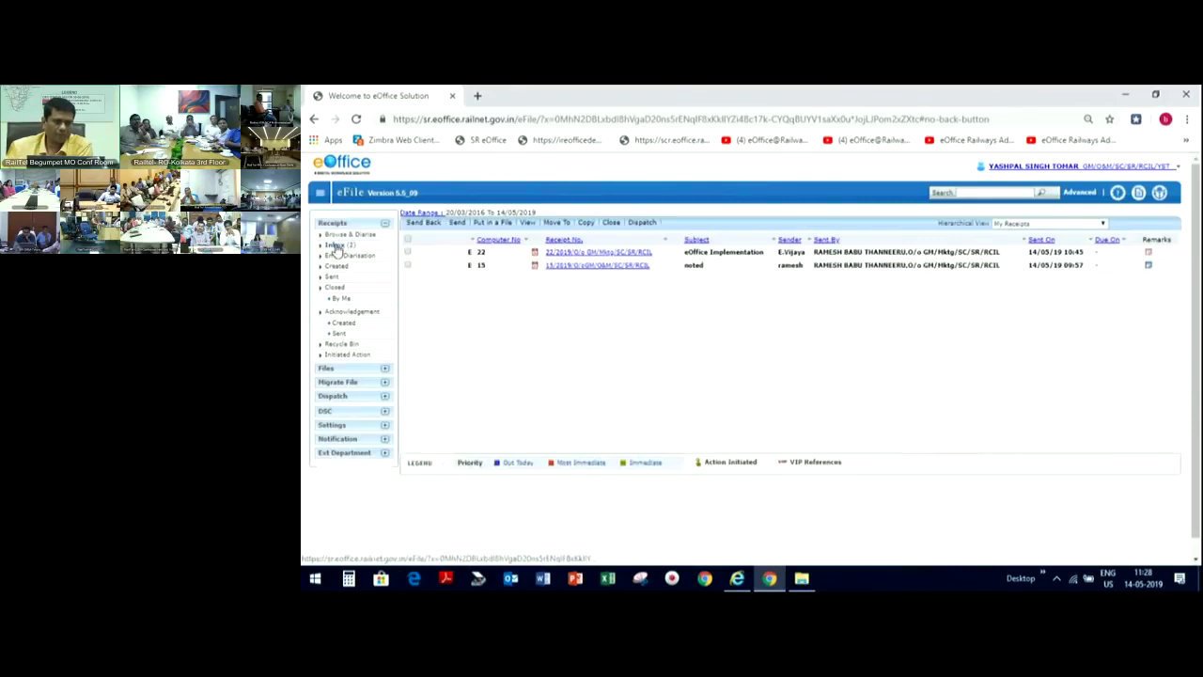
left_click(591, 255)
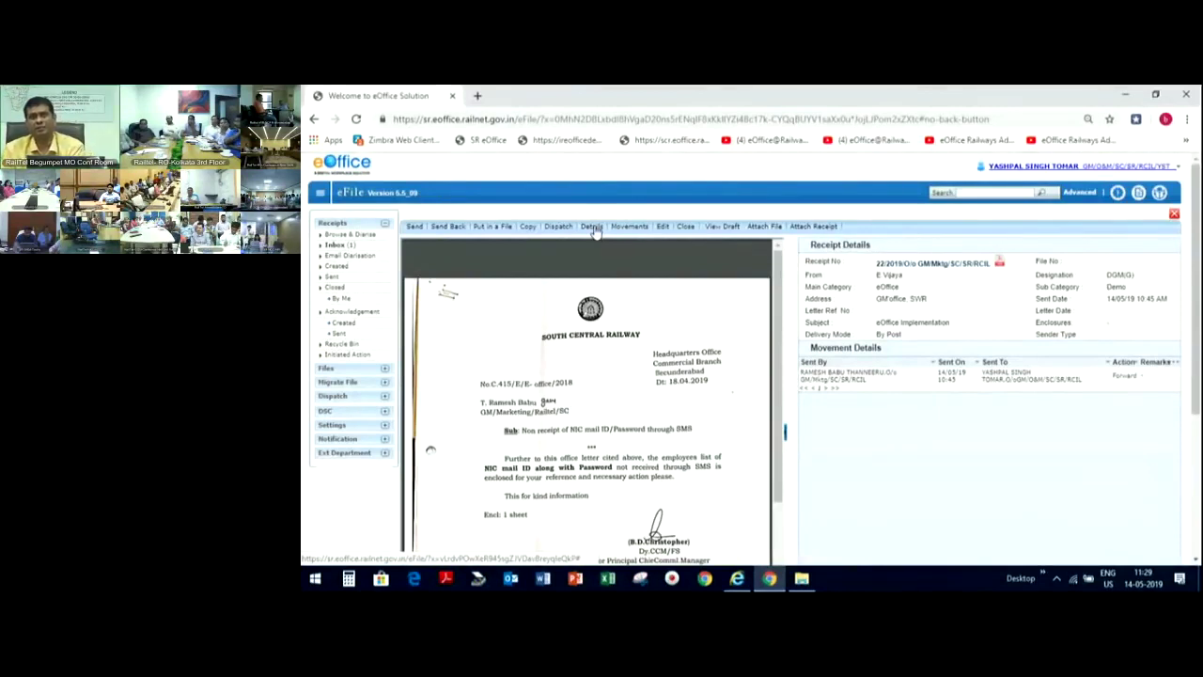
left_click(591, 227)
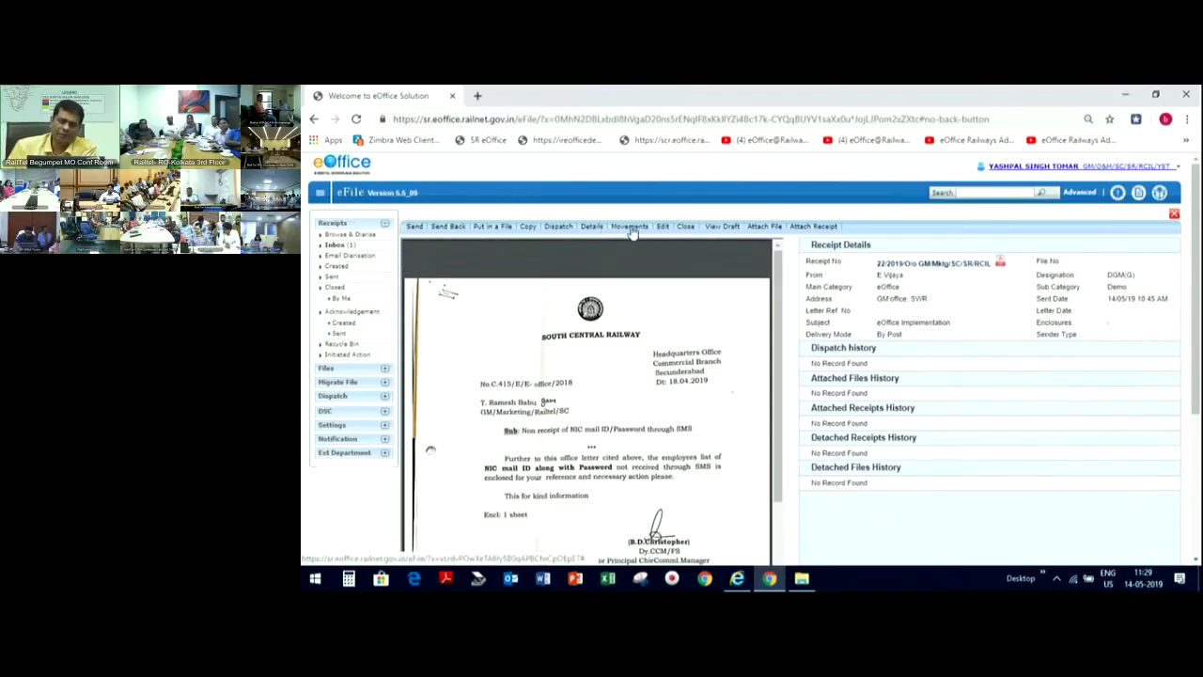
left_click(631, 226)
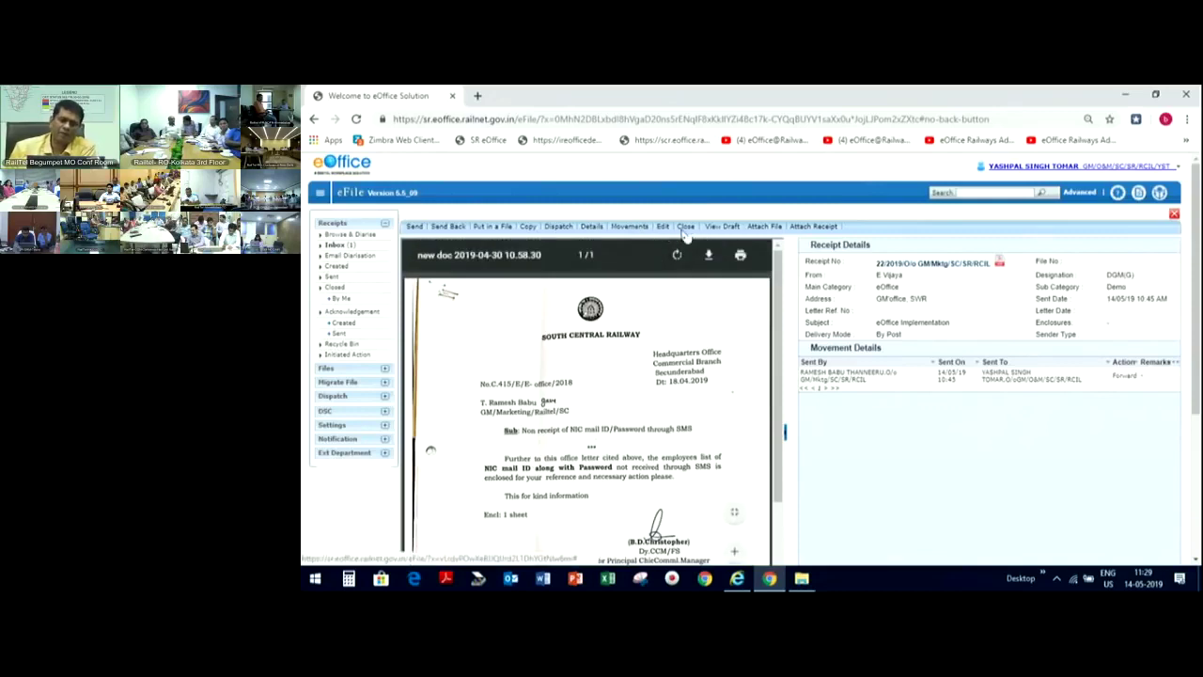
- Edit the receipt and review its diary details: 14/05/2019, Ministry of Railway, eOffice/Demo
left_click(665, 230)
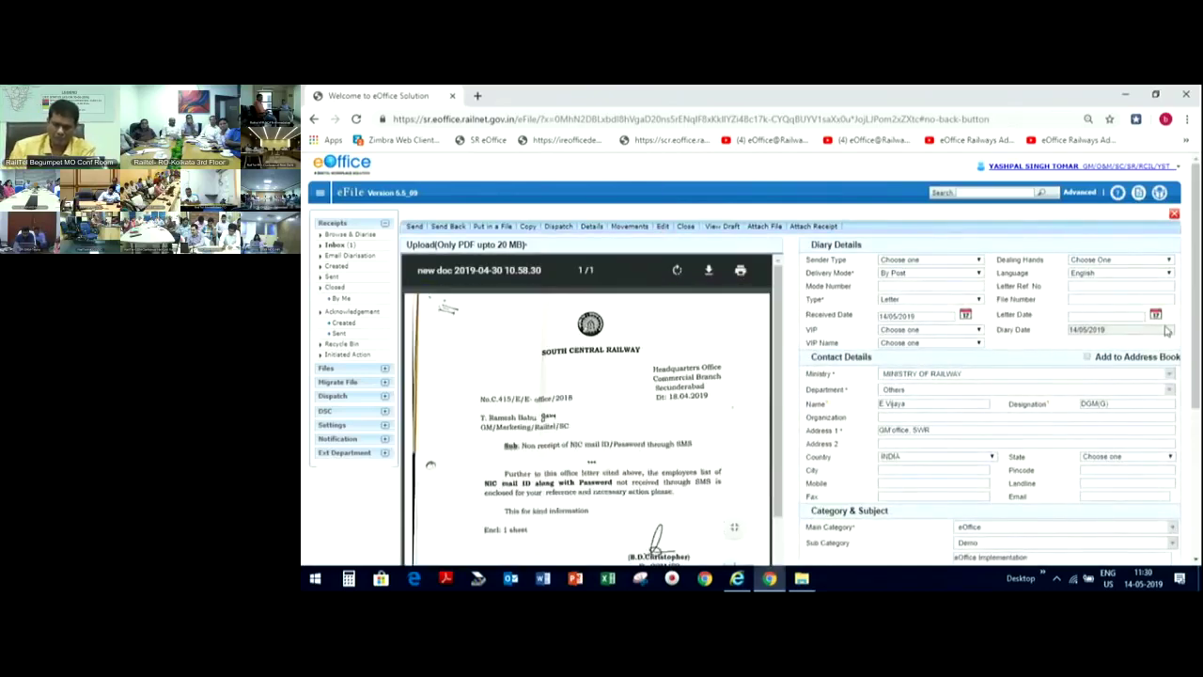
scroll(1069, 310, "down", 1)
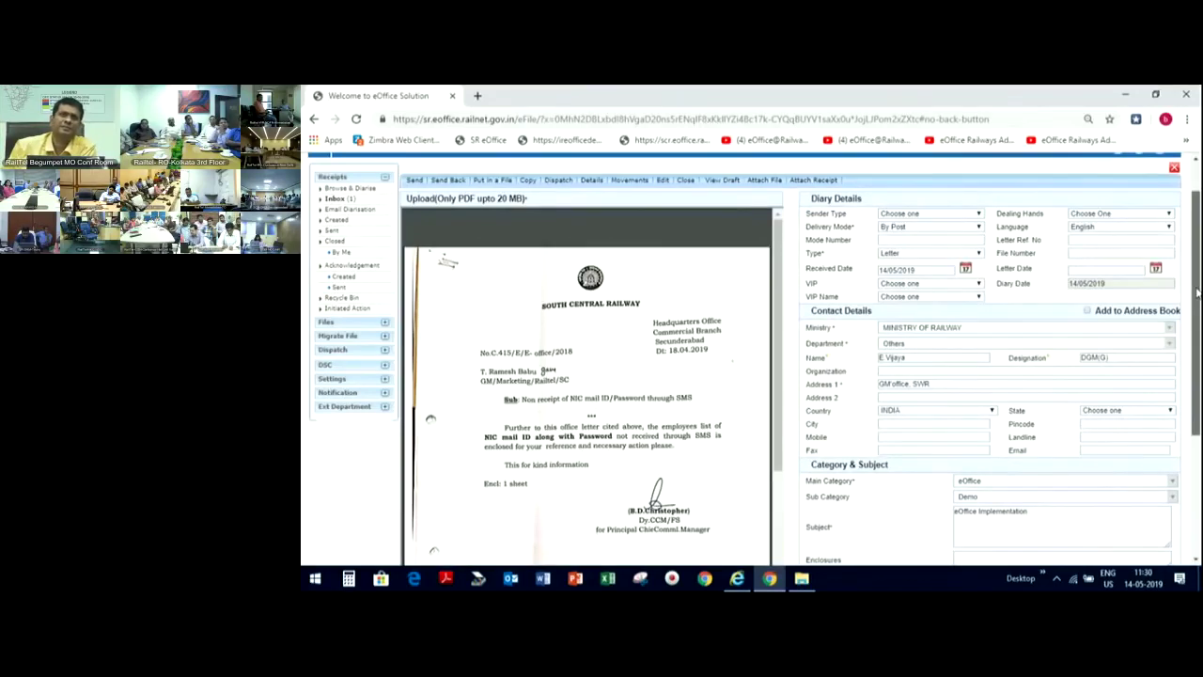
scroll(1197, 293, "up", 1)
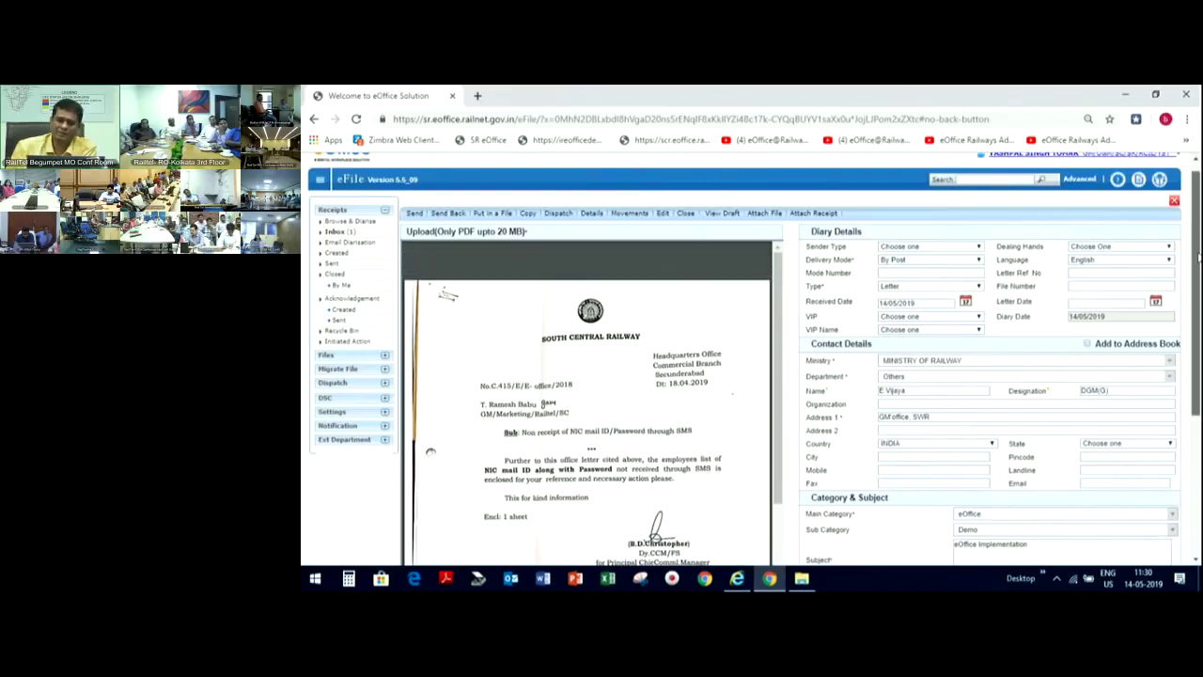
scroll(1198, 254, "down", 2)
scroll(1199, 254, "up", 2)
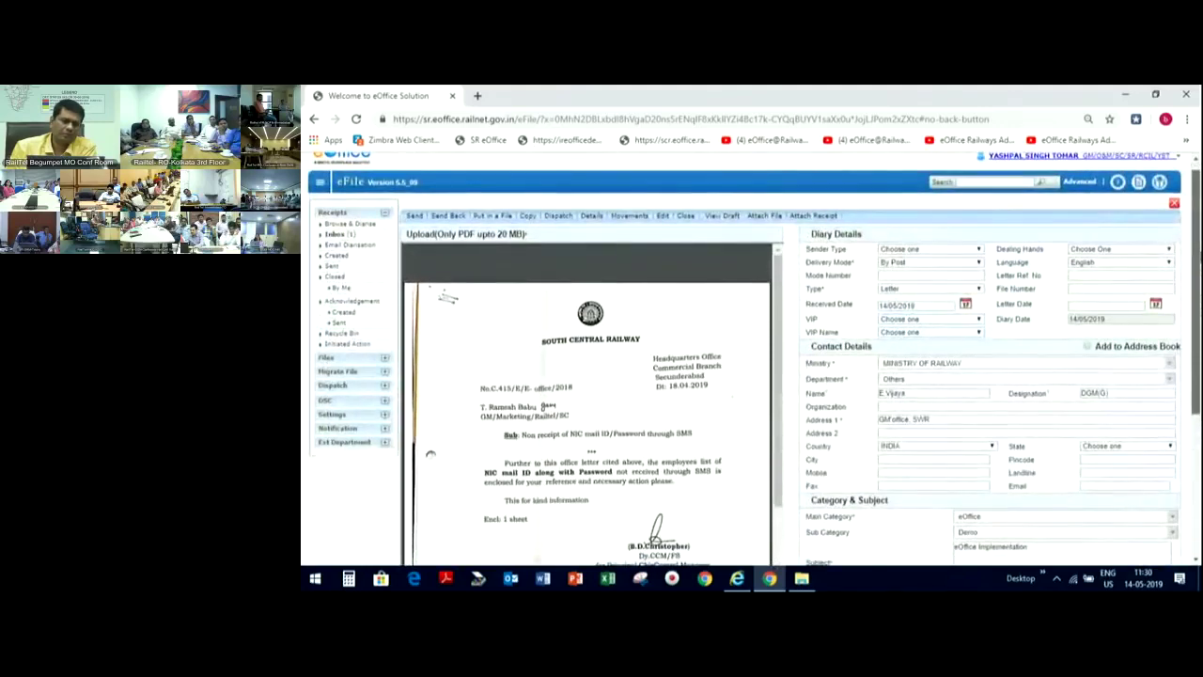
scroll(635, 334, "up", 1)
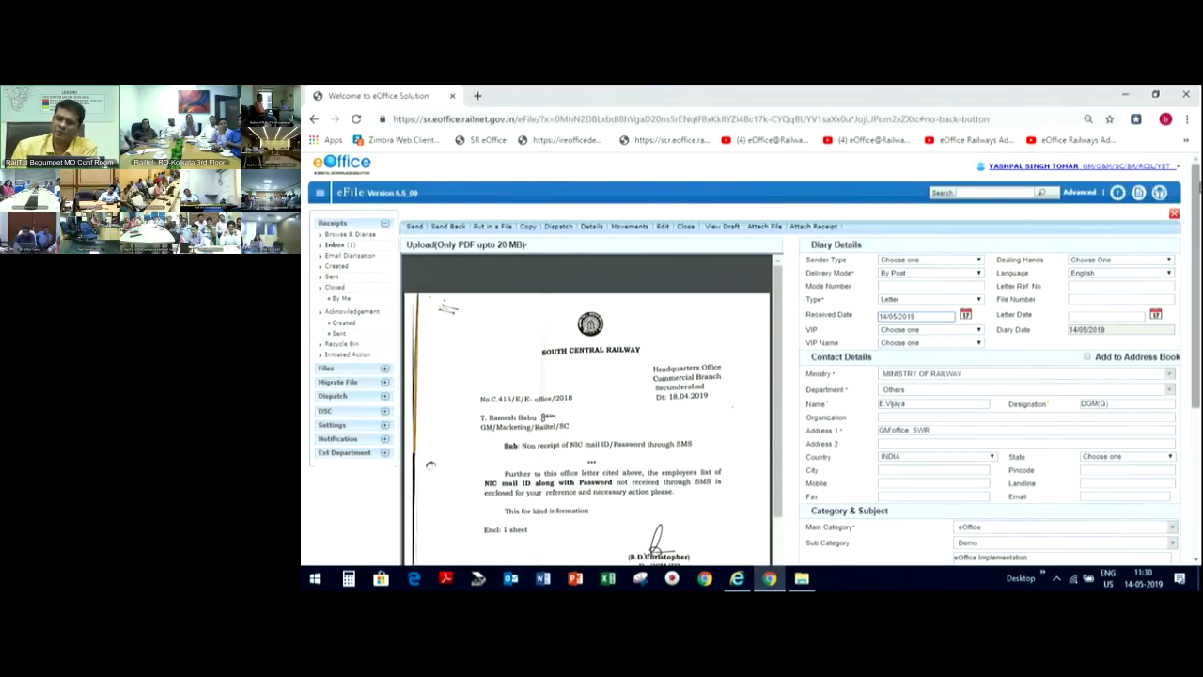
scroll(1196, 282, "down", 1)
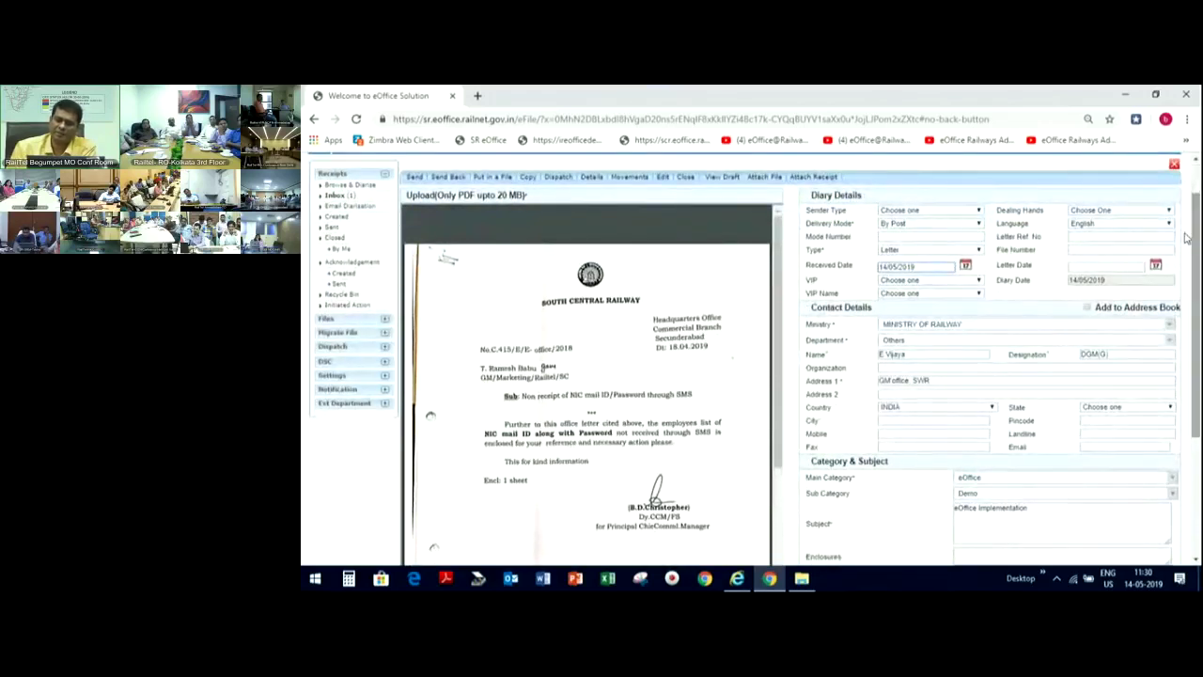
left_click(926, 355)
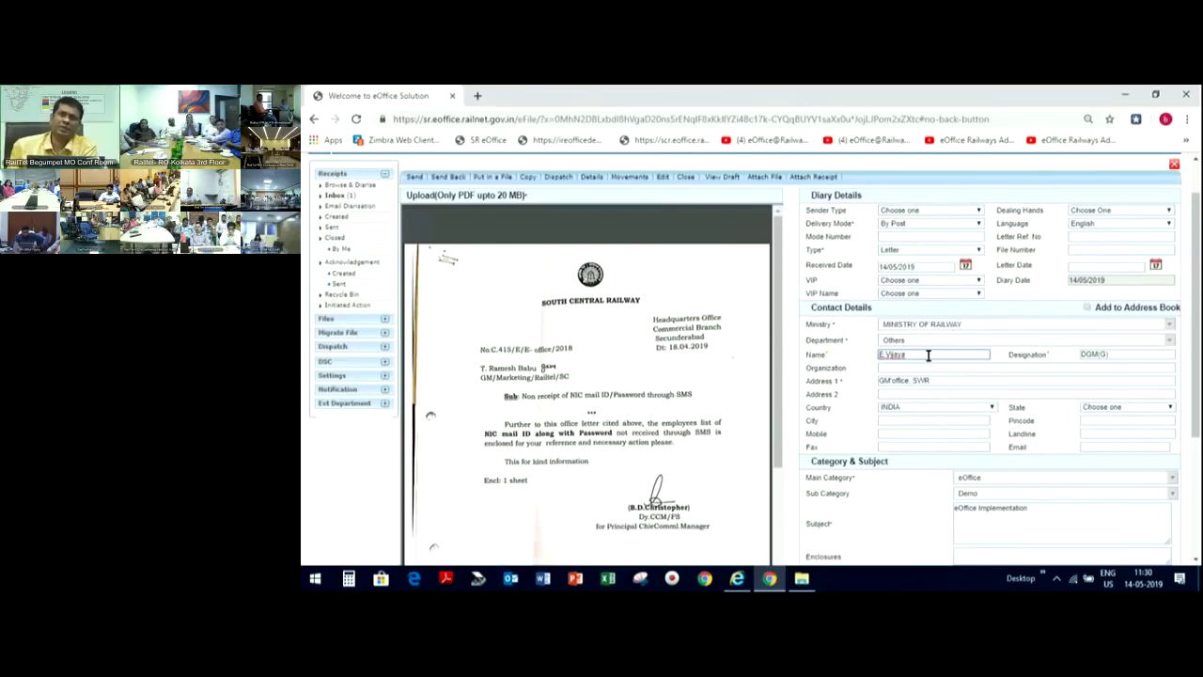
left_click(929, 355)
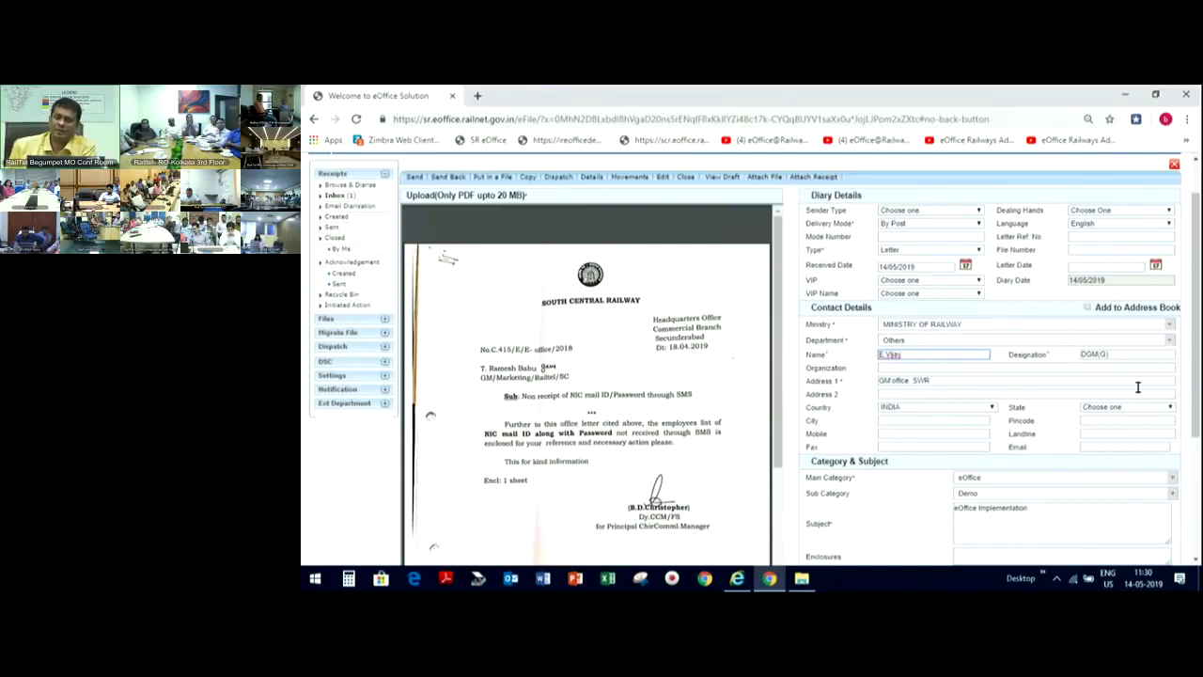
scroll(1193, 279, "down", 3)
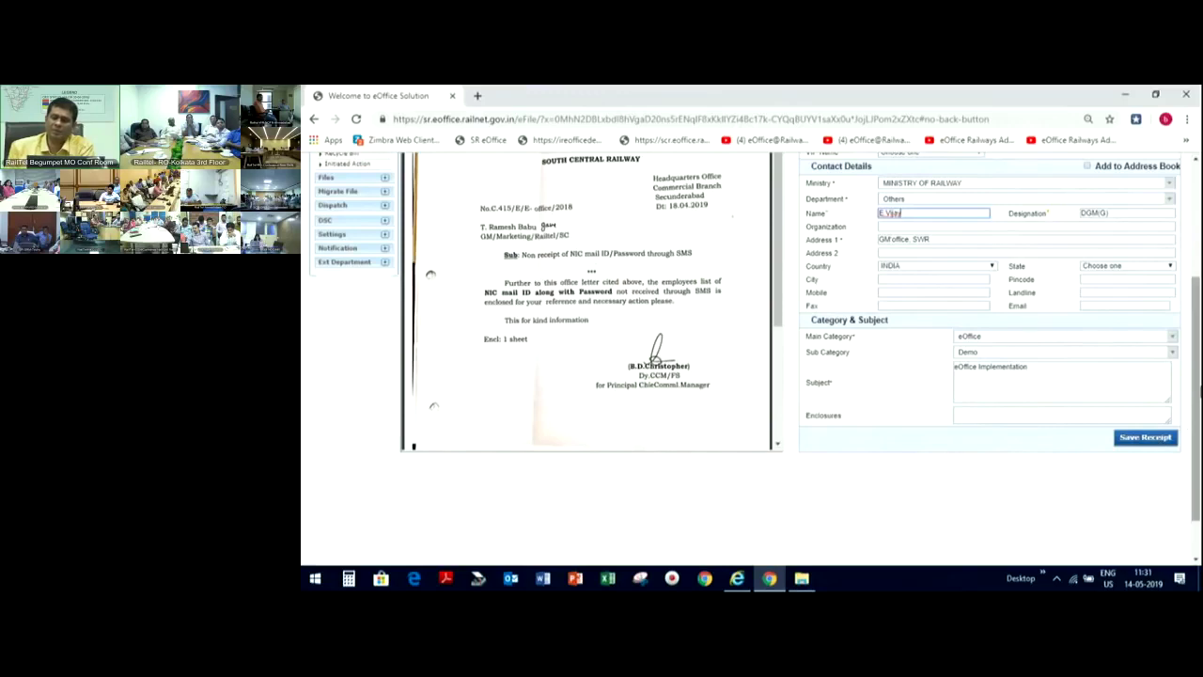
scroll(1195, 376, "up", 1)
scroll(1194, 376, "up", 4)
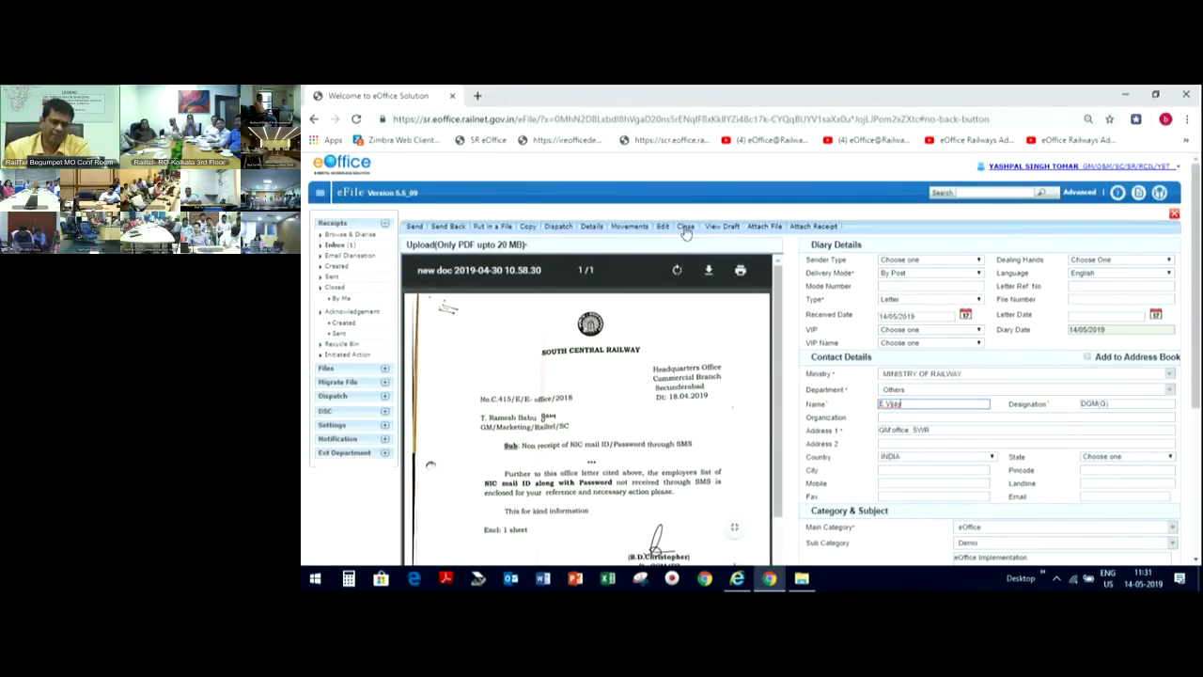
- Close the receipt editor, view its empty draft list, then return to the receipts inbox
left_click(686, 234)
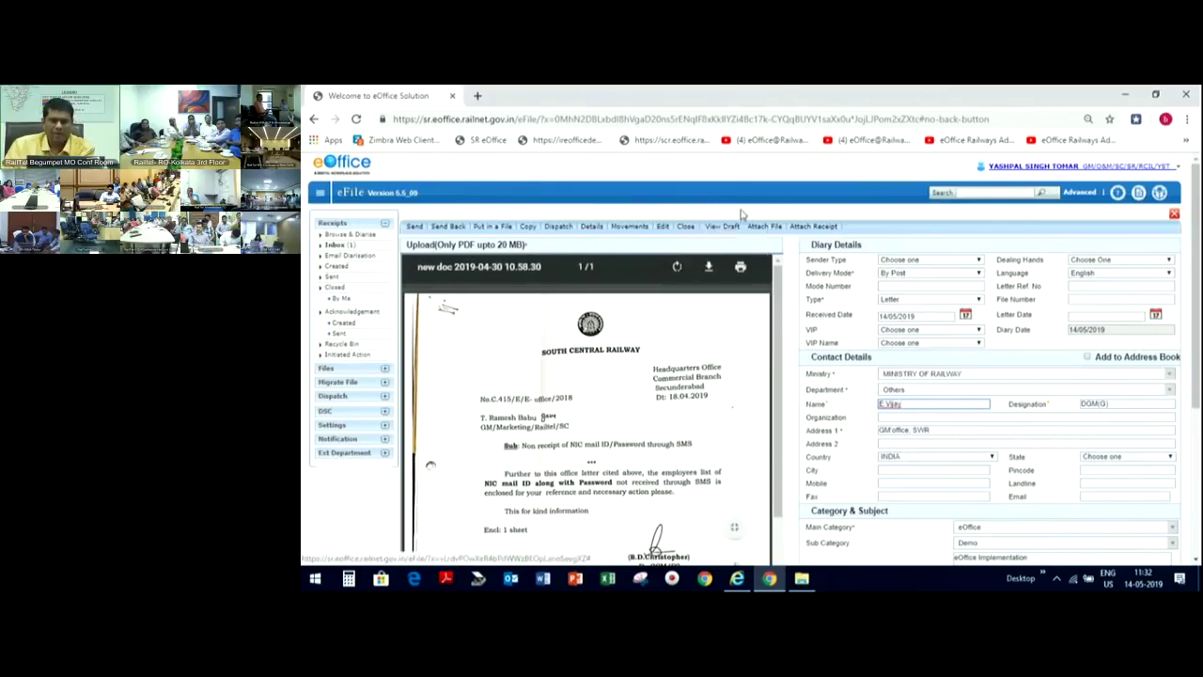
left_click(721, 227)
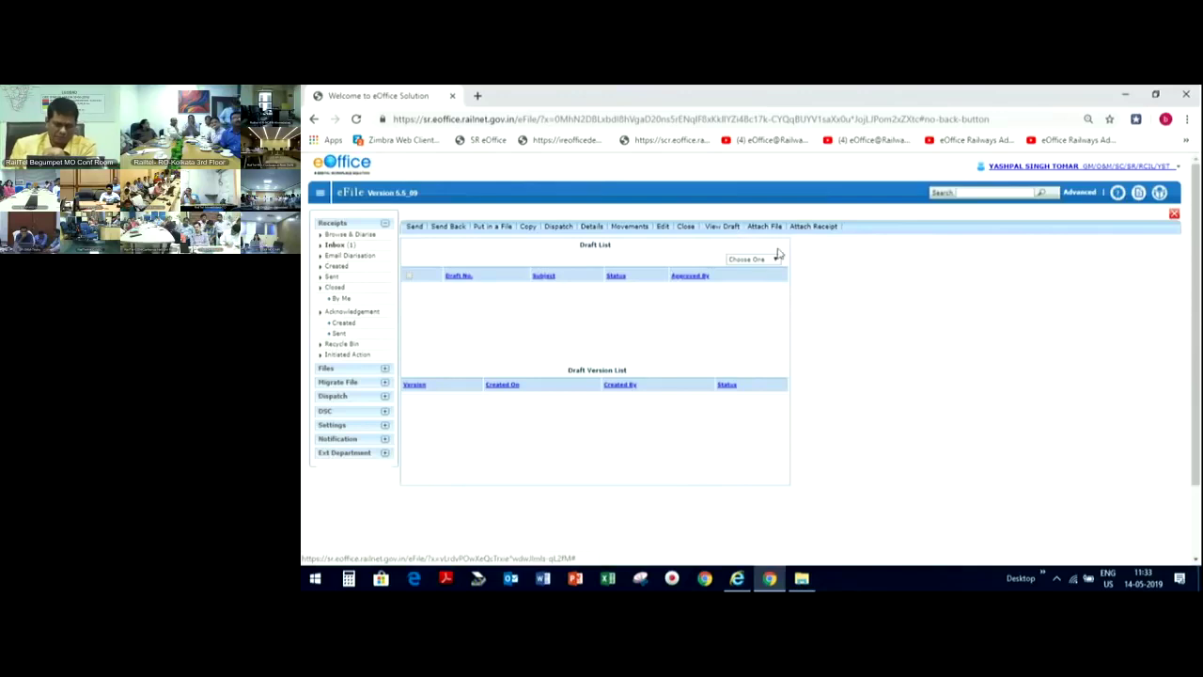
left_click(348, 246)
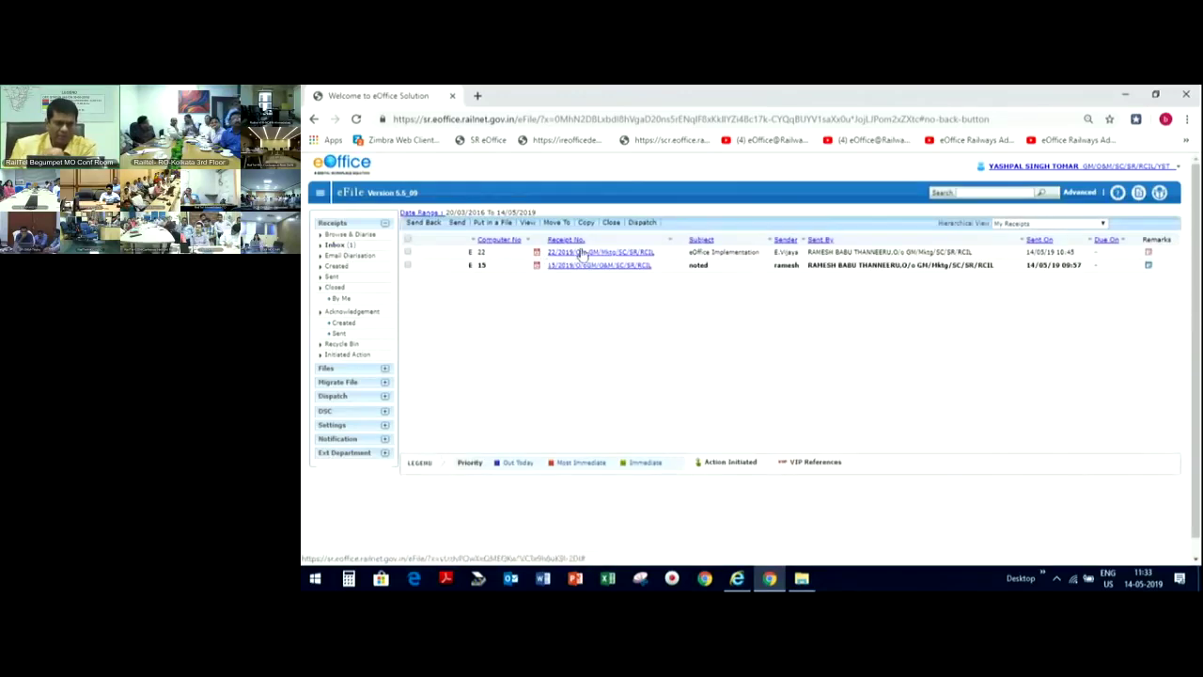
- Open the eOffice Implementation receipt from the Inbox list
left_click(581, 253)
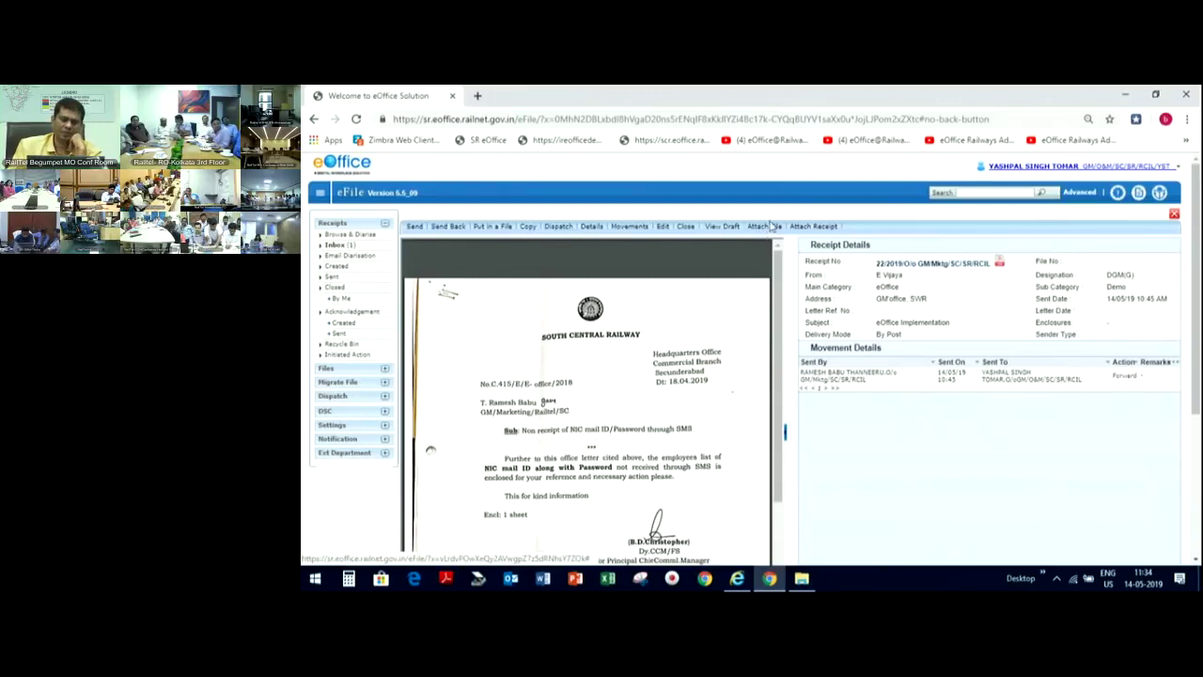
- List files to attach the receipt to and tick the Reliance JIO correspondence File (E 8)
left_click(761, 227)
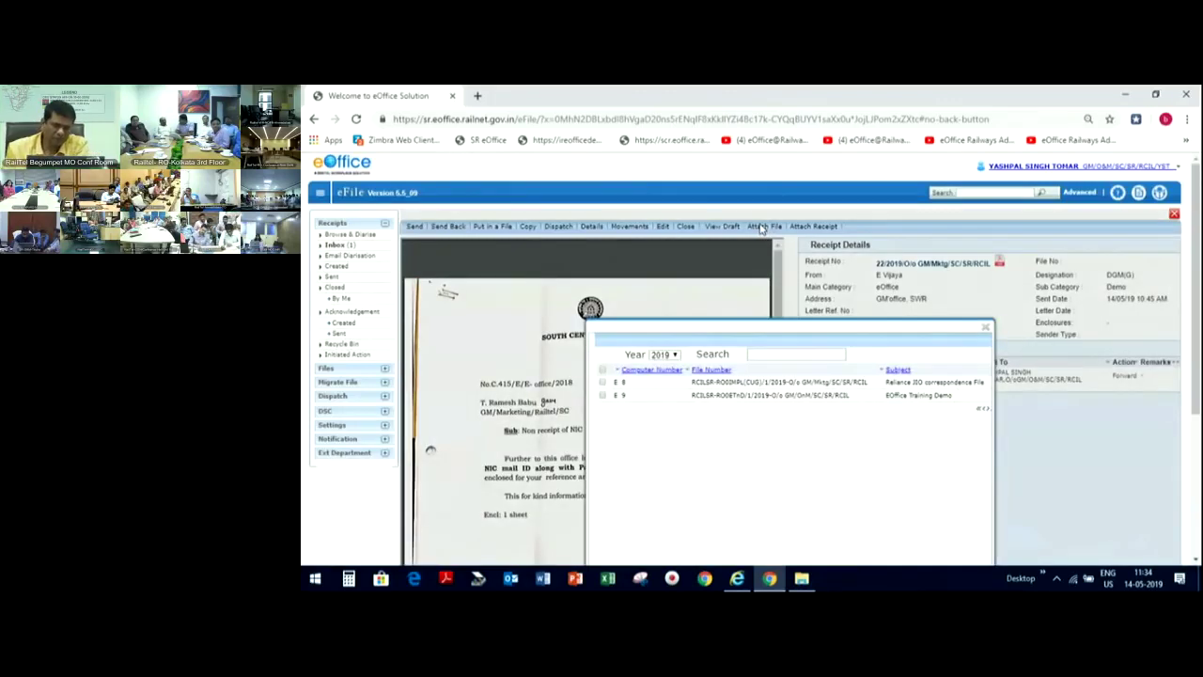
left_click(603, 382)
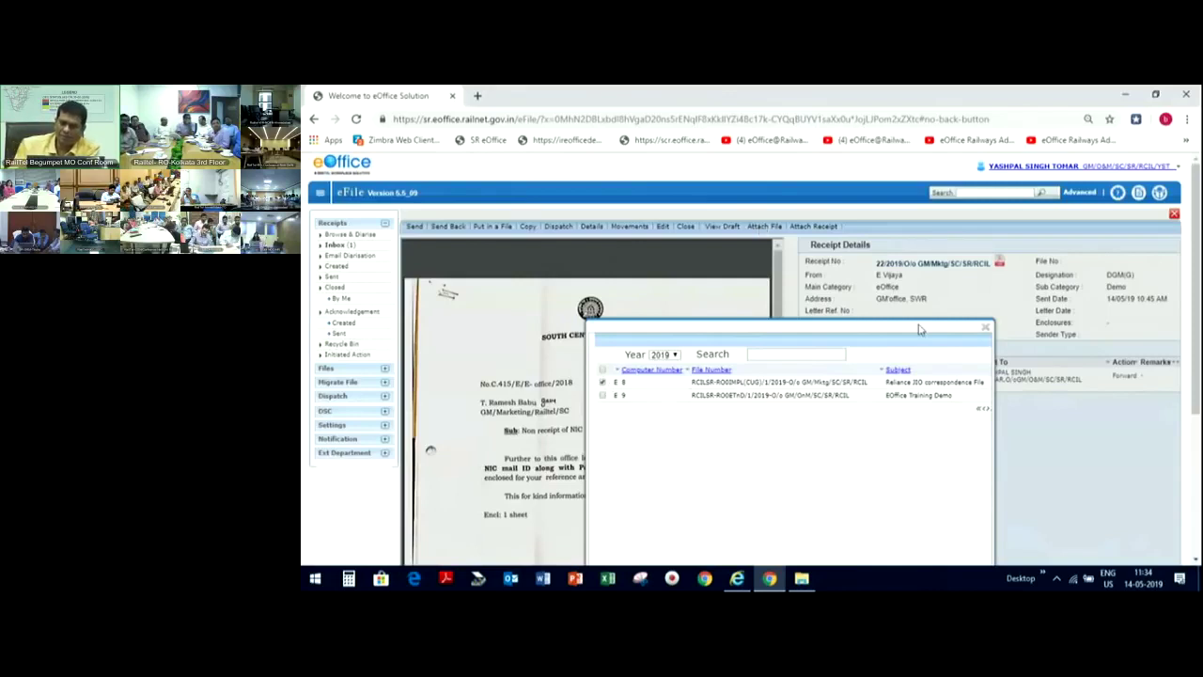
left_click_drag(920, 329, 832, 191)
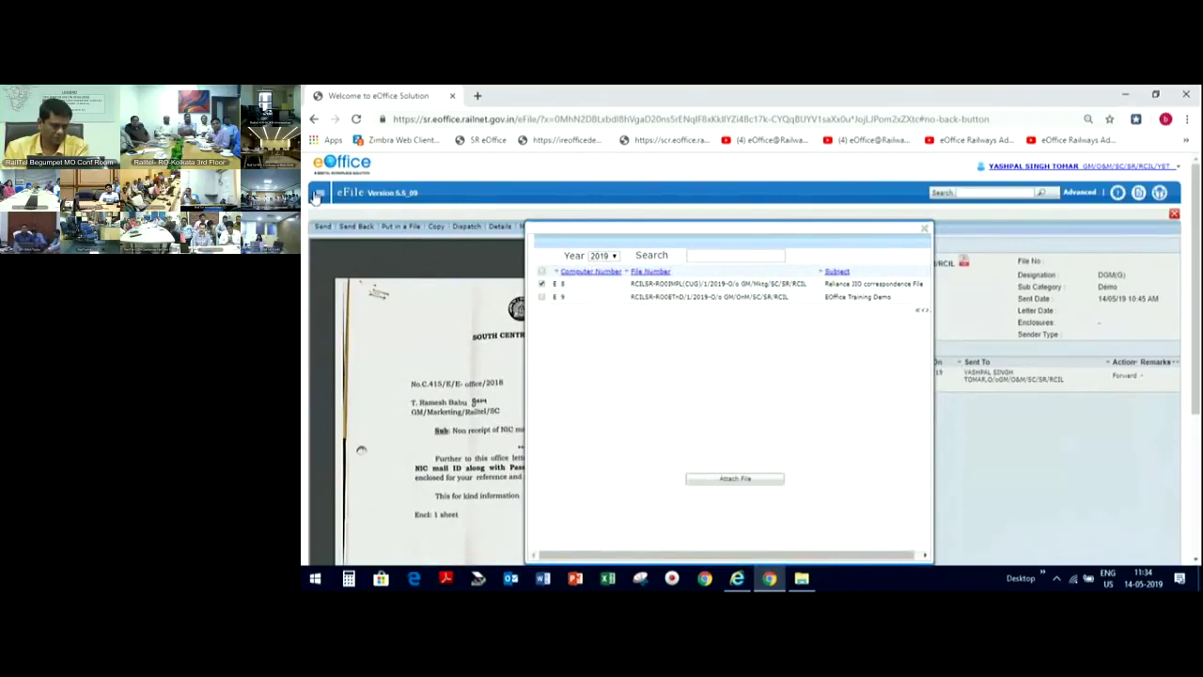
left_click(317, 192)
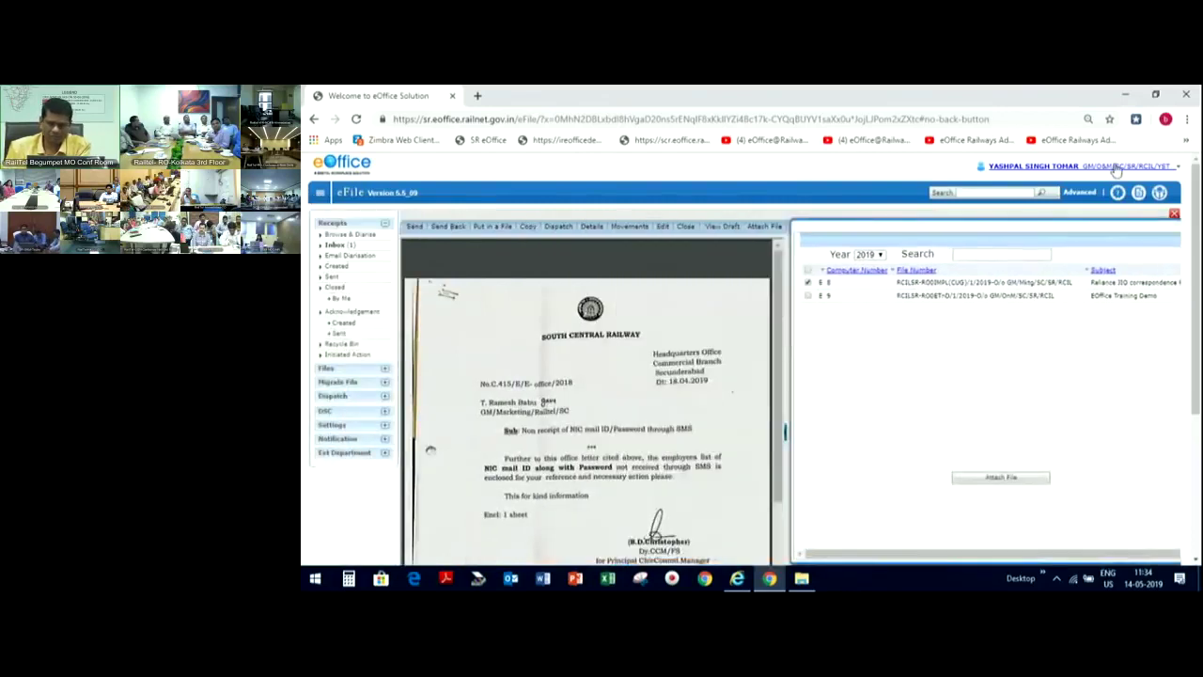
- Go via Home and File Management System to the Receipts Inbox showing receipts 22/2019 and 15/2019
left_click(1116, 167)
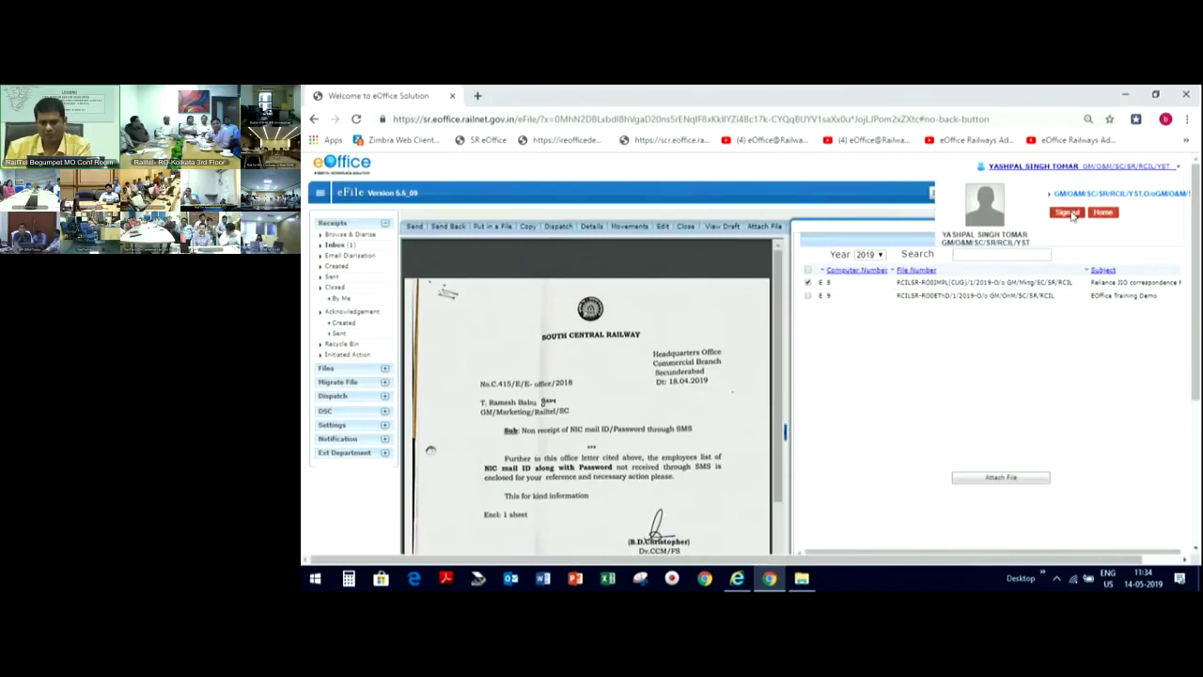
left_click(1103, 212)
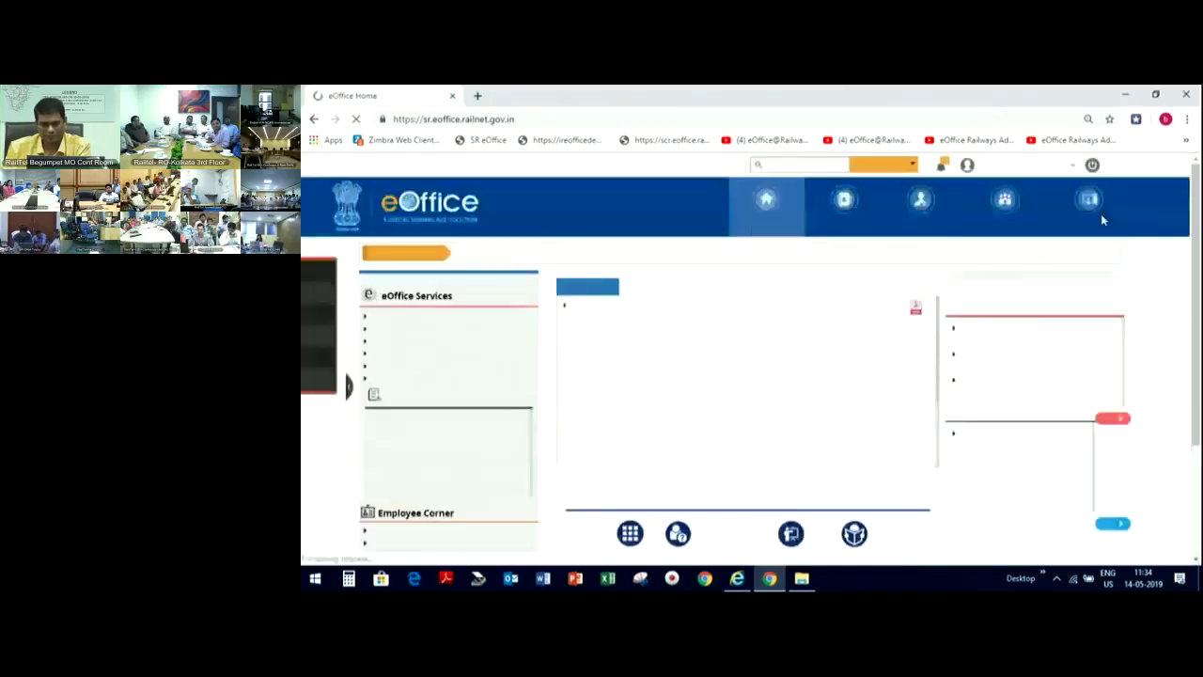
left_click(438, 320)
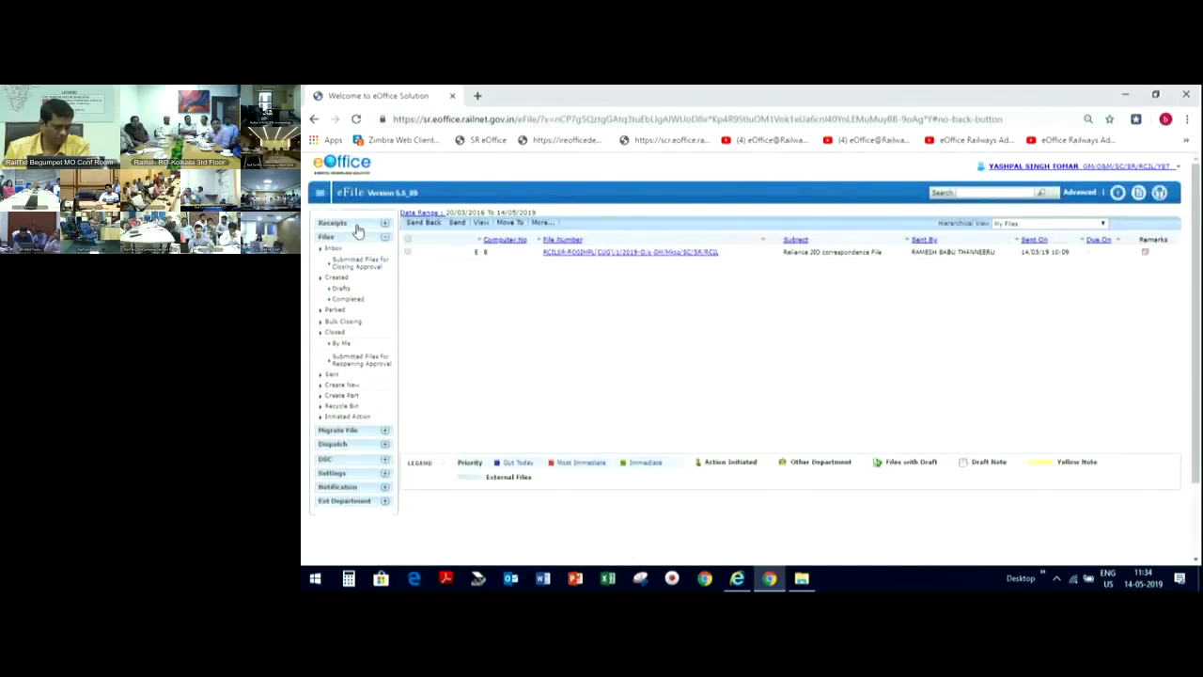
left_click(357, 228)
left_click(341, 245)
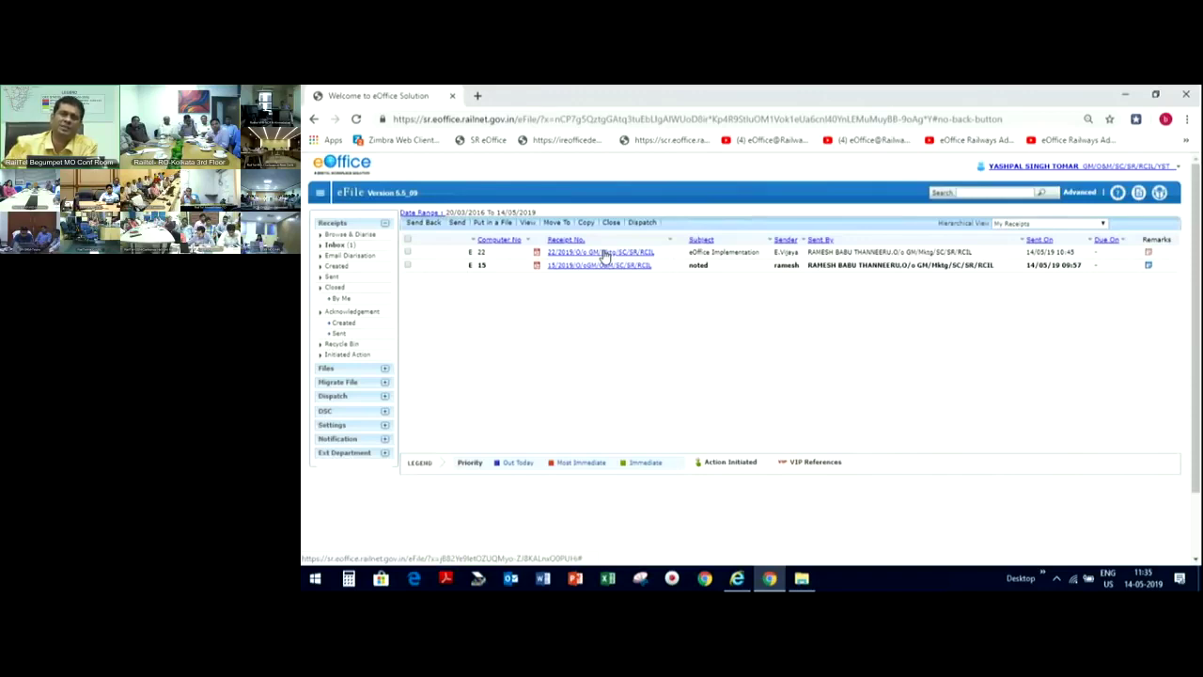
- Reopen the eOffice Implementation receipt and search for another receipt to attach
left_click(603, 255)
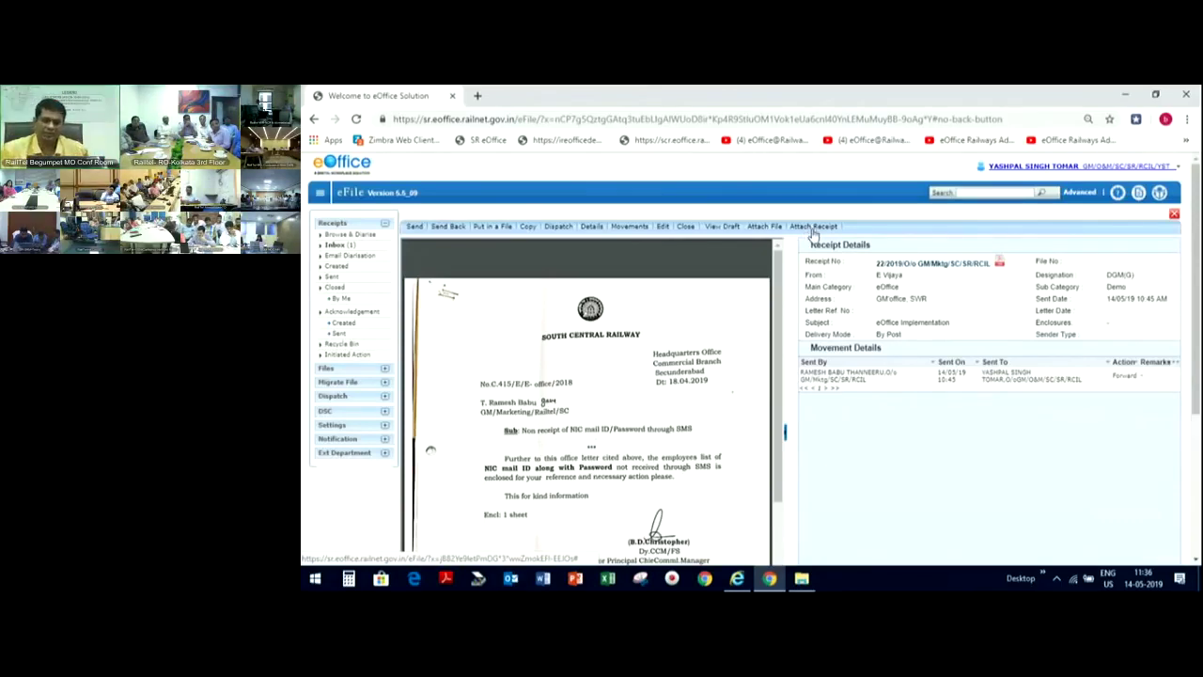
mouse_move(769, 263)
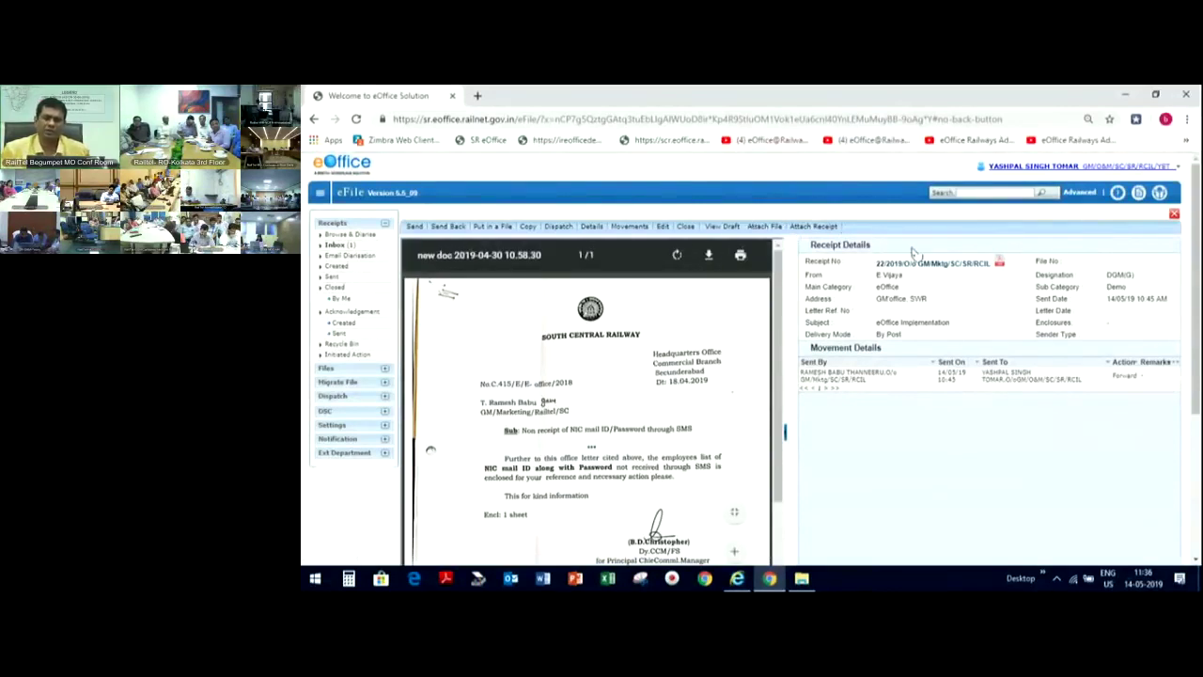
left_click(810, 228)
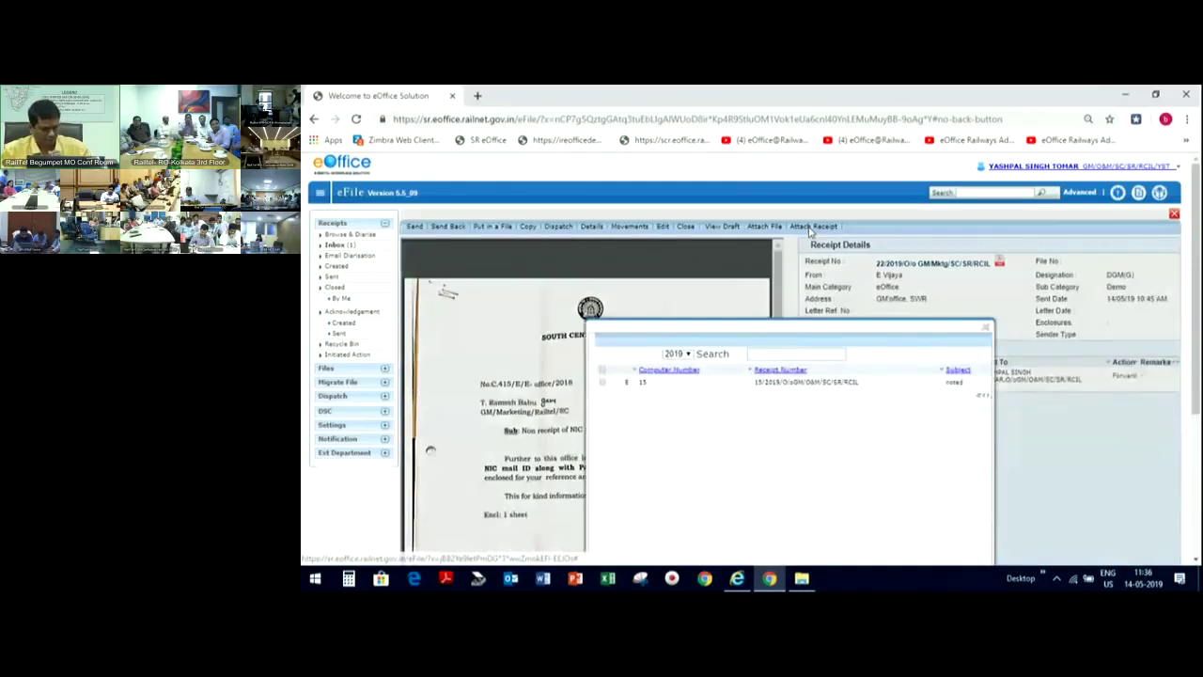
- Tick receipt 15/2019, move the search list aside, and bring up the account options
left_click(602, 383)
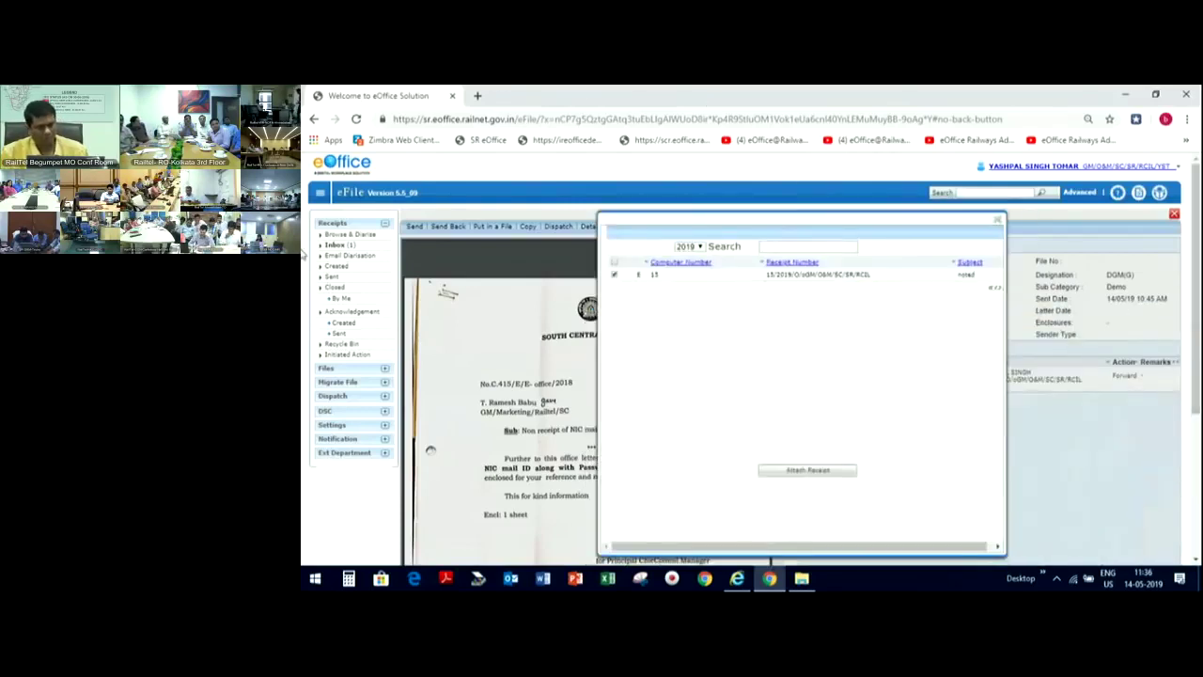
left_click_drag(635, 226, 452, 396)
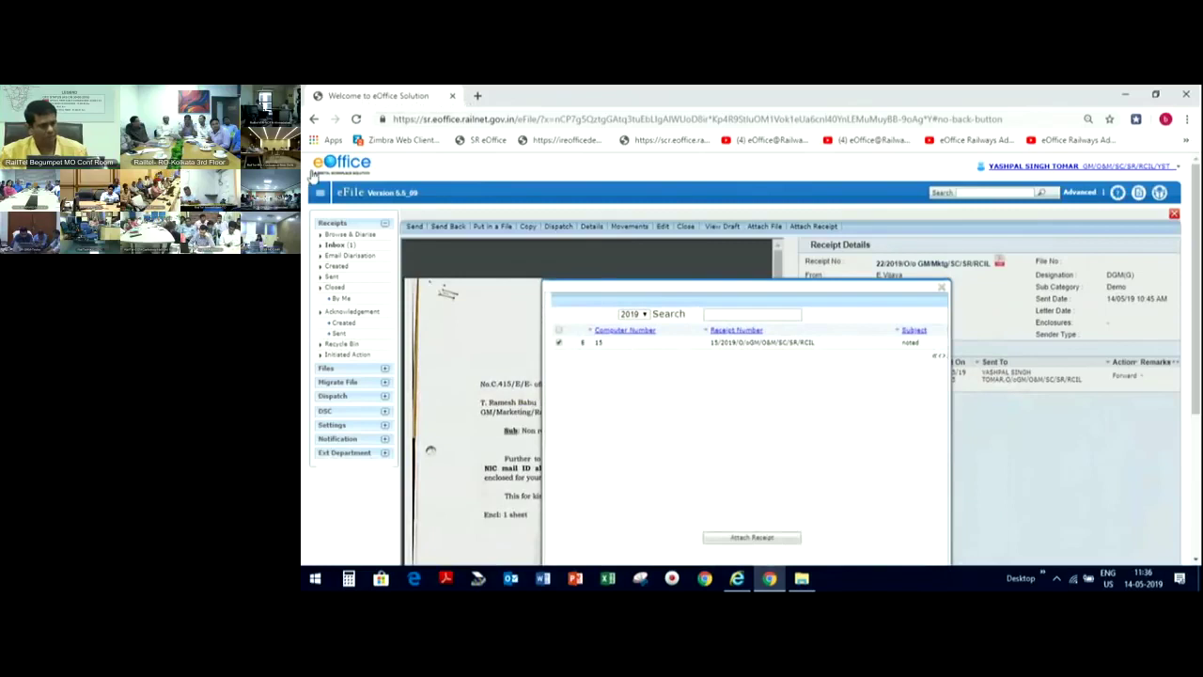
left_click(1083, 170)
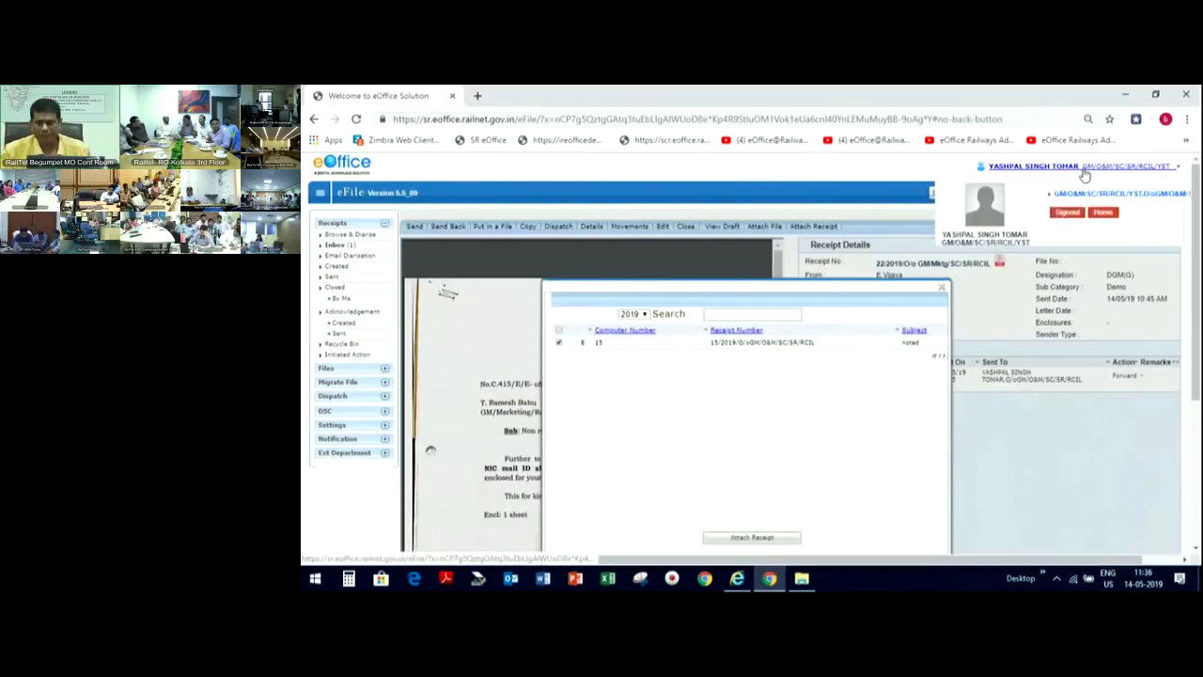
- Go through Home and File Management System to open receipt 22/2019's empty draft list
left_click(1101, 211)
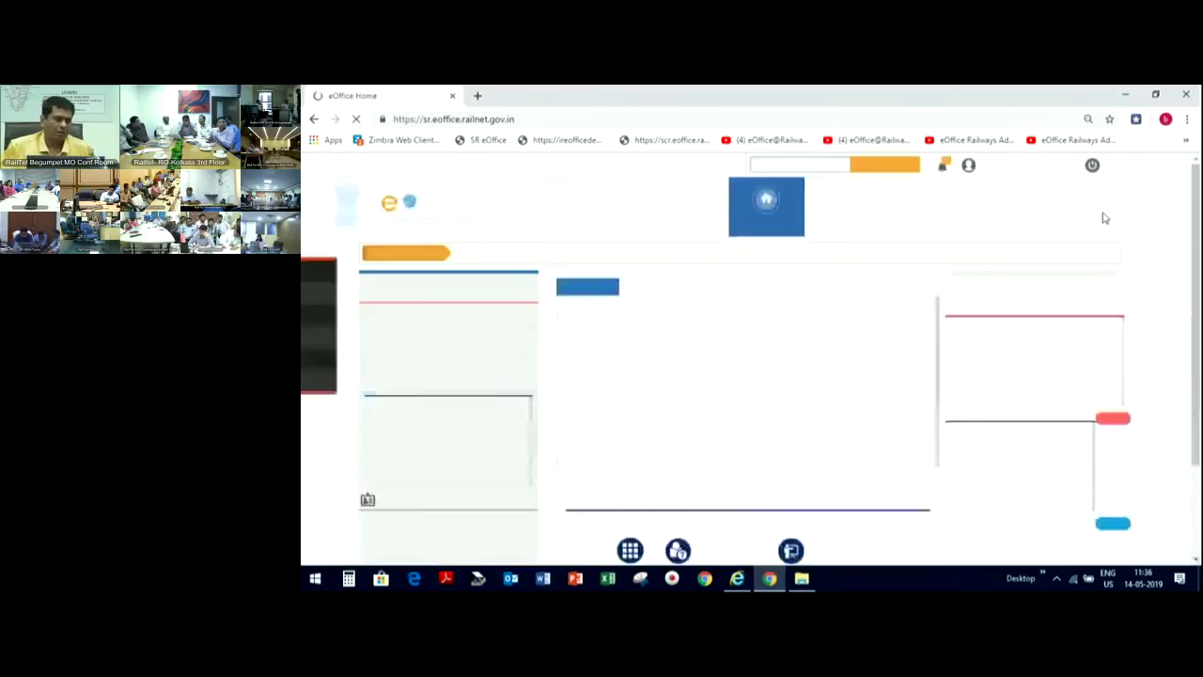
left_click(420, 320)
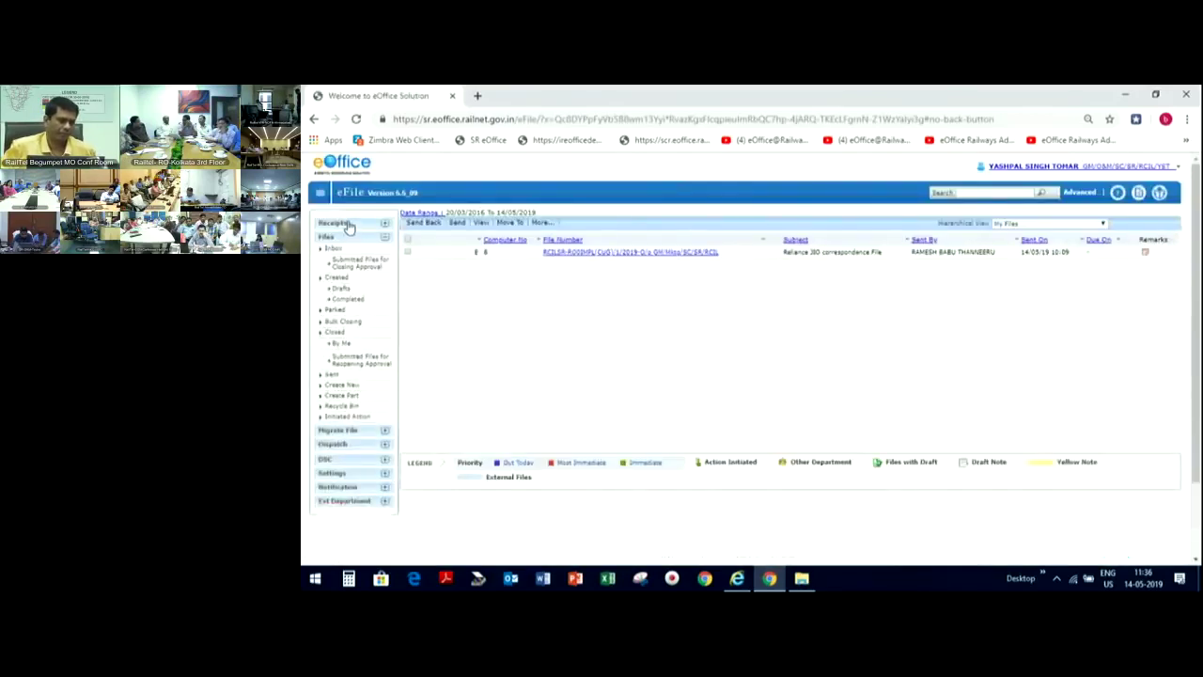
left_click(348, 224)
left_click(338, 245)
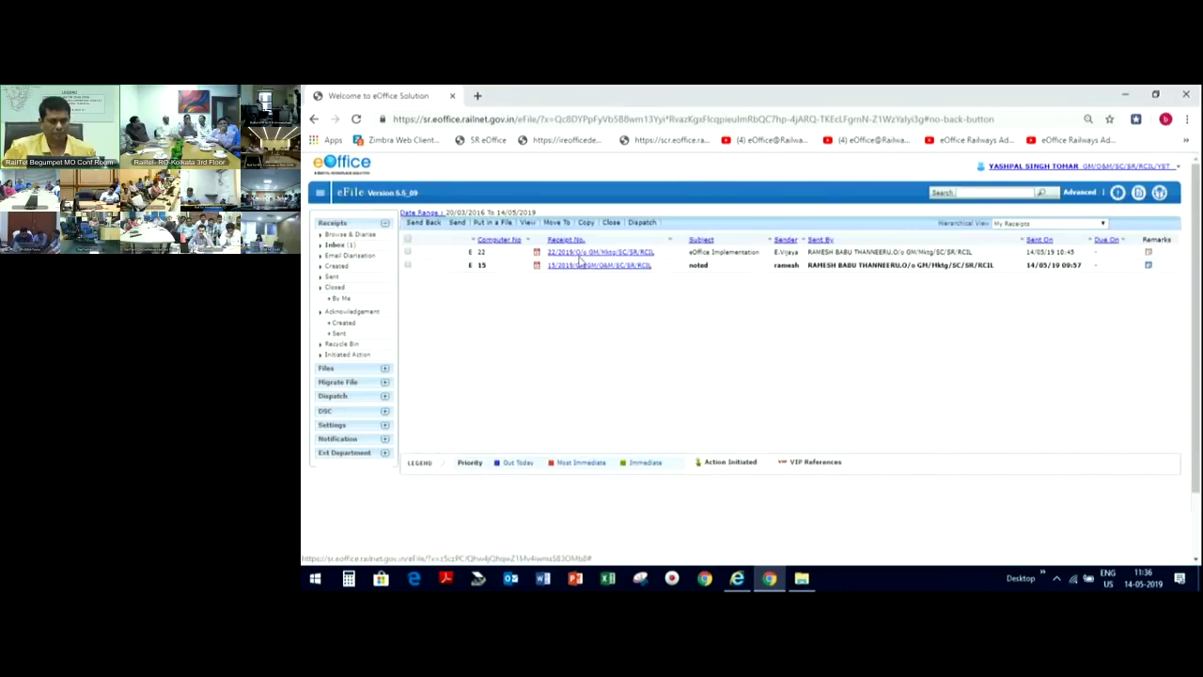
left_click(589, 251)
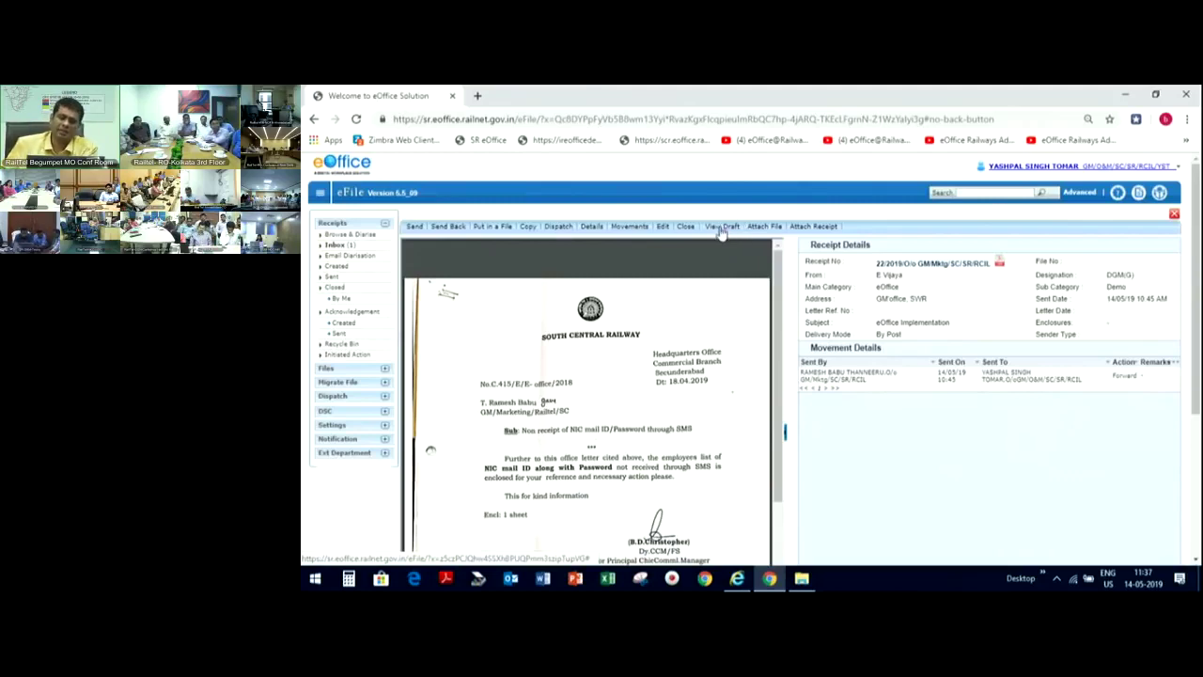
left_click(721, 228)
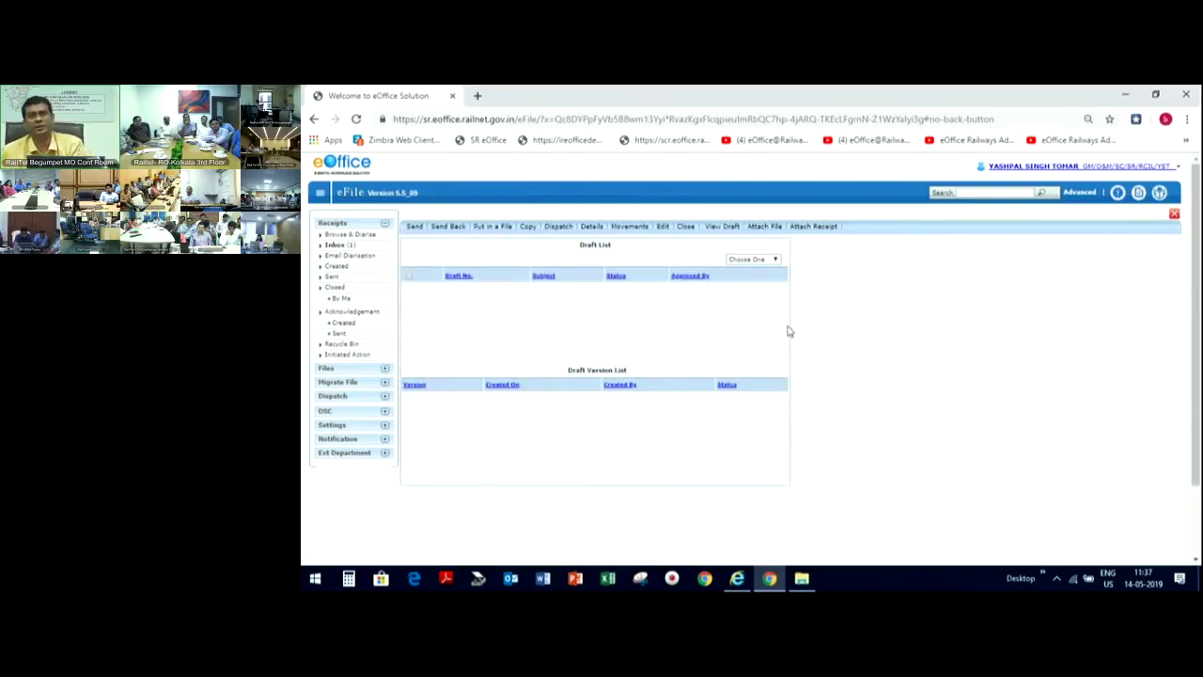
mouse_move(691, 237)
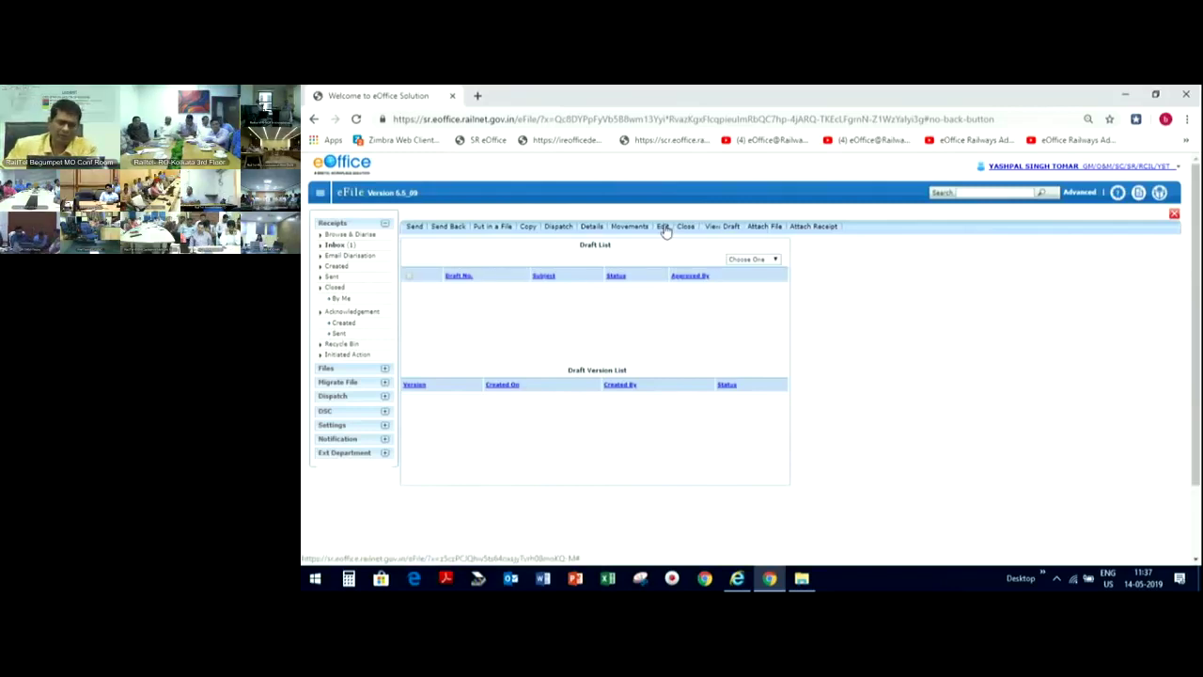
- Show receipt 22/2019's letter again with its single-forward movement history
left_click(665, 229)
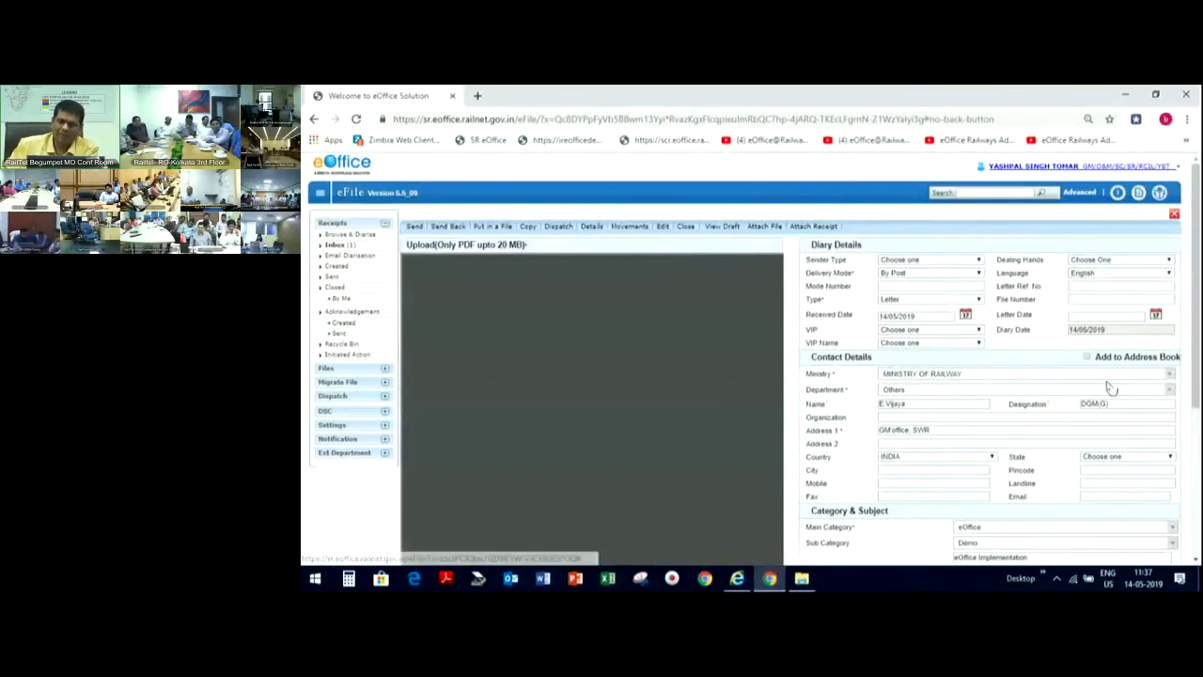
left_click(632, 228)
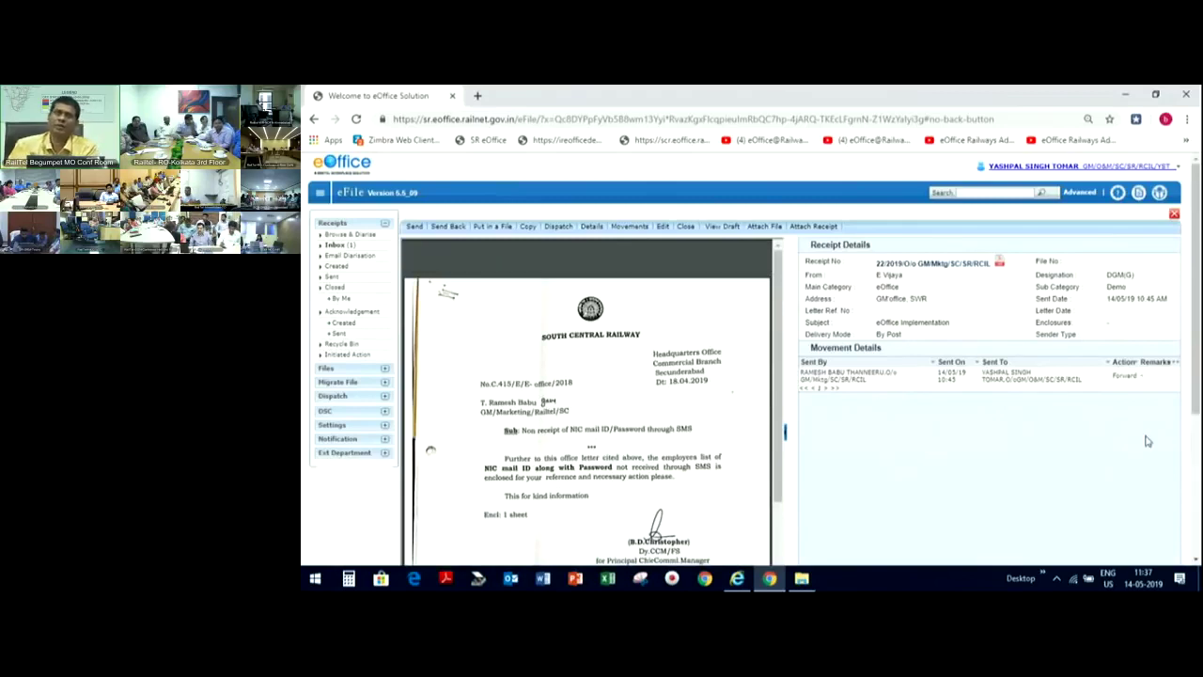
- Show receipt 22/2019's Details: empty dispatch, attached and detached history sections
left_click(589, 228)
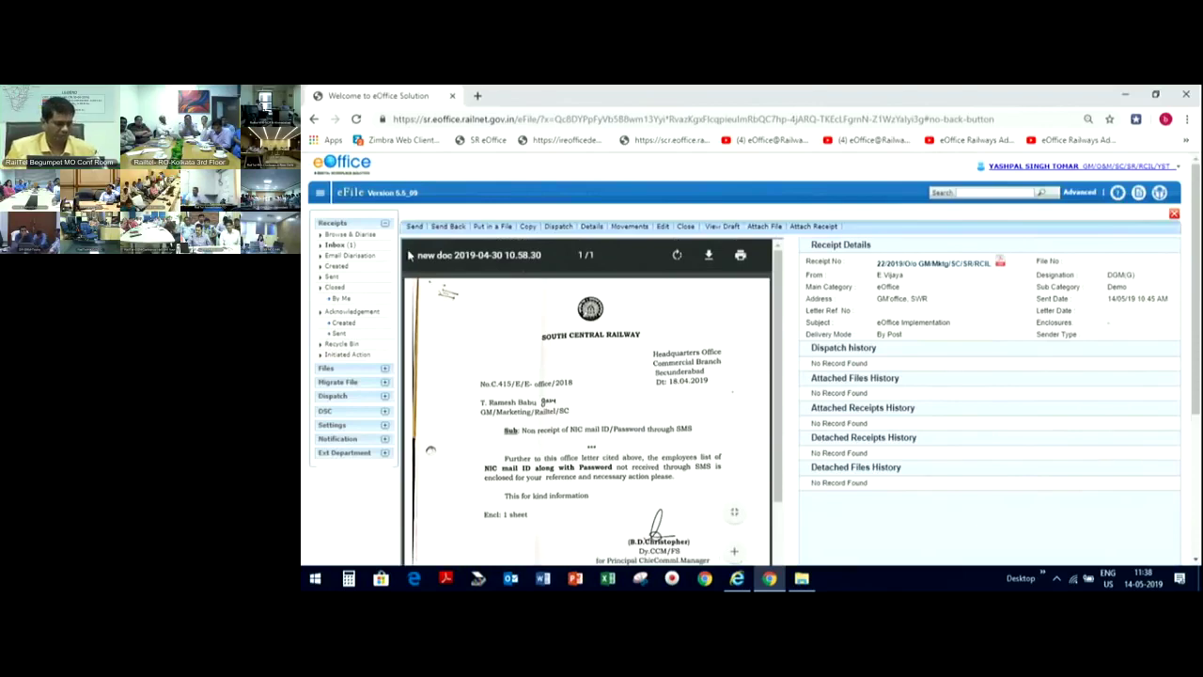
- Go back to the receipts inbox listing 22/2019 (eOffice Implementation) and 15/2019 (noted)
left_click(336, 246)
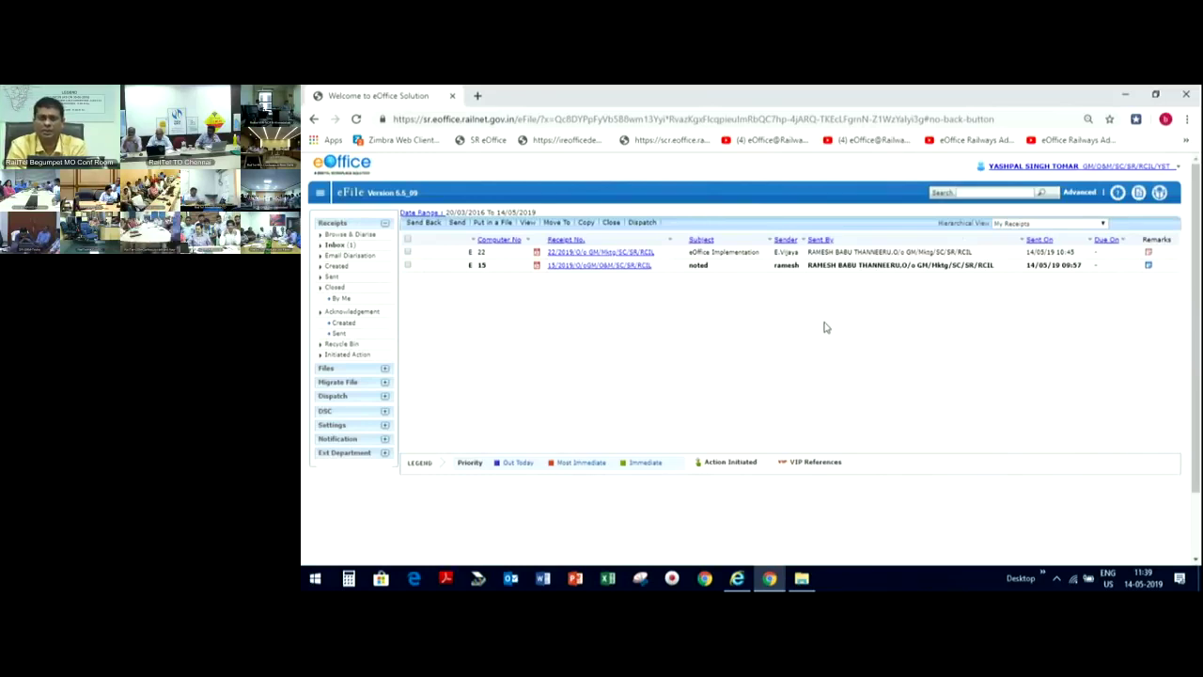
- Attach receipt 22/2019 to the Reliance JIO correspondence File using Put in a File
left_click(596, 254)
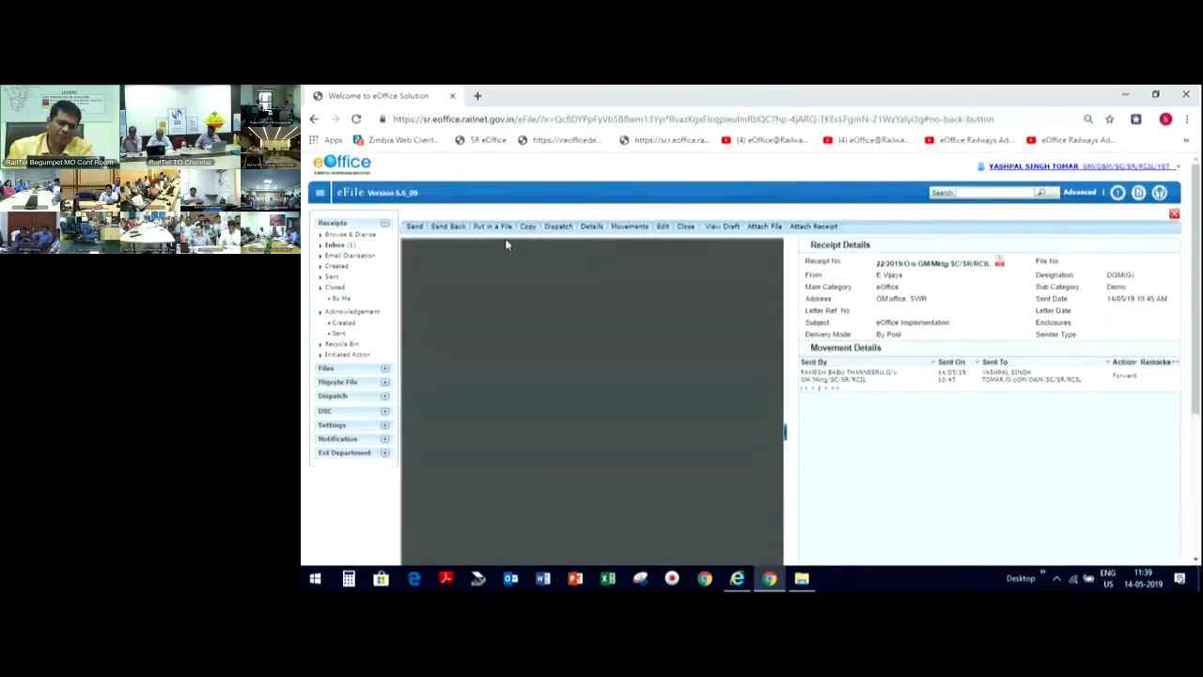
left_click(490, 228)
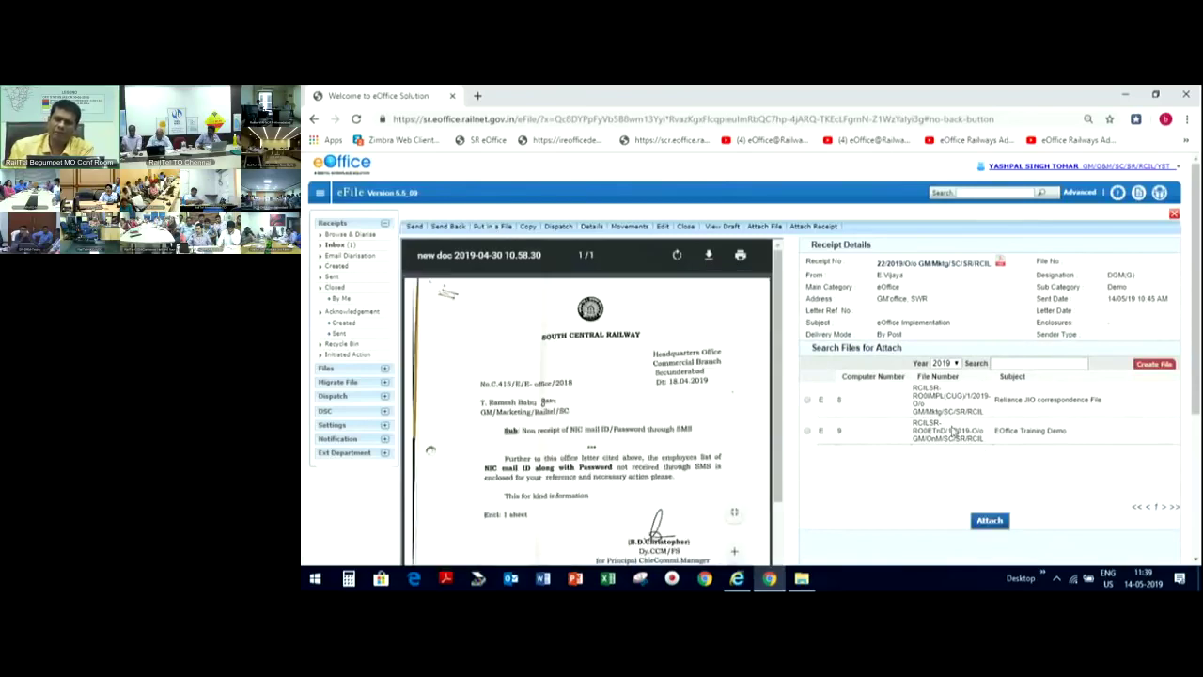
left_click(809, 402)
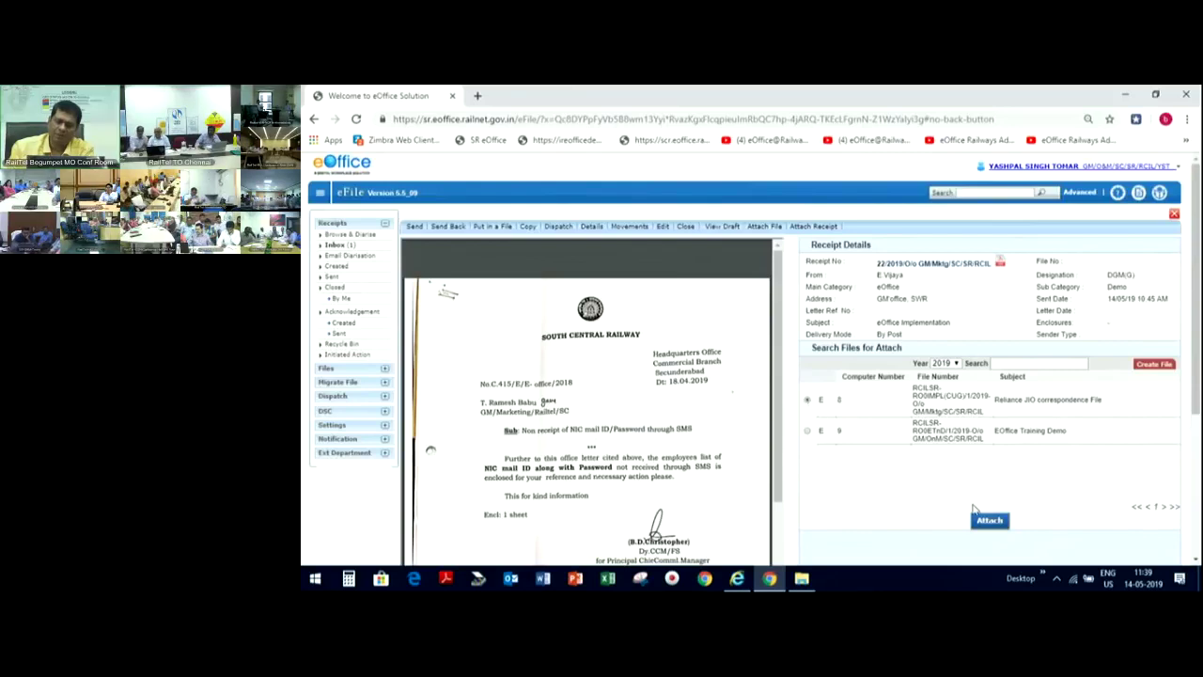
left_click(992, 522)
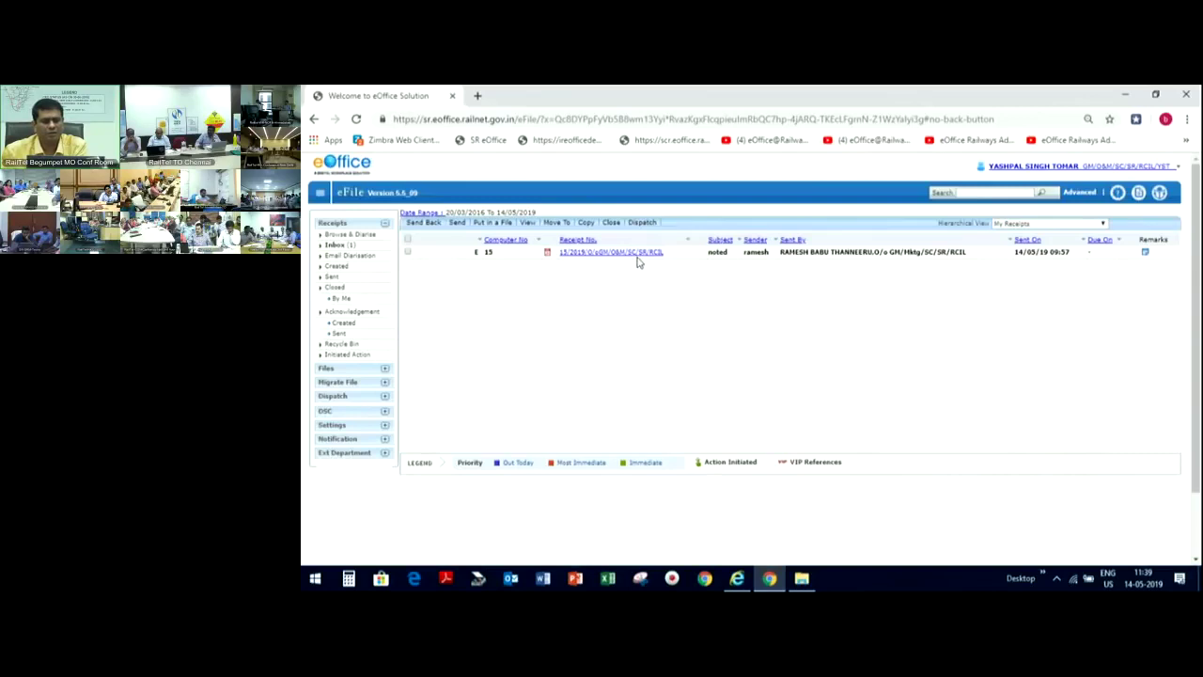
- From the inbox, attach receipt 15/2019 to the E 9 EOffice Training Demo file
left_click(341, 247)
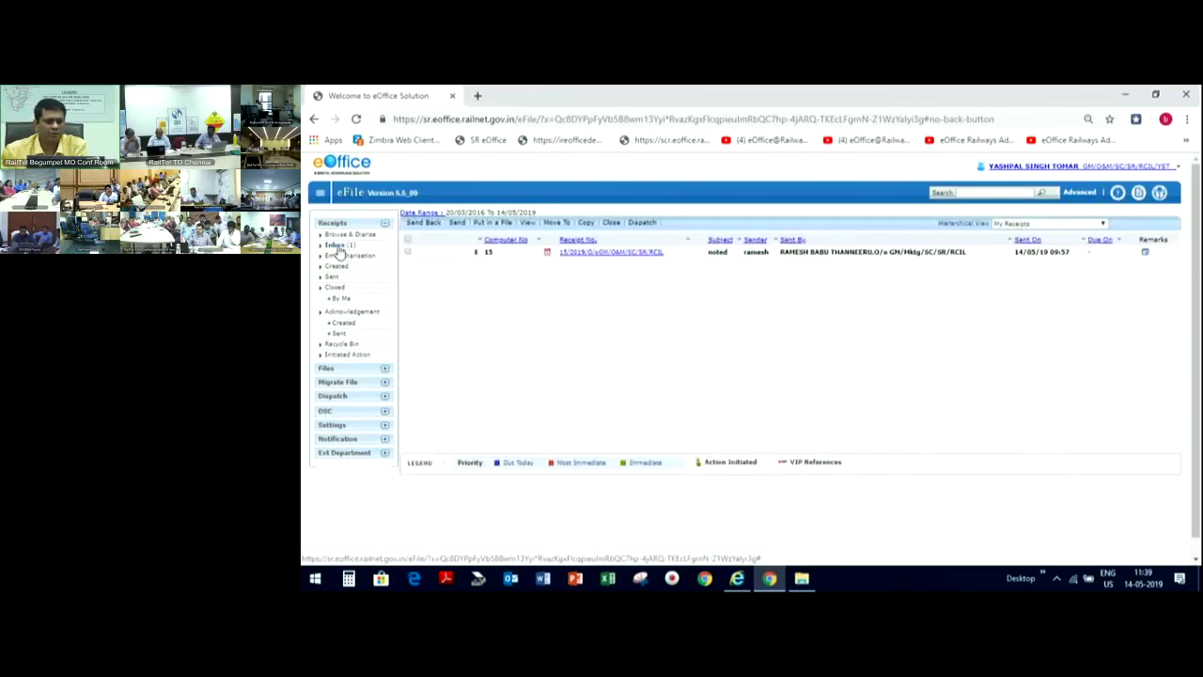
left_click(614, 255)
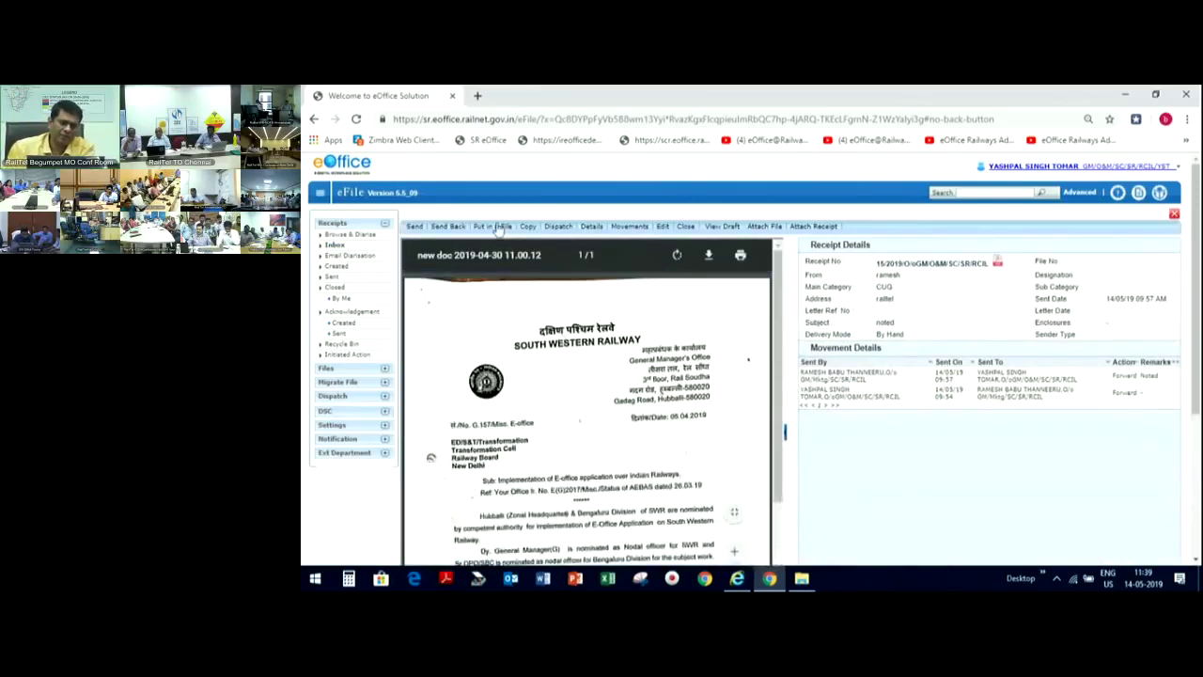
left_click(495, 226)
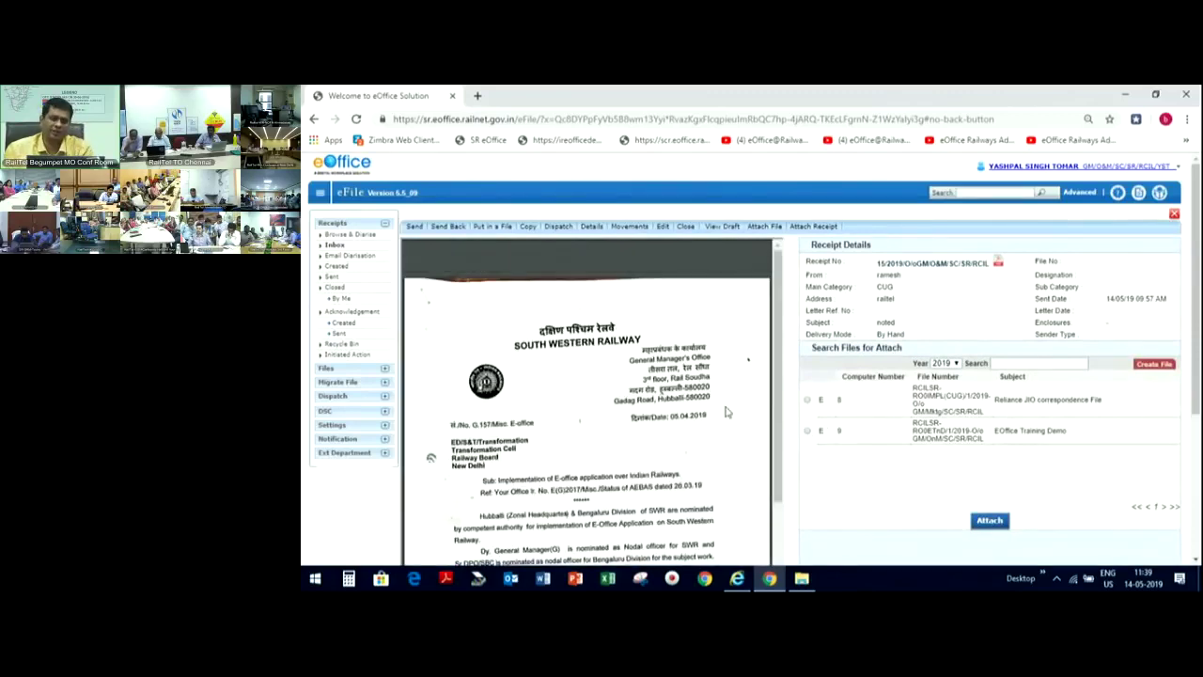
left_click(808, 432)
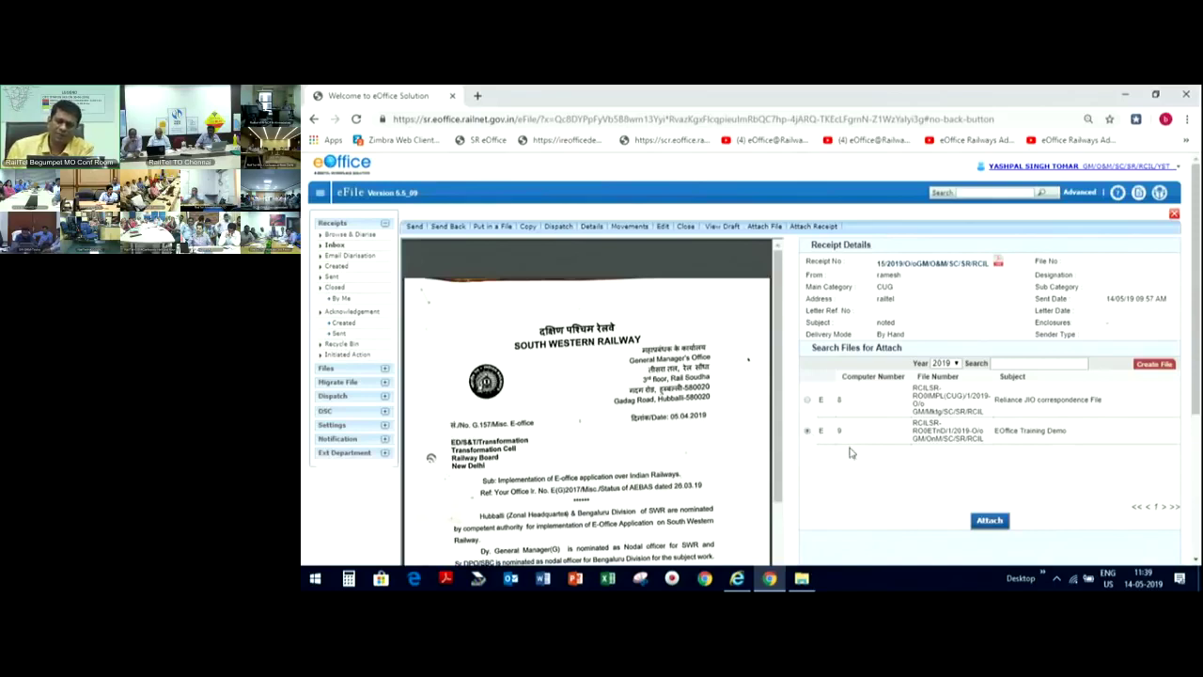
left_click(1001, 524)
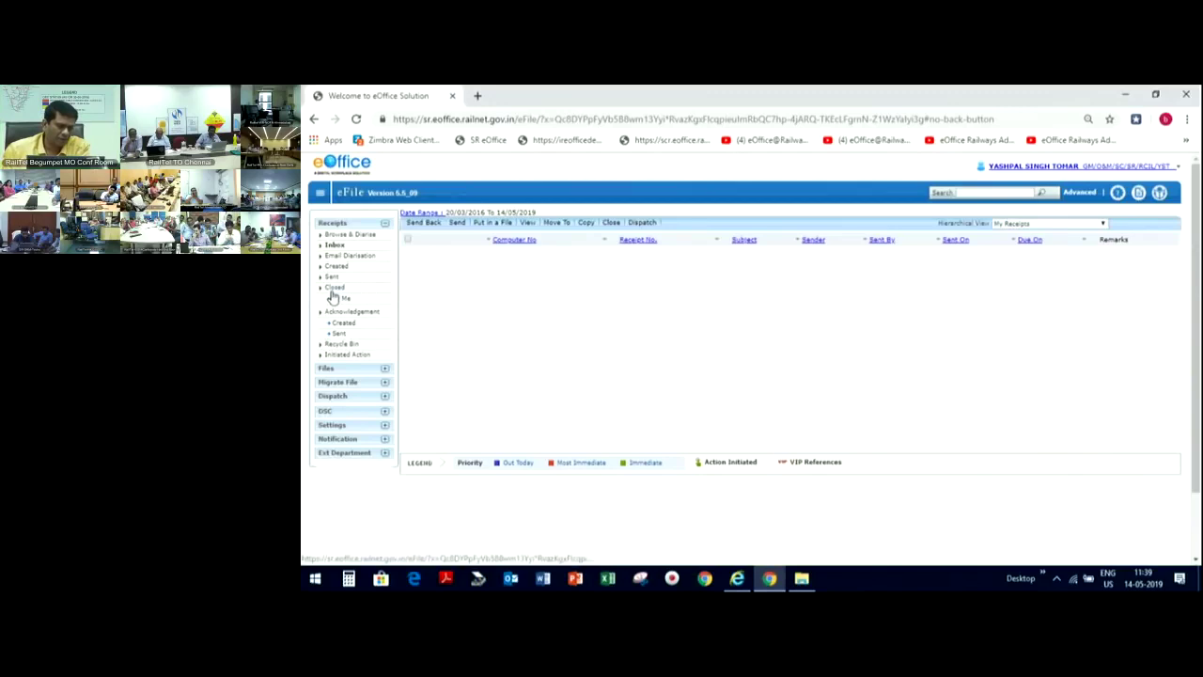
- Check the EOffice Training Demo file under completed files, then return to the Receipts section
left_click(357, 370)
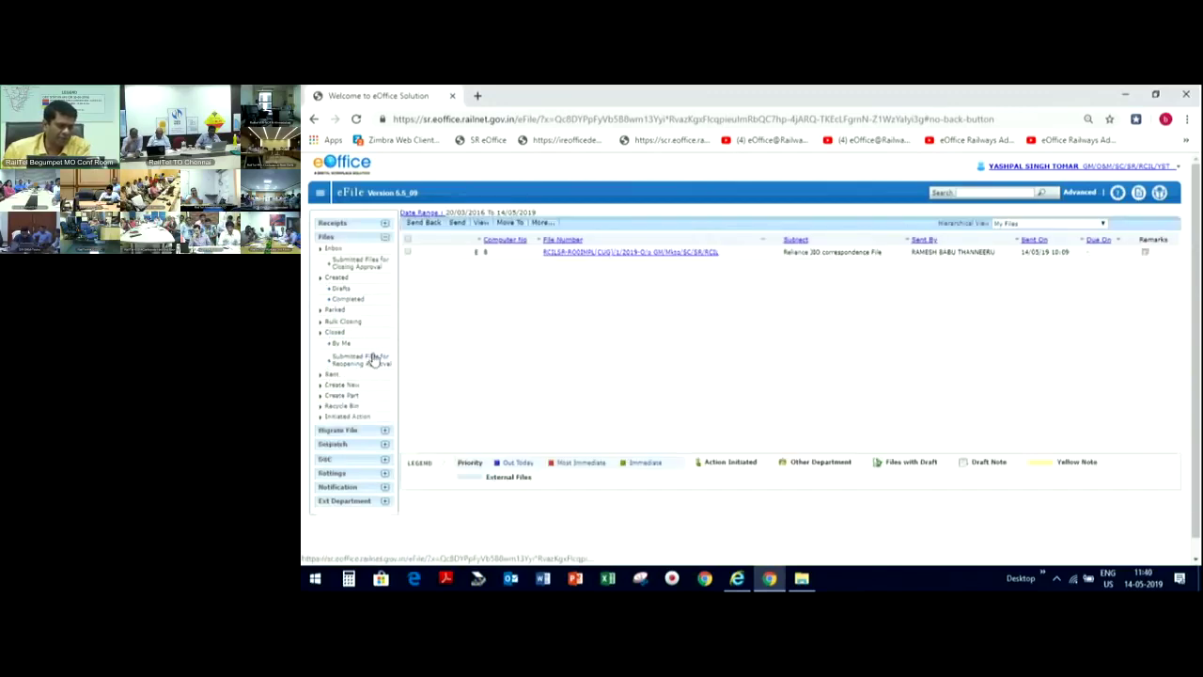
left_click(350, 298)
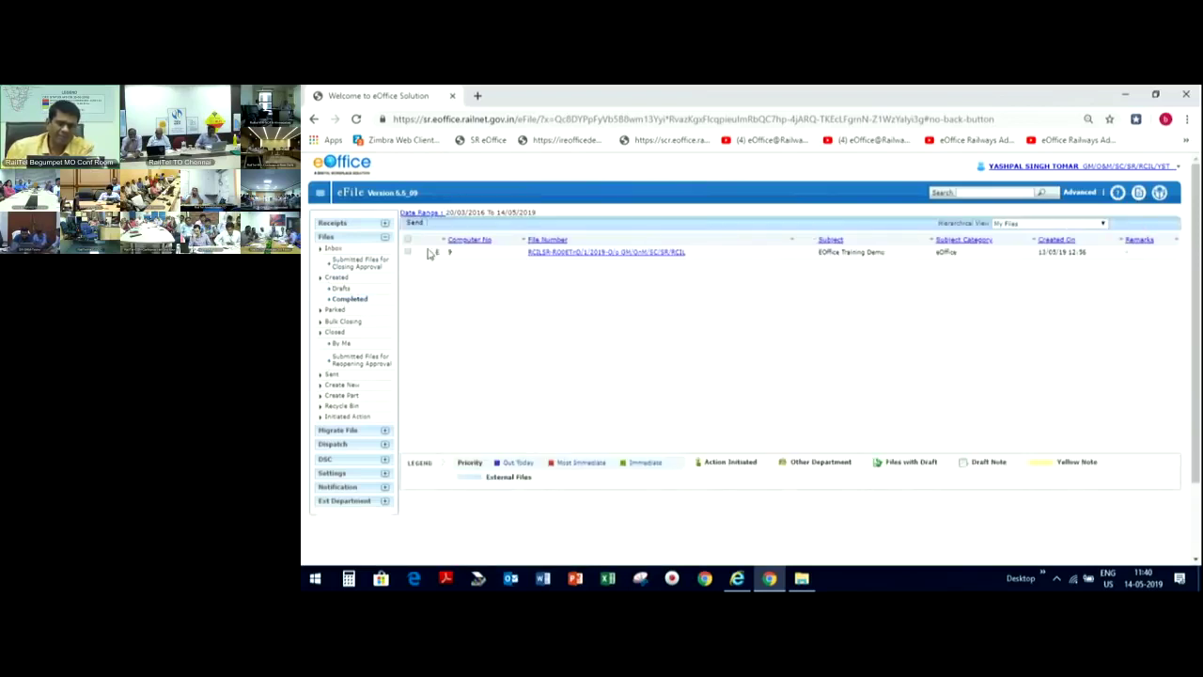
left_click(605, 254)
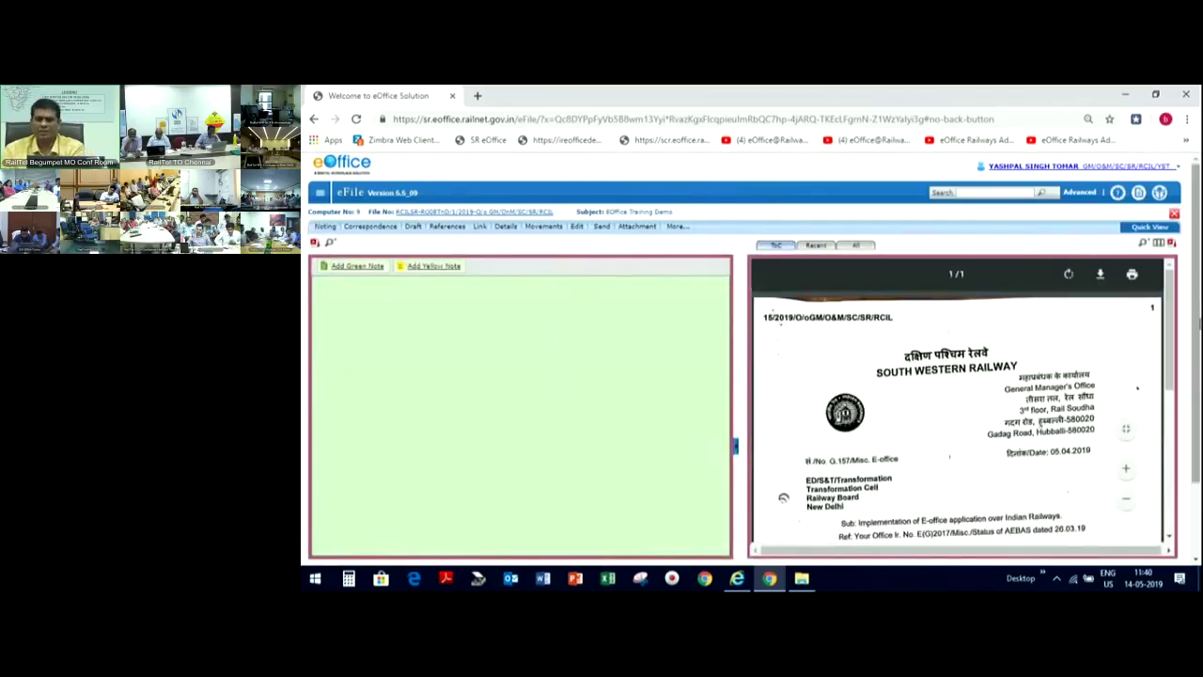
scroll(1178, 287, "down", 3)
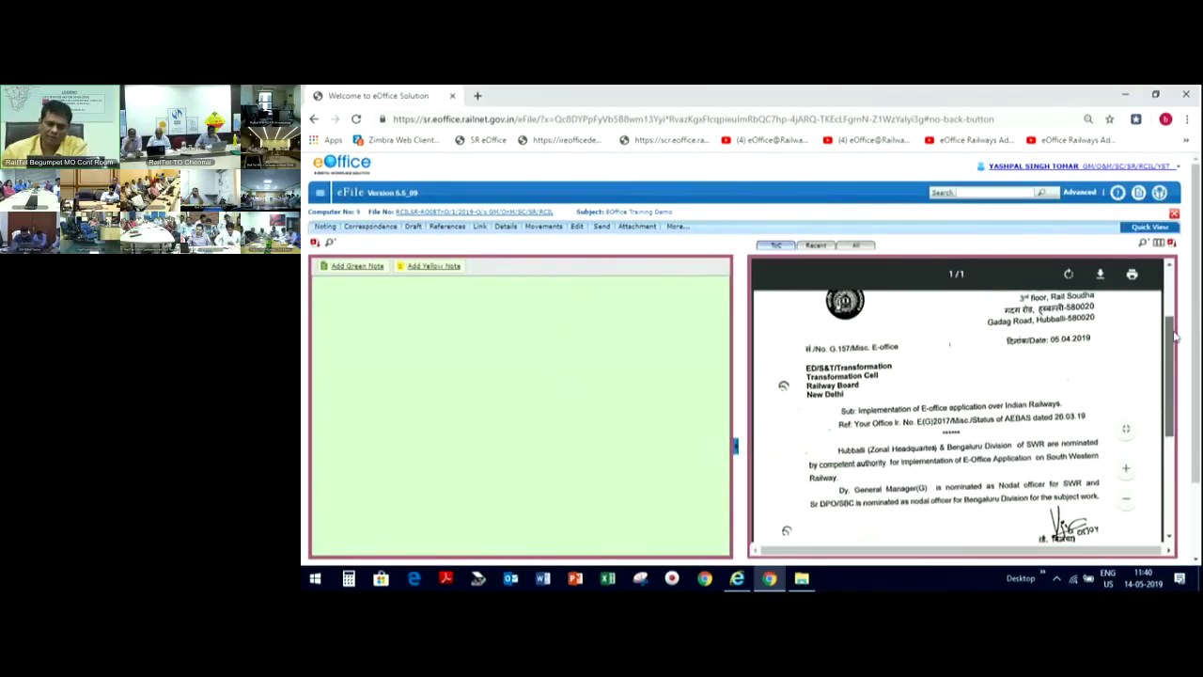
scroll(1177, 285, "up", 3)
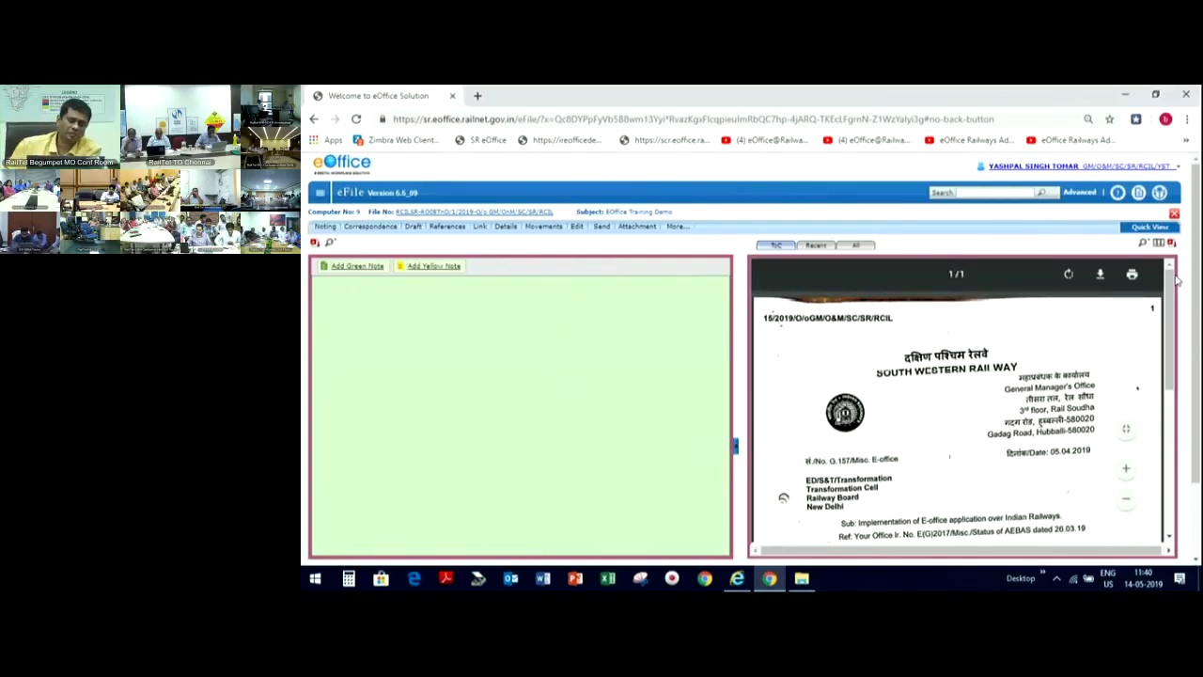
left_click(318, 193)
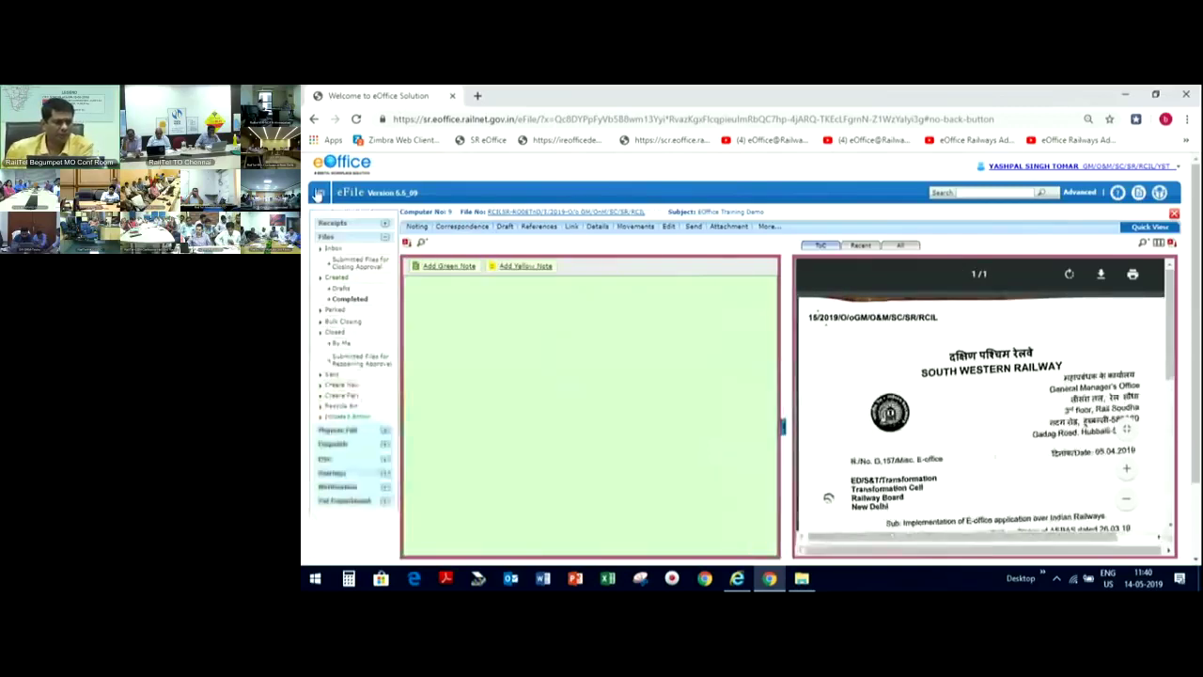
left_click(346, 230)
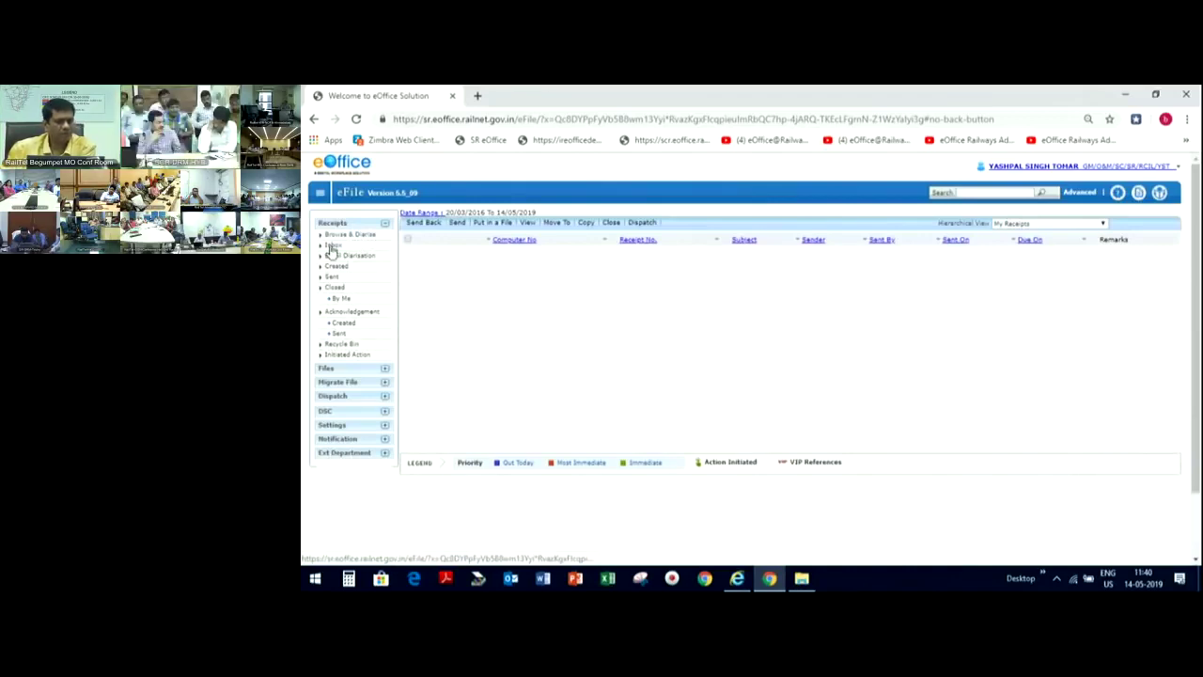
- Reload the empty receipts inbox and bring the second user's Internet Explorer window forward
left_click(331, 247)
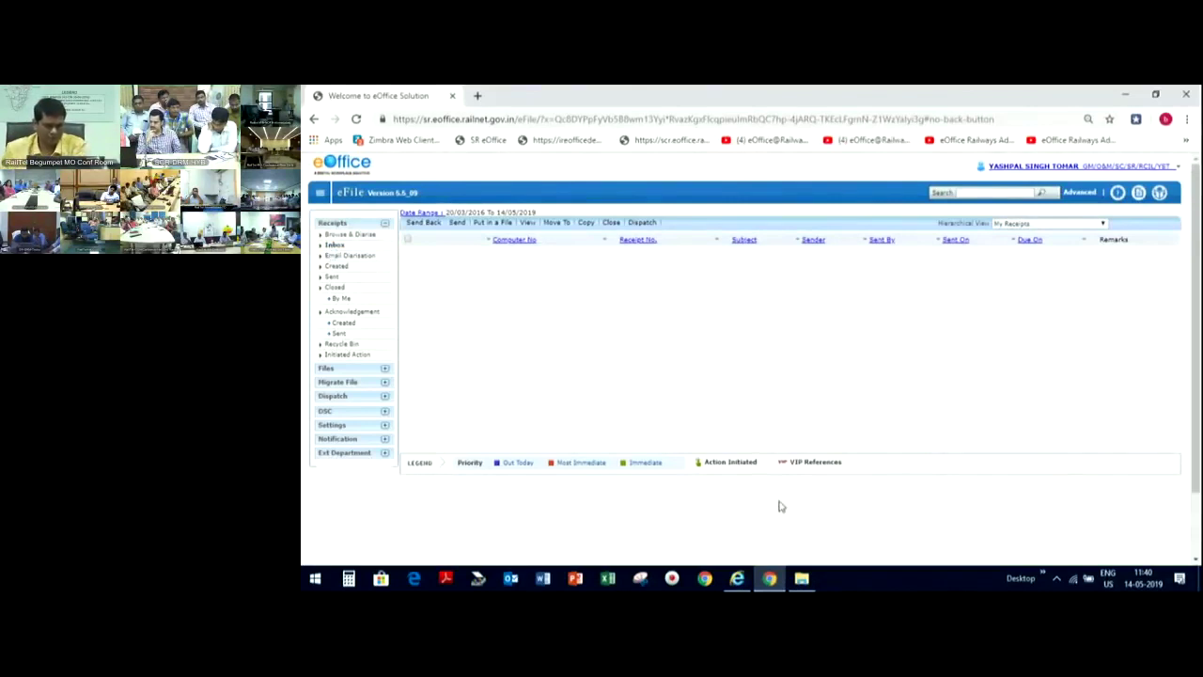
left_click(739, 579)
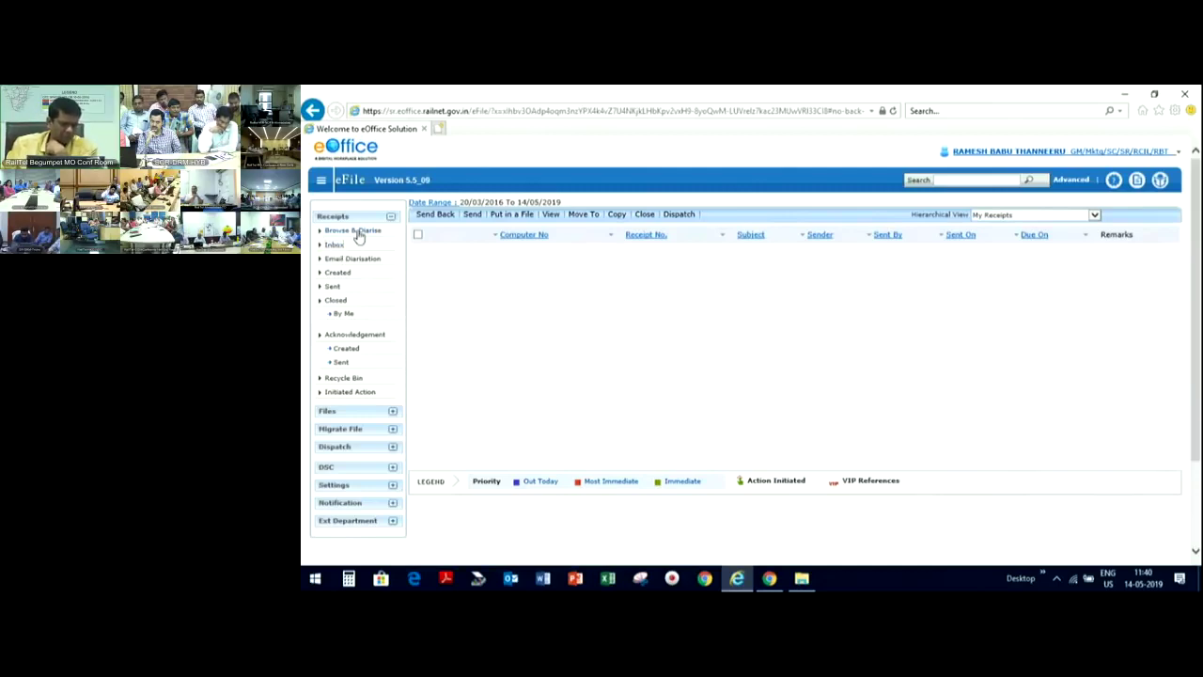
- Start Browse & Diarise and upload the scanned letter PDF
left_click(354, 231)
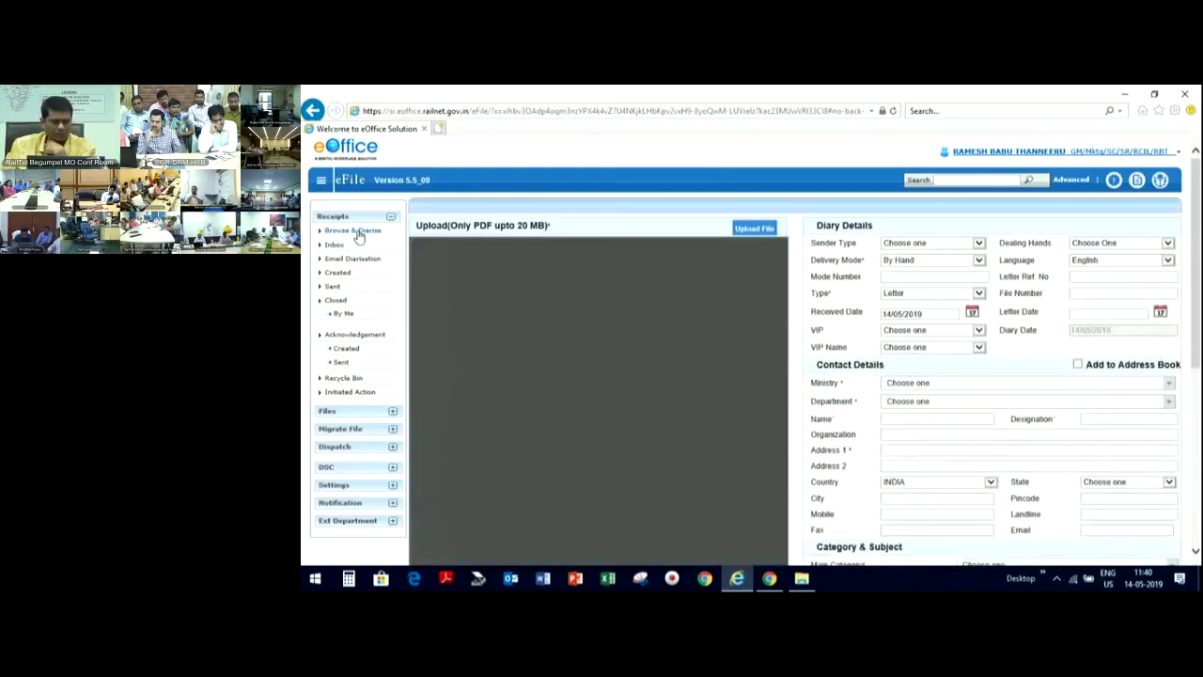
left_click(753, 228)
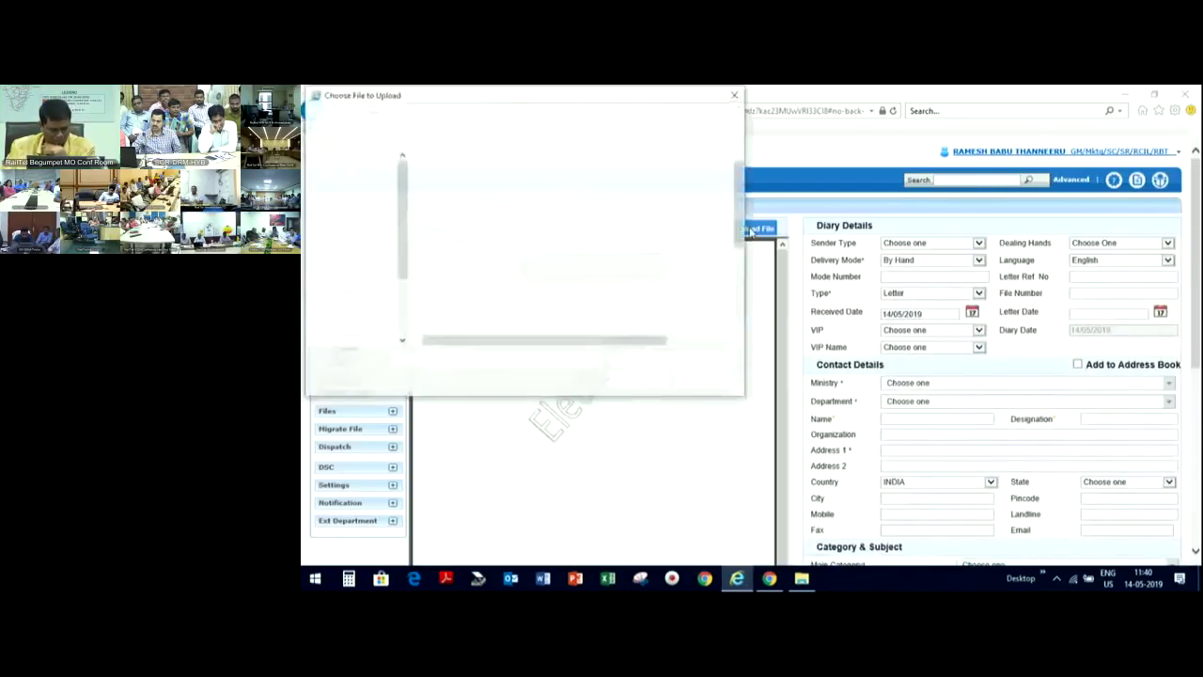
double_click(447, 233)
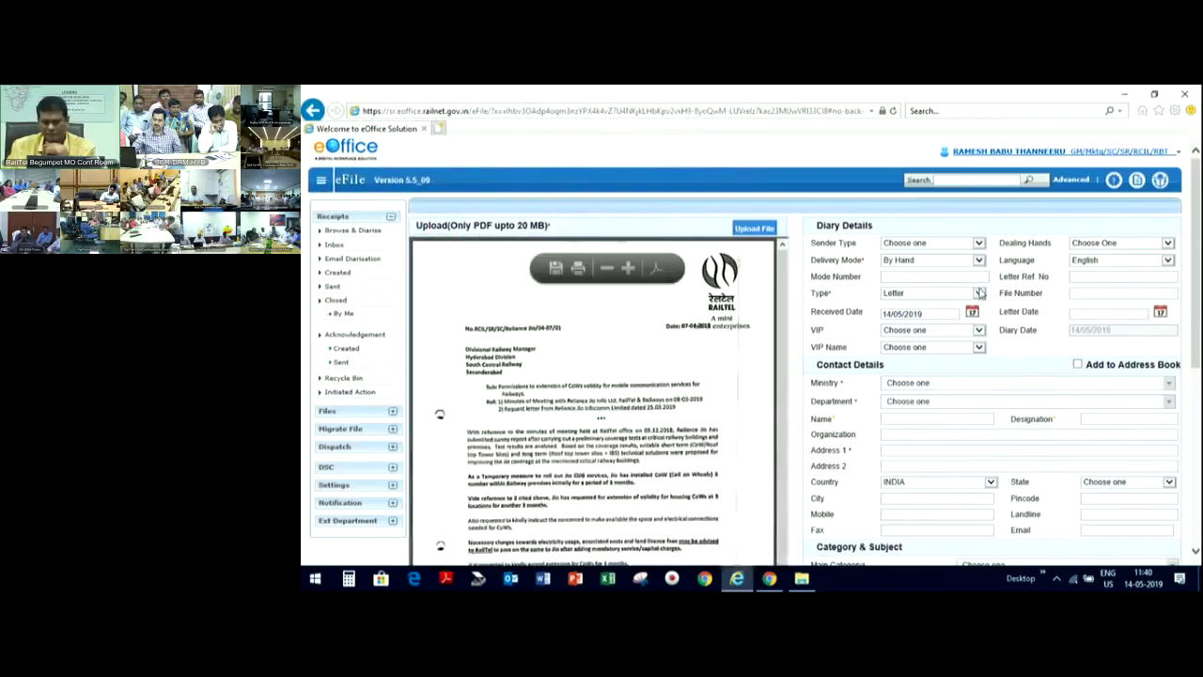
scroll(1197, 277, "down", 2)
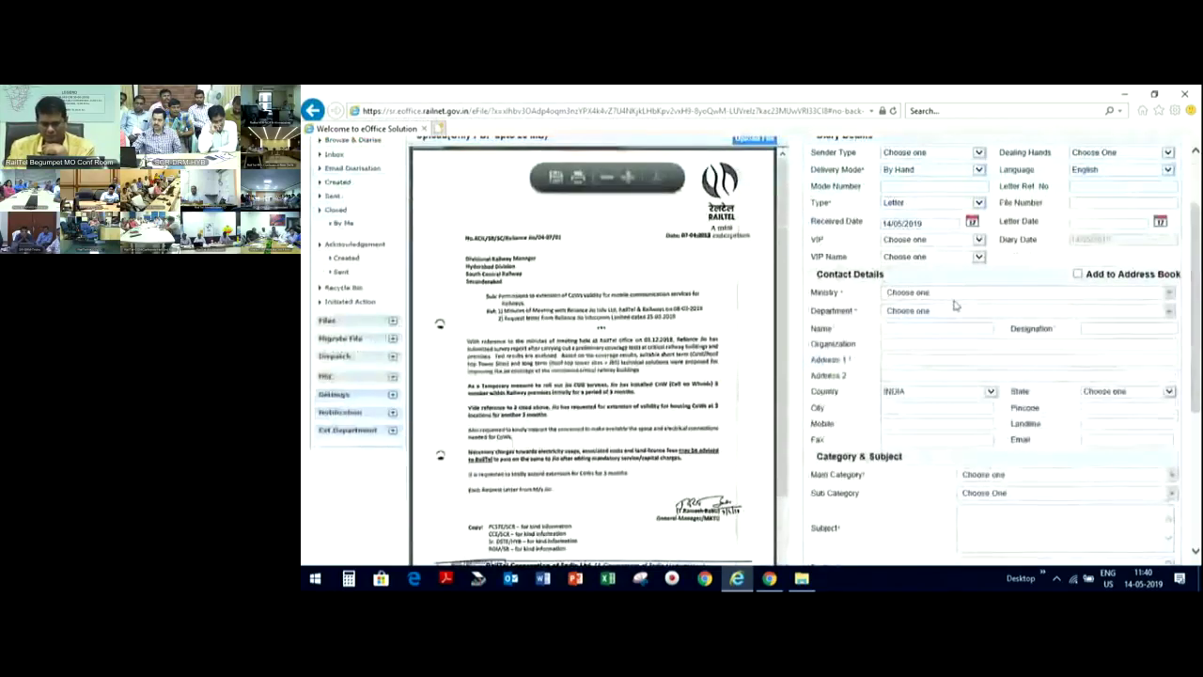
- Set the sender's ministry to MINISTRY OF RAILWAY and department to Others
left_click(955, 295)
type("min")
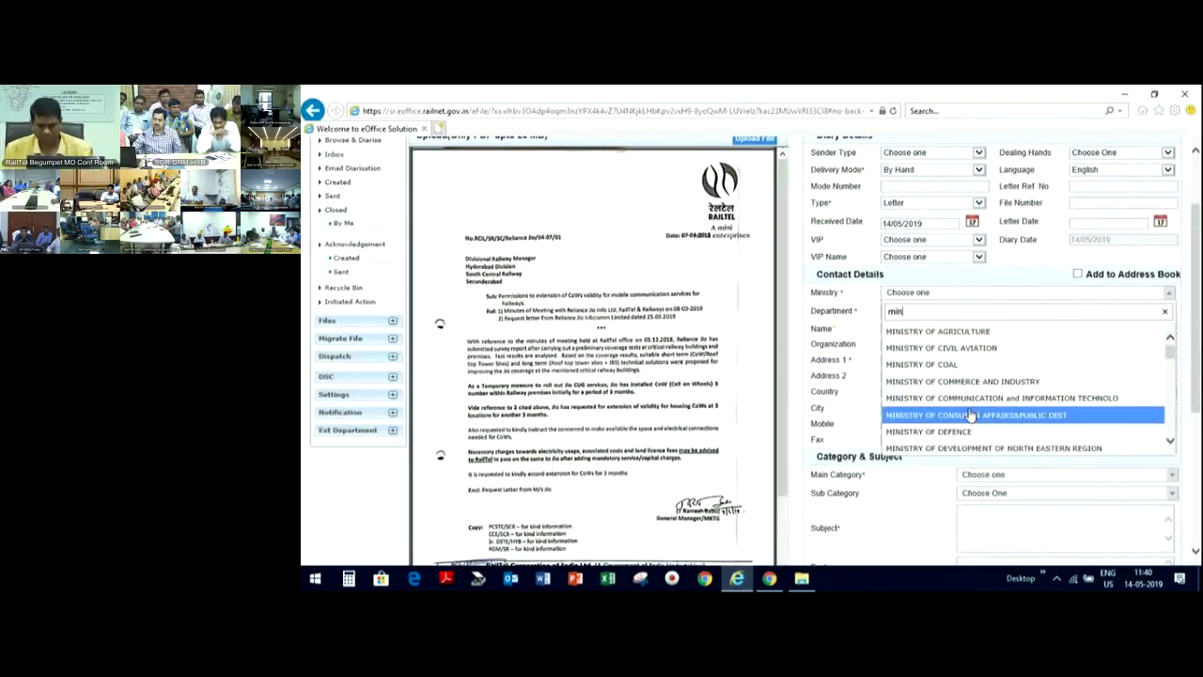
key("BackSpace")
key("BackSpace")
key("BackSpace")
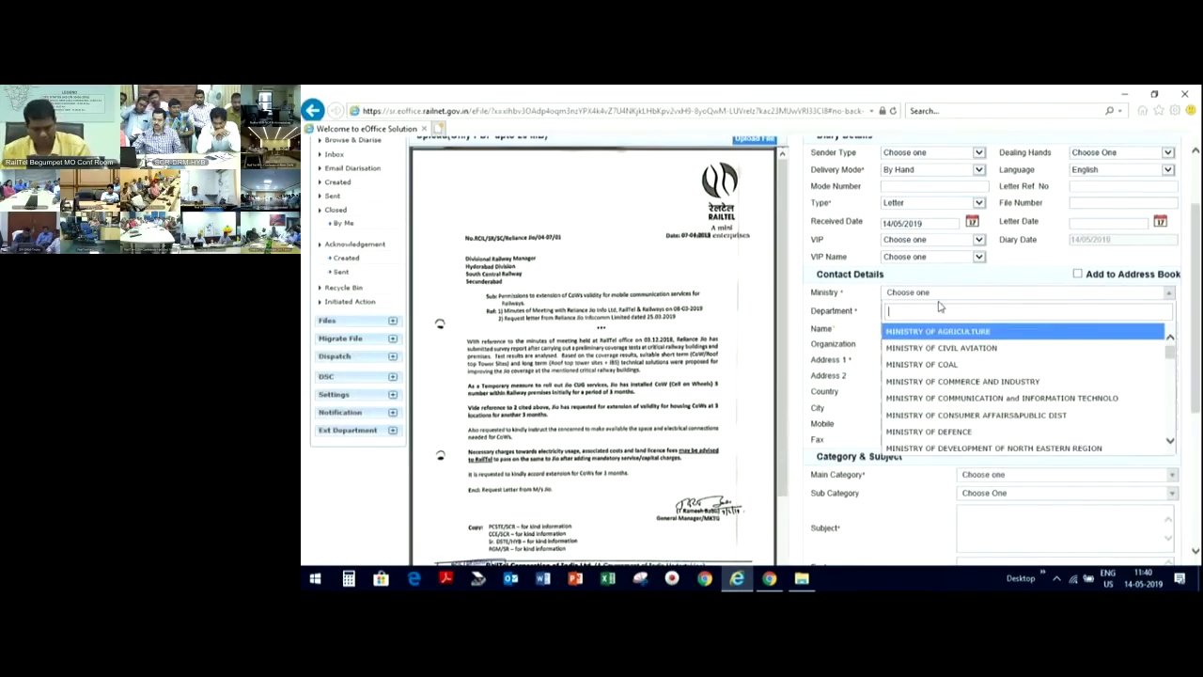
type("ra")
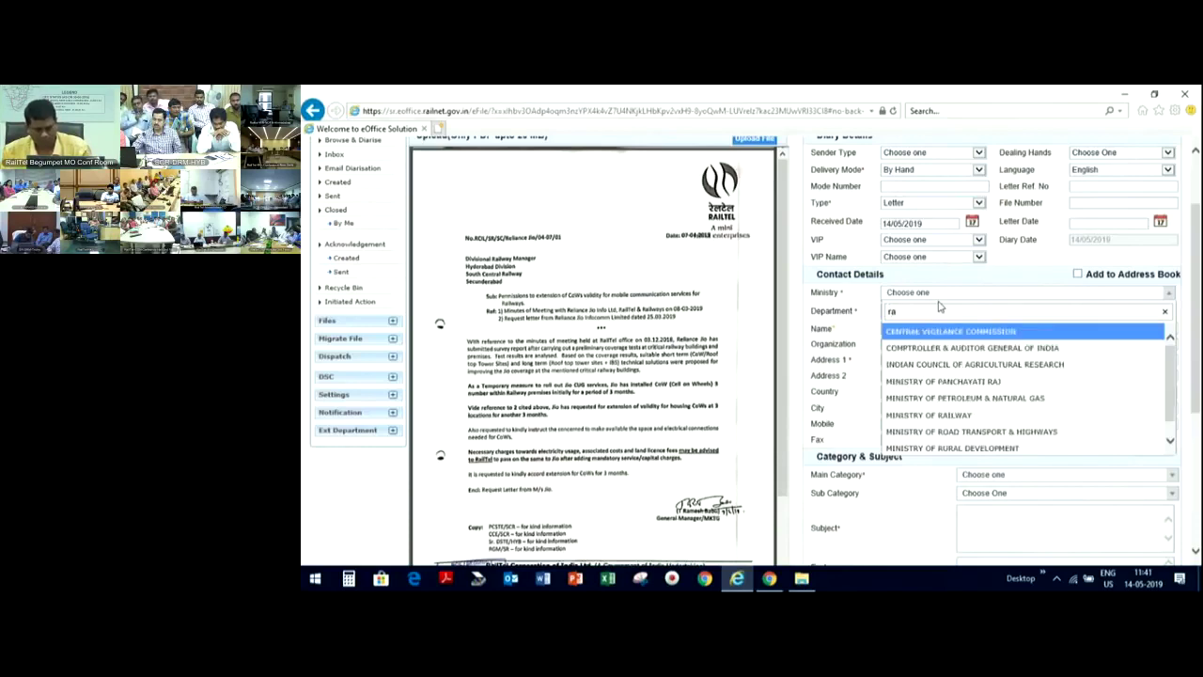
type("il")
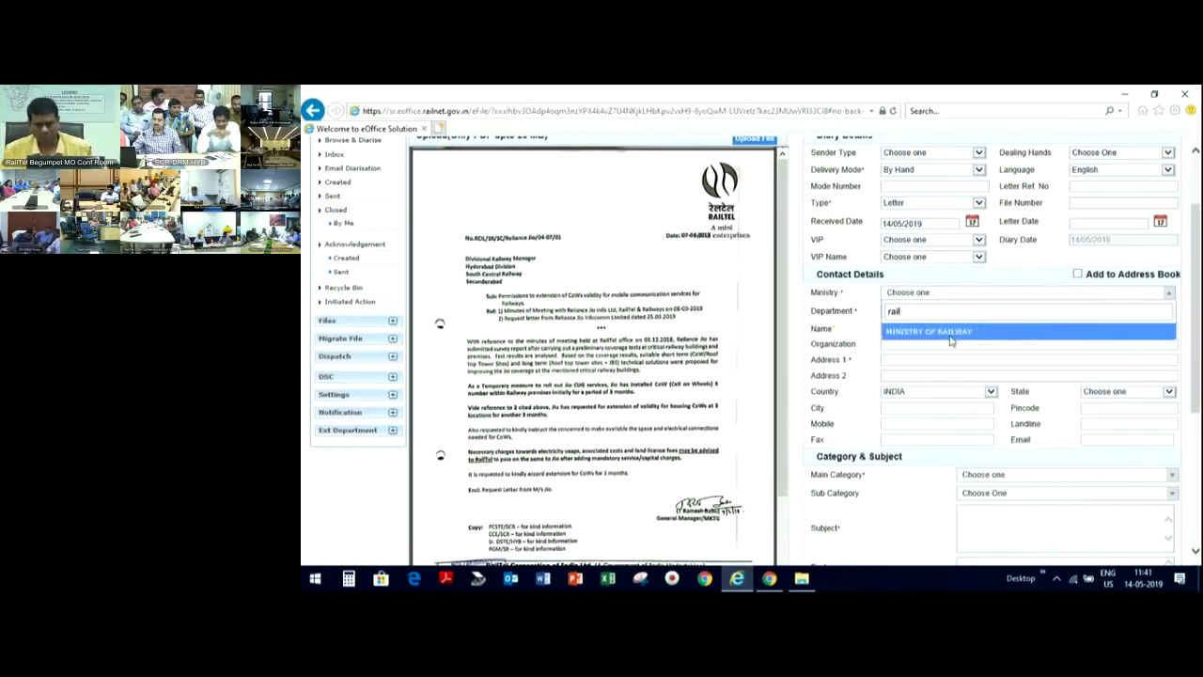
left_click(951, 336)
left_click(937, 311)
left_click(927, 367)
- Enter the sender's name and pick the saved contact to autofill the sender details
left_click(908, 331)
type("Ram")
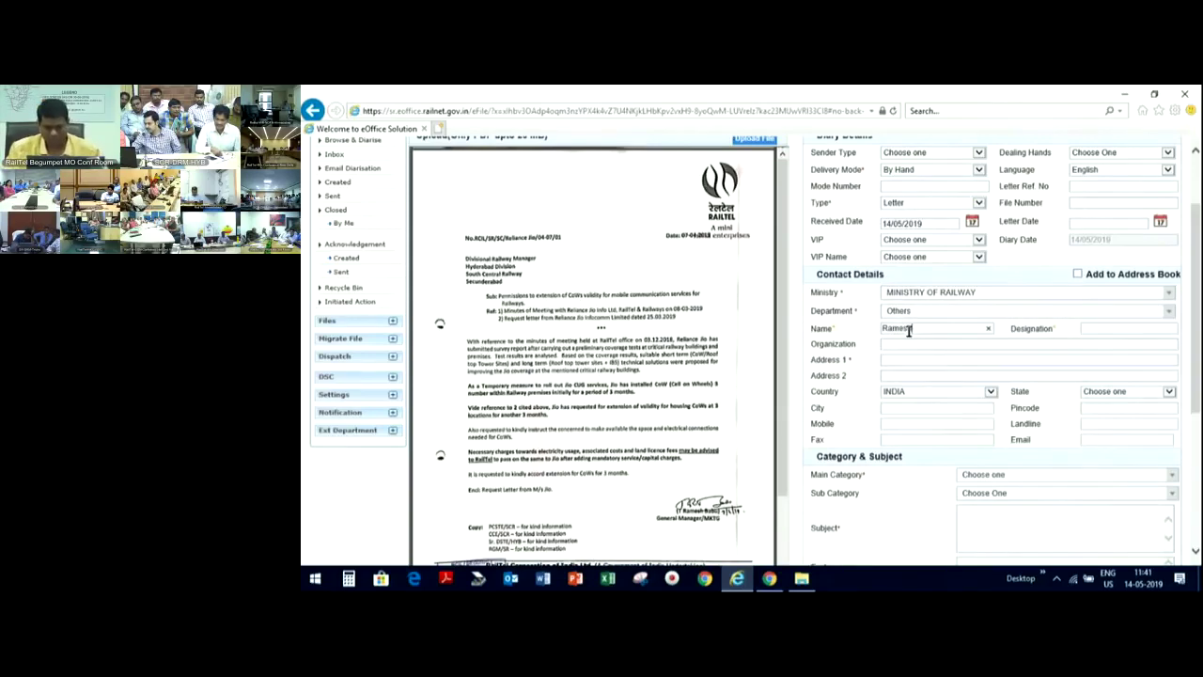
type("esh")
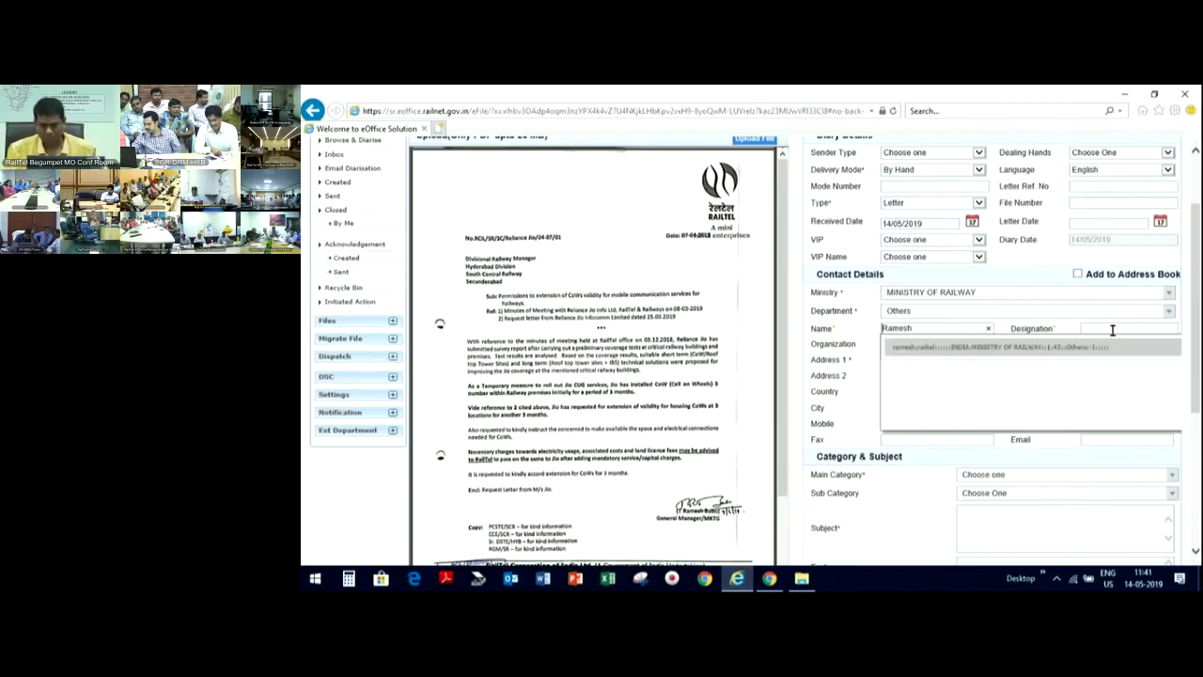
left_click(999, 348)
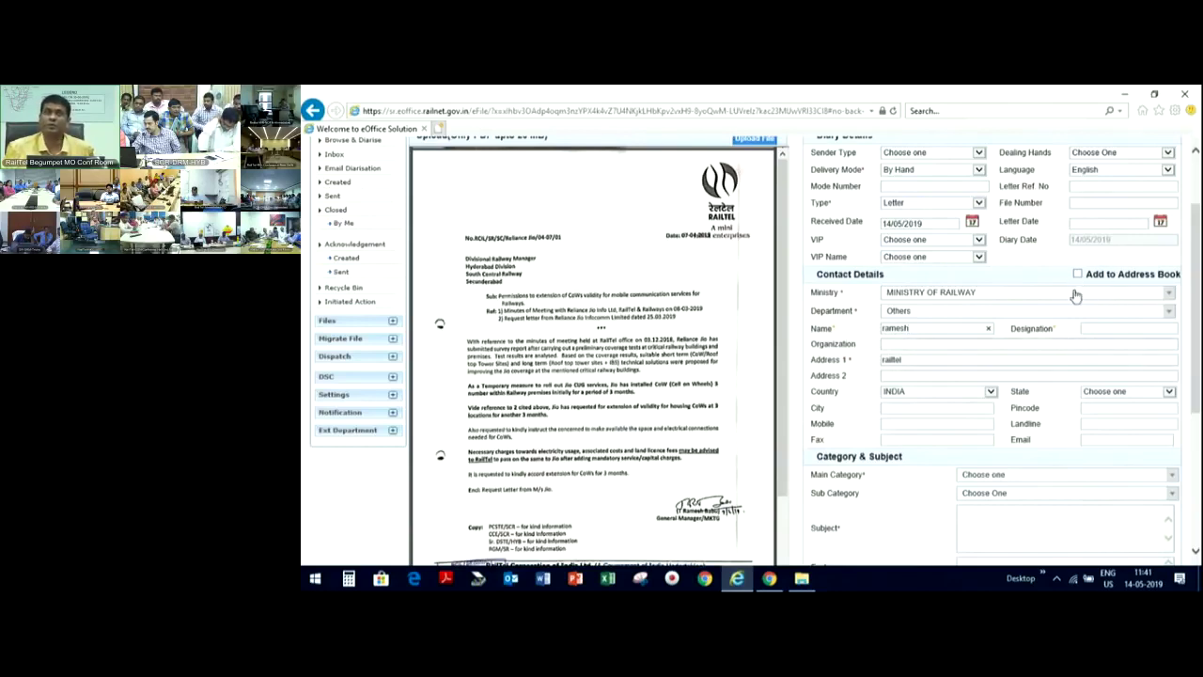
left_click(951, 328)
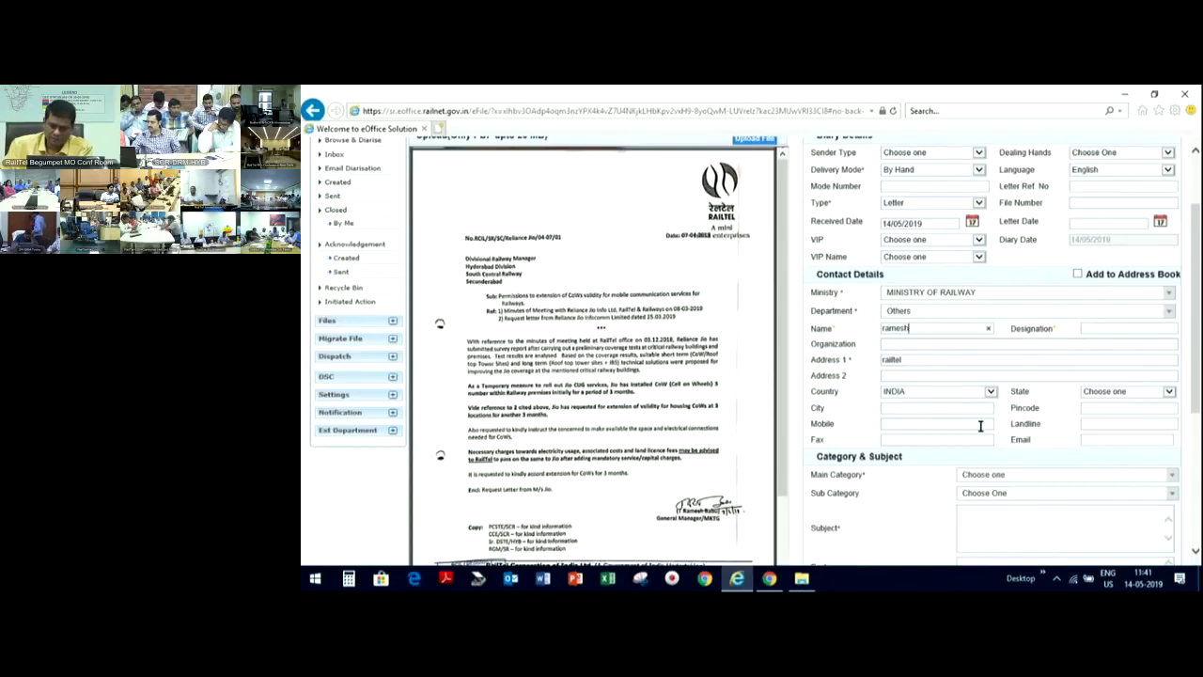
- Set main category eOffice, enter subject Demo, and generate the receipt
left_click(1028, 481)
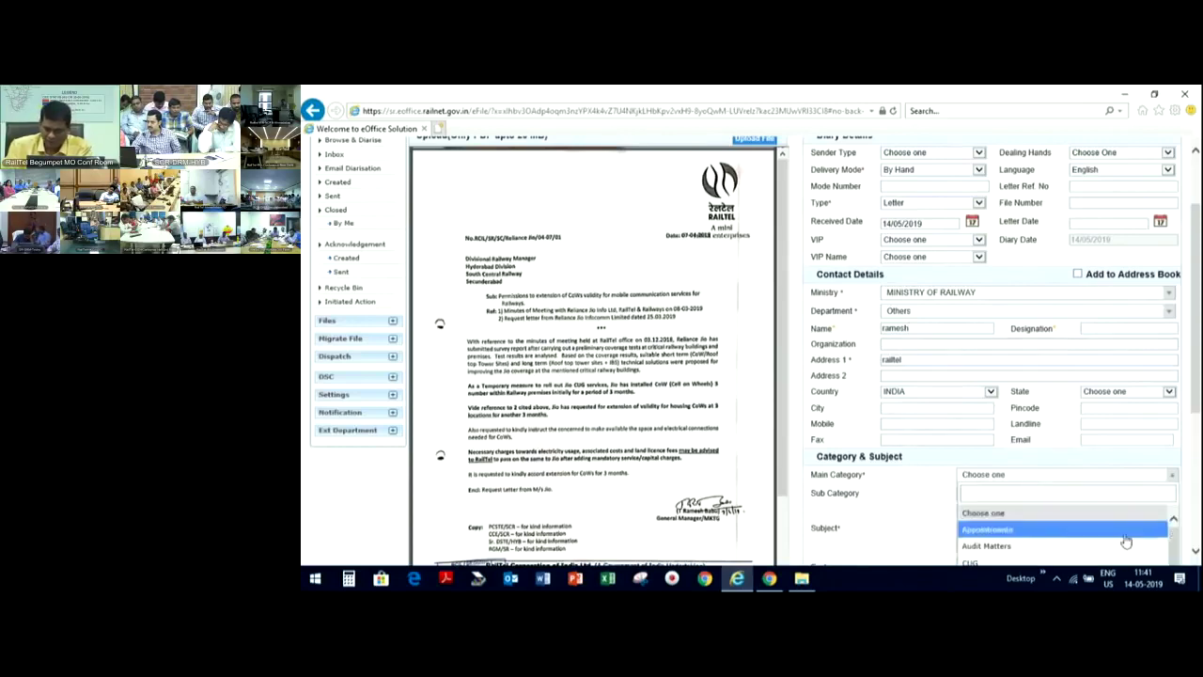
left_click_drag(1196, 404, 1198, 437)
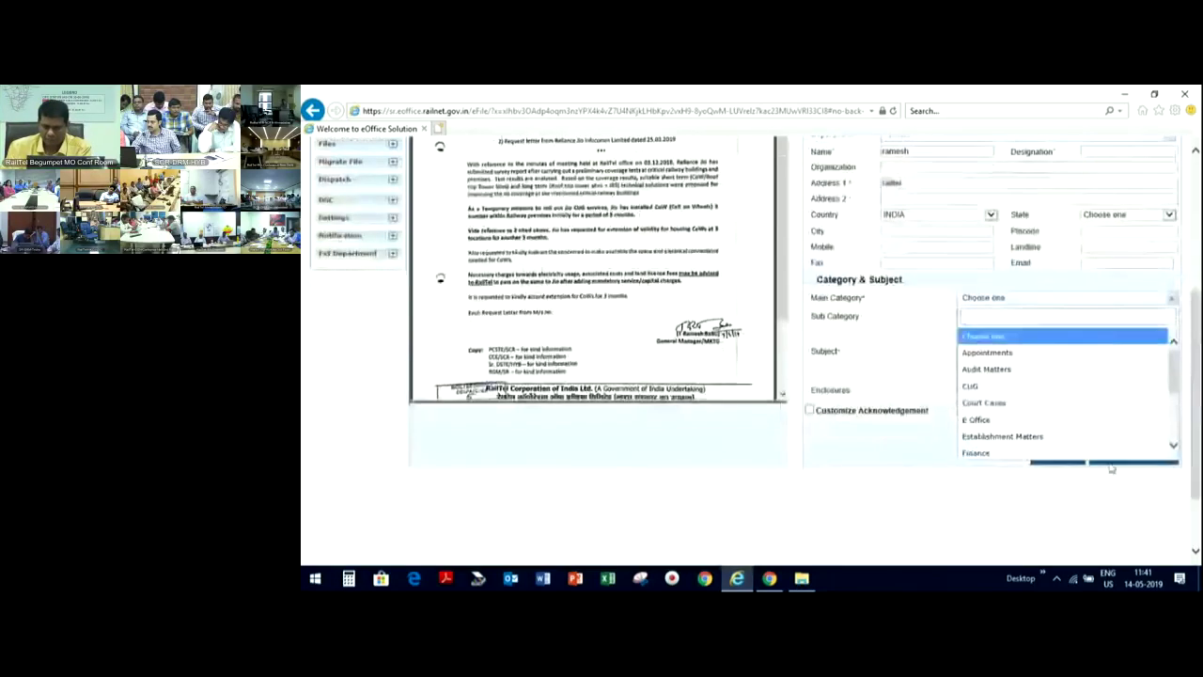
scroll(1039, 414, "down", 3)
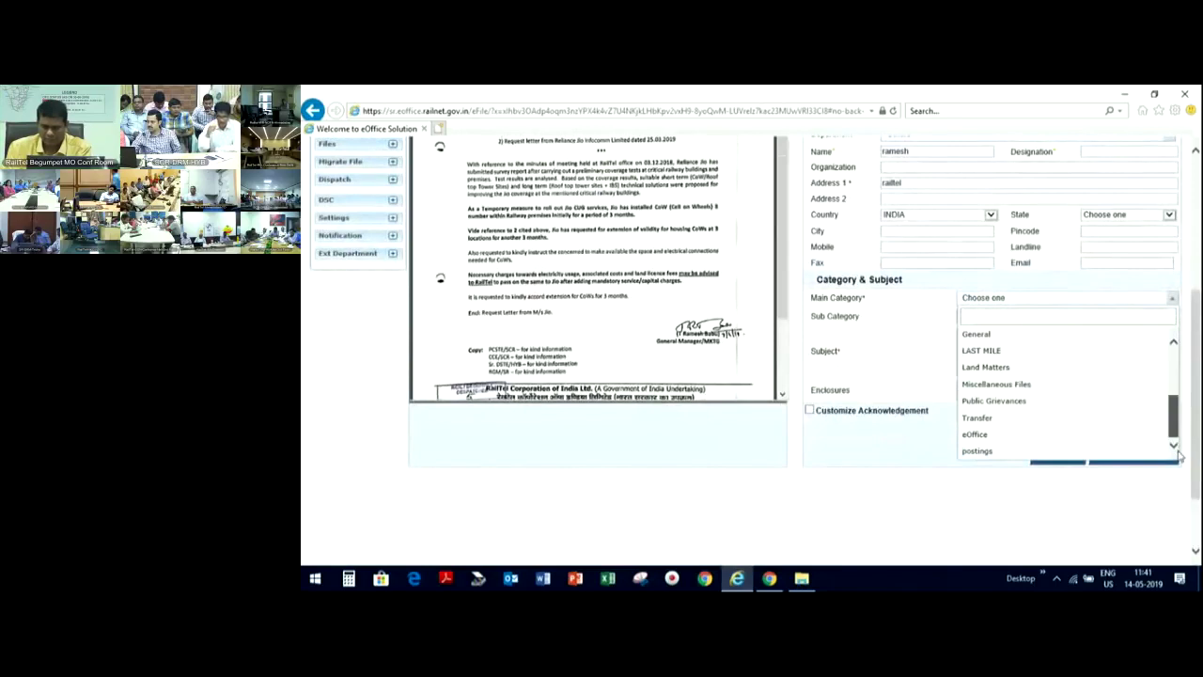
left_click(1021, 434)
left_click(985, 339)
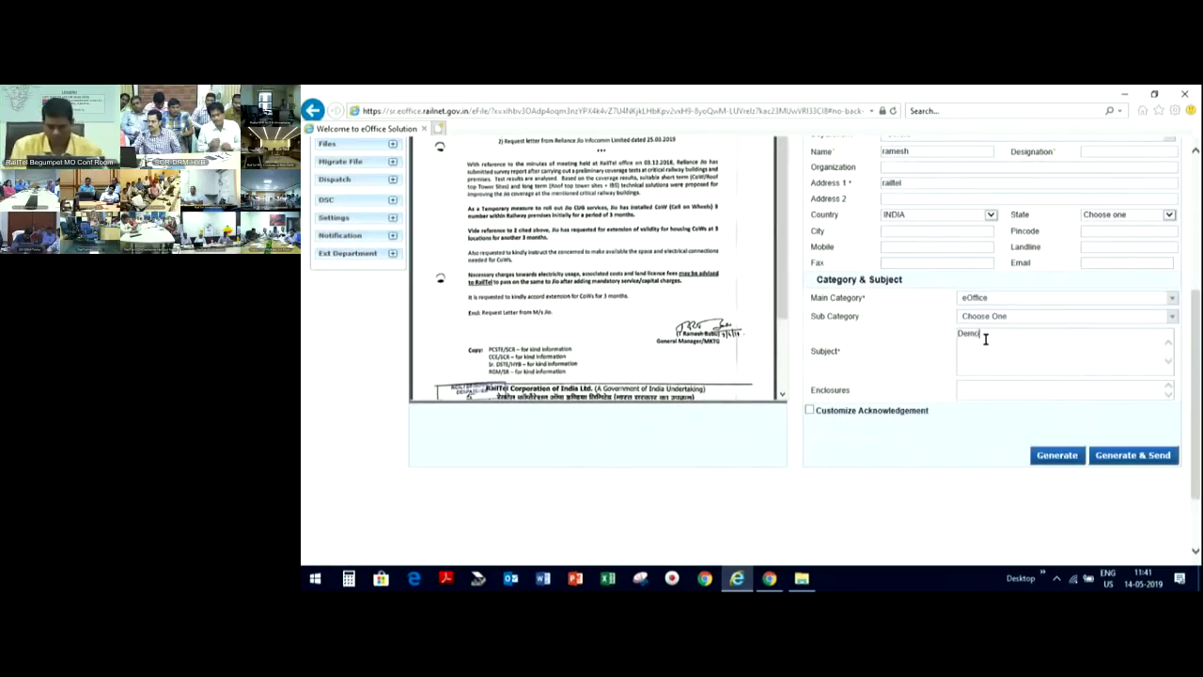
left_click(1057, 456)
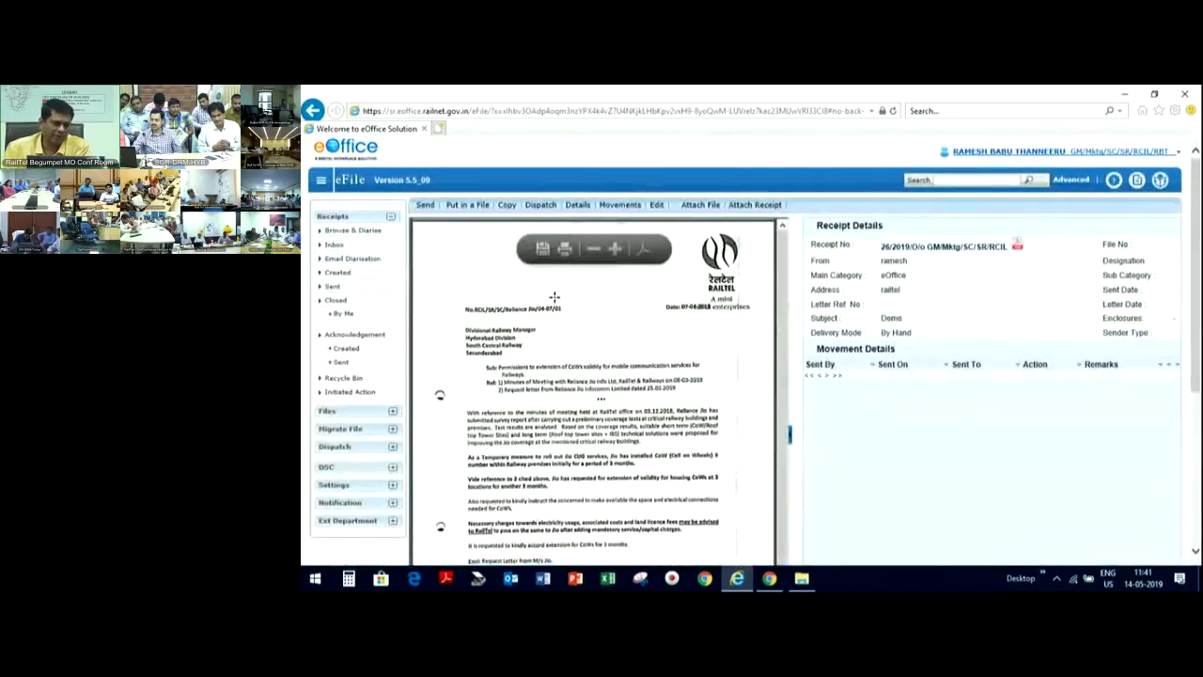
- Open the newly generated receipt from the Receipts > Created list
left_click(331, 248)
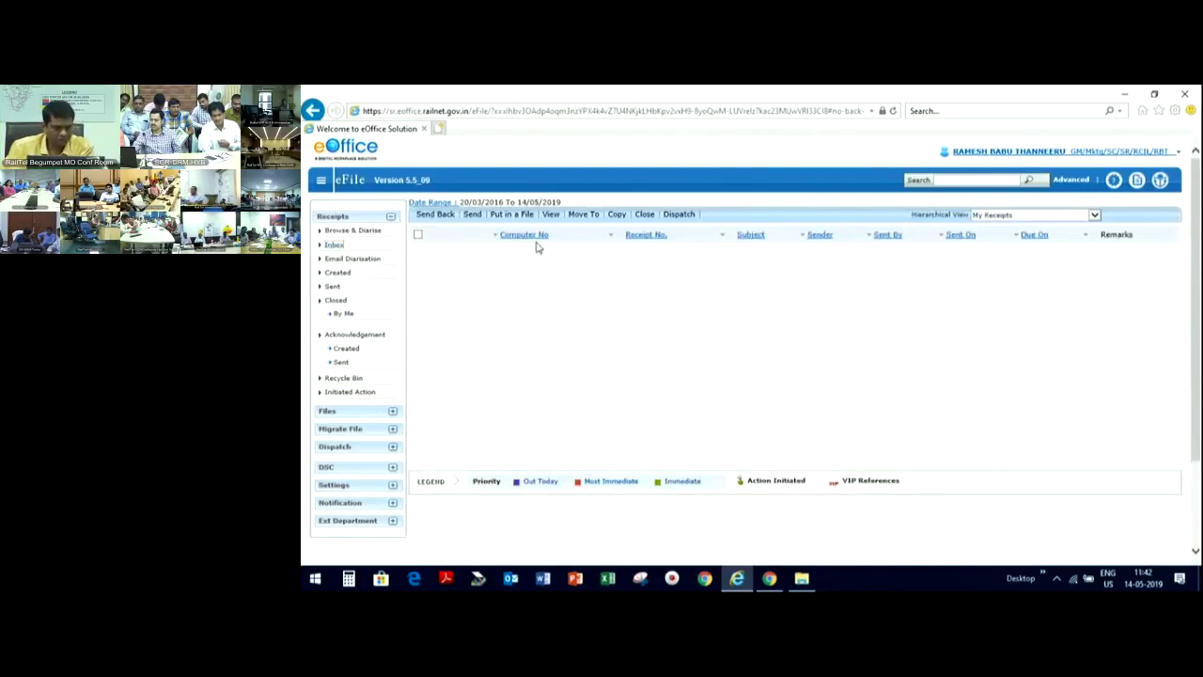
left_click(338, 273)
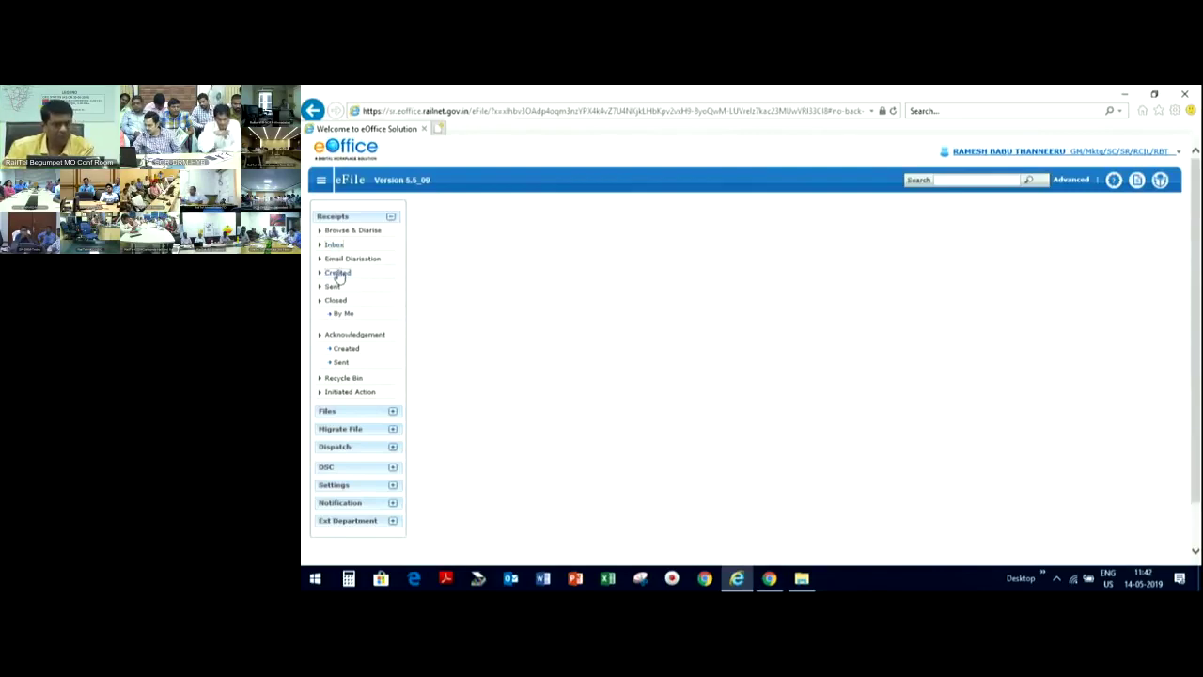
left_click(662, 254)
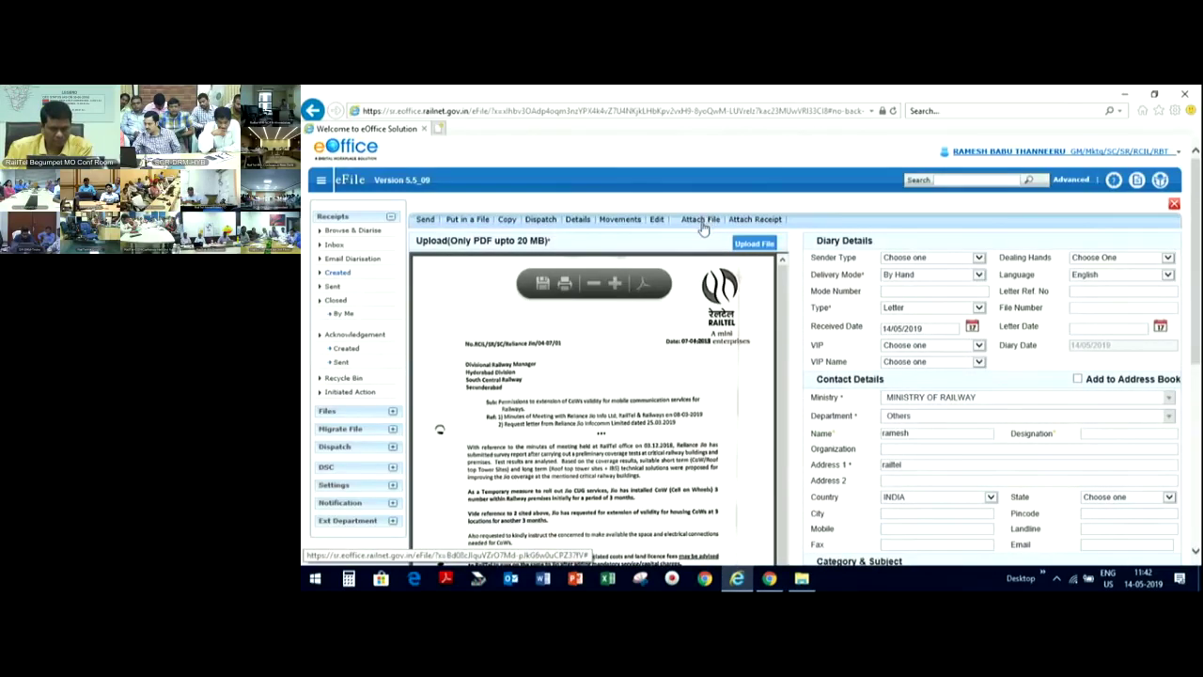
- Attach file E 16 with the remark 'DRM's ins', then delete the rejected apostrophe
left_click(701, 222)
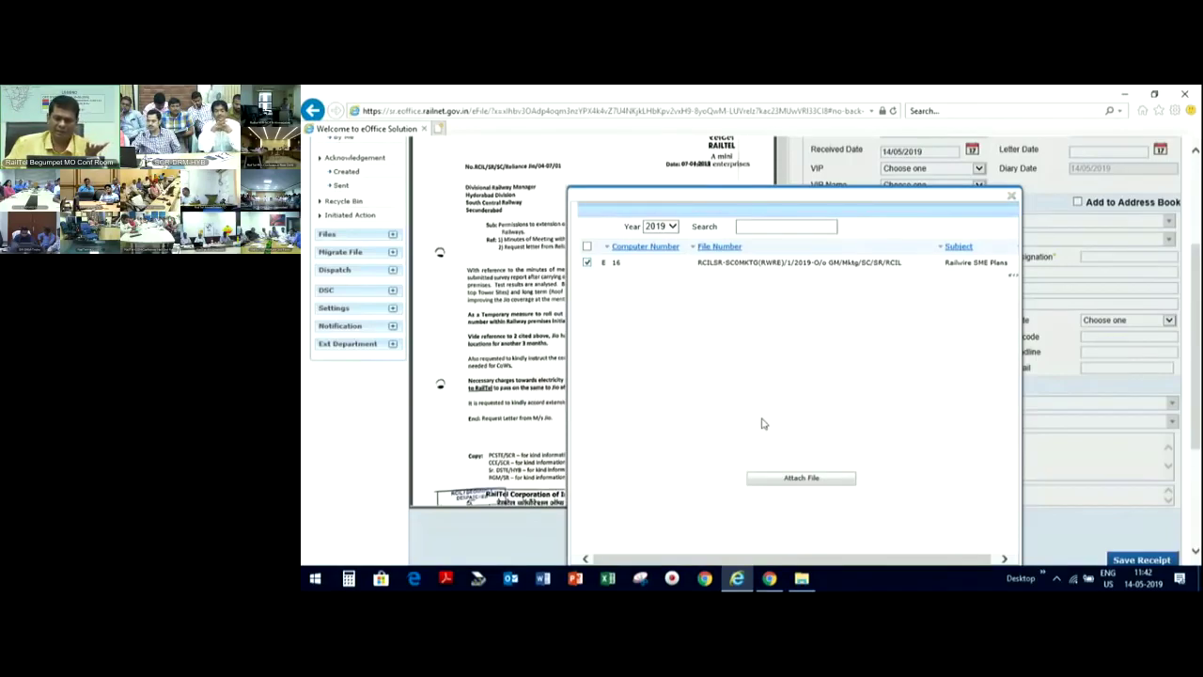
left_click(831, 481)
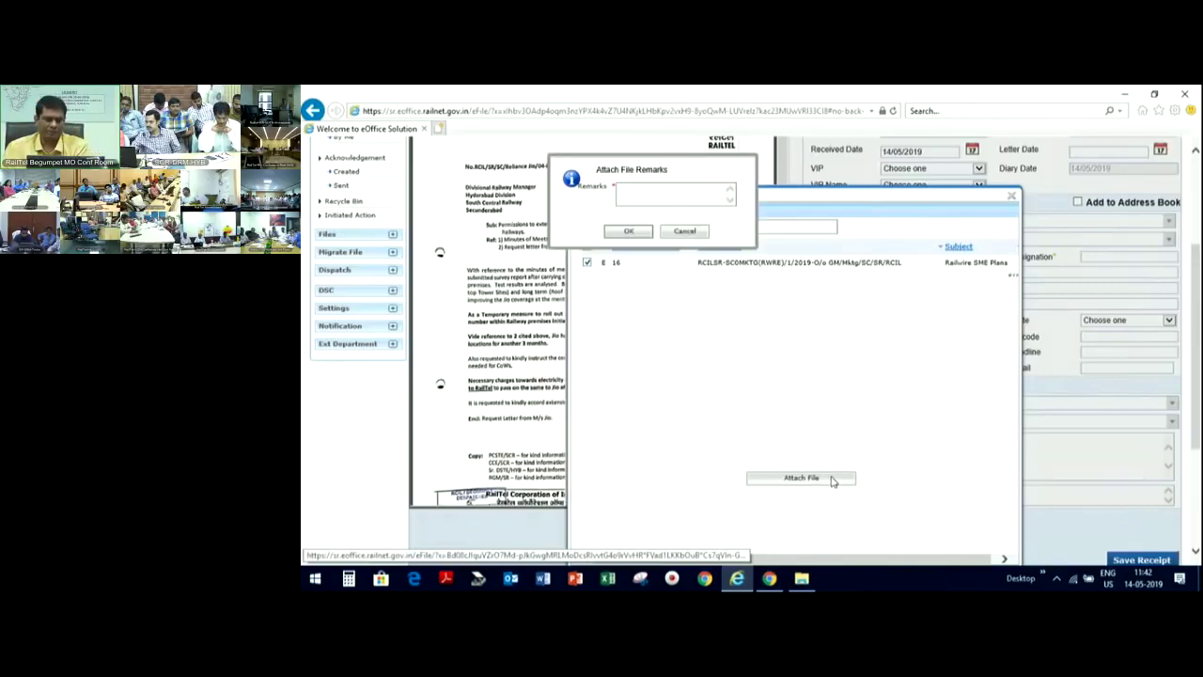
left_click(680, 193)
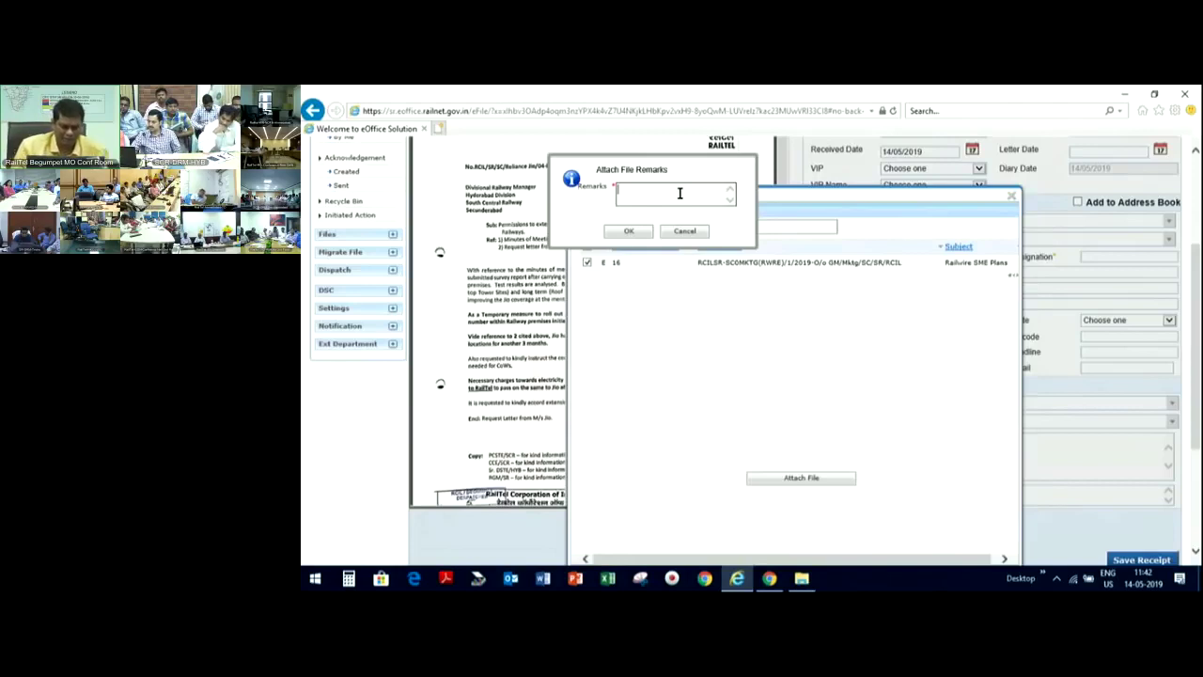
type("DRM")
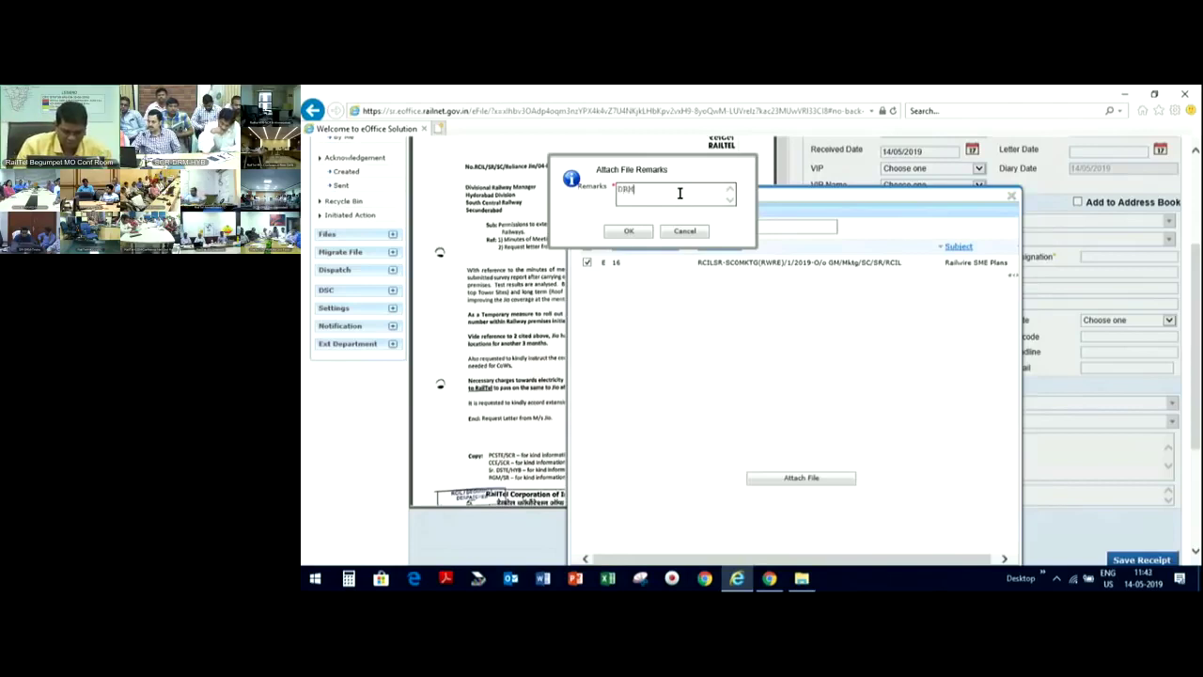
type("'s instructions")
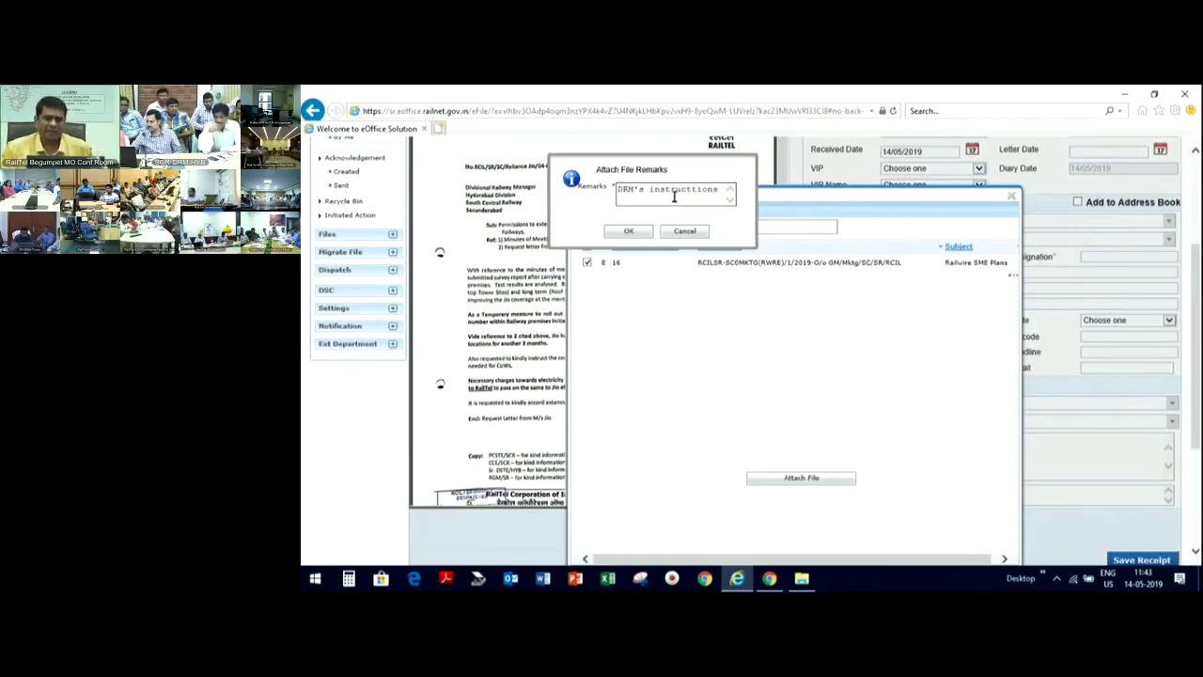
left_click(638, 233)
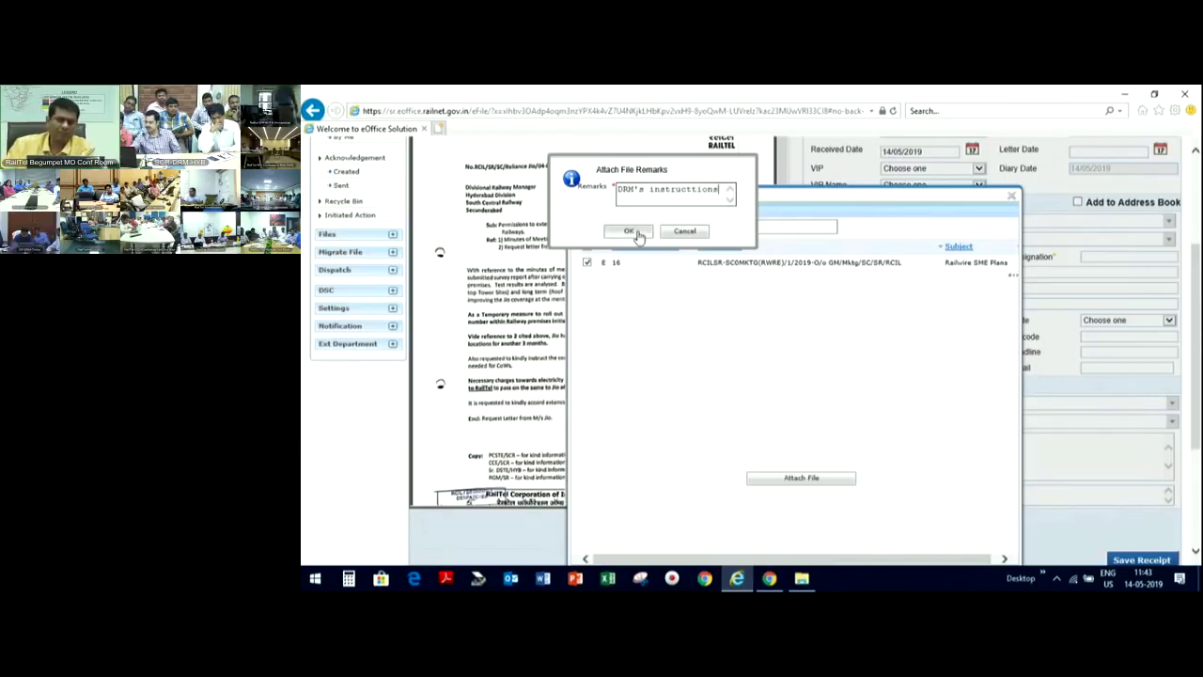
left_click(629, 231)
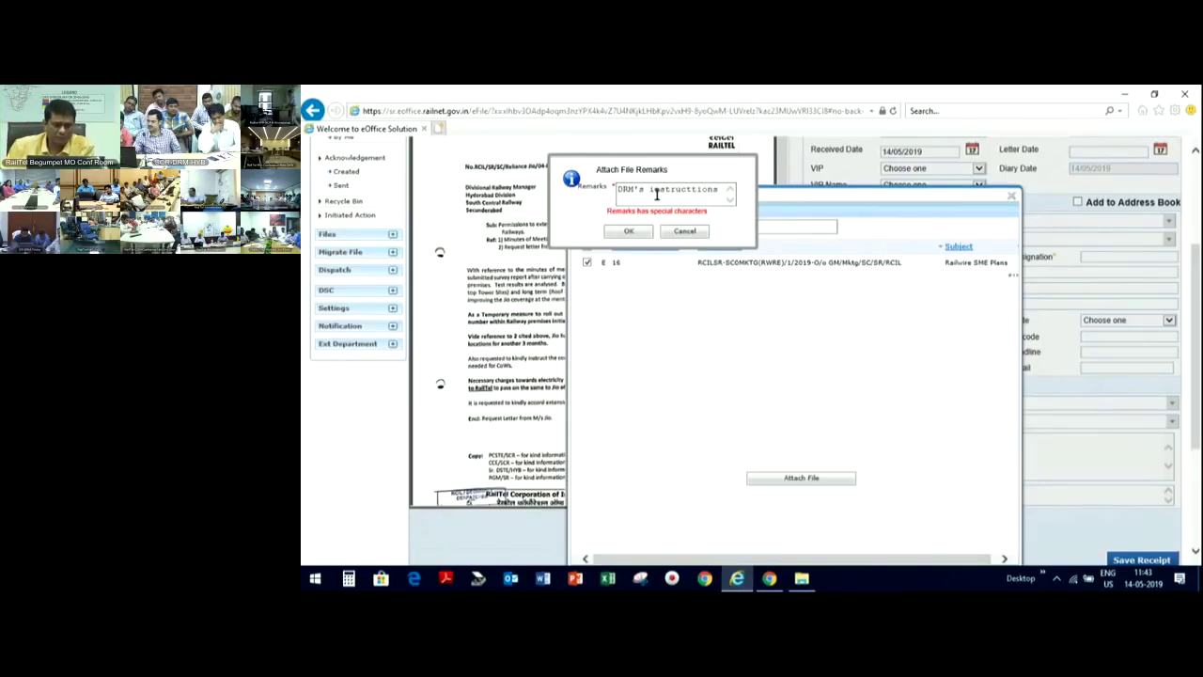
left_click(636, 189)
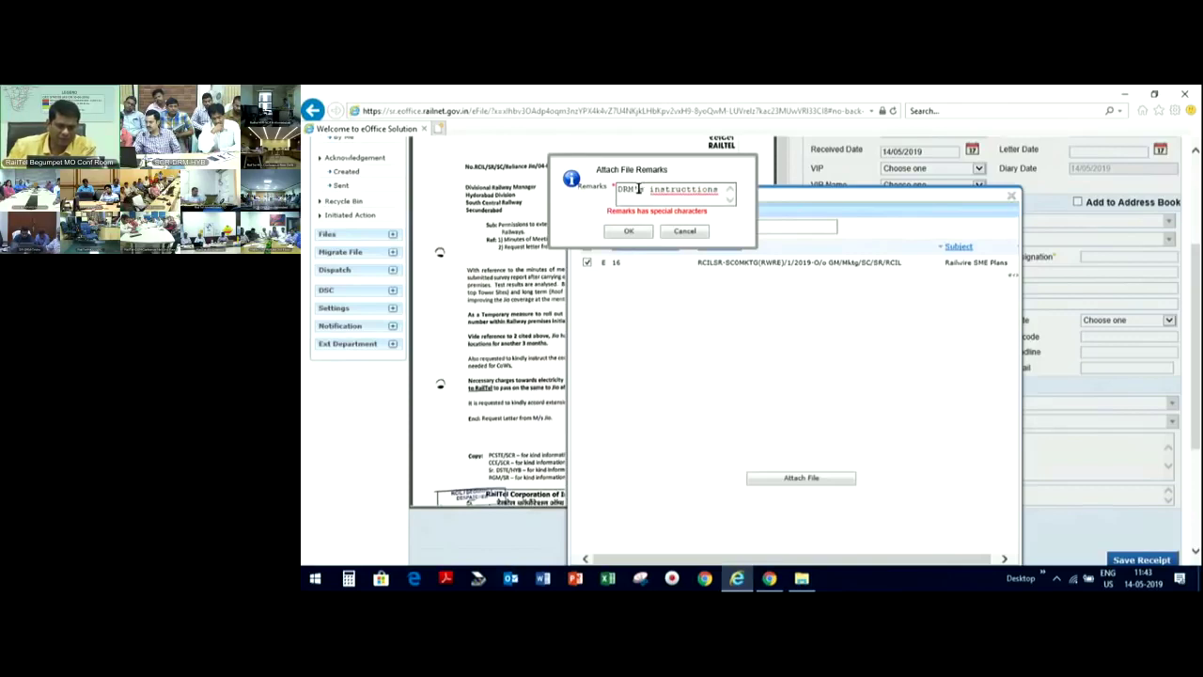
key("BackSpace")
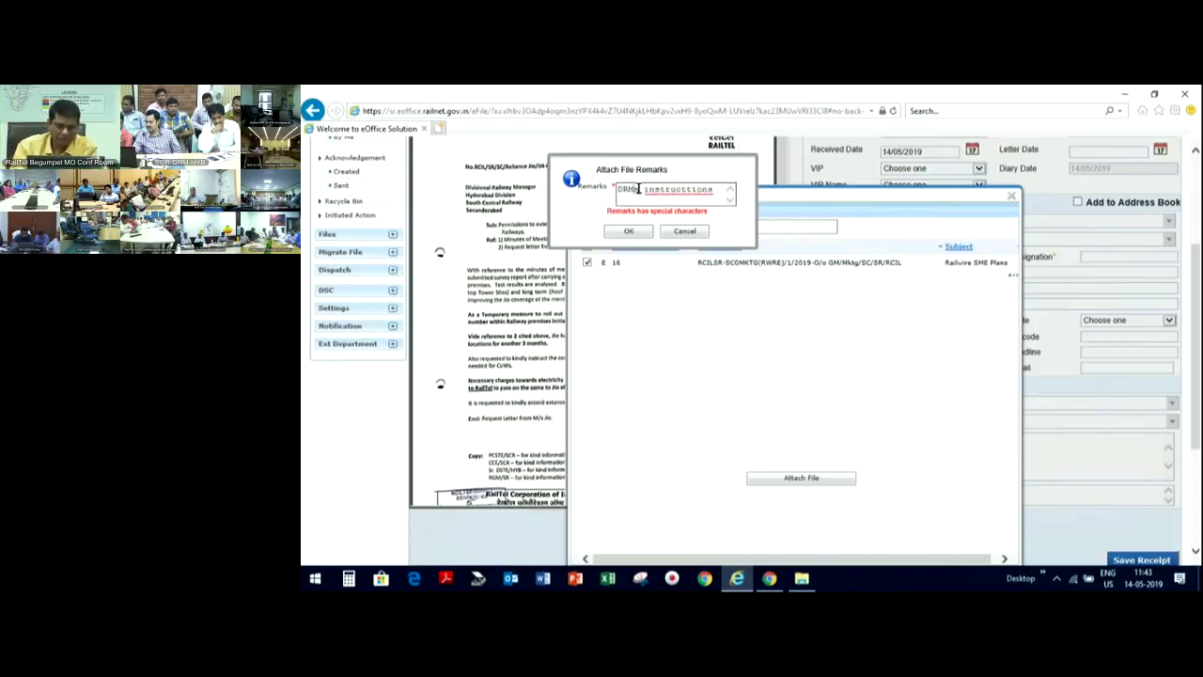
- Confirm attaching file E 16 to receipt 26/2019 with the corrected DRMs remark
left_click(629, 230)
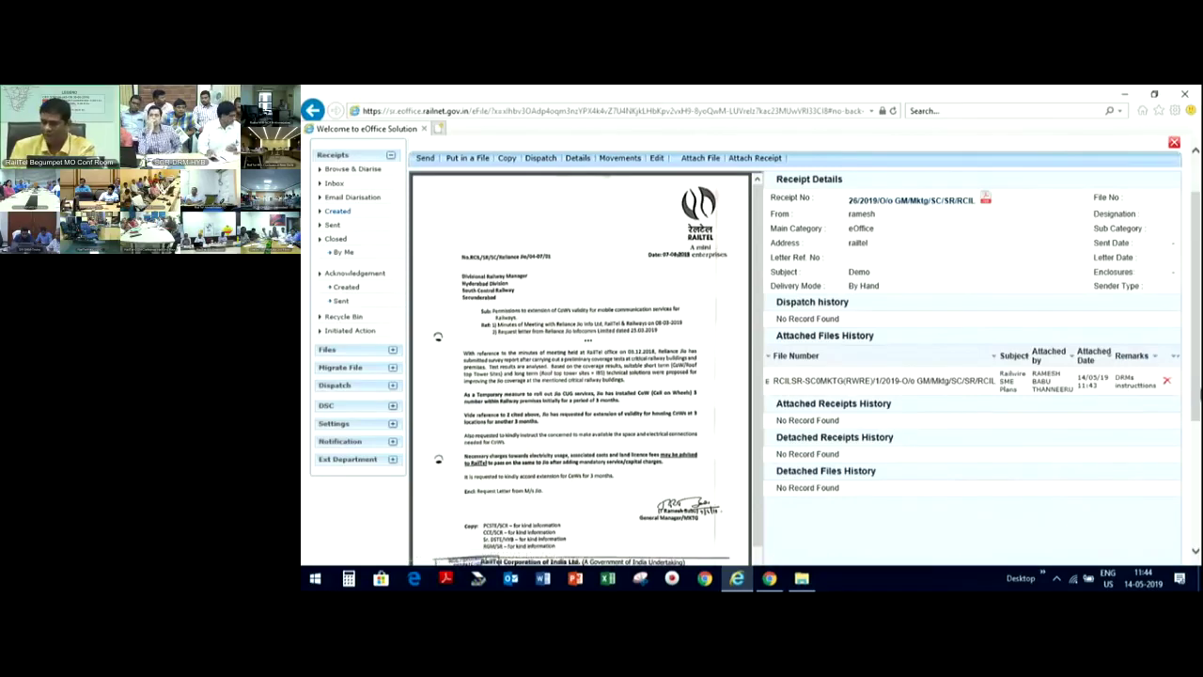
- Detach the Railwire SME Plans file from receipt 26/2019 with the remark 'work done'
left_click(1167, 385)
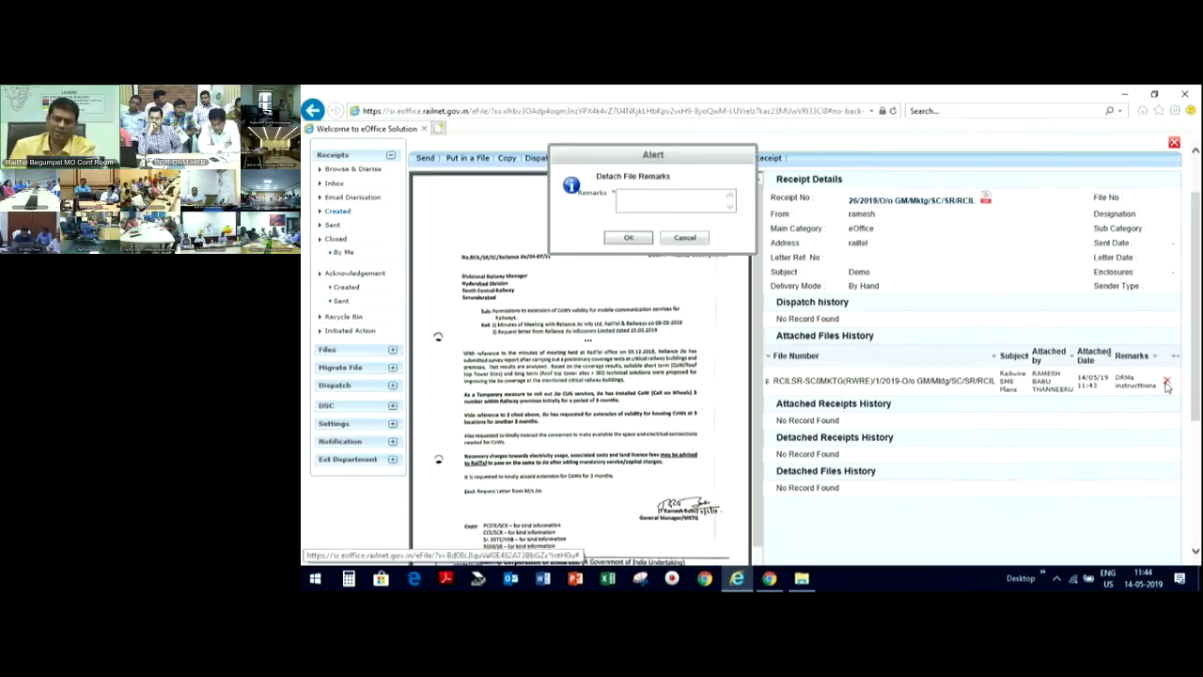
left_click(661, 204)
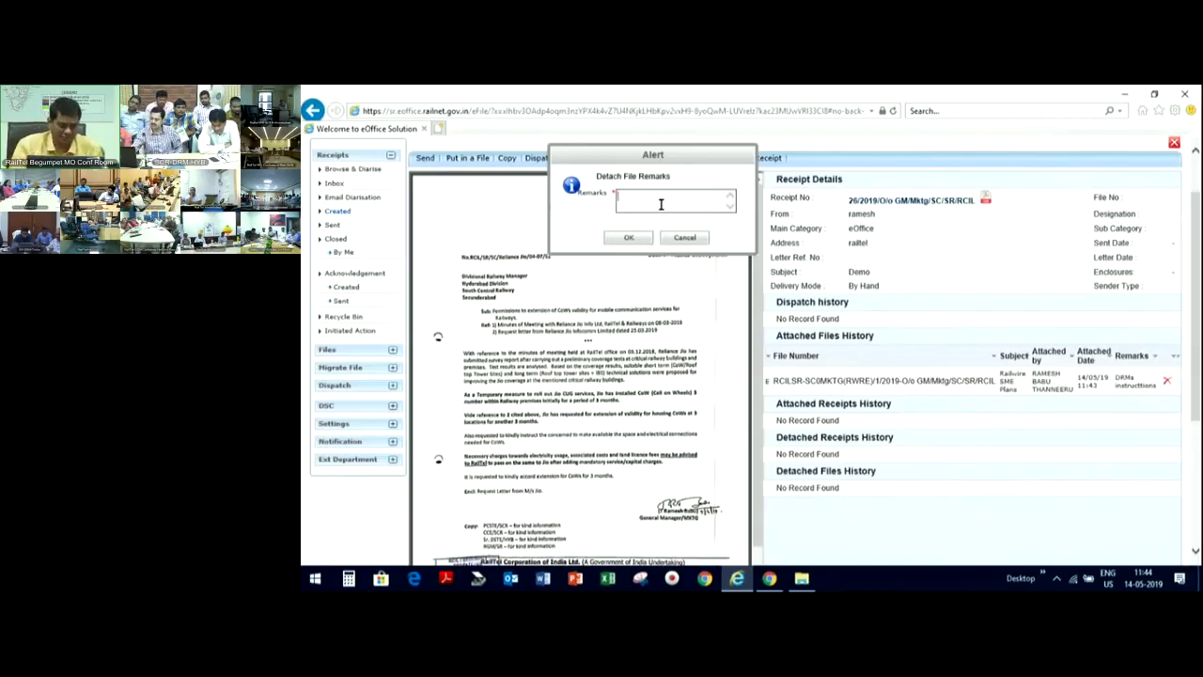
type("work done")
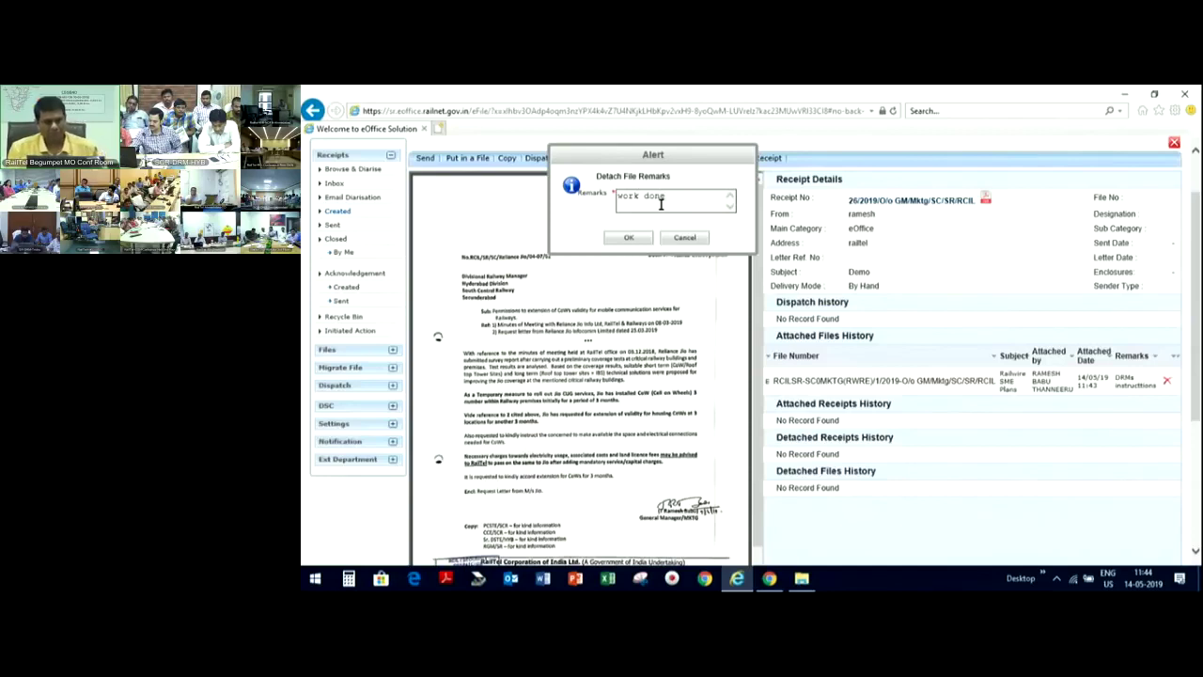
left_click(627, 237)
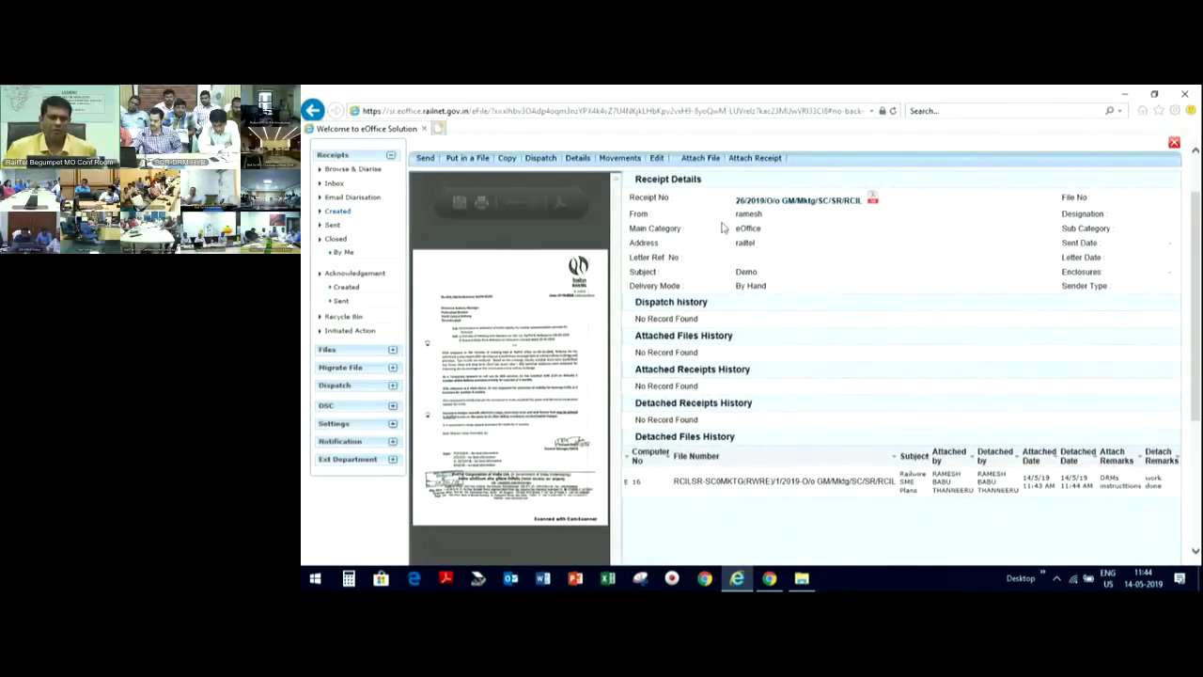
- Reopen receipt 26/2019 from Created and review its movement and file history
left_click(340, 212)
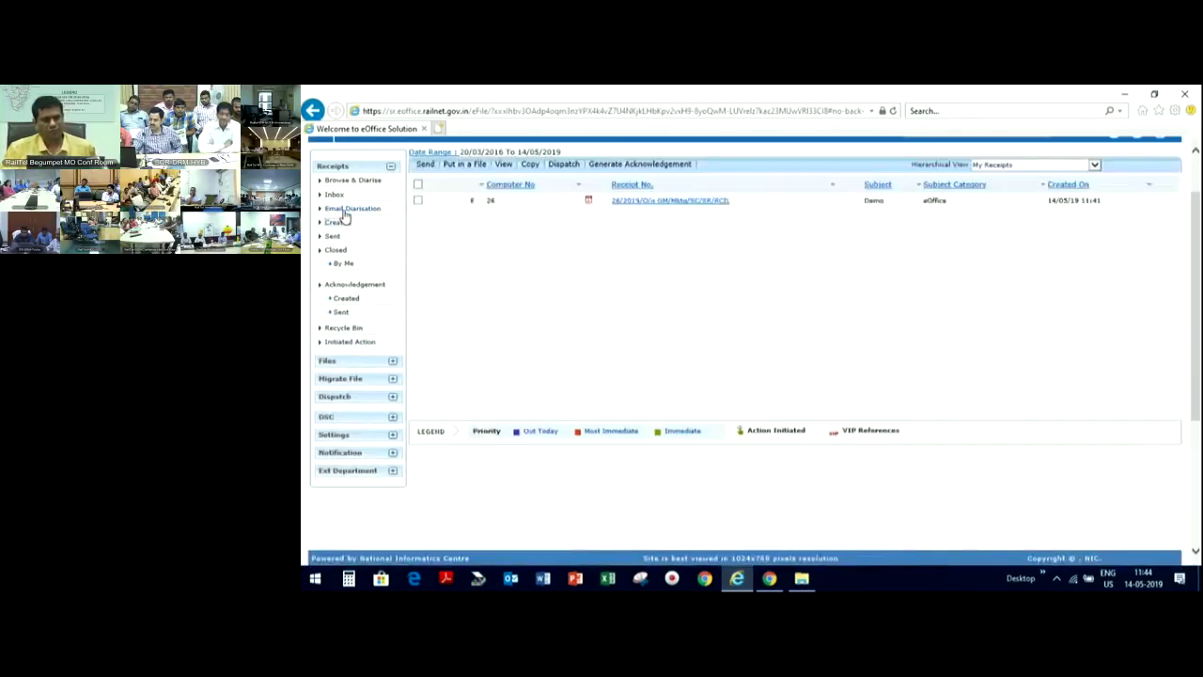
left_click(665, 201)
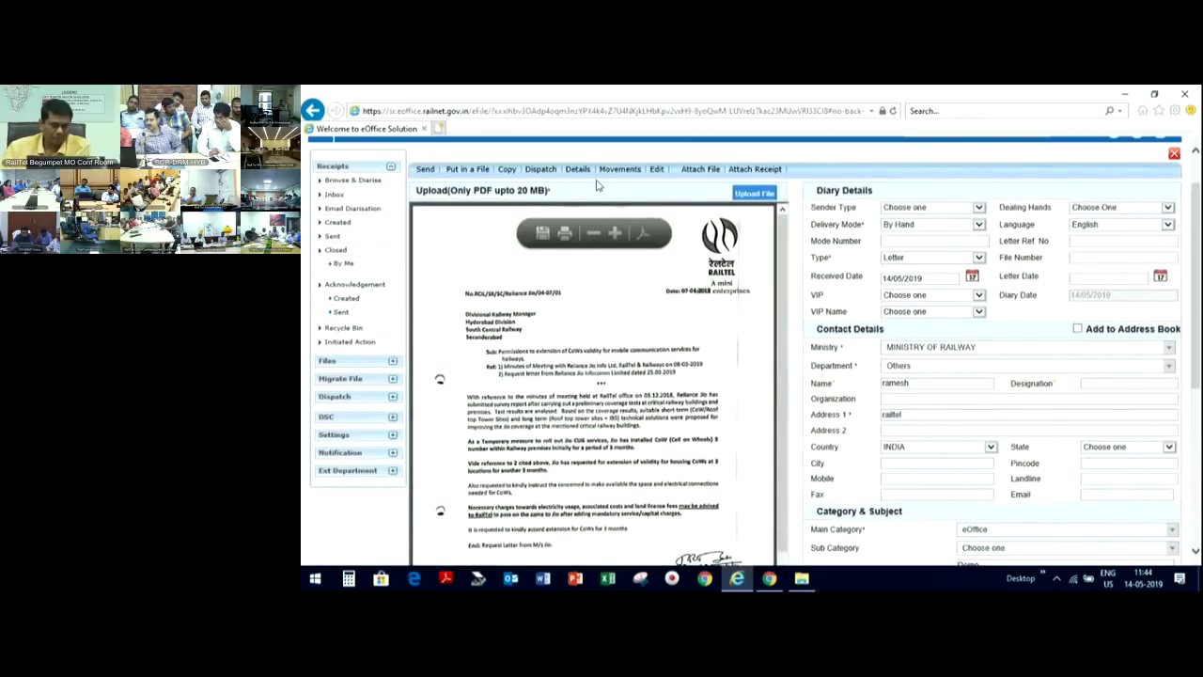
left_click(629, 171)
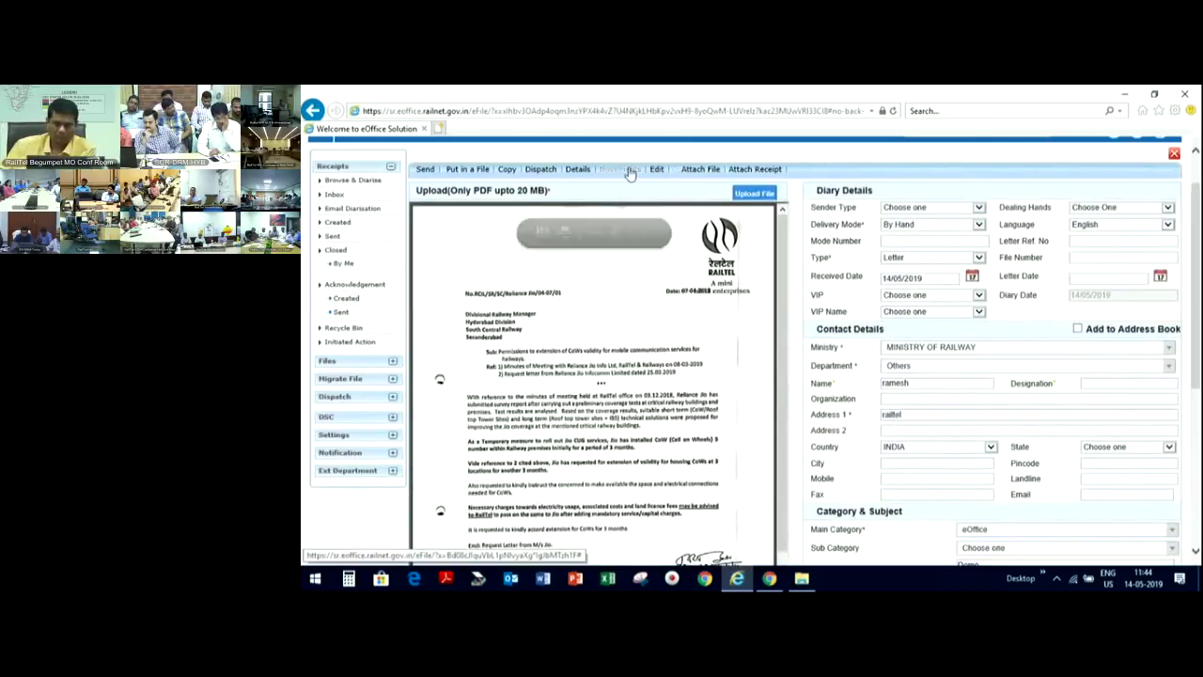
left_click(582, 170)
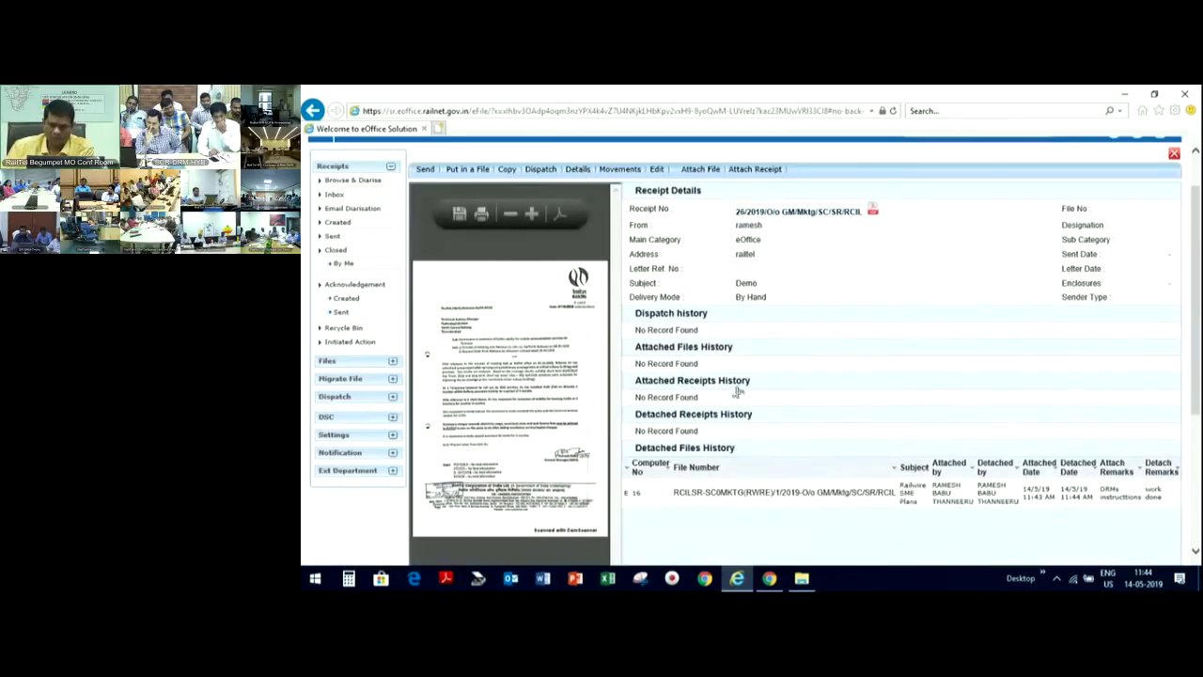
scroll(1198, 268, "down", 1)
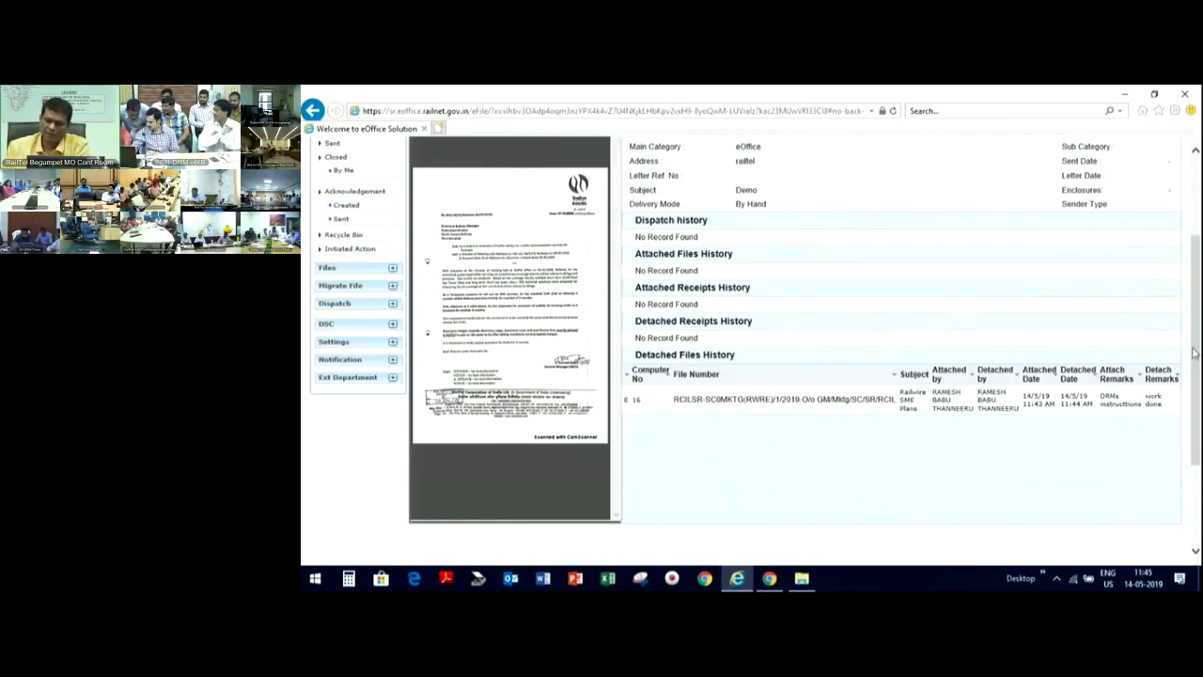
left_click_drag(1196, 341, 1196, 266)
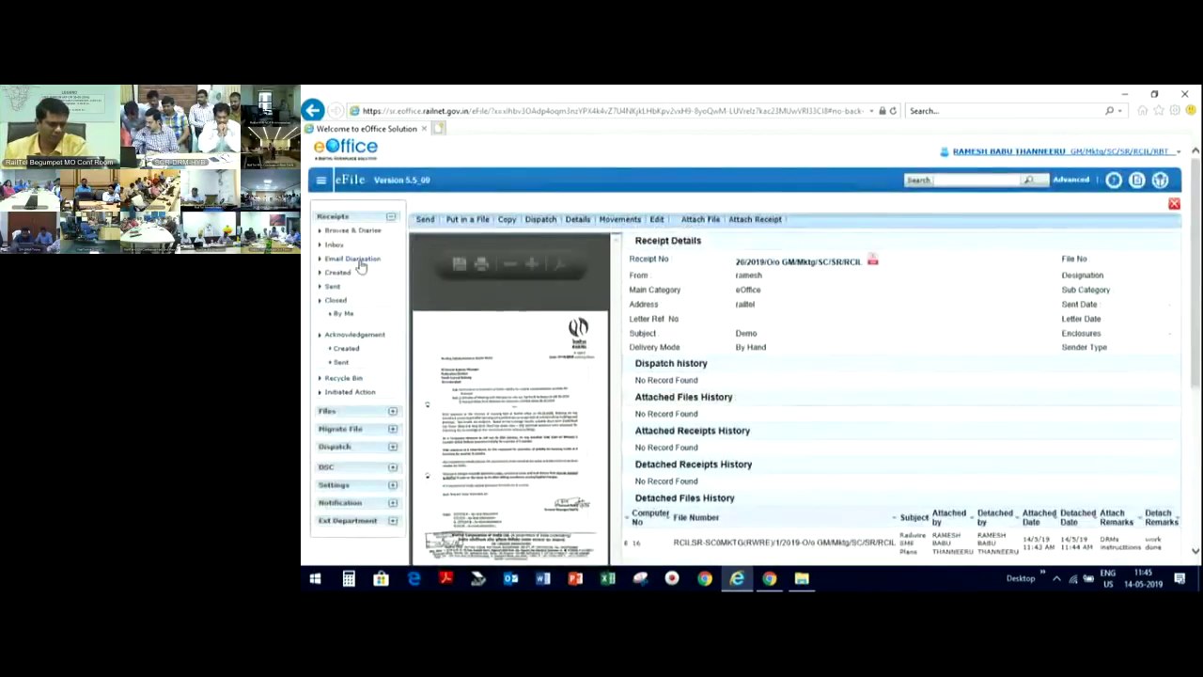
- Open sent receipt 22(1)/2019, then return to the receipts inbox
left_click(334, 246)
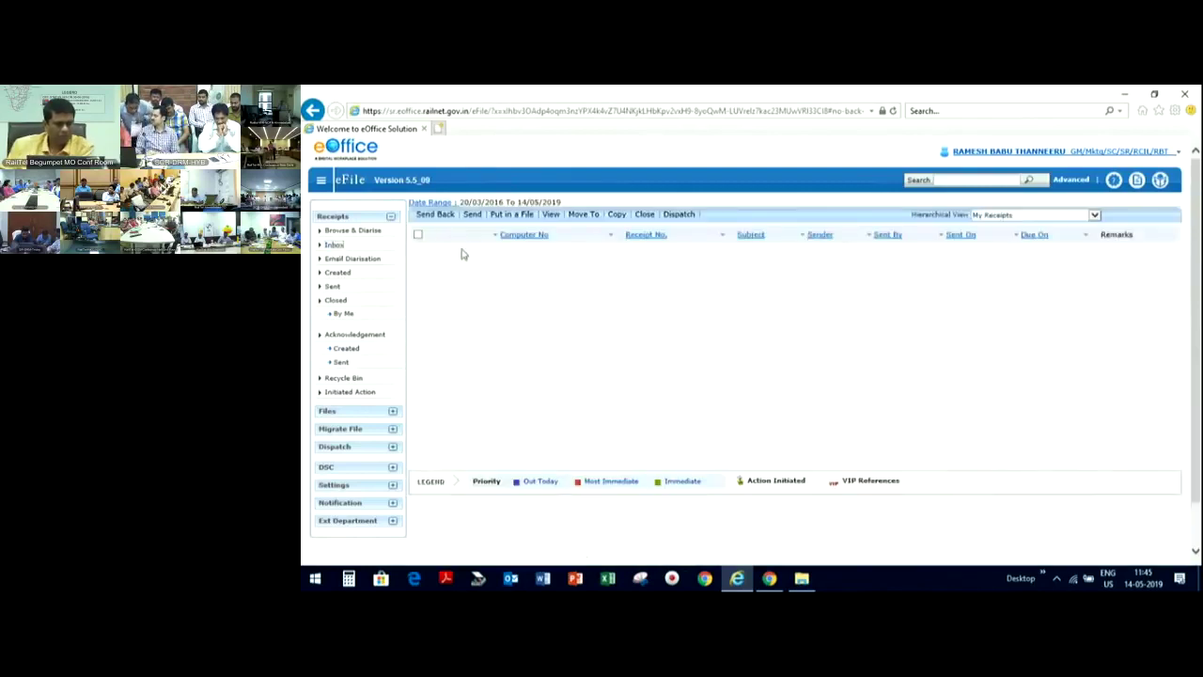
left_click(331, 288)
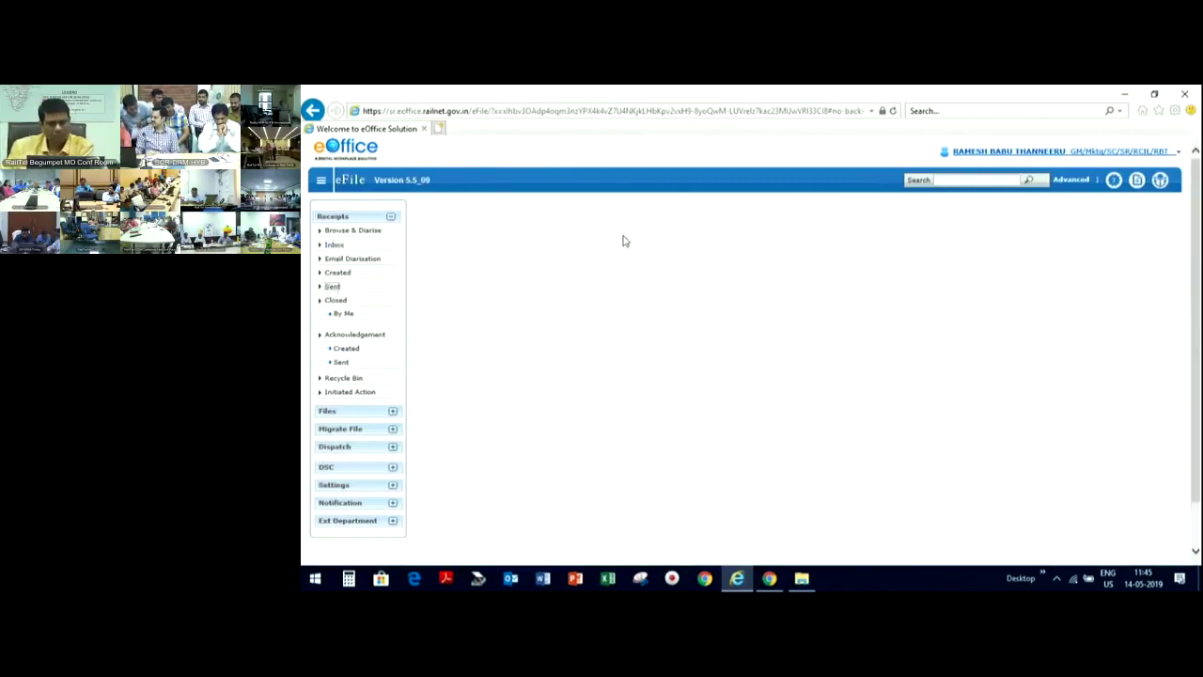
left_click(592, 254)
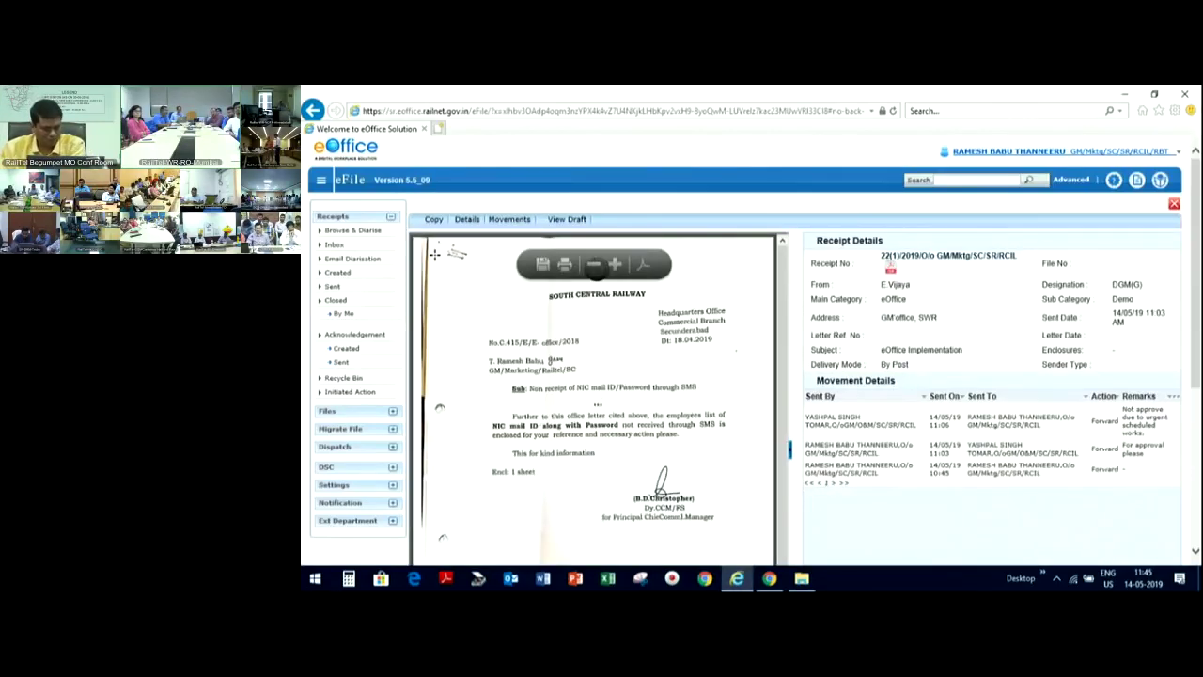
left_click(335, 247)
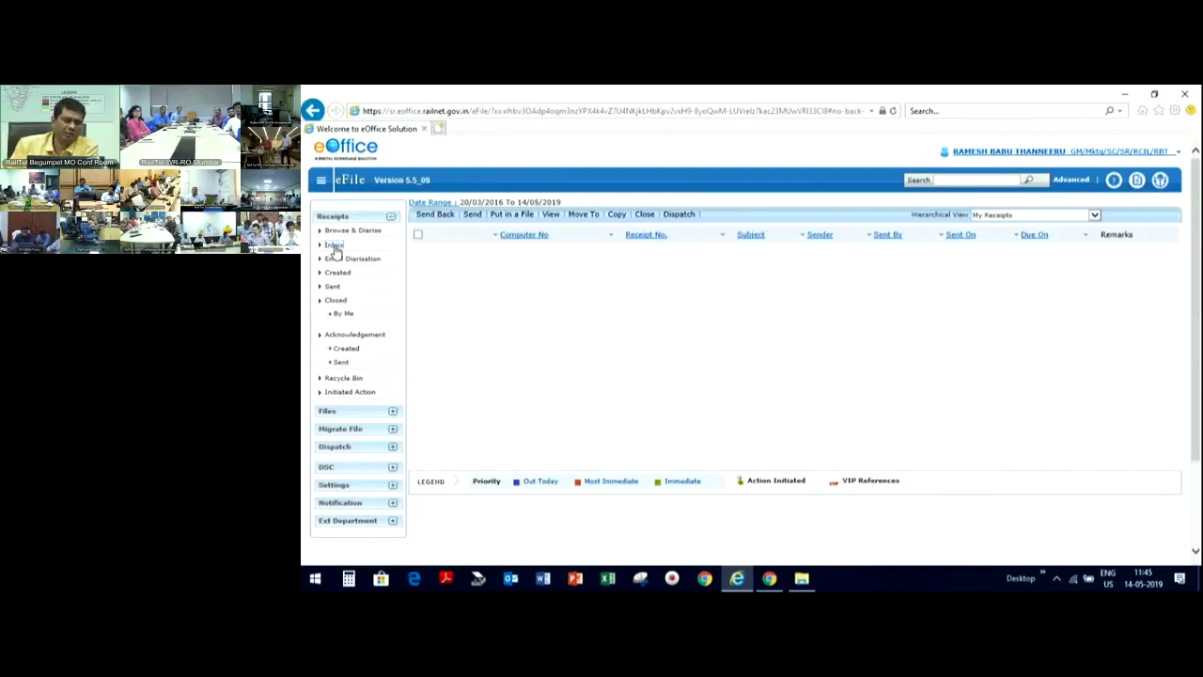
- Check the recipient's Receipts section, then show the sender's Sent receipts list
left_click(769, 578)
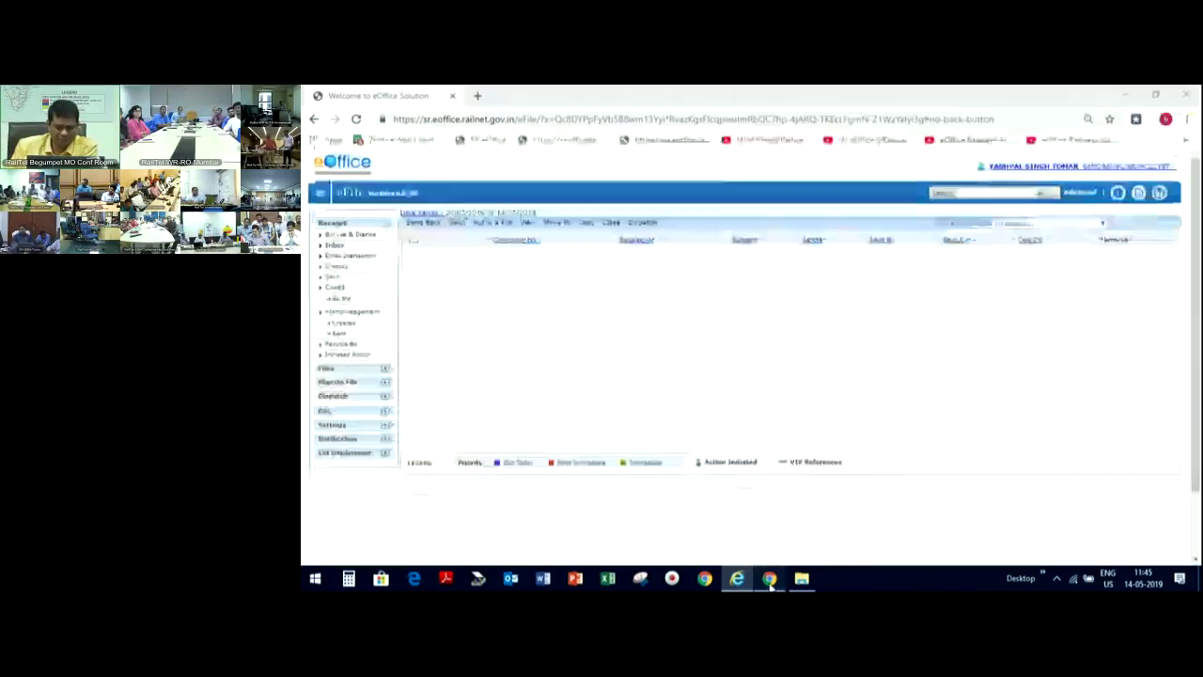
left_click(347, 226)
left_click(347, 225)
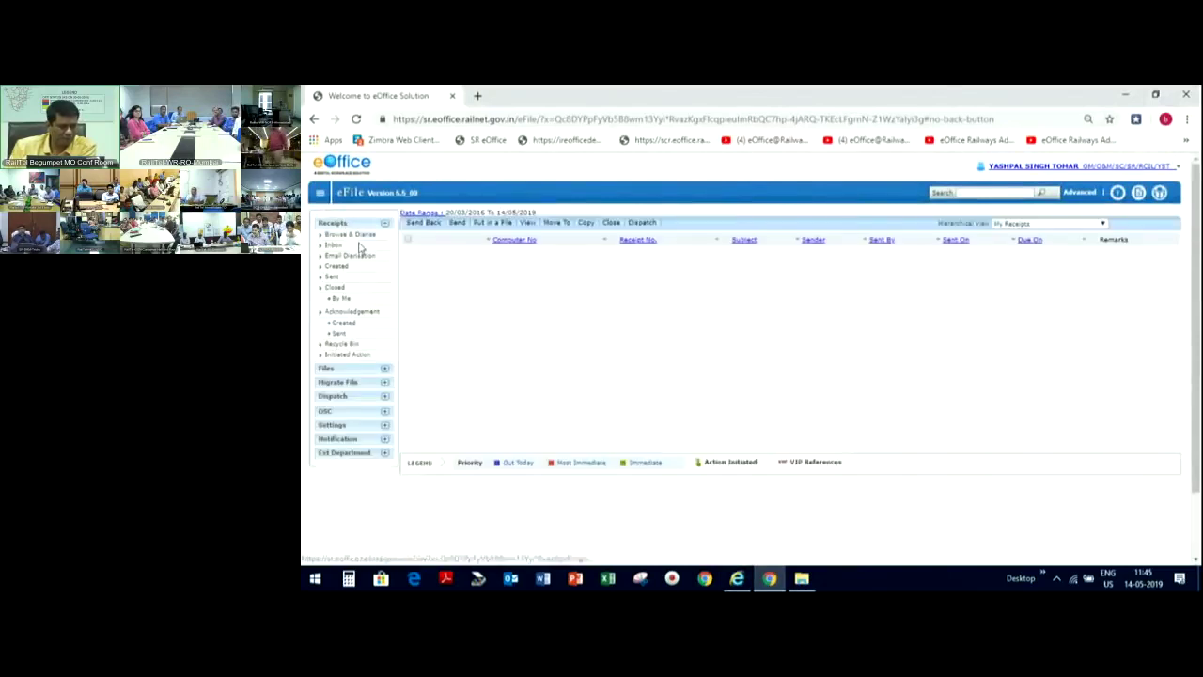
left_click(737, 578)
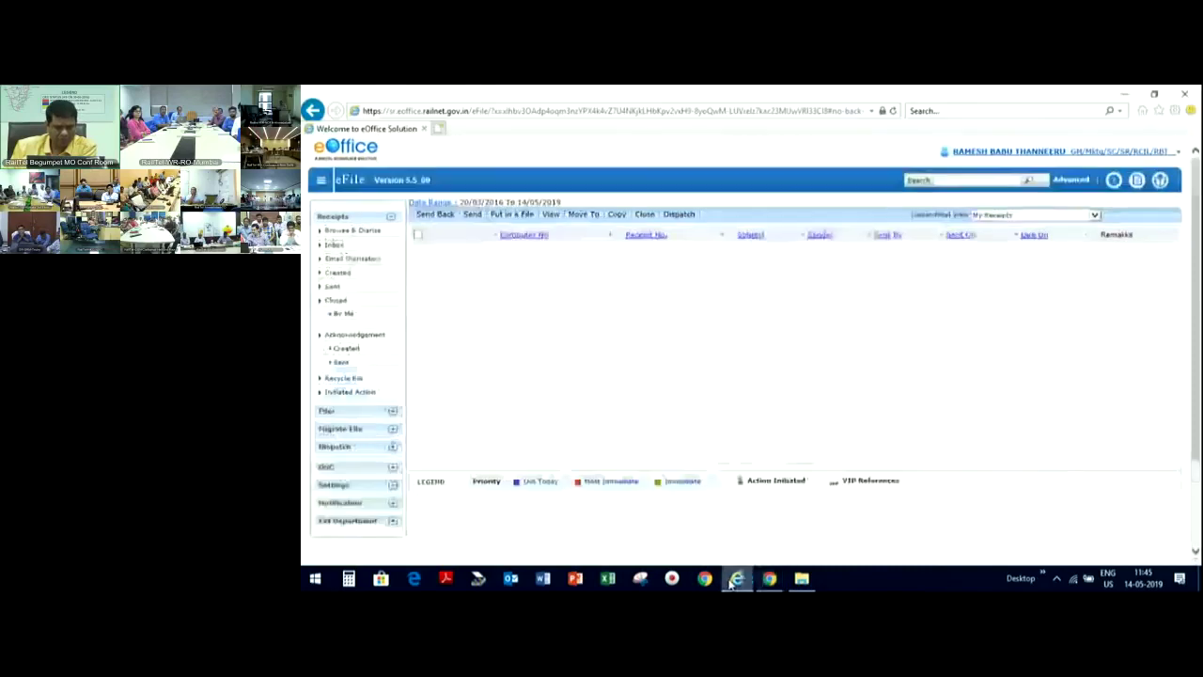
left_click(335, 293)
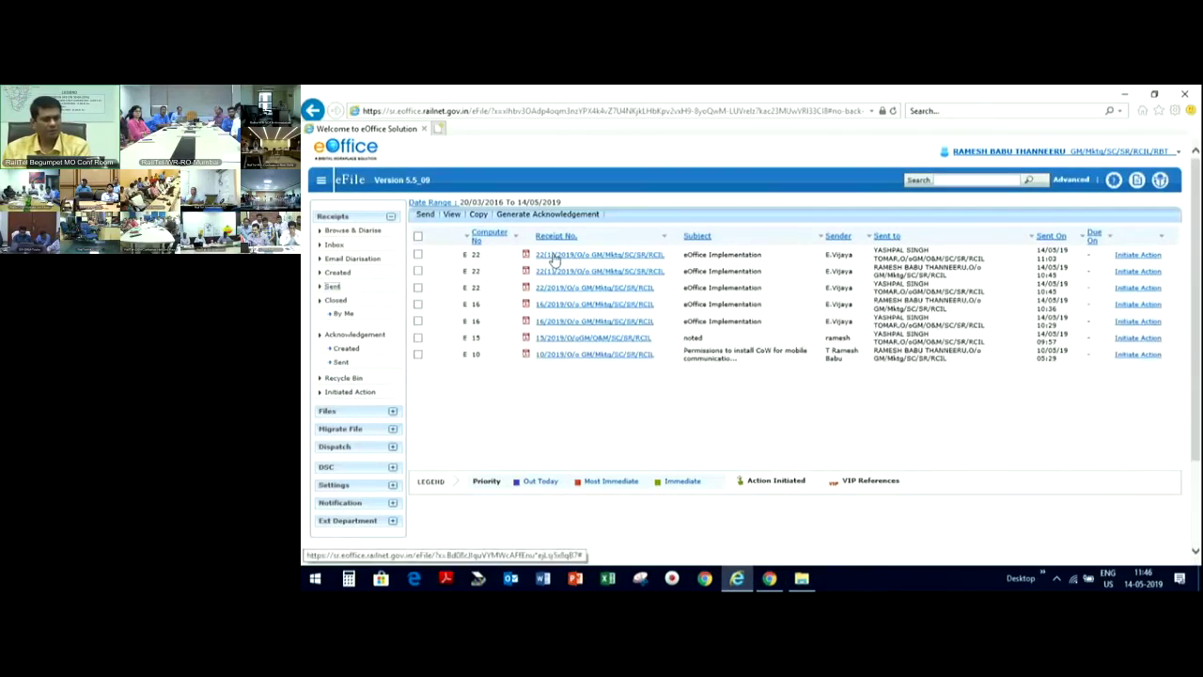
- Attempt to forward the first sent receipt and dismiss the cannot-be-forwarded alert
left_click(555, 257)
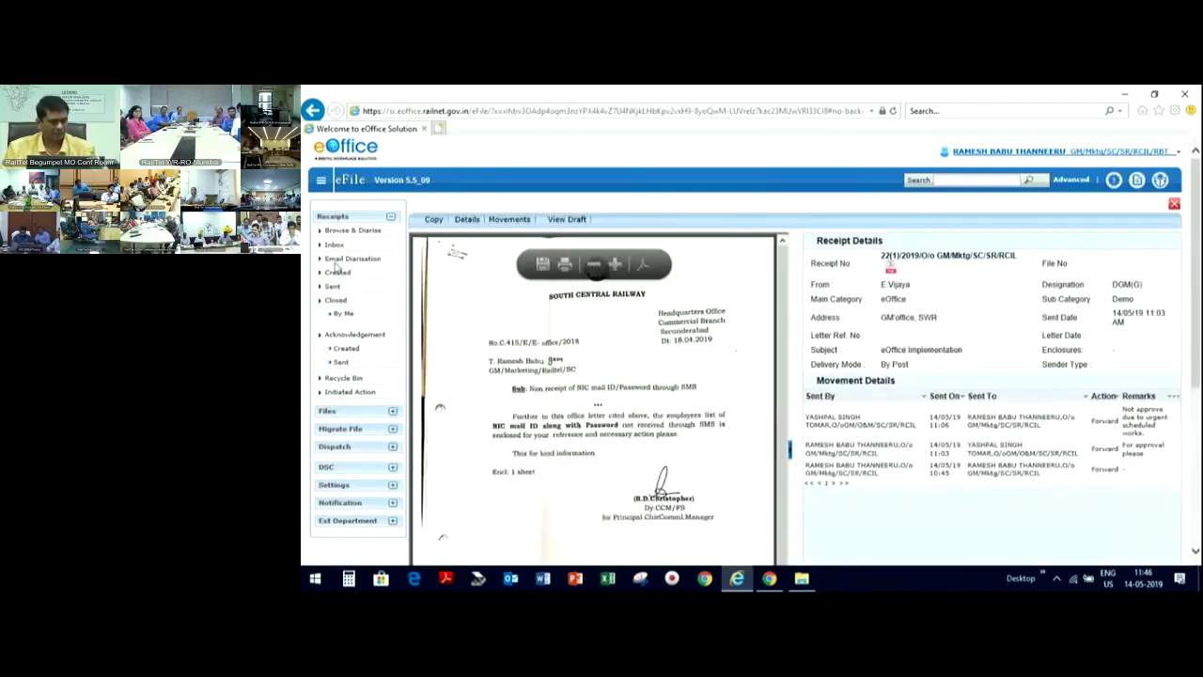
left_click(332, 286)
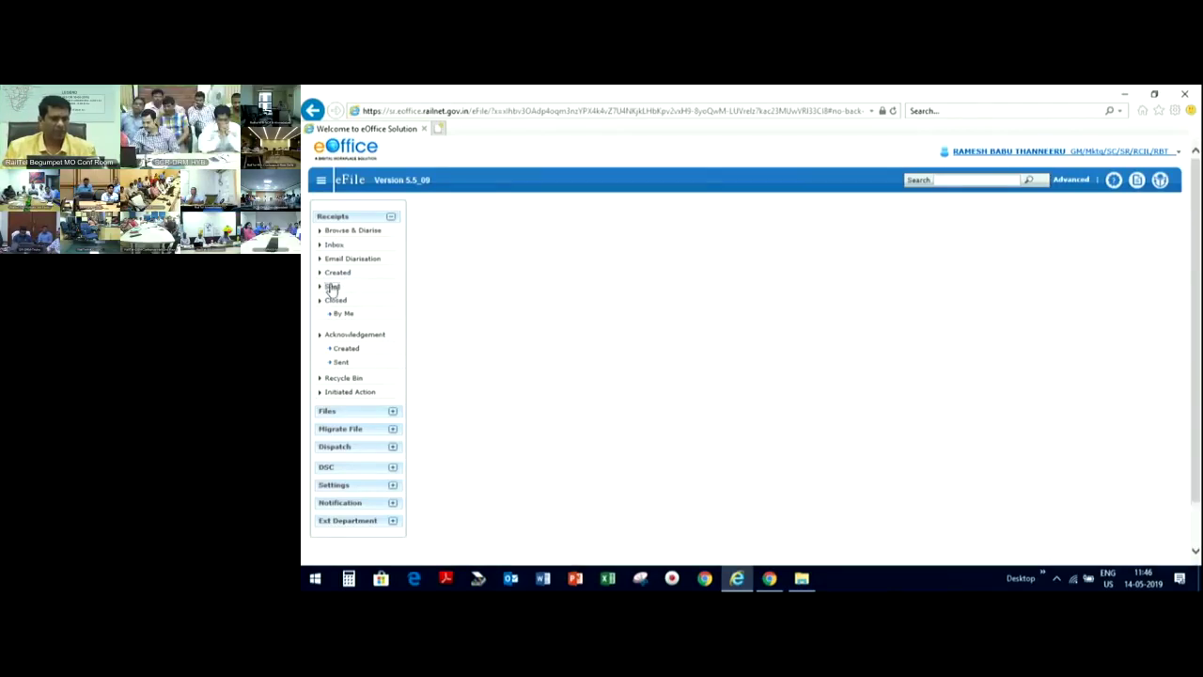
left_click(419, 254)
left_click(426, 216)
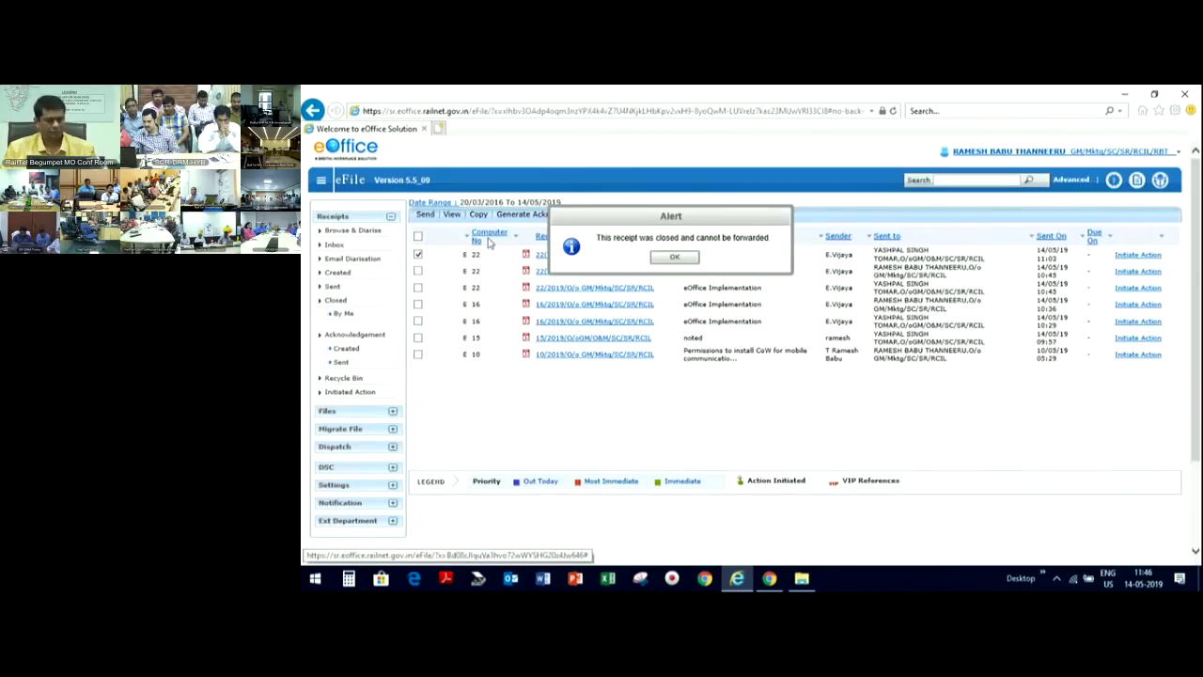
left_click(670, 258)
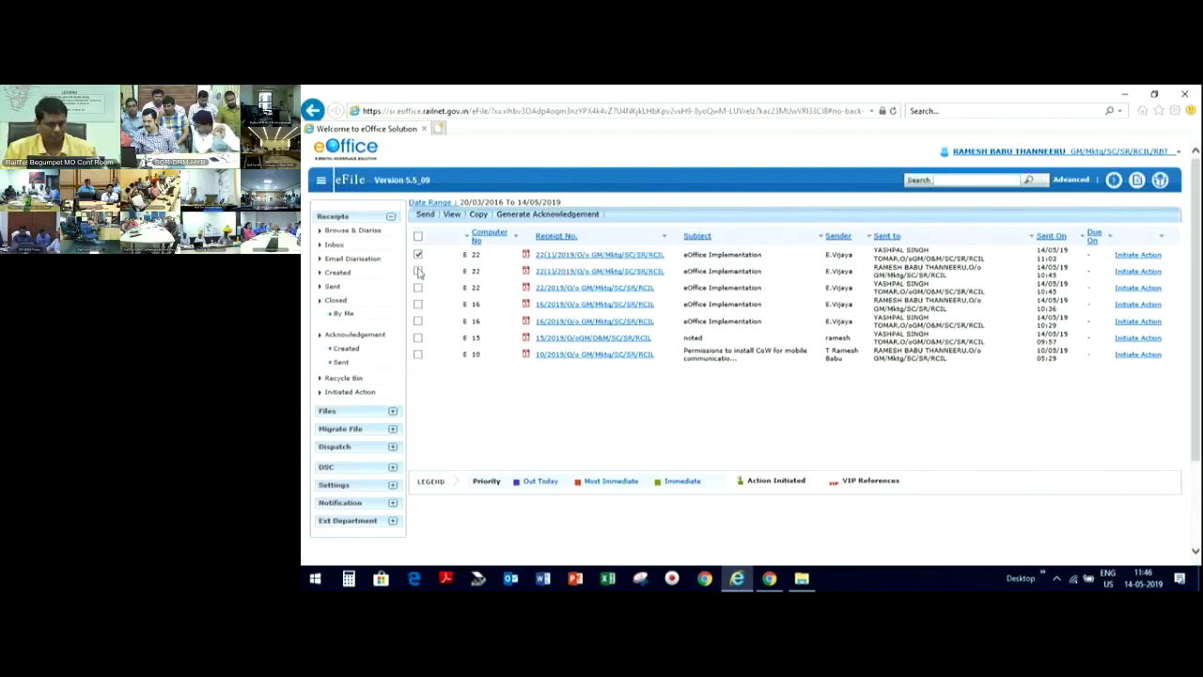
- Untick the closed receipt and bring up the forwarding form for receipt 16/2019
left_click(426, 216)
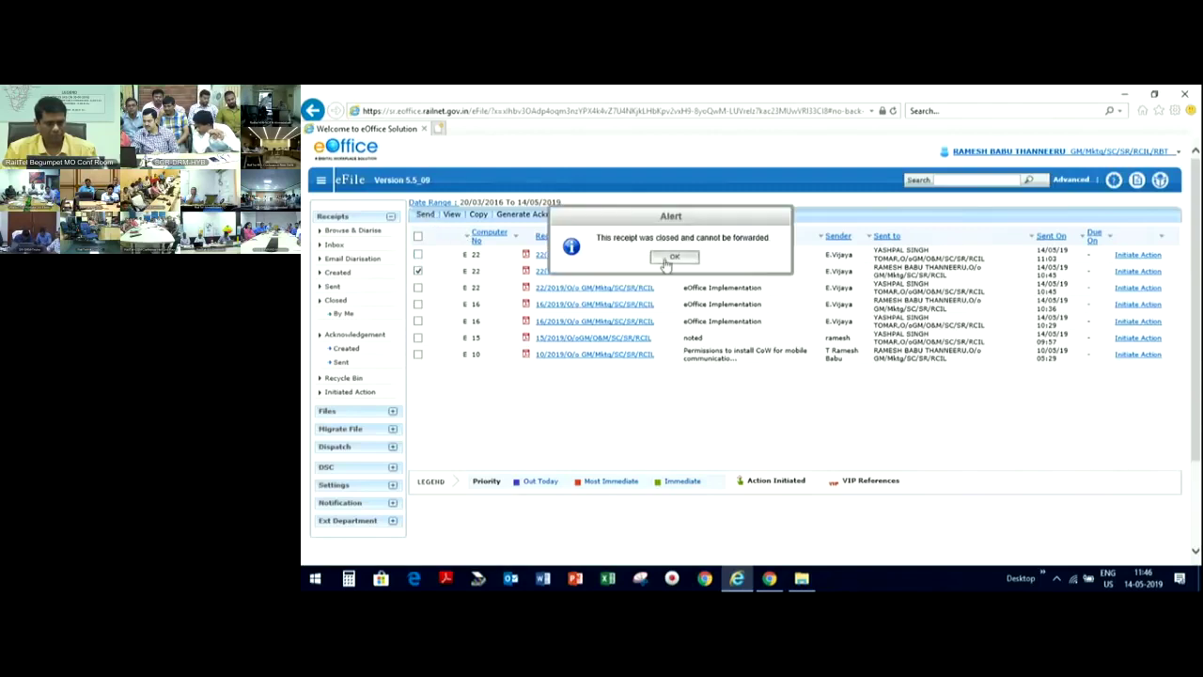
left_click(669, 257)
left_click(418, 271)
left_click(425, 214)
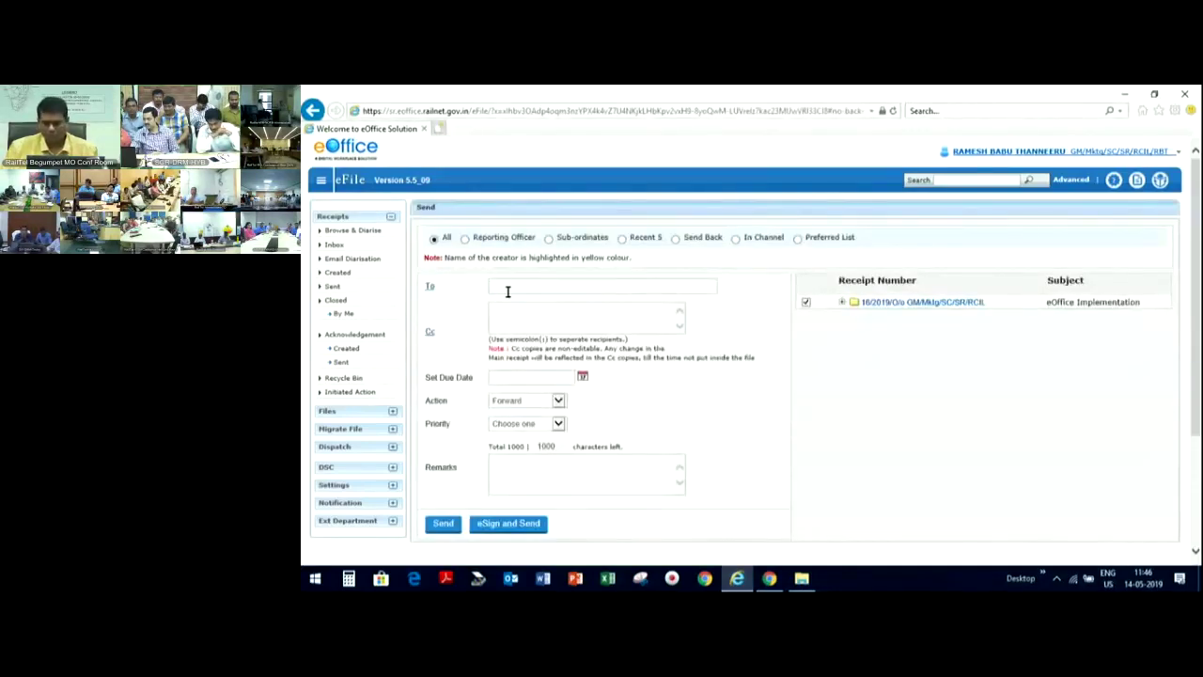
- Address the 16/2019 send form to the matching officer and open the due-date calendar
left_click(508, 289)
type("yash")
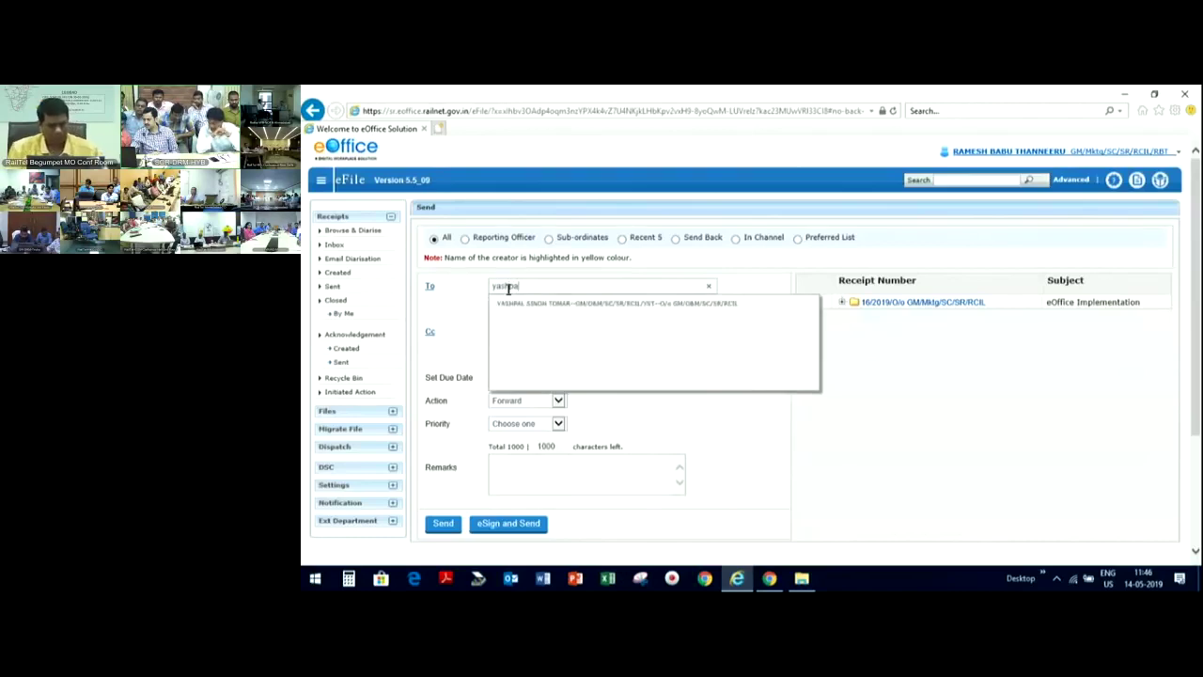
type("pa")
left_click(550, 306)
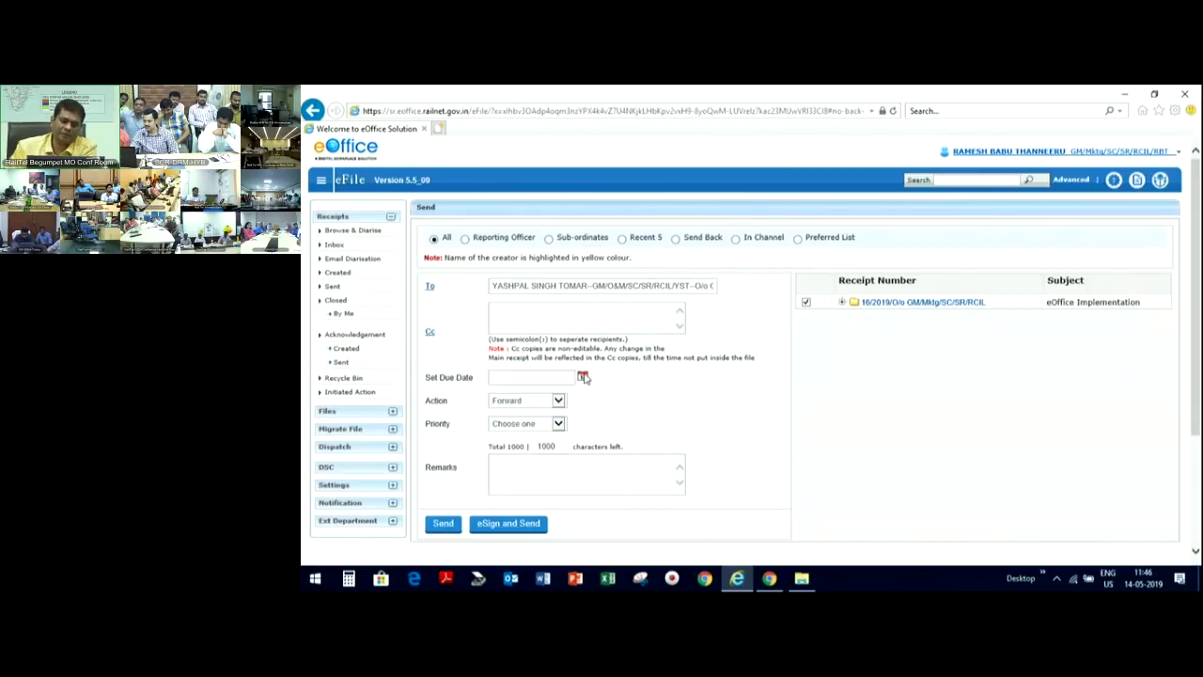
left_click(583, 377)
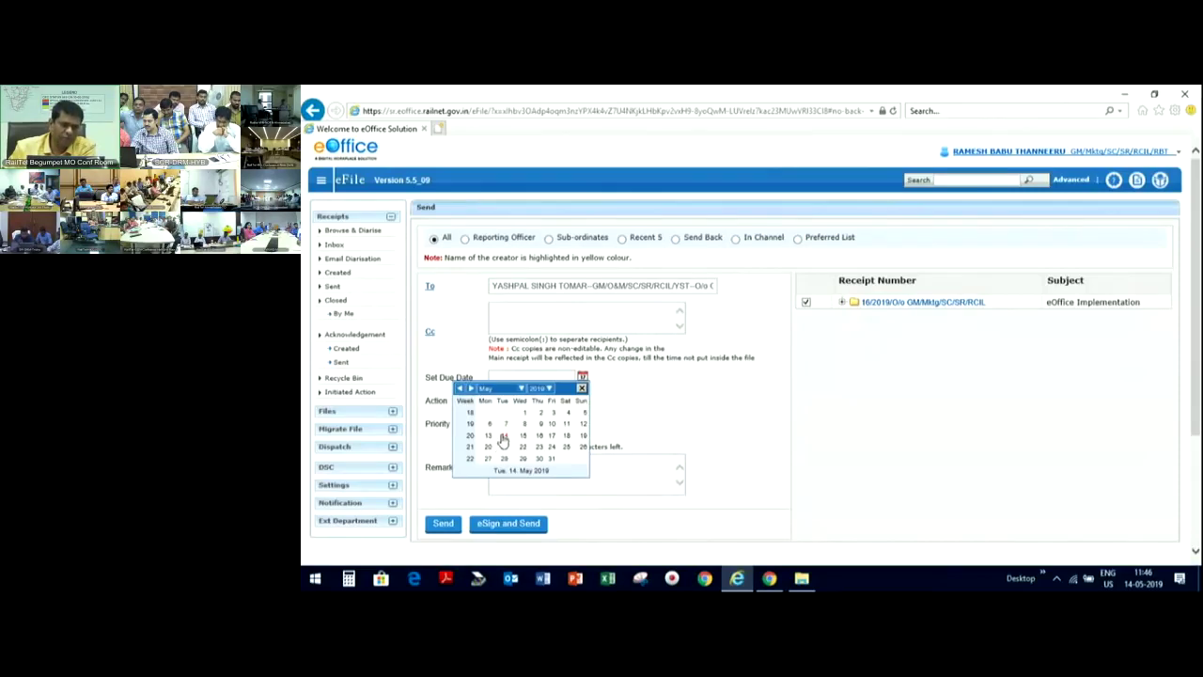
- Set due date 16/05/2019, action Pl. Discuss and priority Most Immediate on the forward
left_click(540, 436)
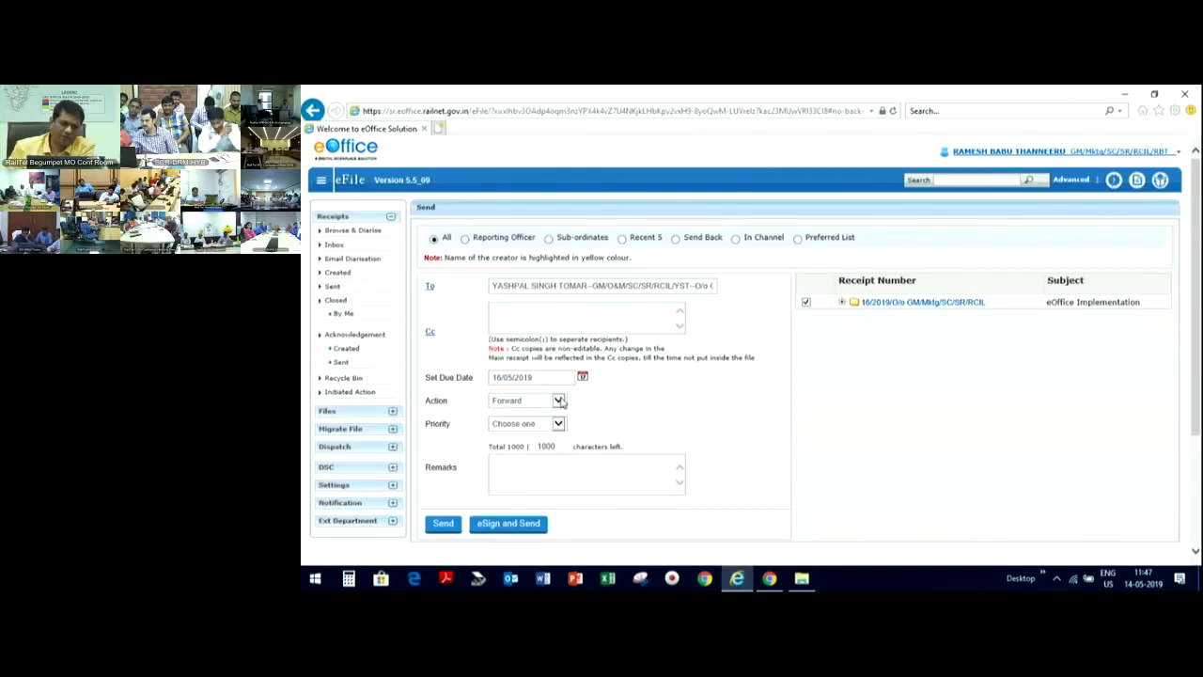
left_click(559, 400)
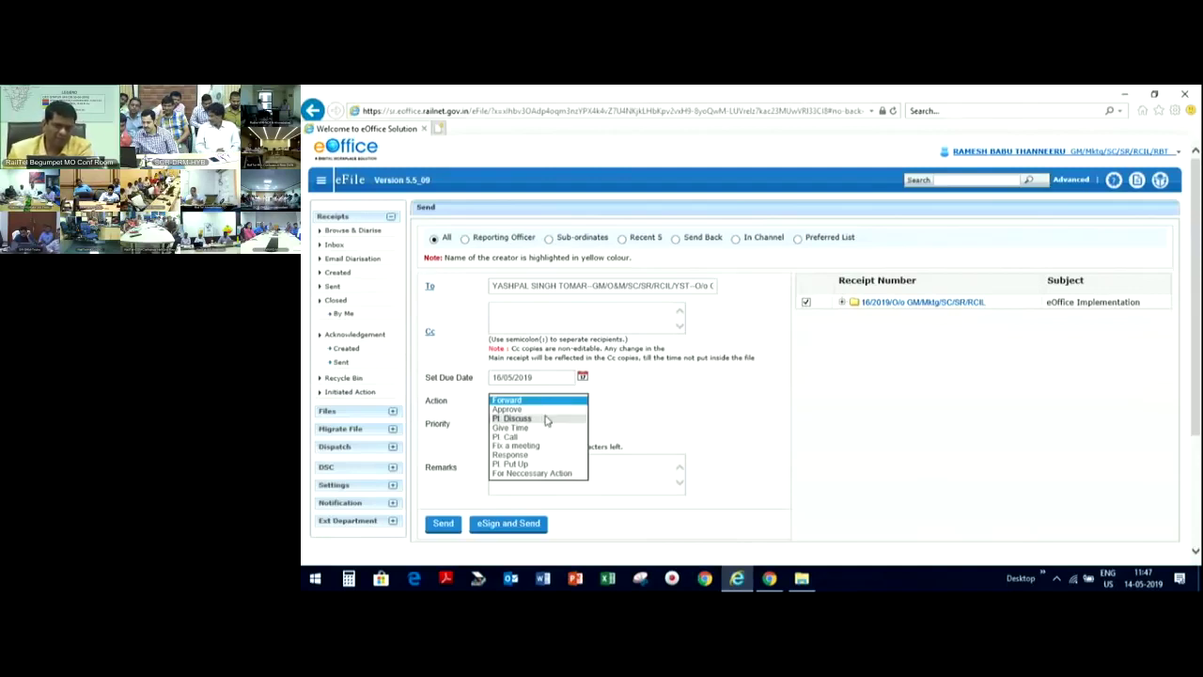
left_click(545, 418)
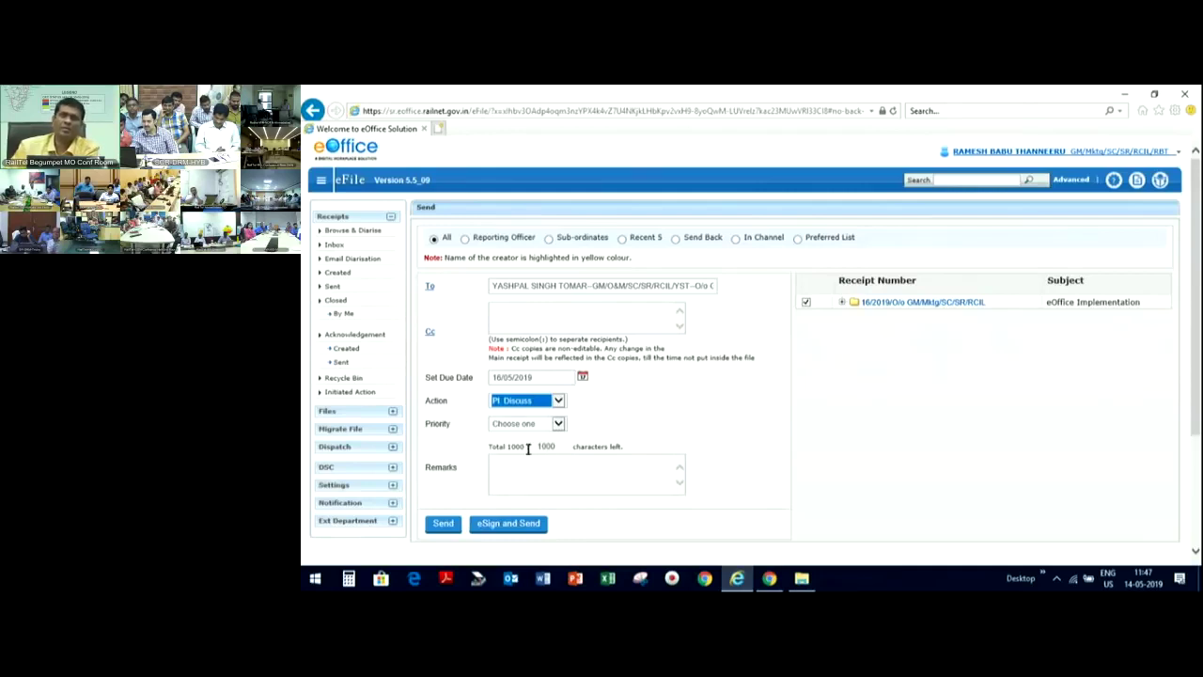
left_click(557, 423)
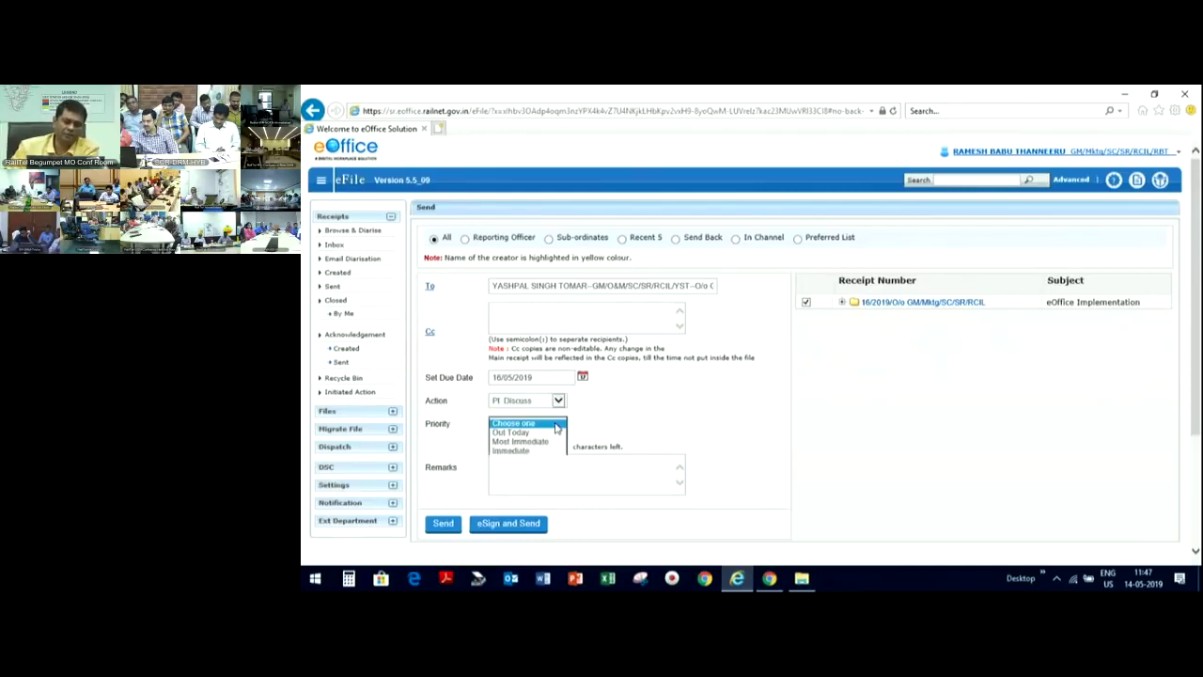
left_click(537, 442)
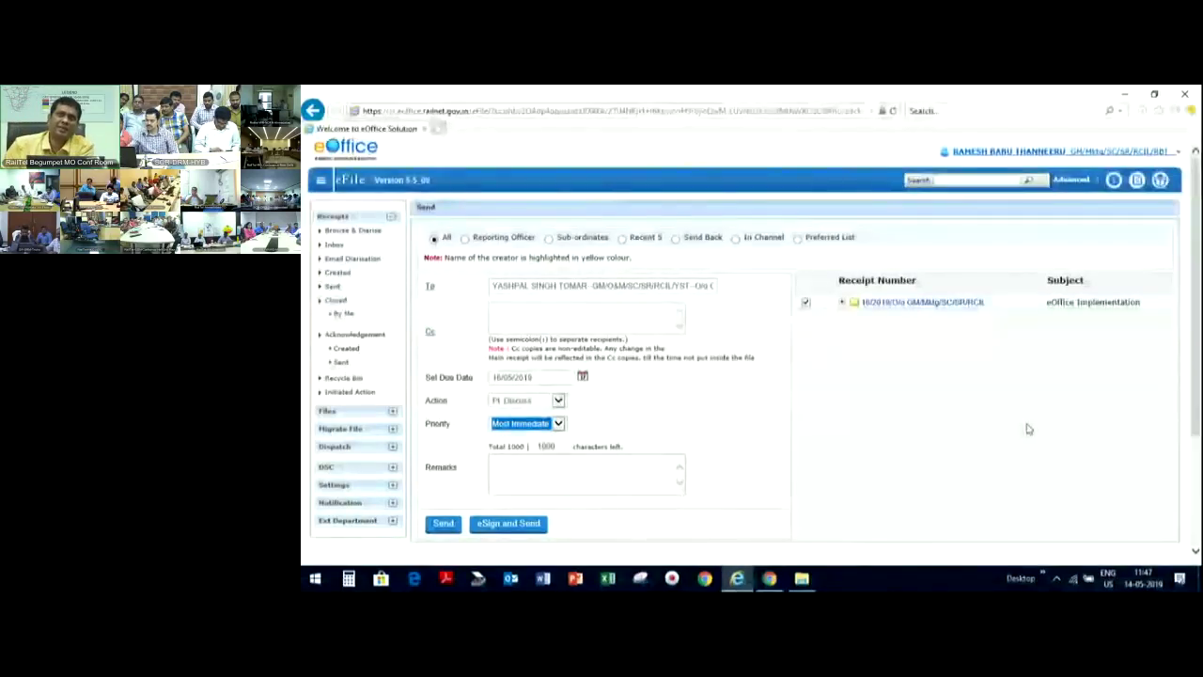
left_click(568, 471)
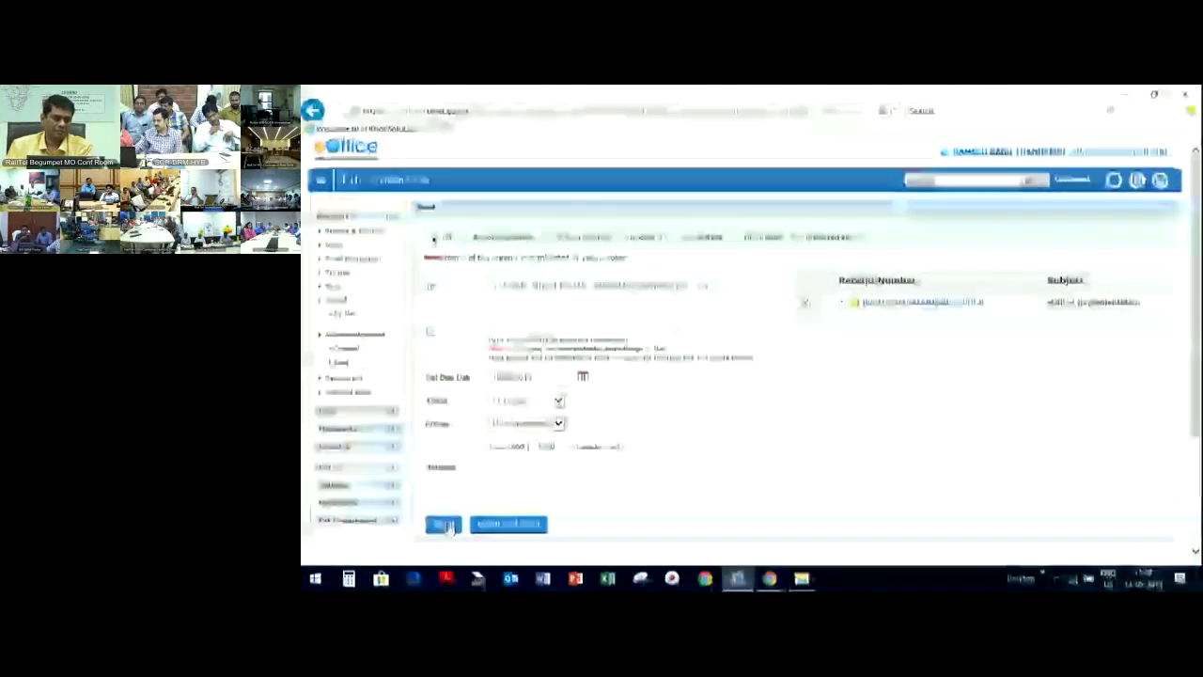
- Send receipt 16/2019 and switch to the recipient's eFile window
left_click(443, 524)
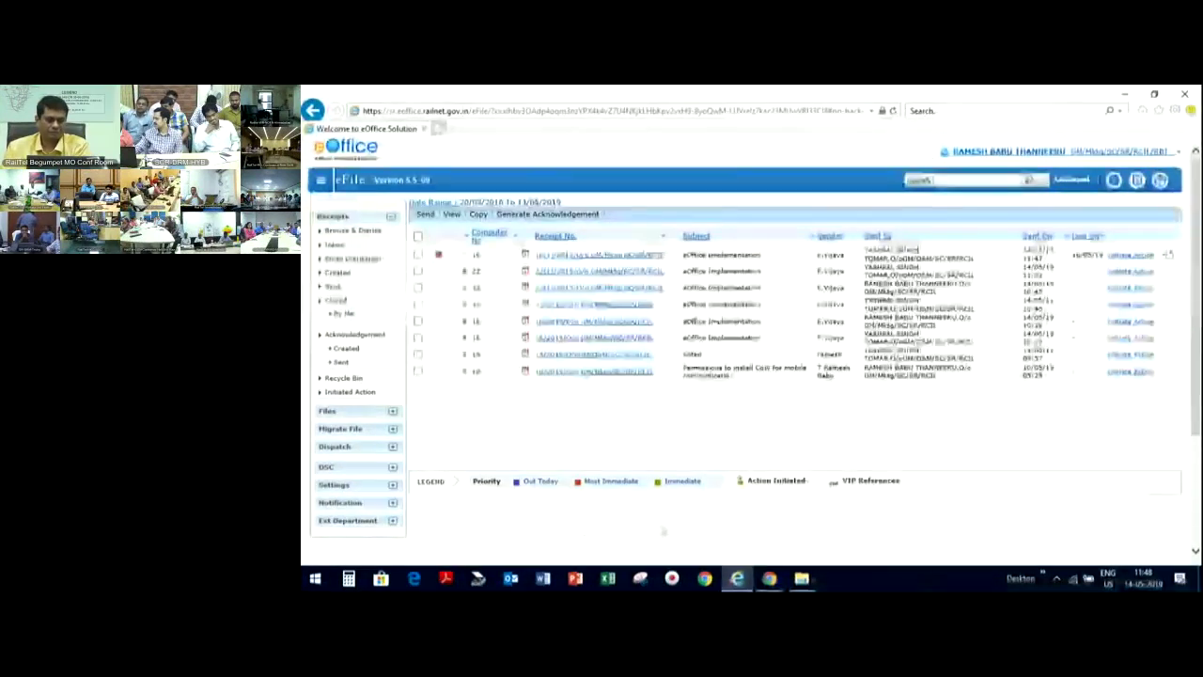
left_click(769, 578)
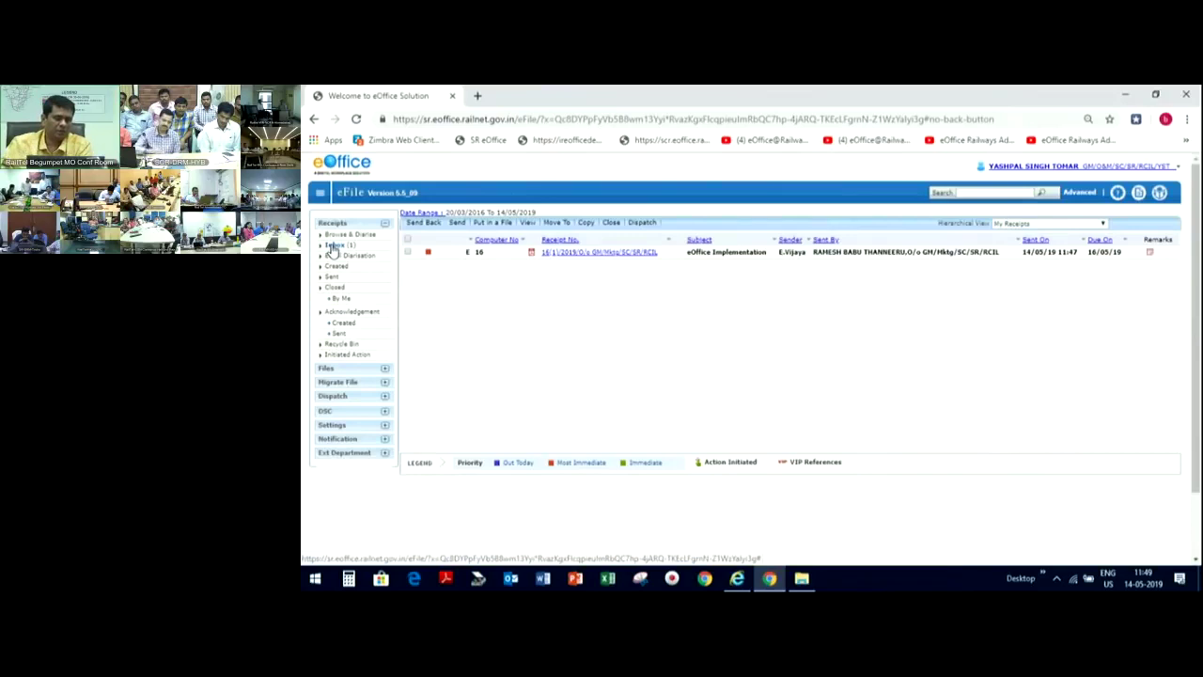
- View received receipt 16(1)/2019 from the inbox, then the Email Diarisation list
left_click(334, 245)
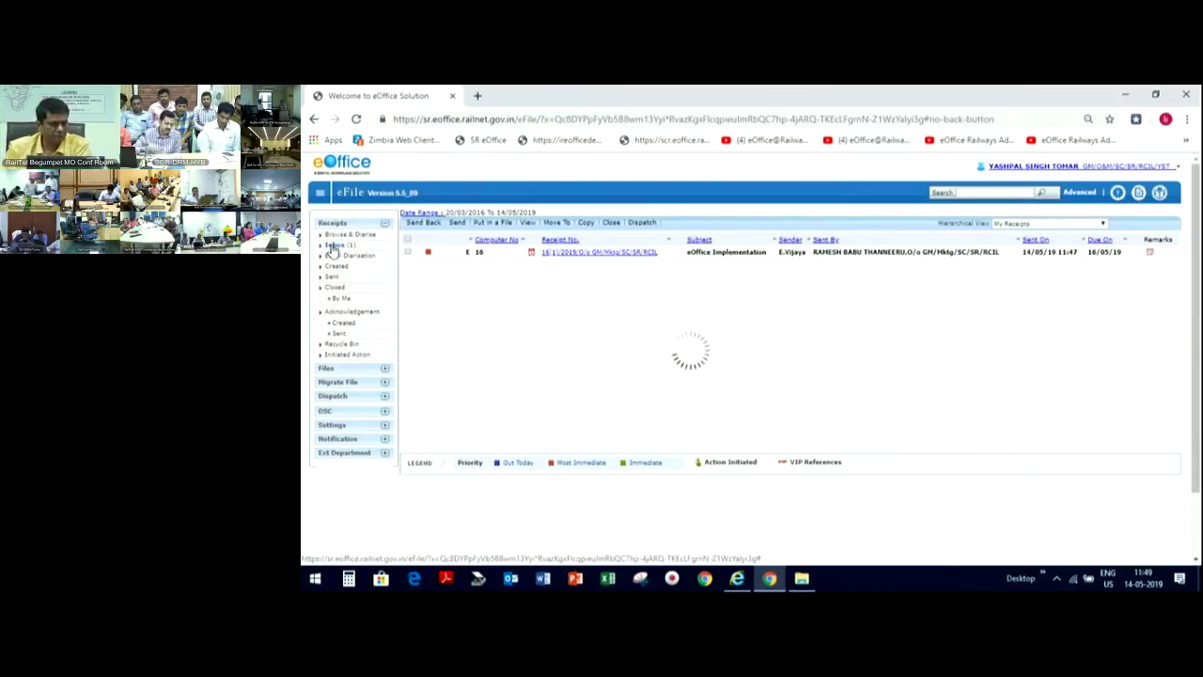
left_click(583, 253)
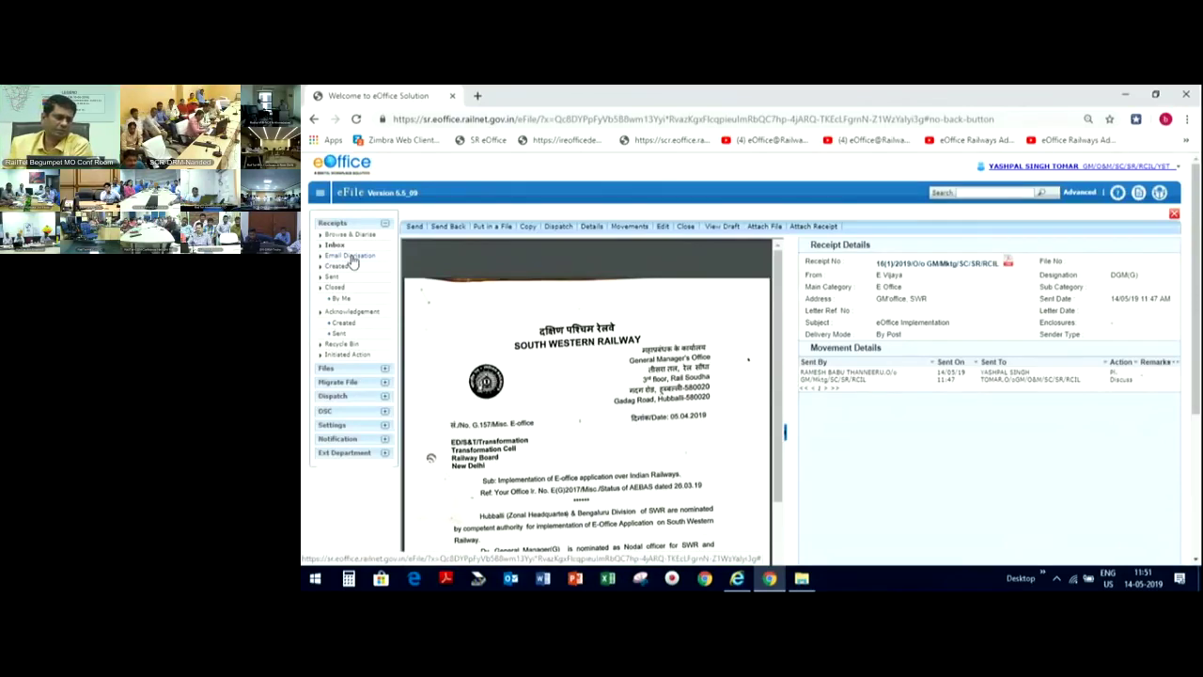
left_click(352, 258)
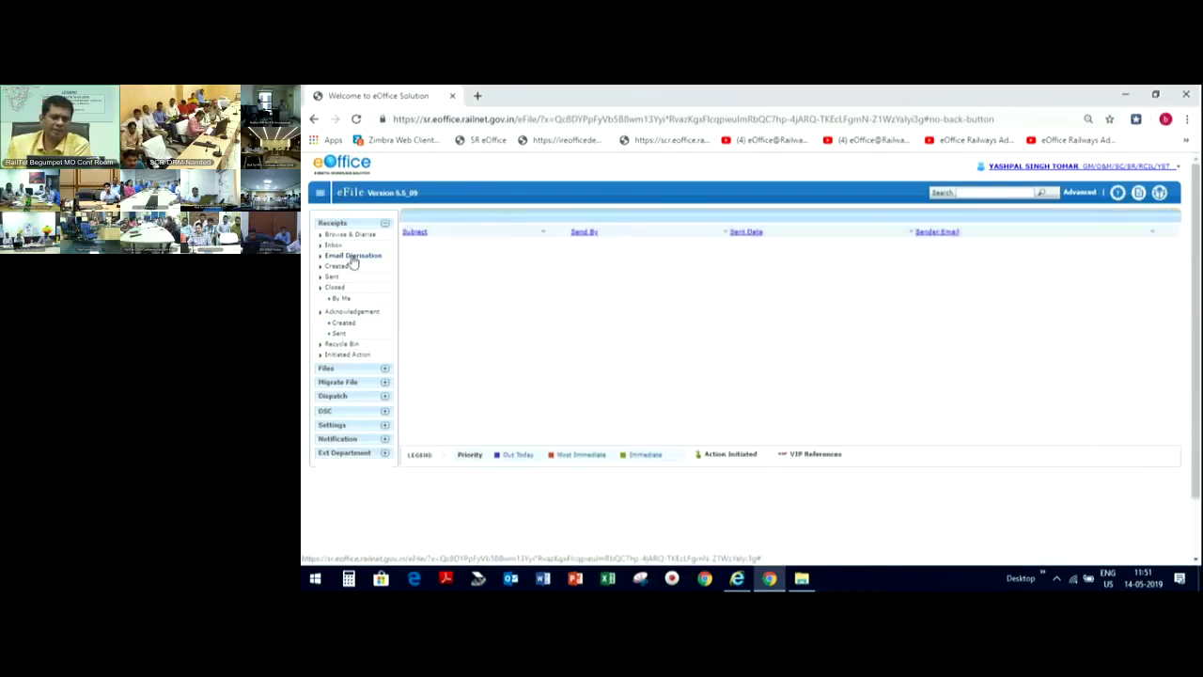
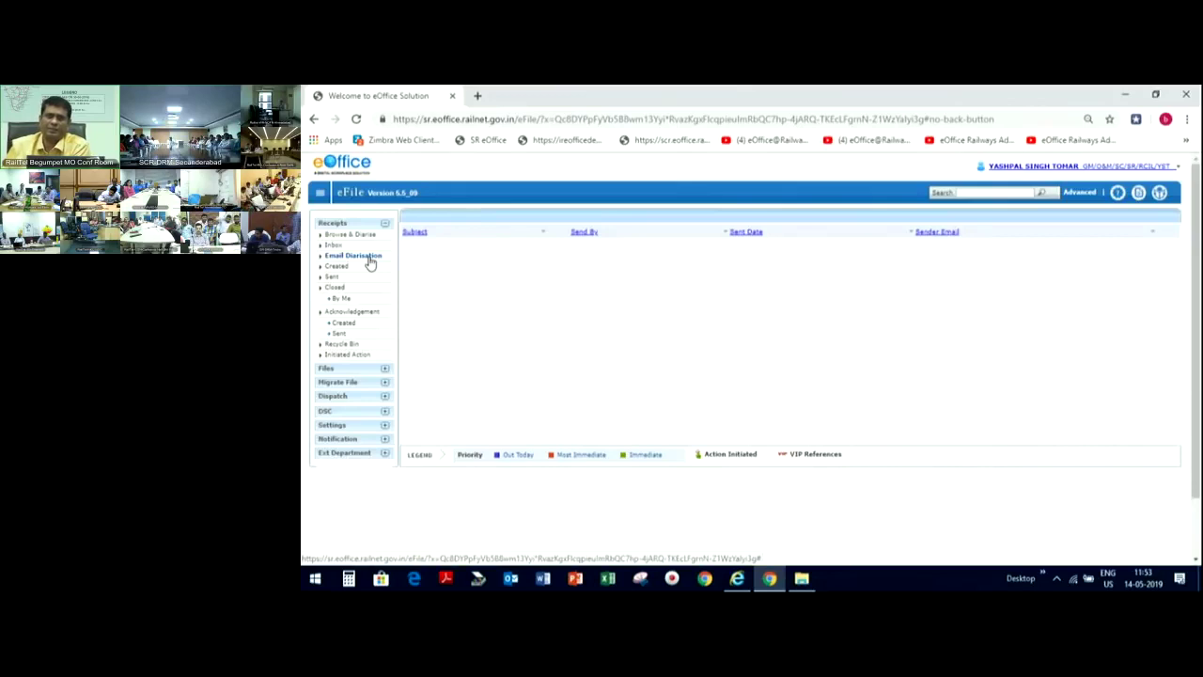
- Preview the blank Browse & Diarise receipt form with its PDF, then return to the Created receipts list
left_click(338, 268)
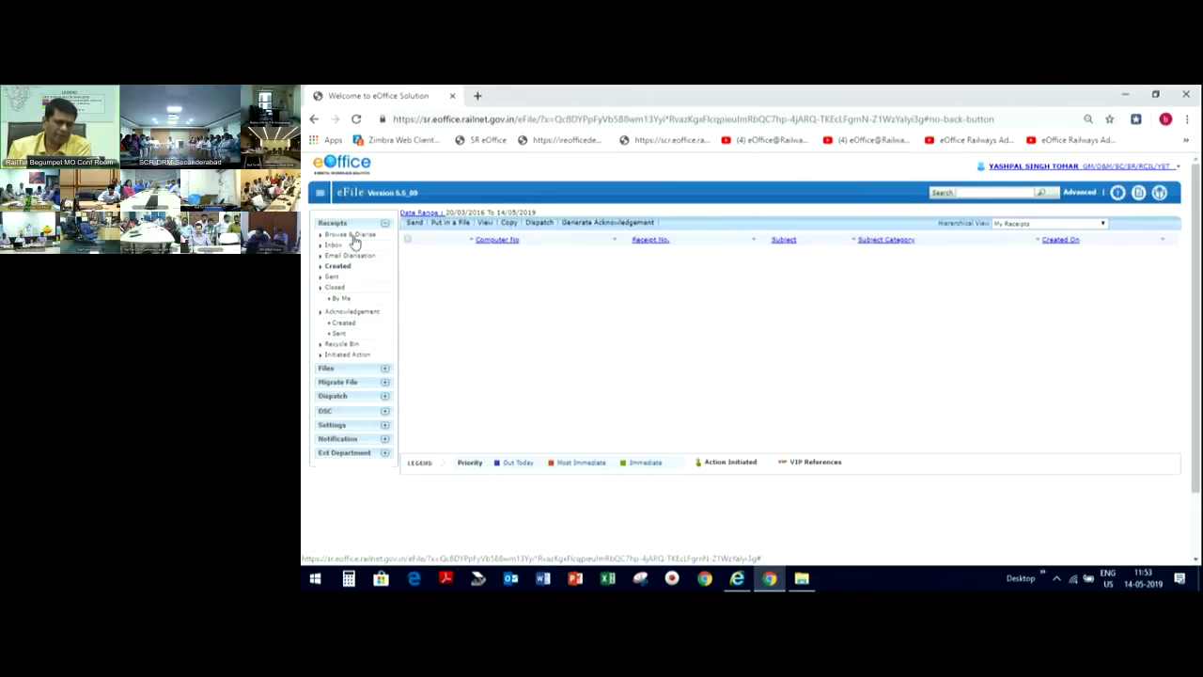
left_click(354, 239)
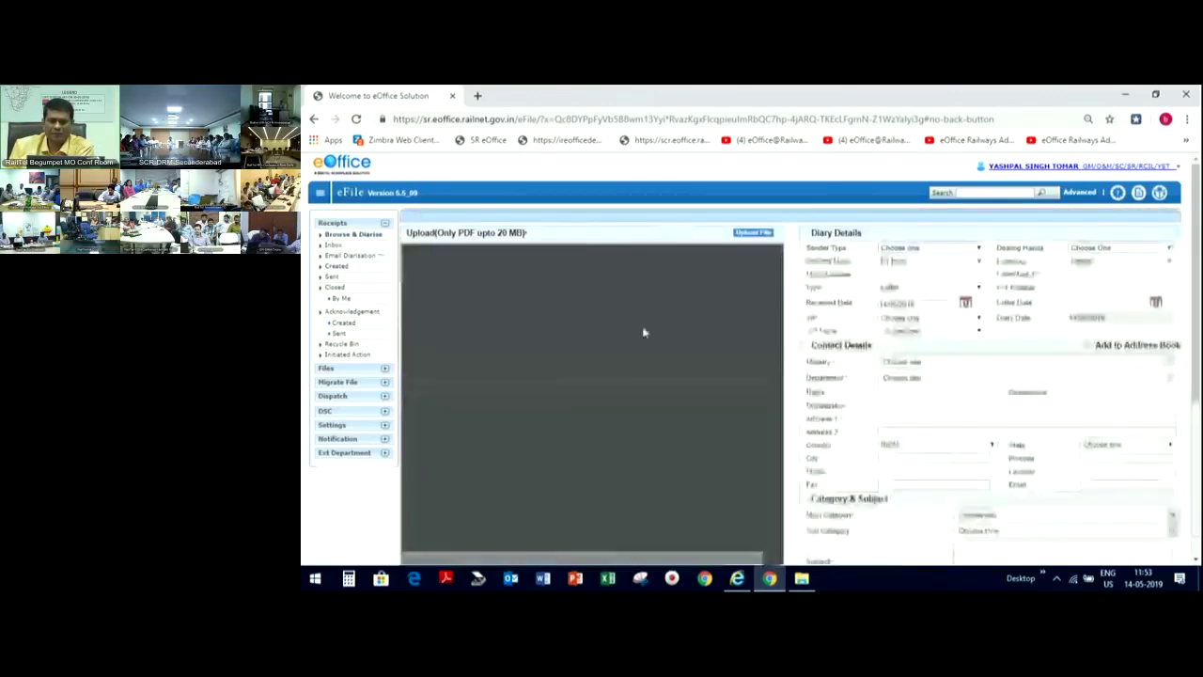
scroll(1034, 376, "down", 3)
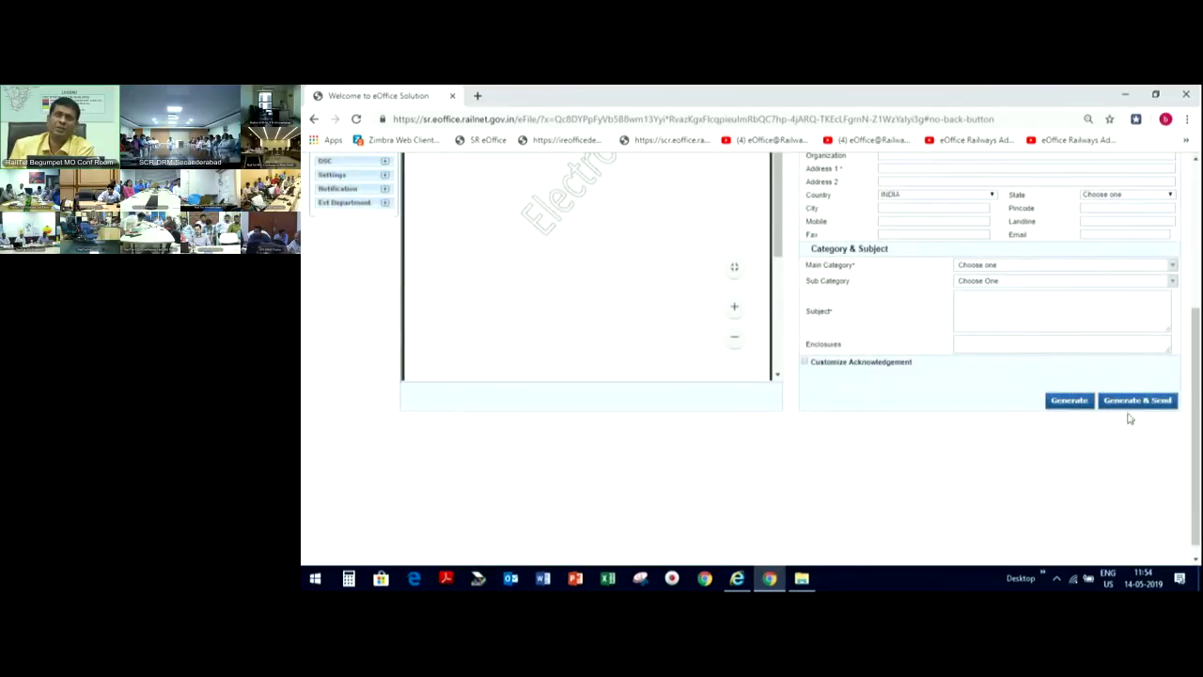
left_click_drag(1196, 413, 1196, 273)
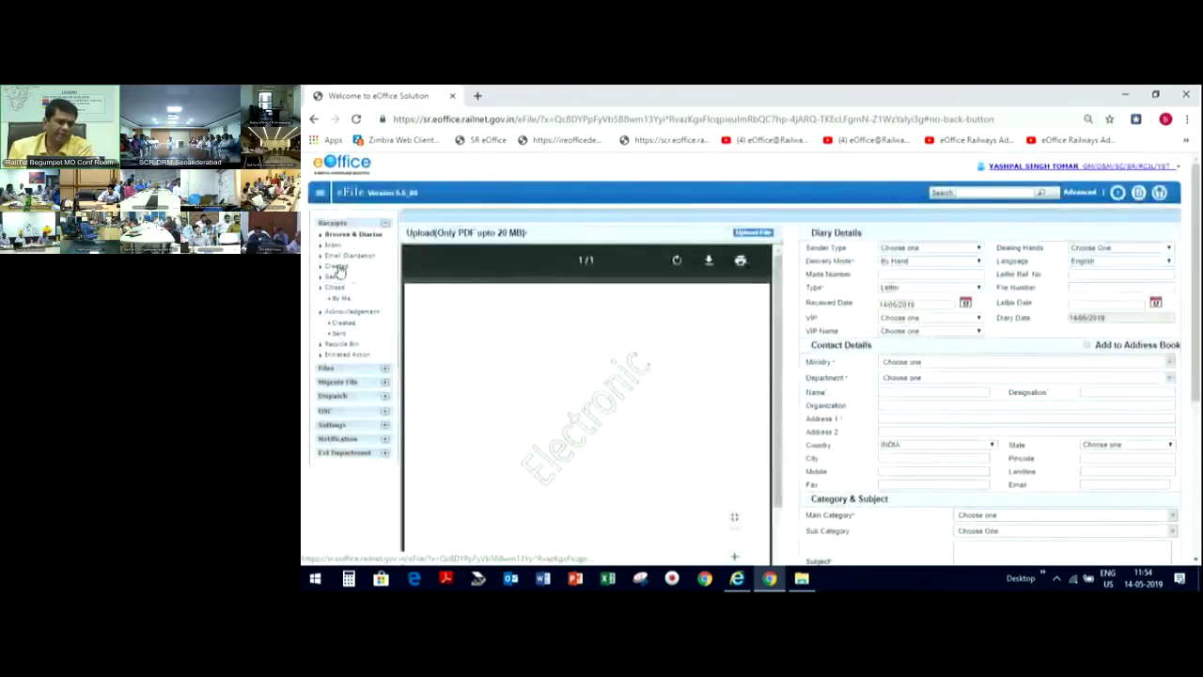
left_click(338, 267)
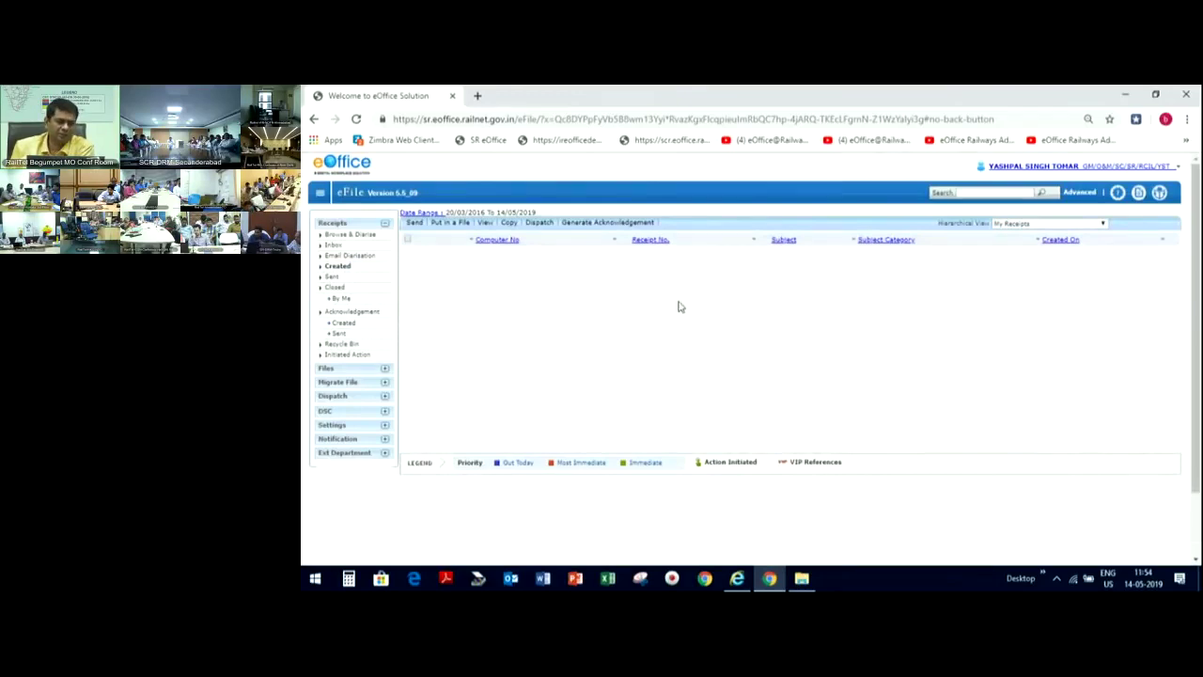
- View the Sent receipts, open the first one, then list receipts Closed By Me
left_click(333, 278)
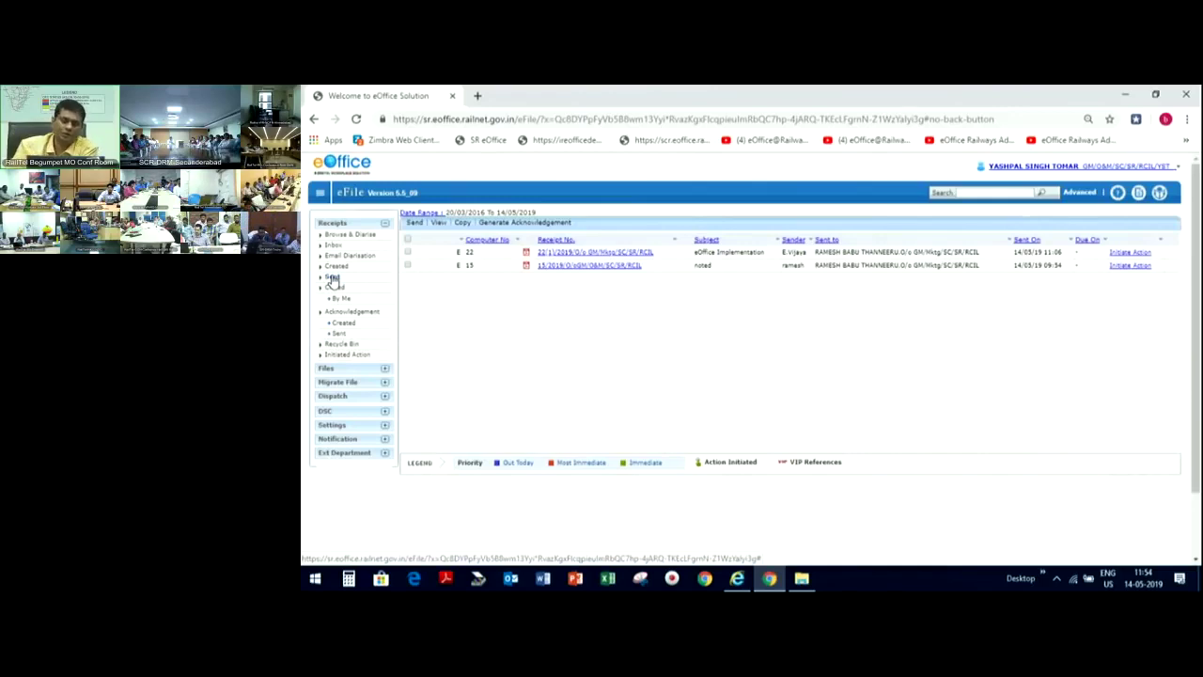
left_click(611, 254)
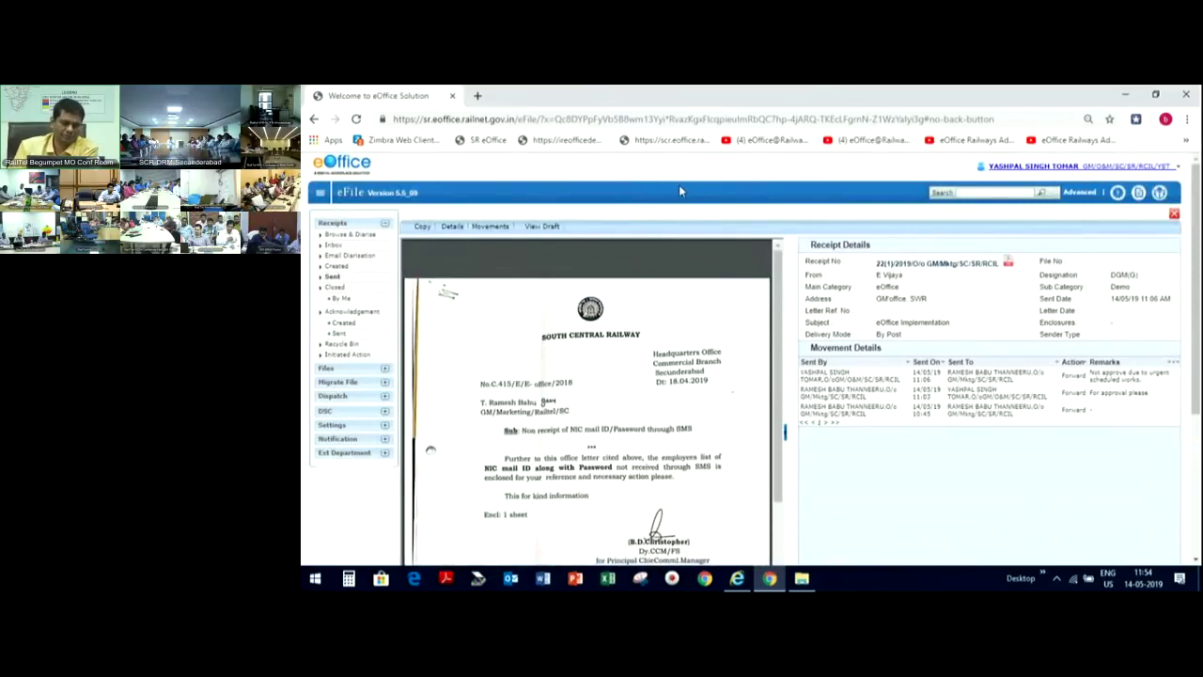
left_click(335, 289)
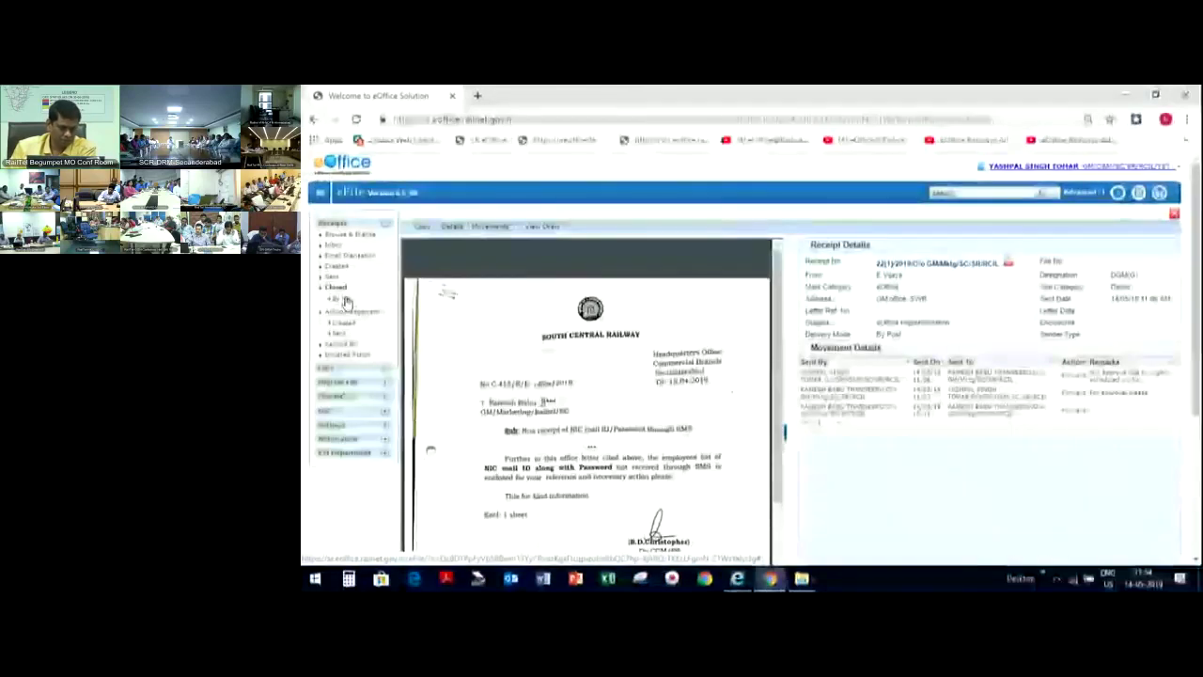
left_click(344, 299)
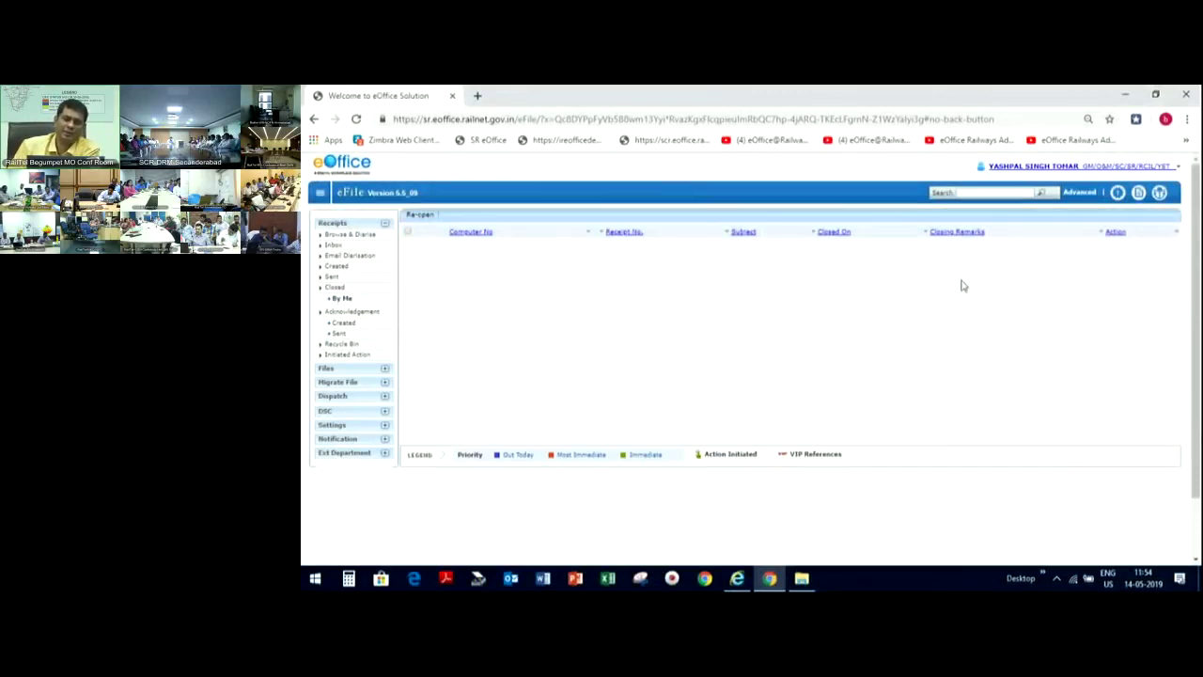
- List the Created and Sent acknowledgements, then switch to the second user's Internet Explorer session
left_click(354, 314)
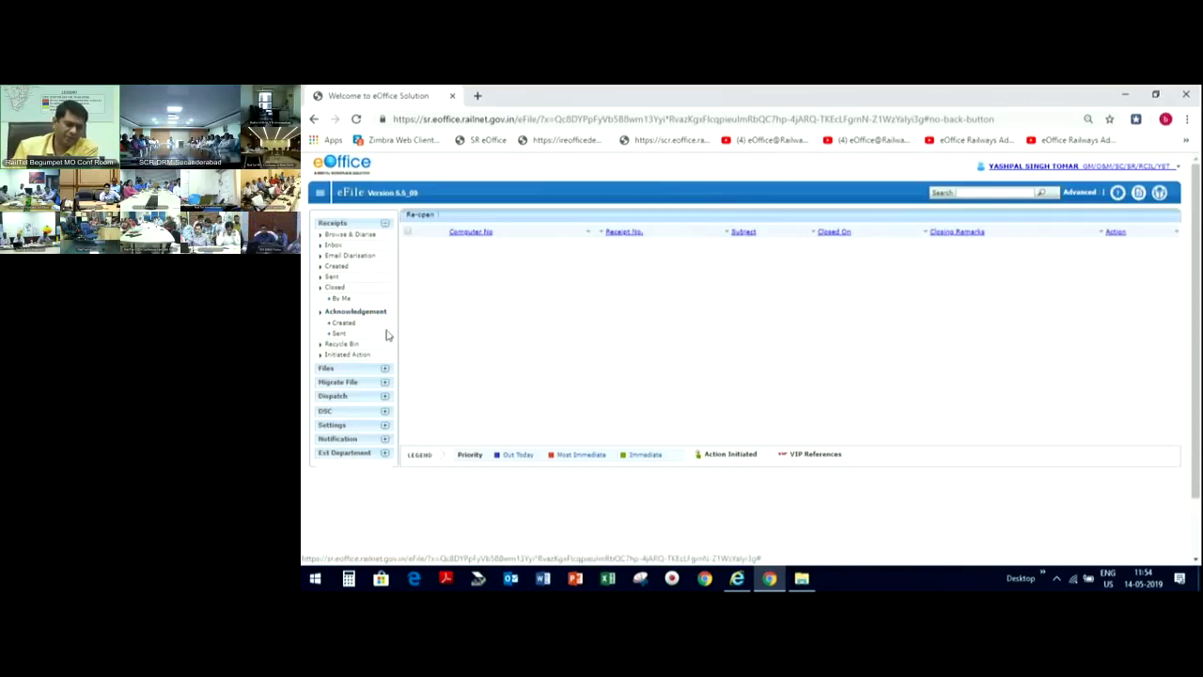
left_click(344, 323)
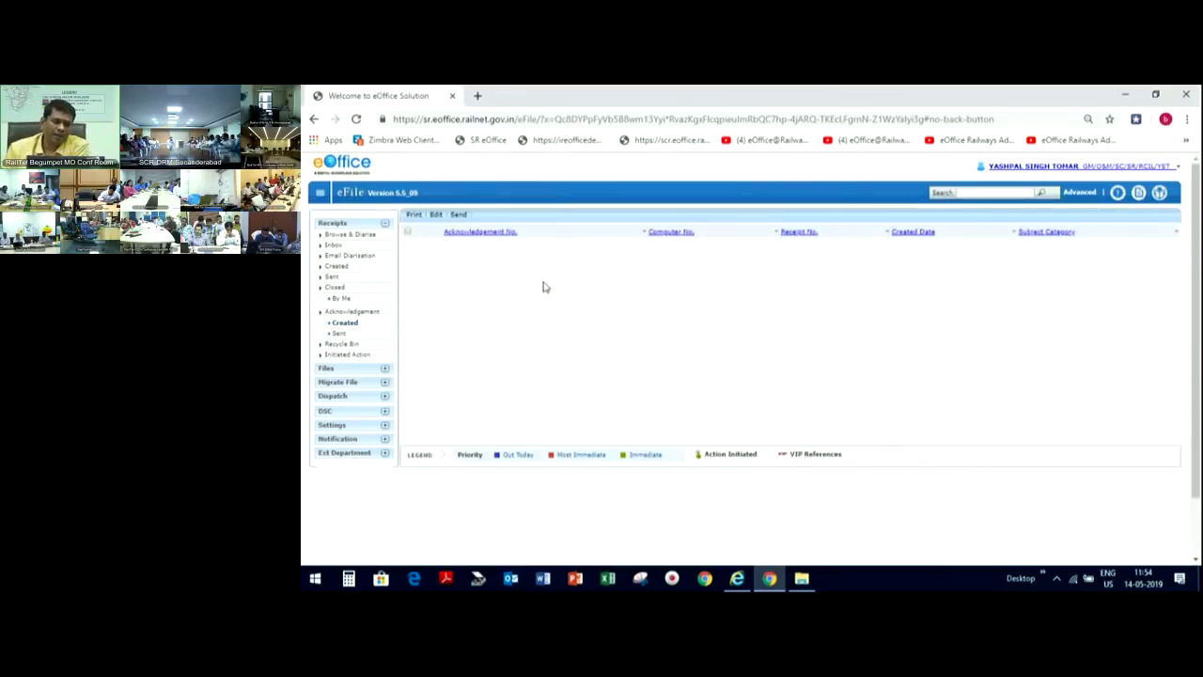
left_click(337, 334)
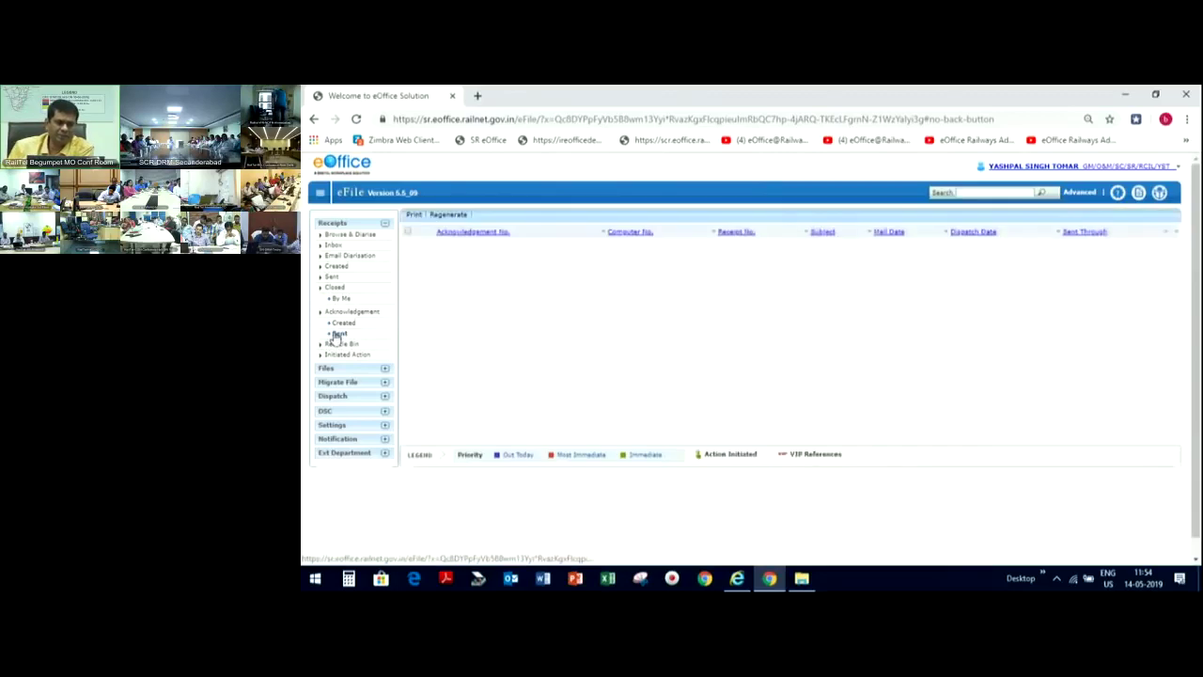
left_click(738, 581)
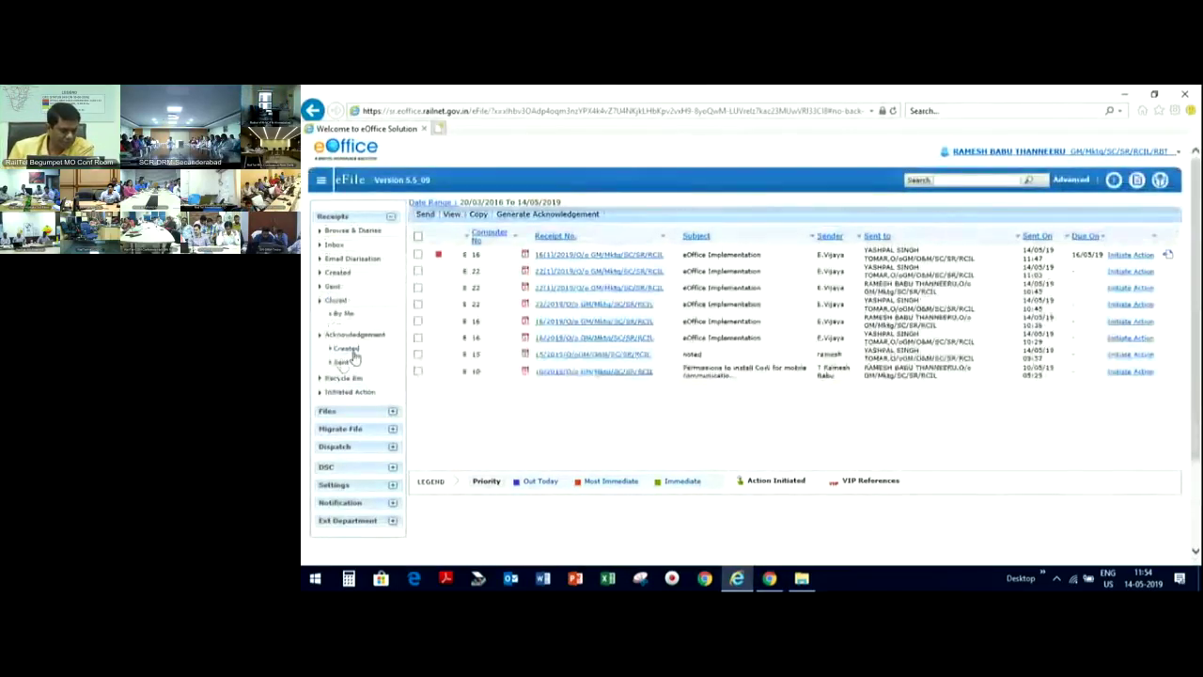
- As the second user, list Created and Sent acknowledgements, then collapse and re-expand Receipts to reload My Receipts
left_click(355, 350)
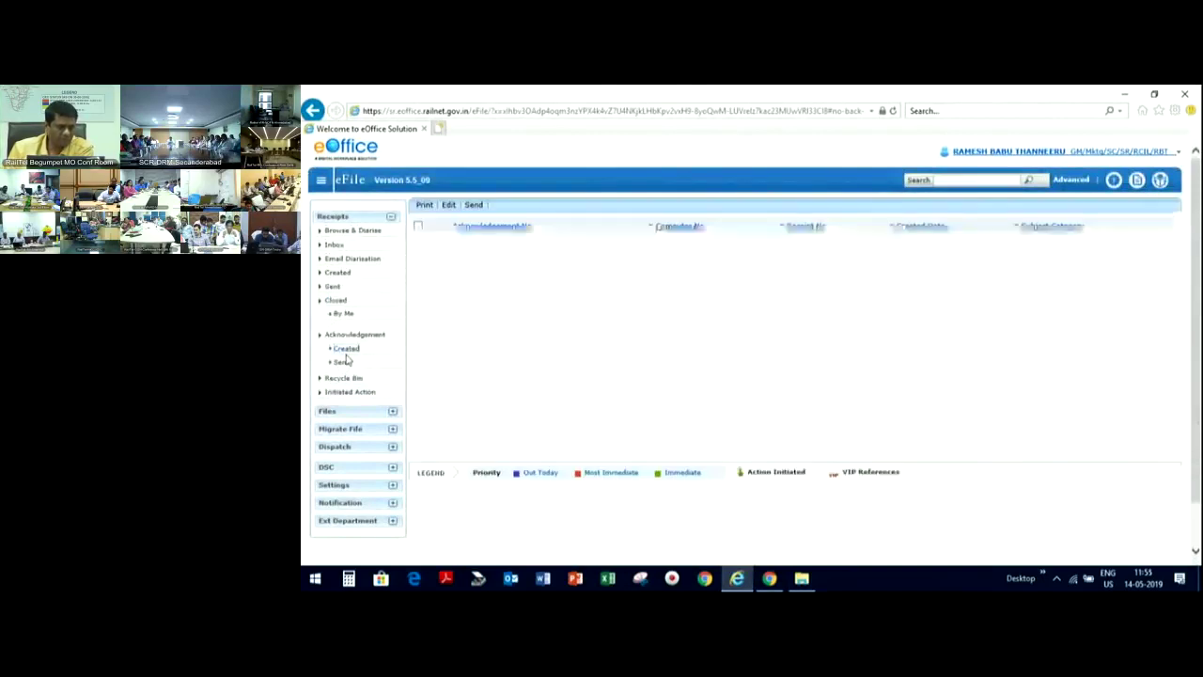
left_click(342, 363)
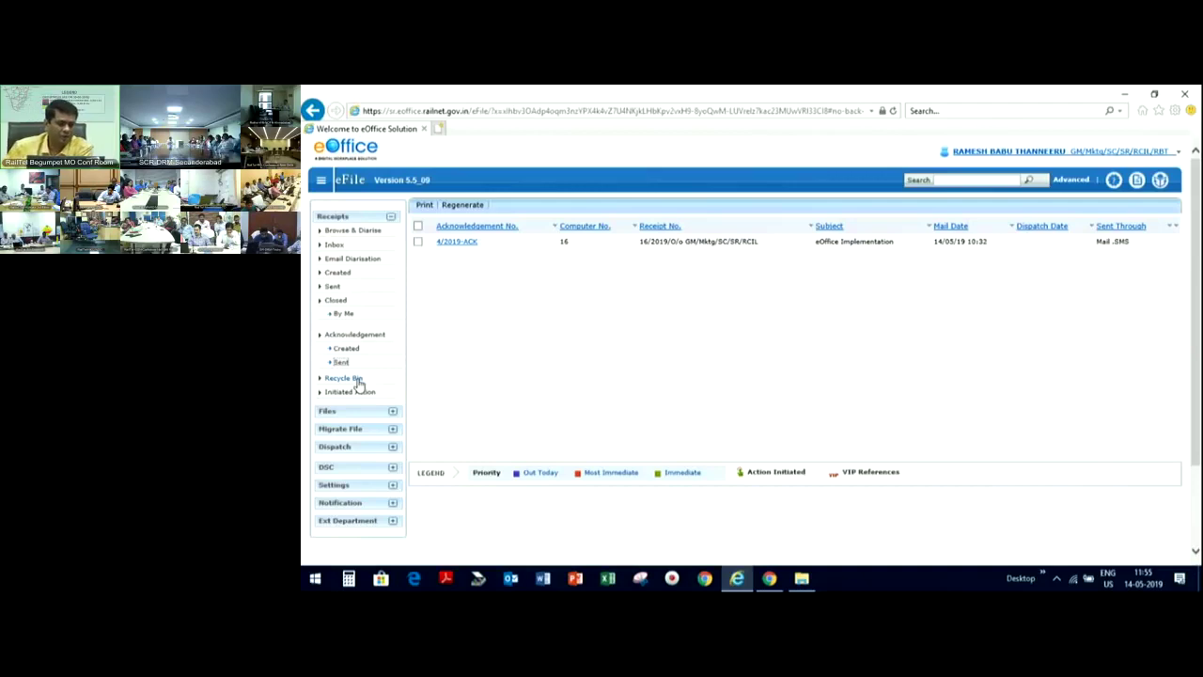
left_click(351, 392)
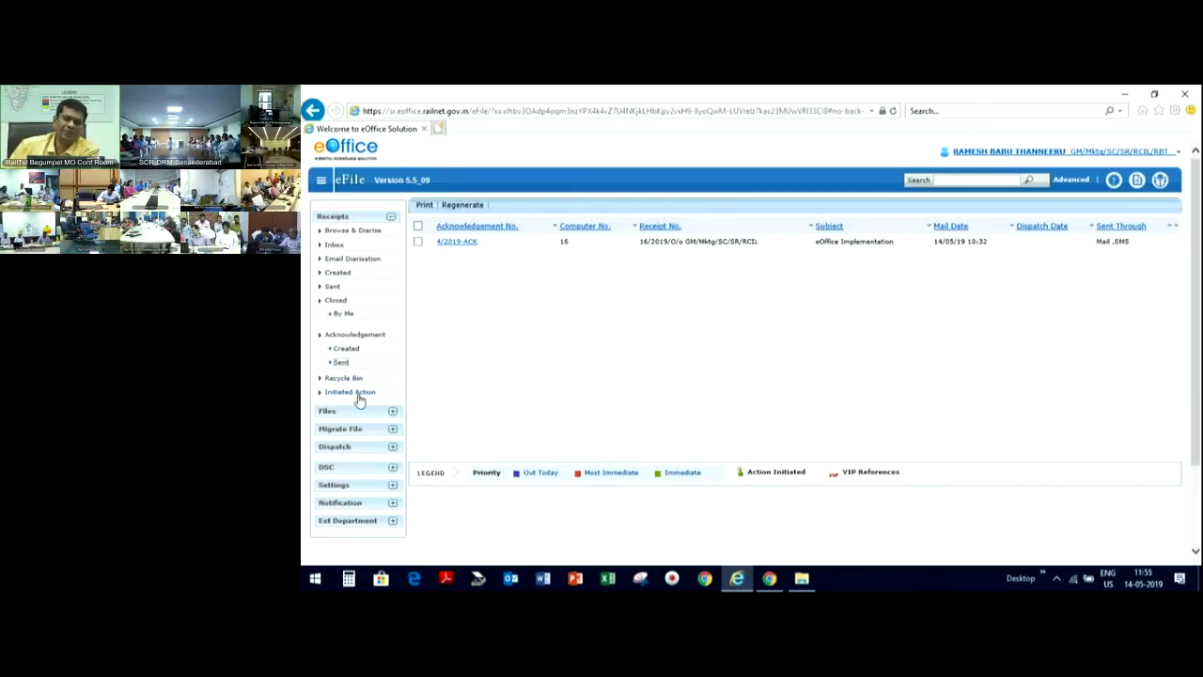
left_click(351, 218)
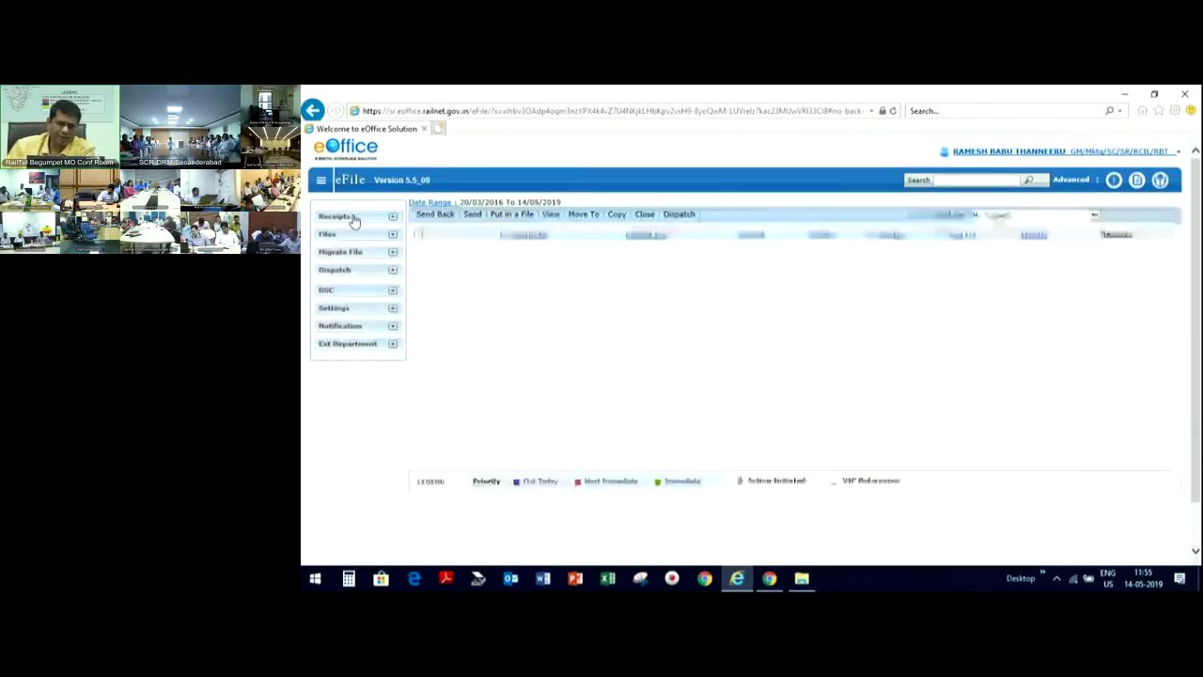
left_click(354, 219)
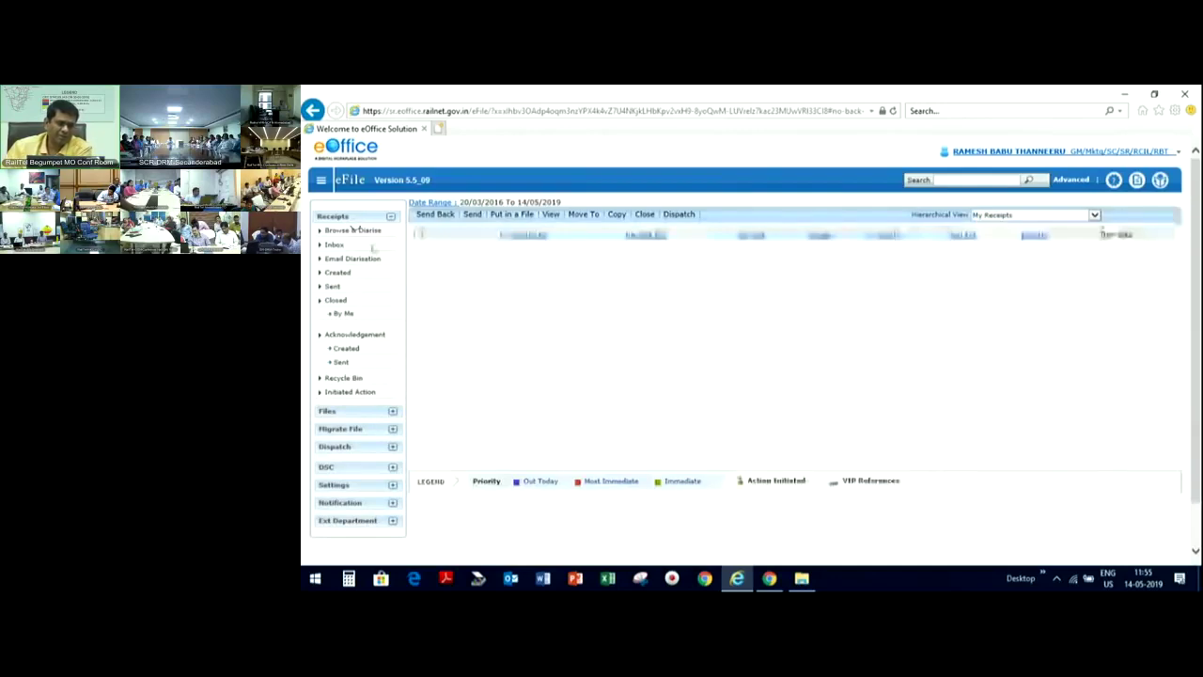